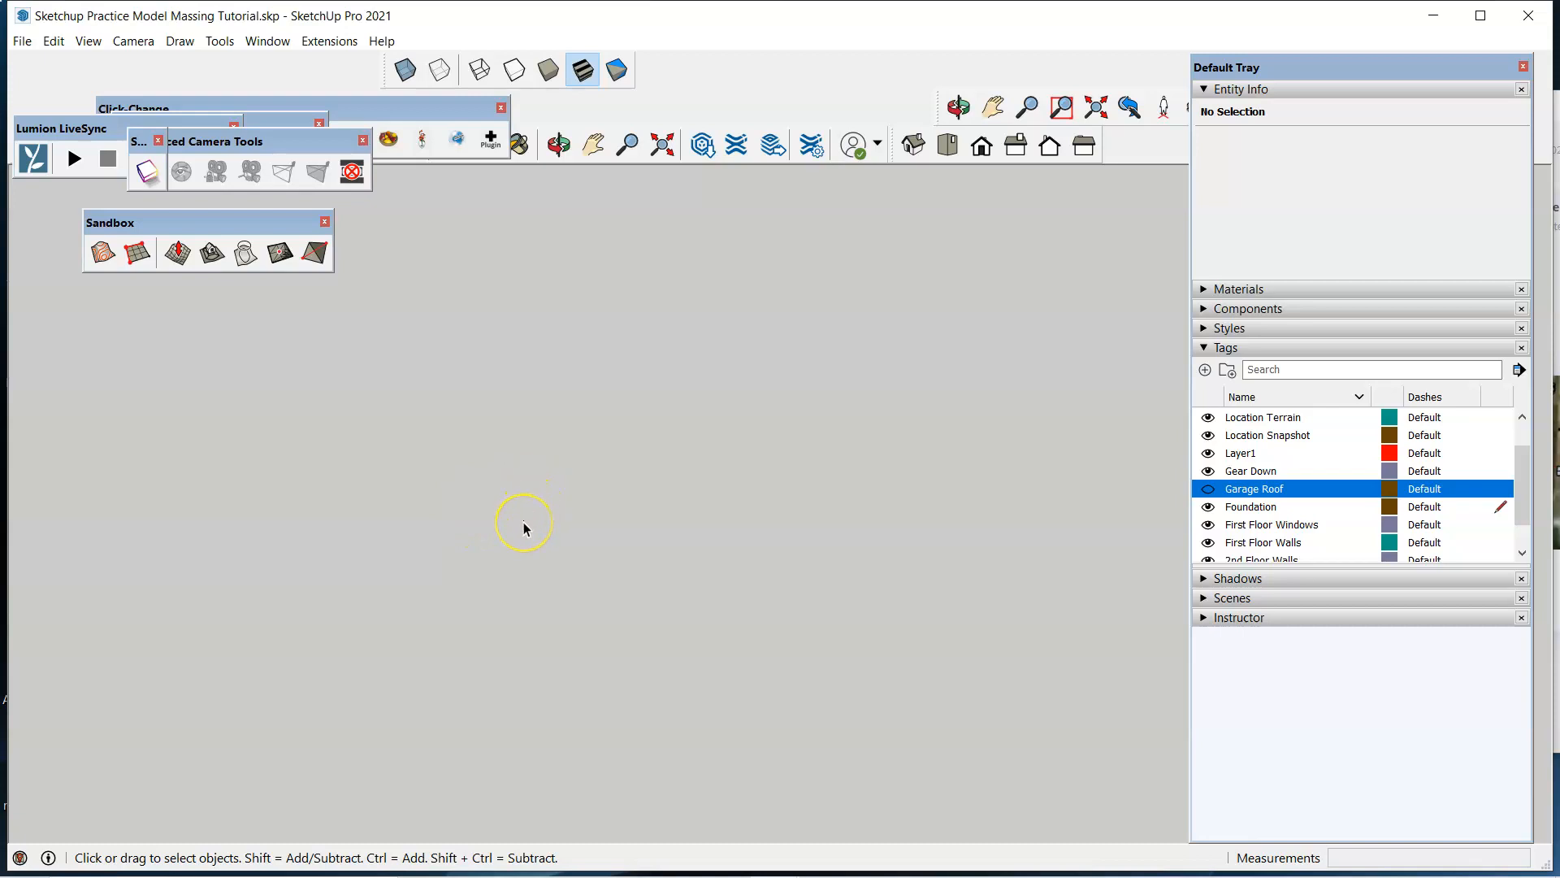
key(l)
click(469, 577)
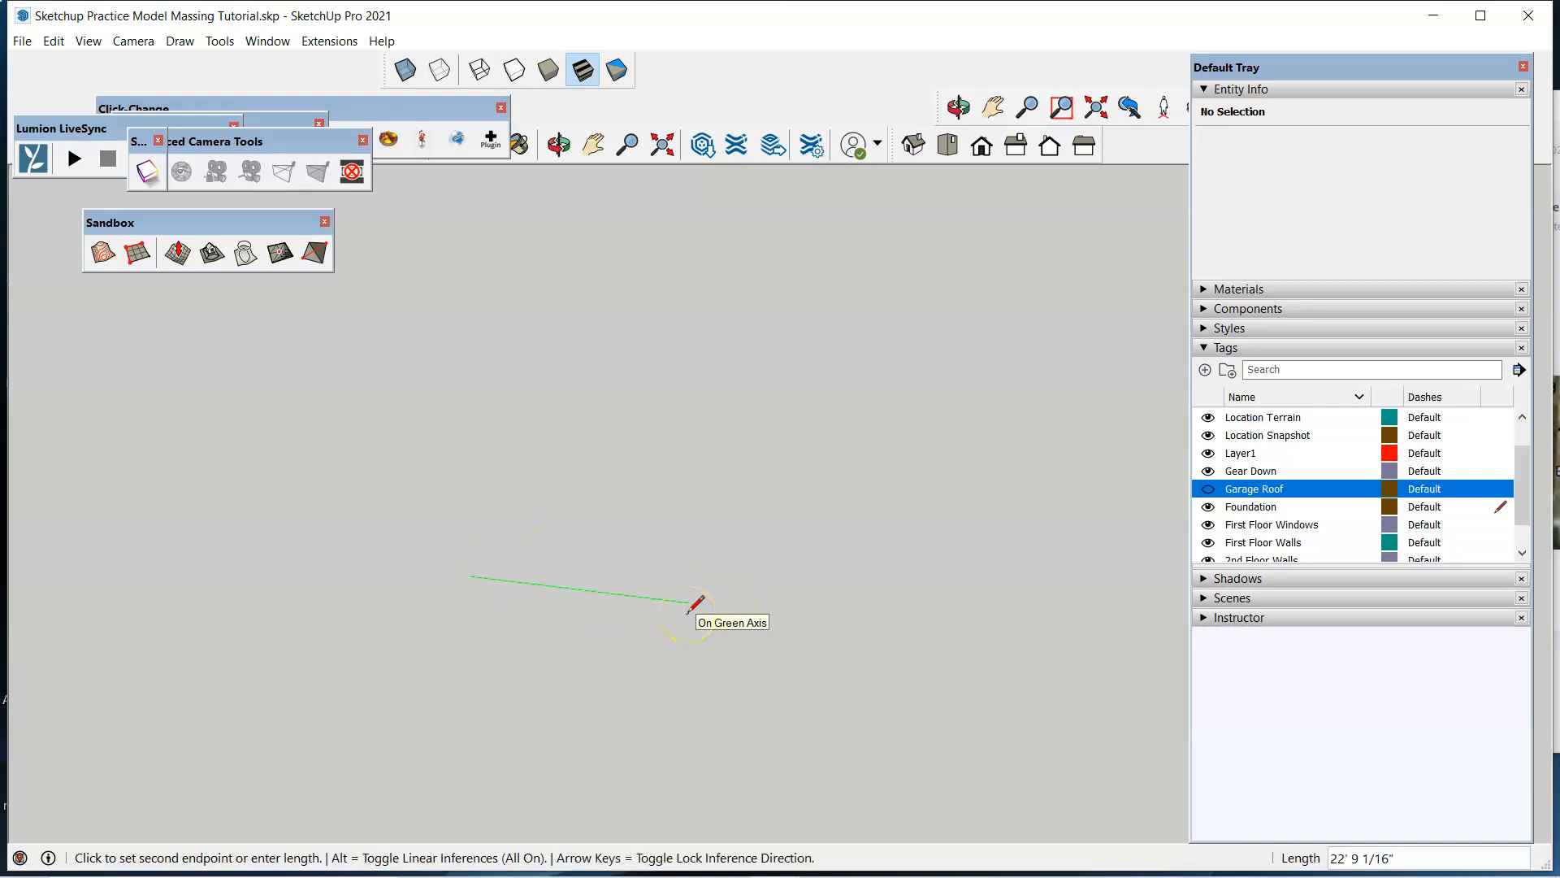
text(25)
key(Return)
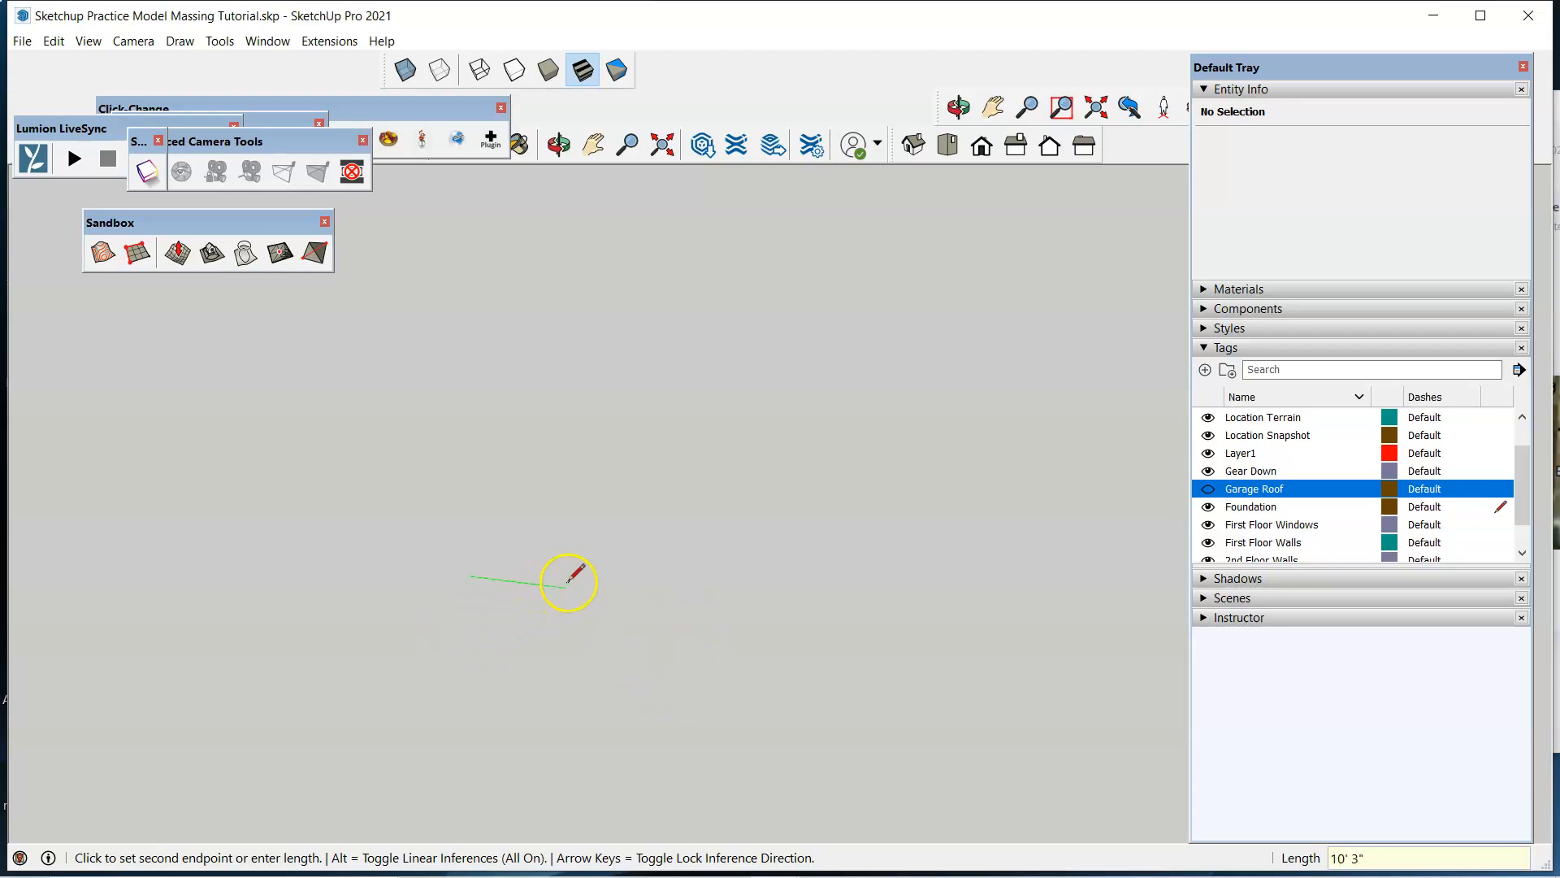
key(Escape)
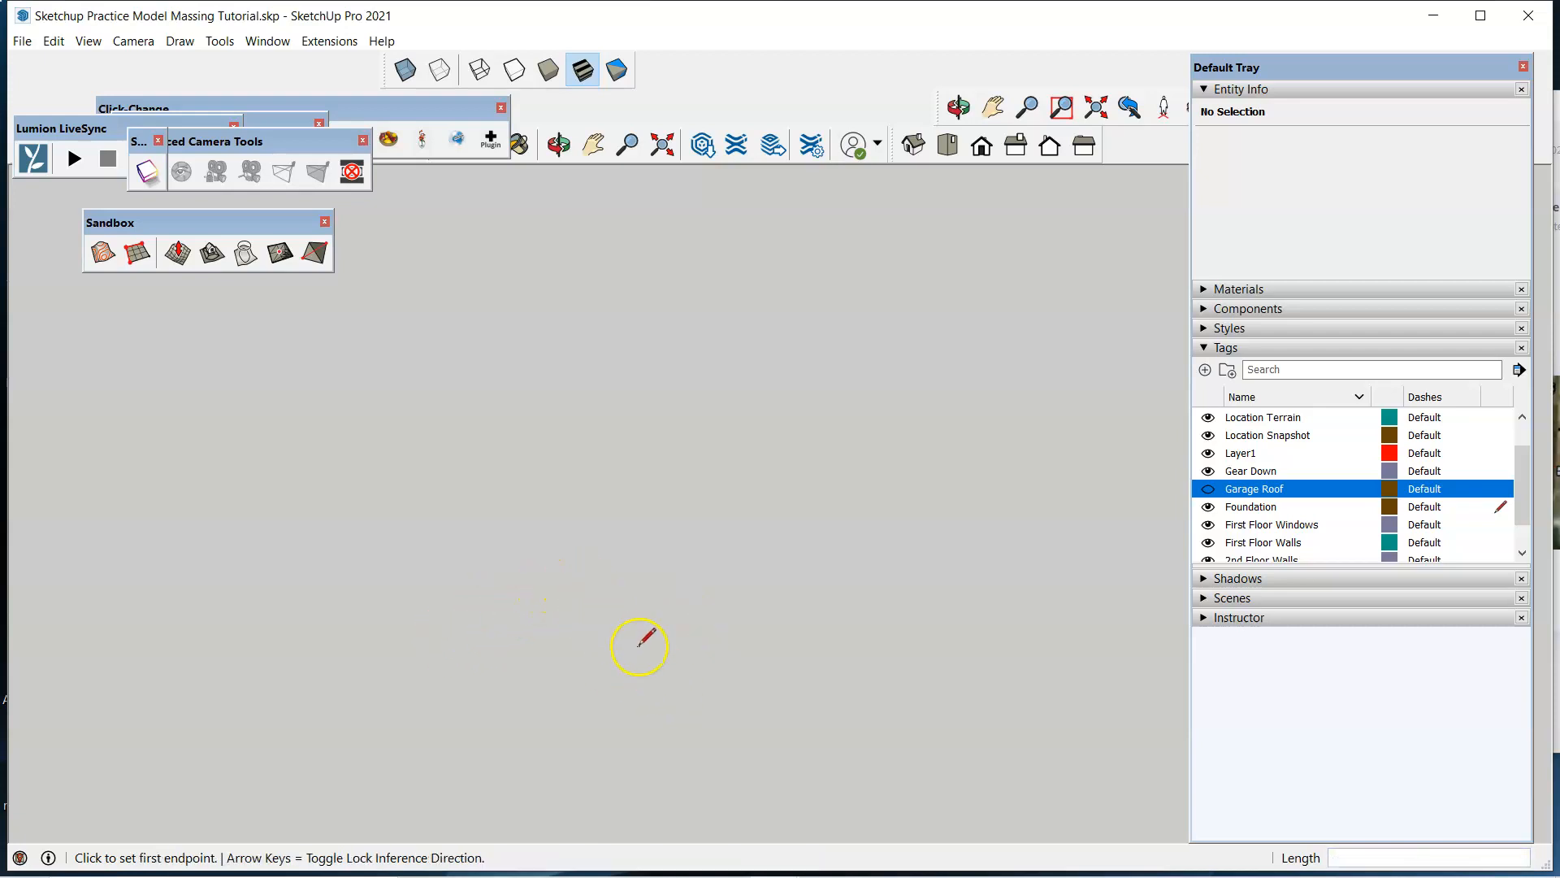
Draw a 25' line along the green axis in an empty area of the model.
click(410, 567)
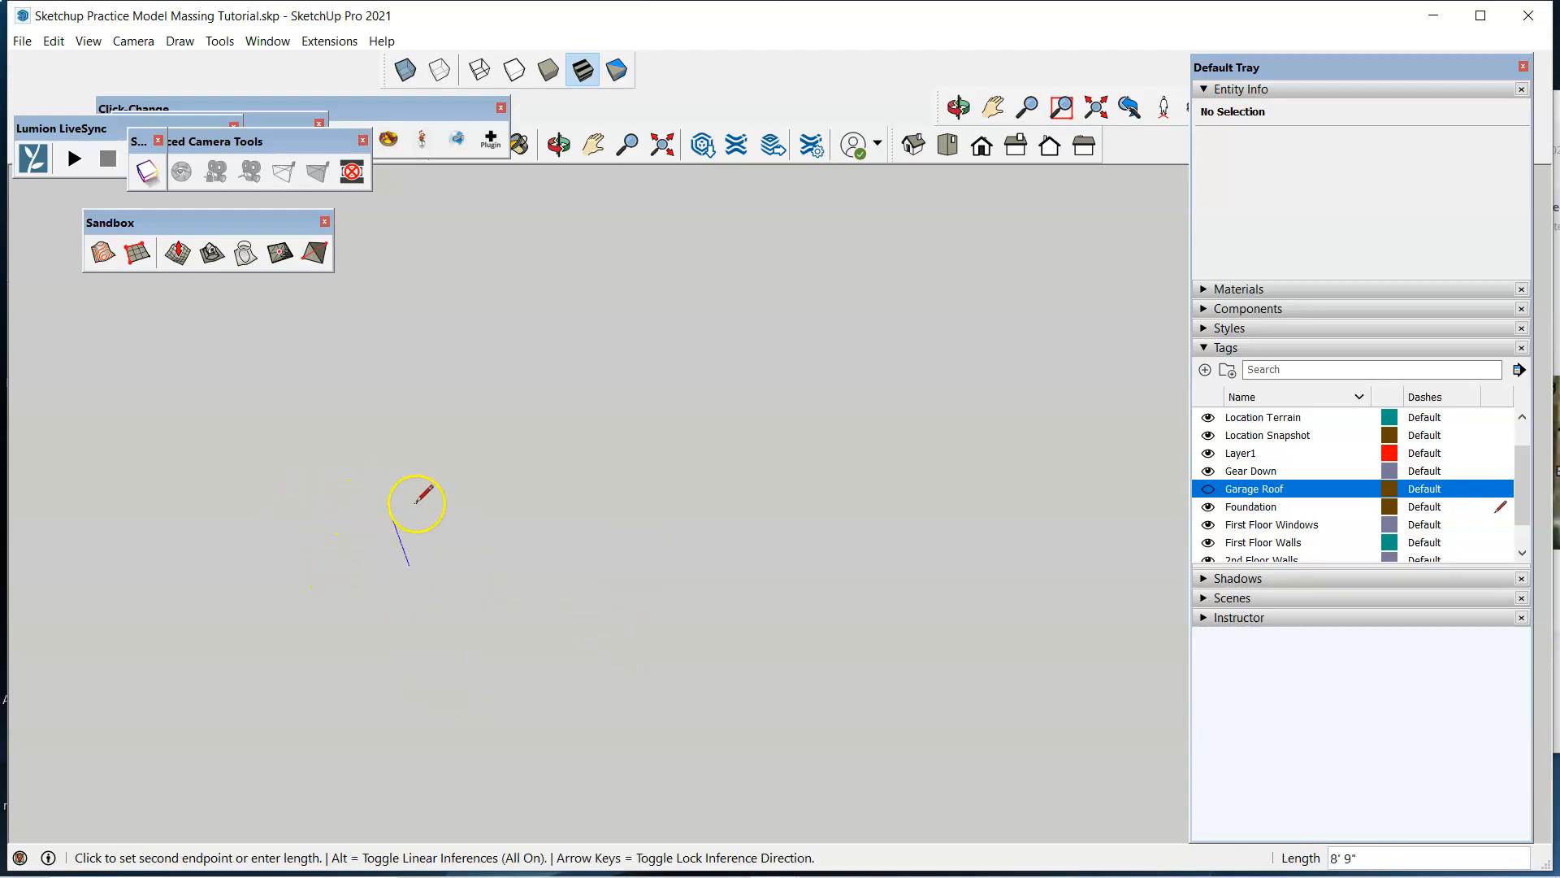
scroll(701, 537, down, 10)
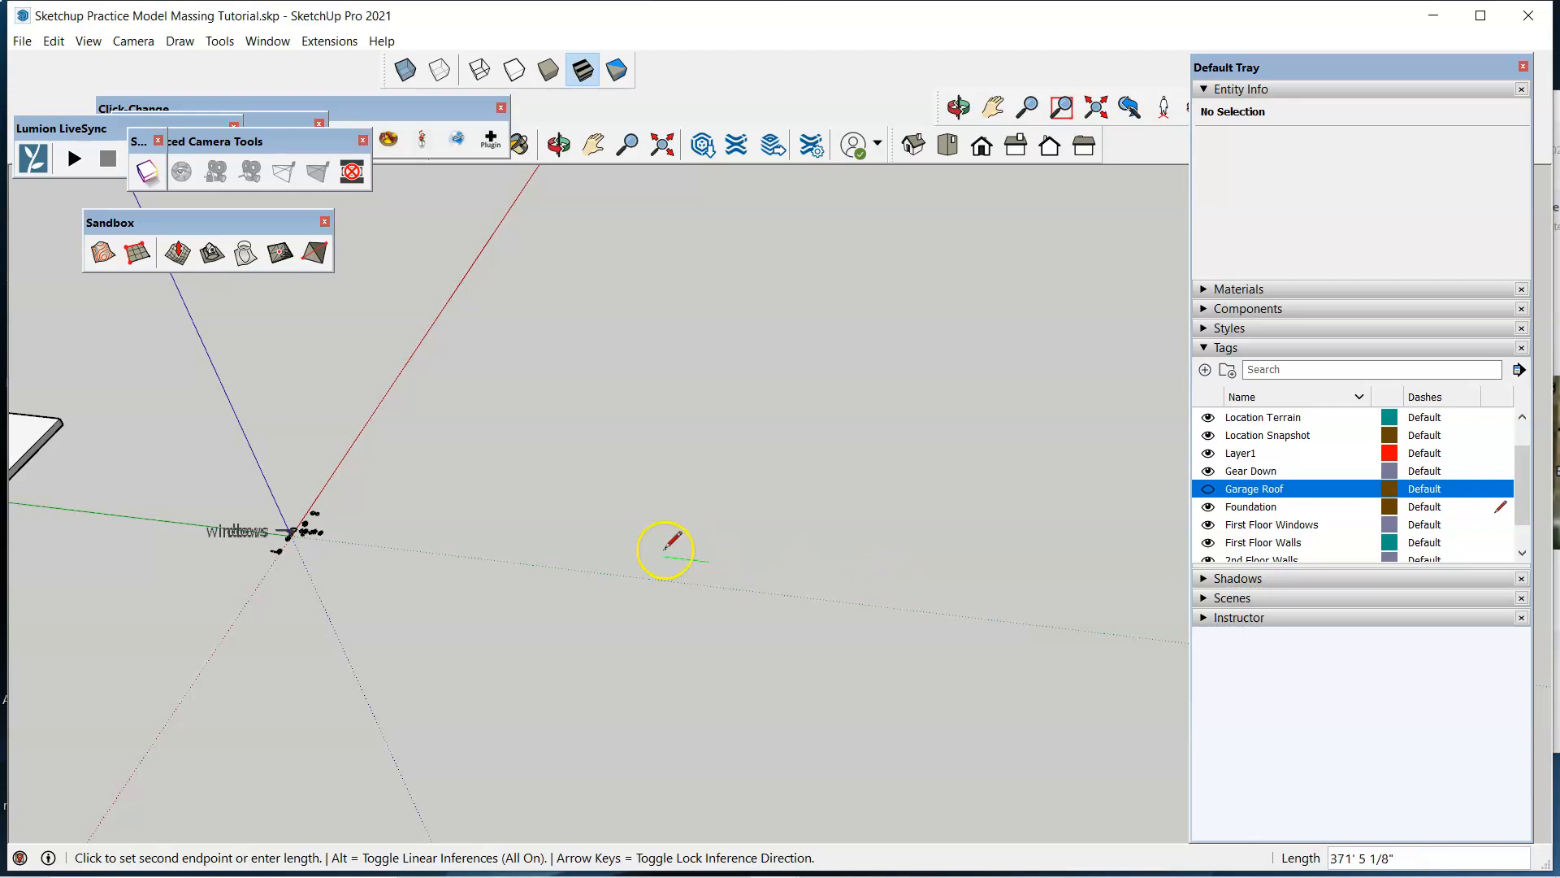
scroll(647, 555, up, 8)
scroll(500, 570, down, 4)
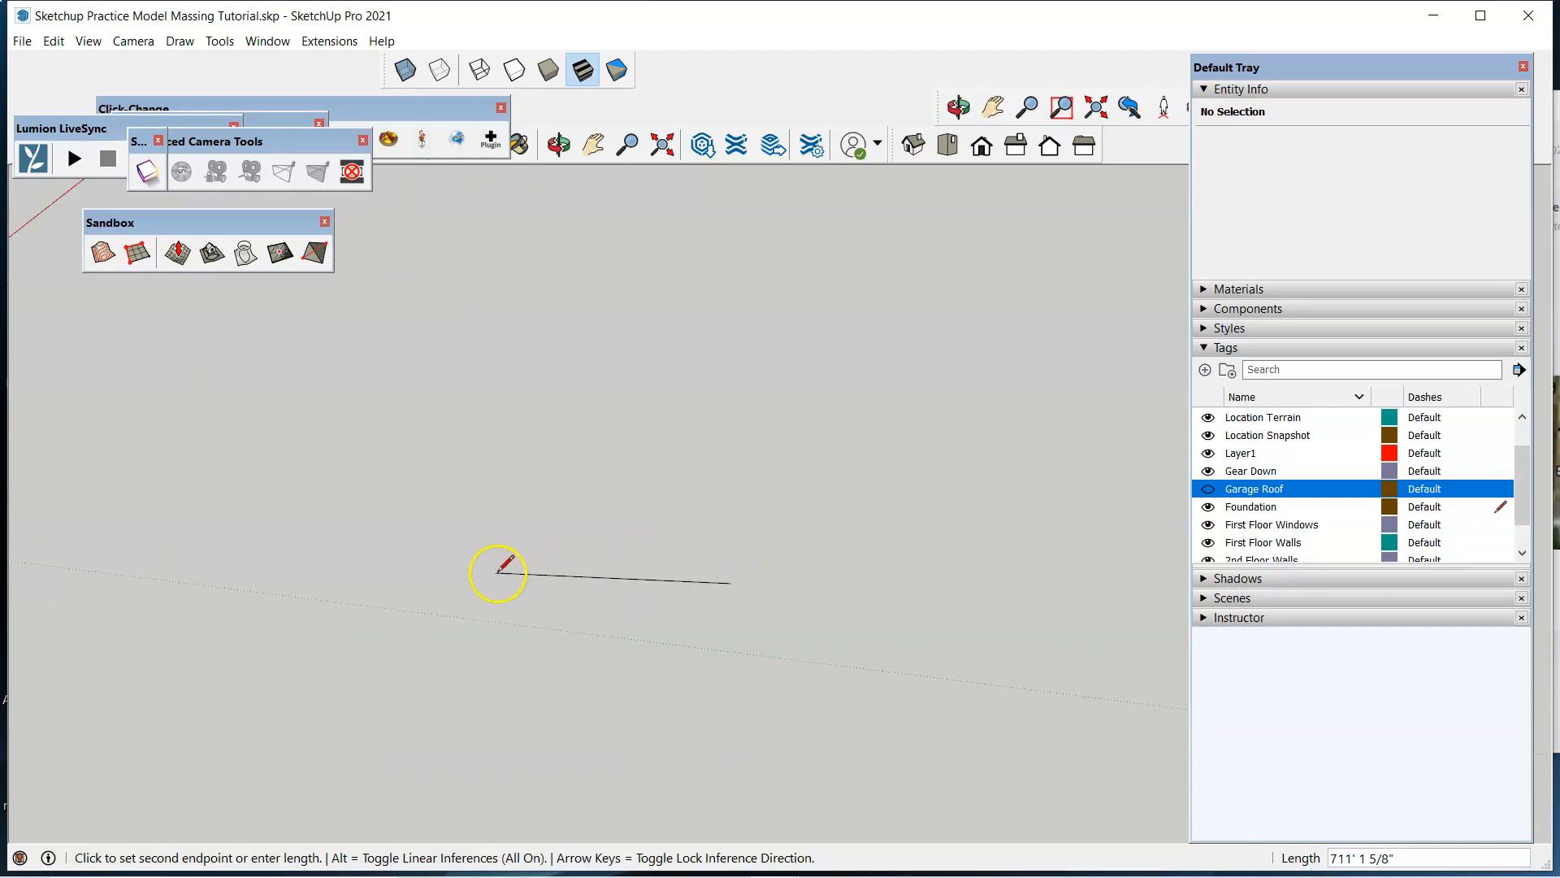
scroll(748, 587, up, 6)
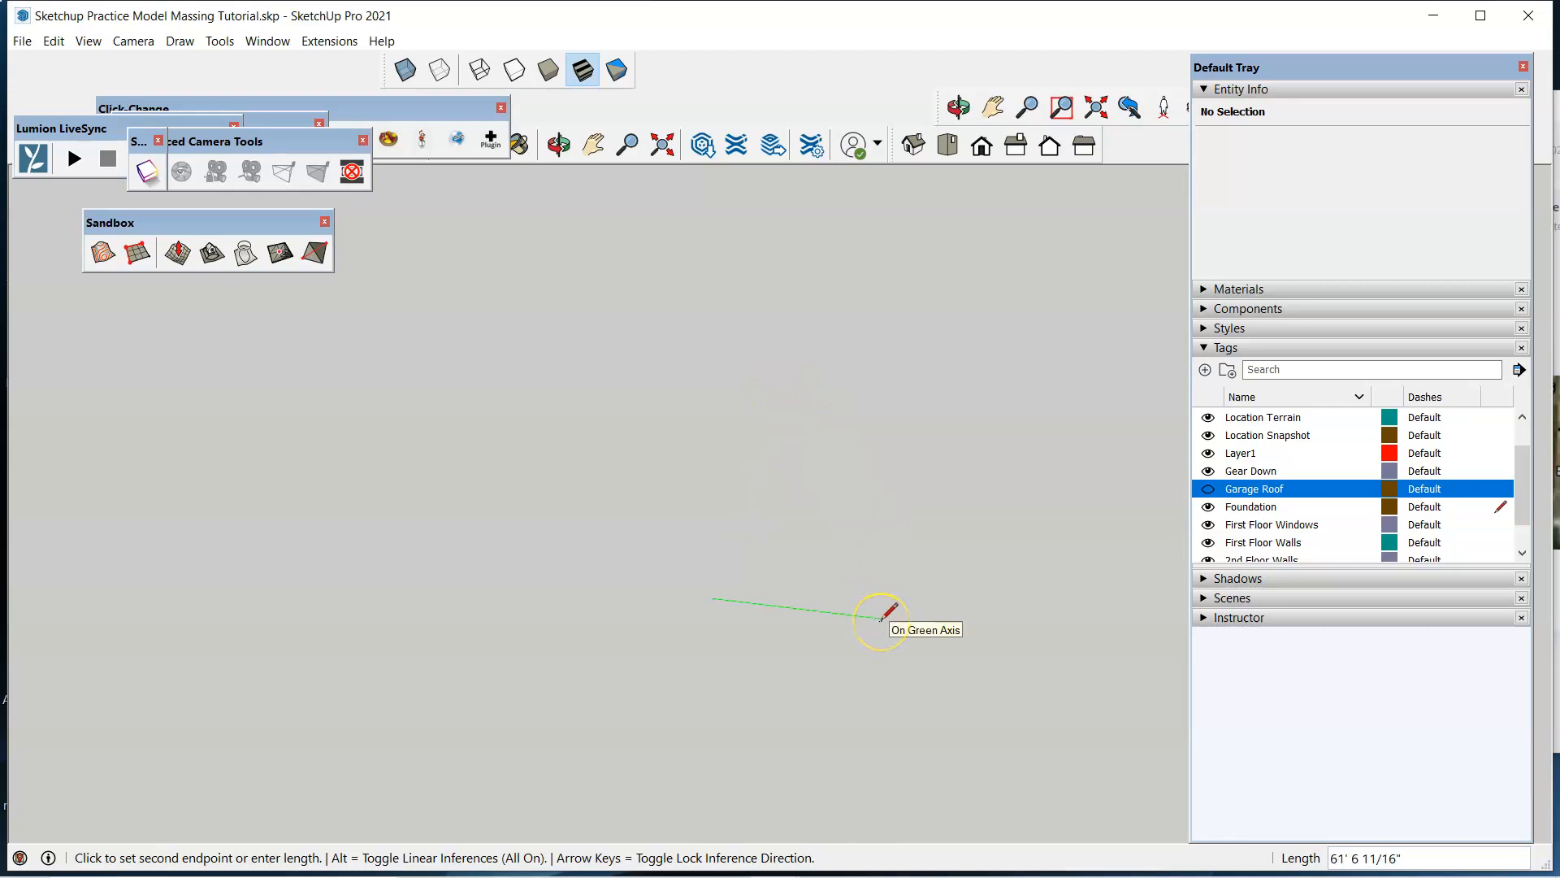
text(25)
key(Return)
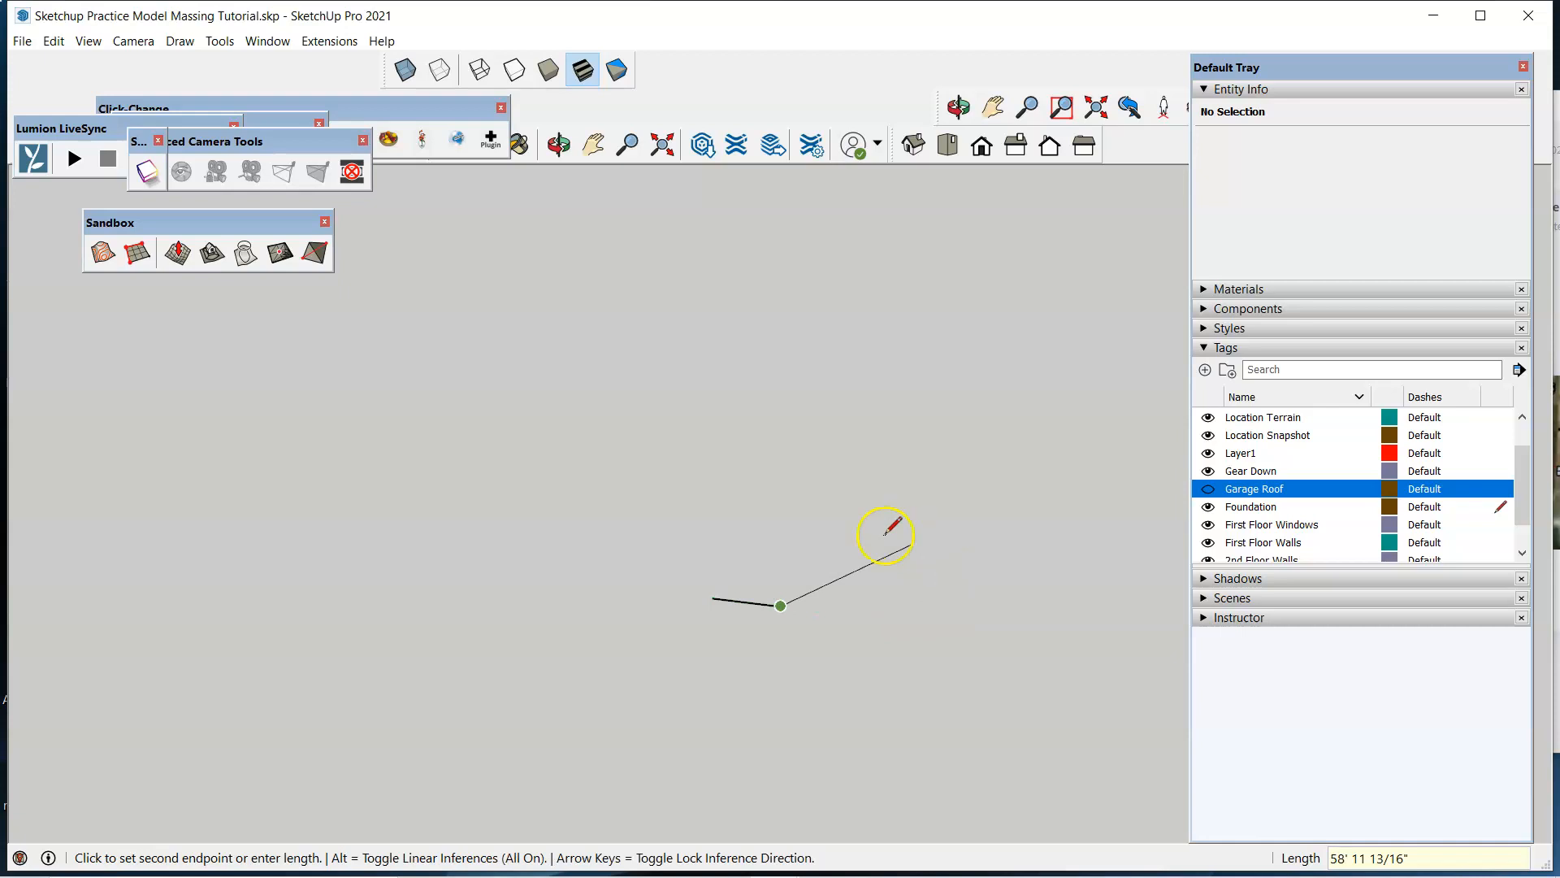
Complete a 25' by 25' square from the line with edges along the red and green axes, closing at the start point.
text(25)
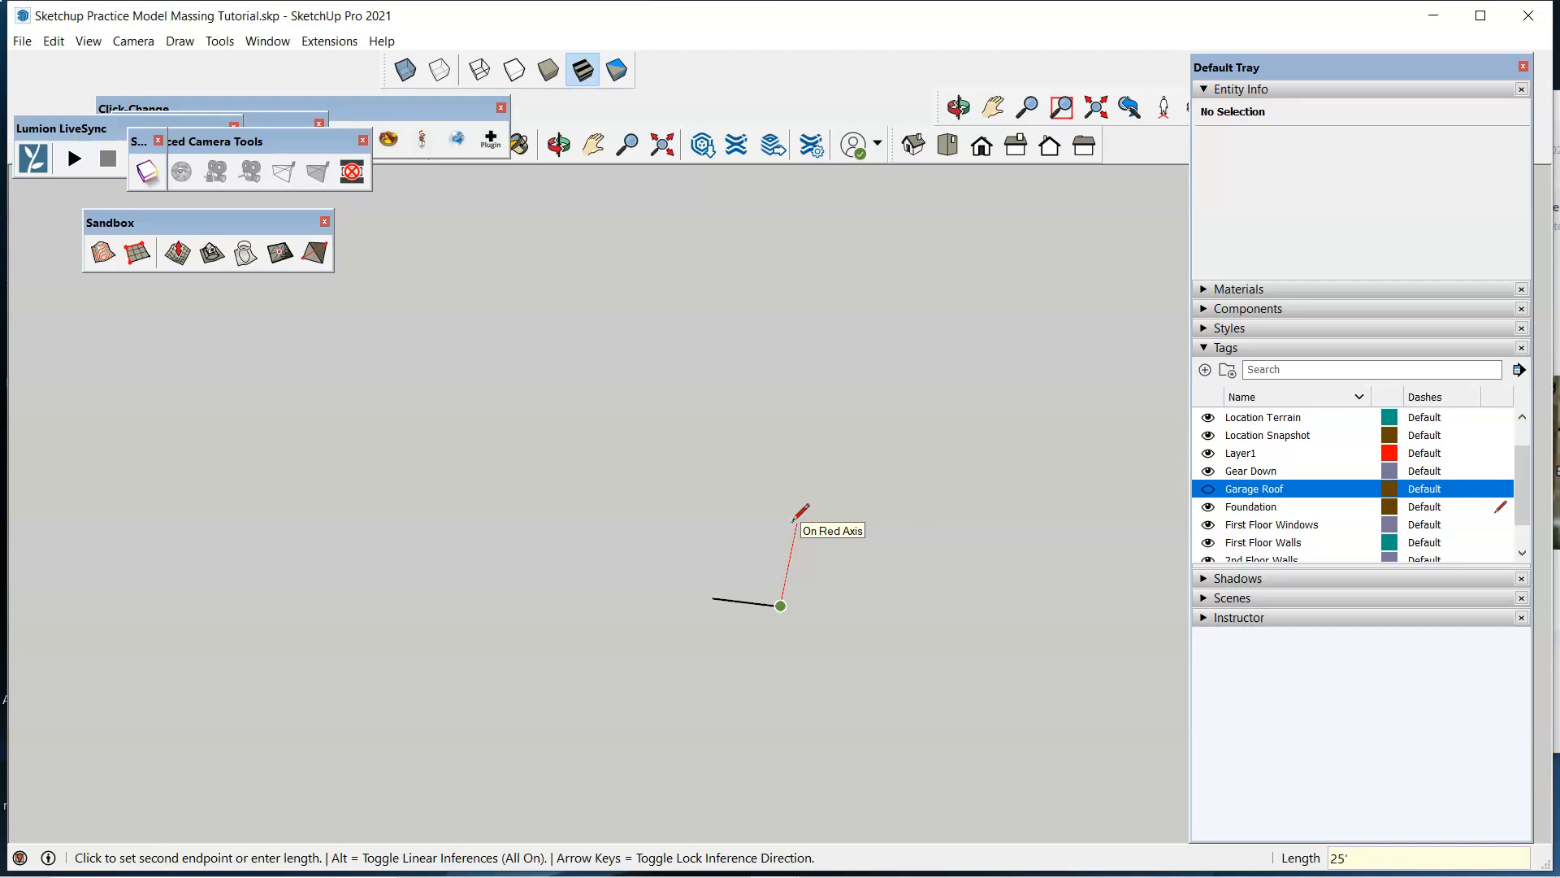
key(Return)
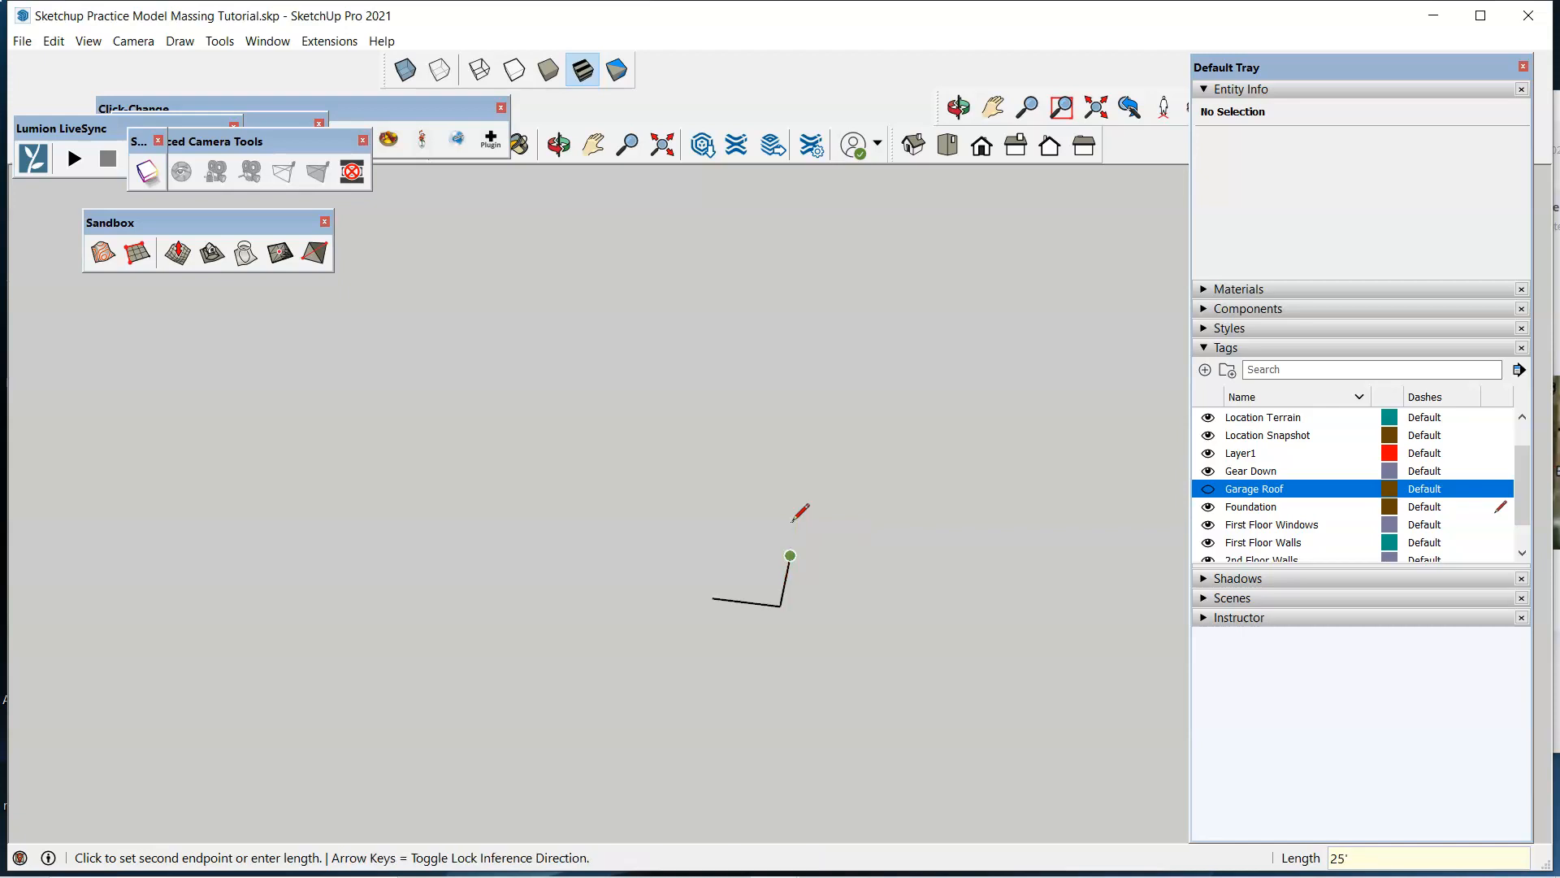
text(2)
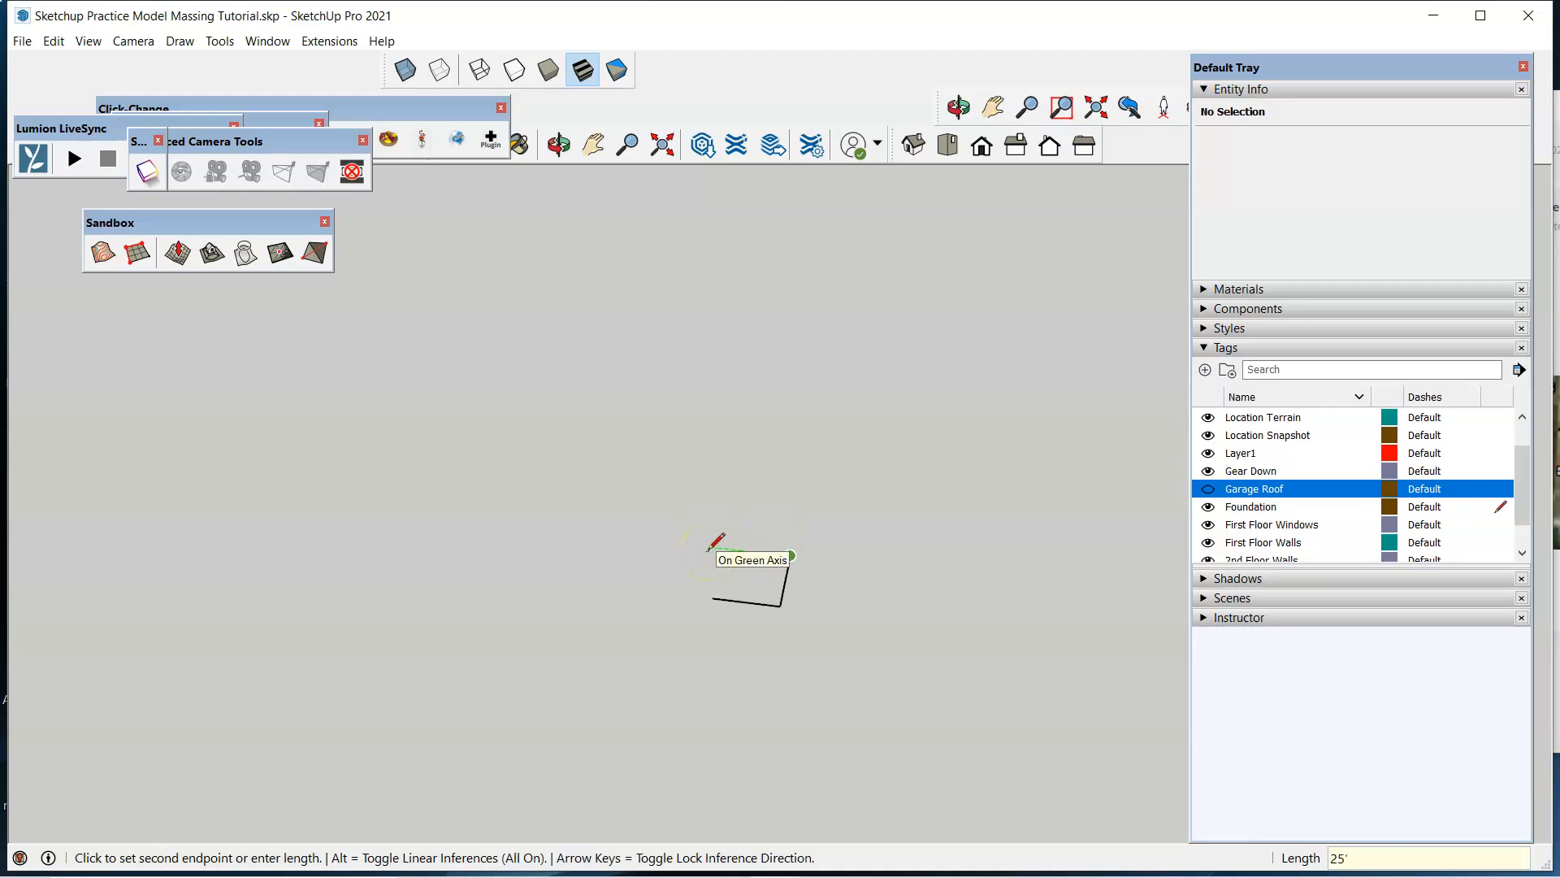
text(5')
key(Return)
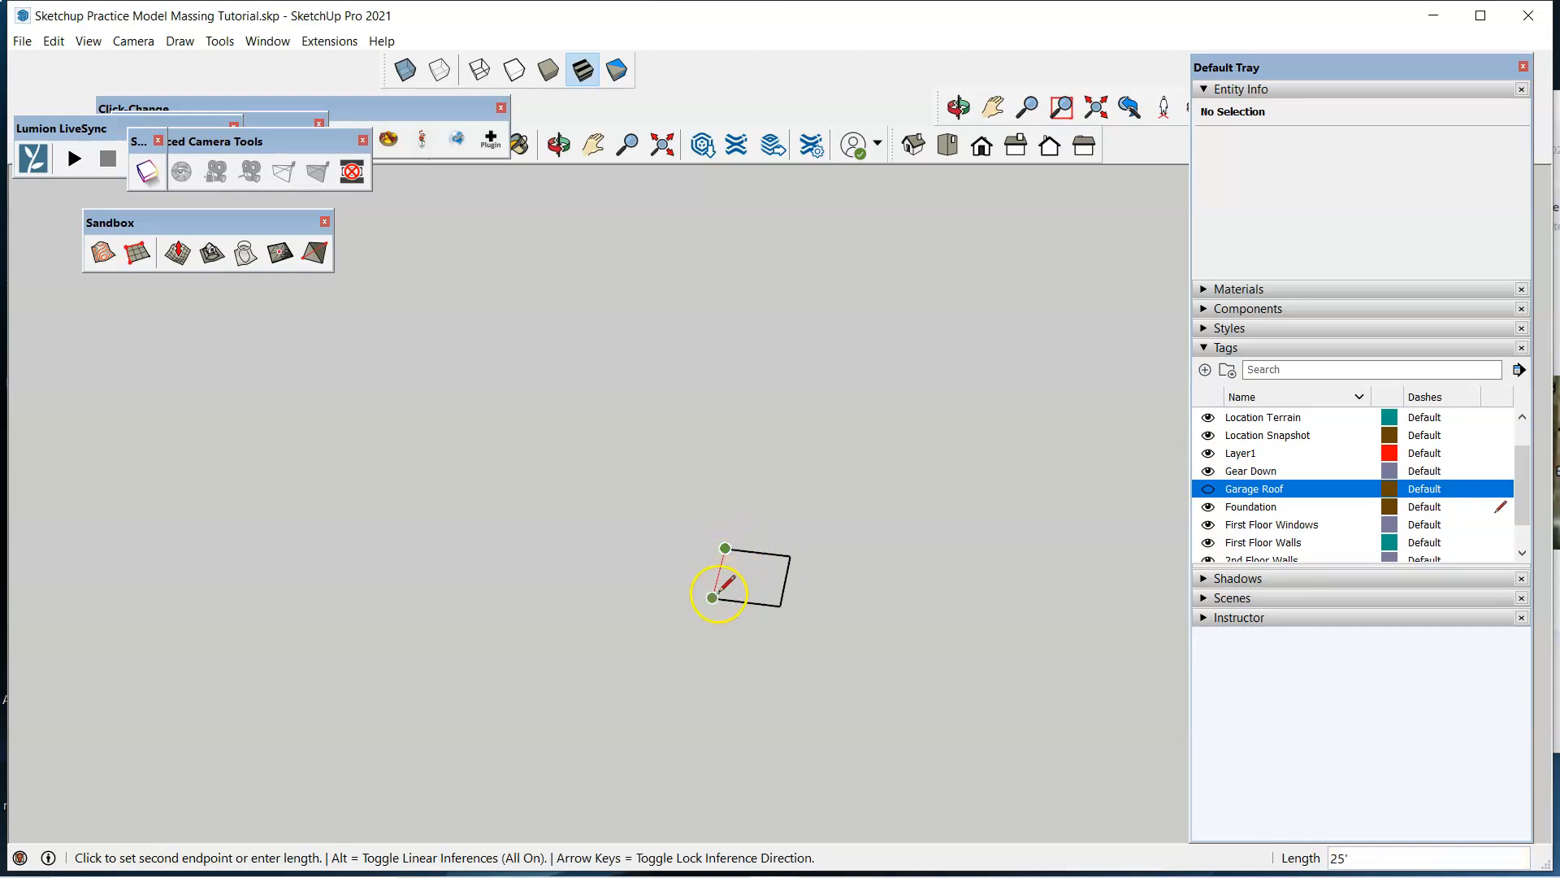
click(713, 597)
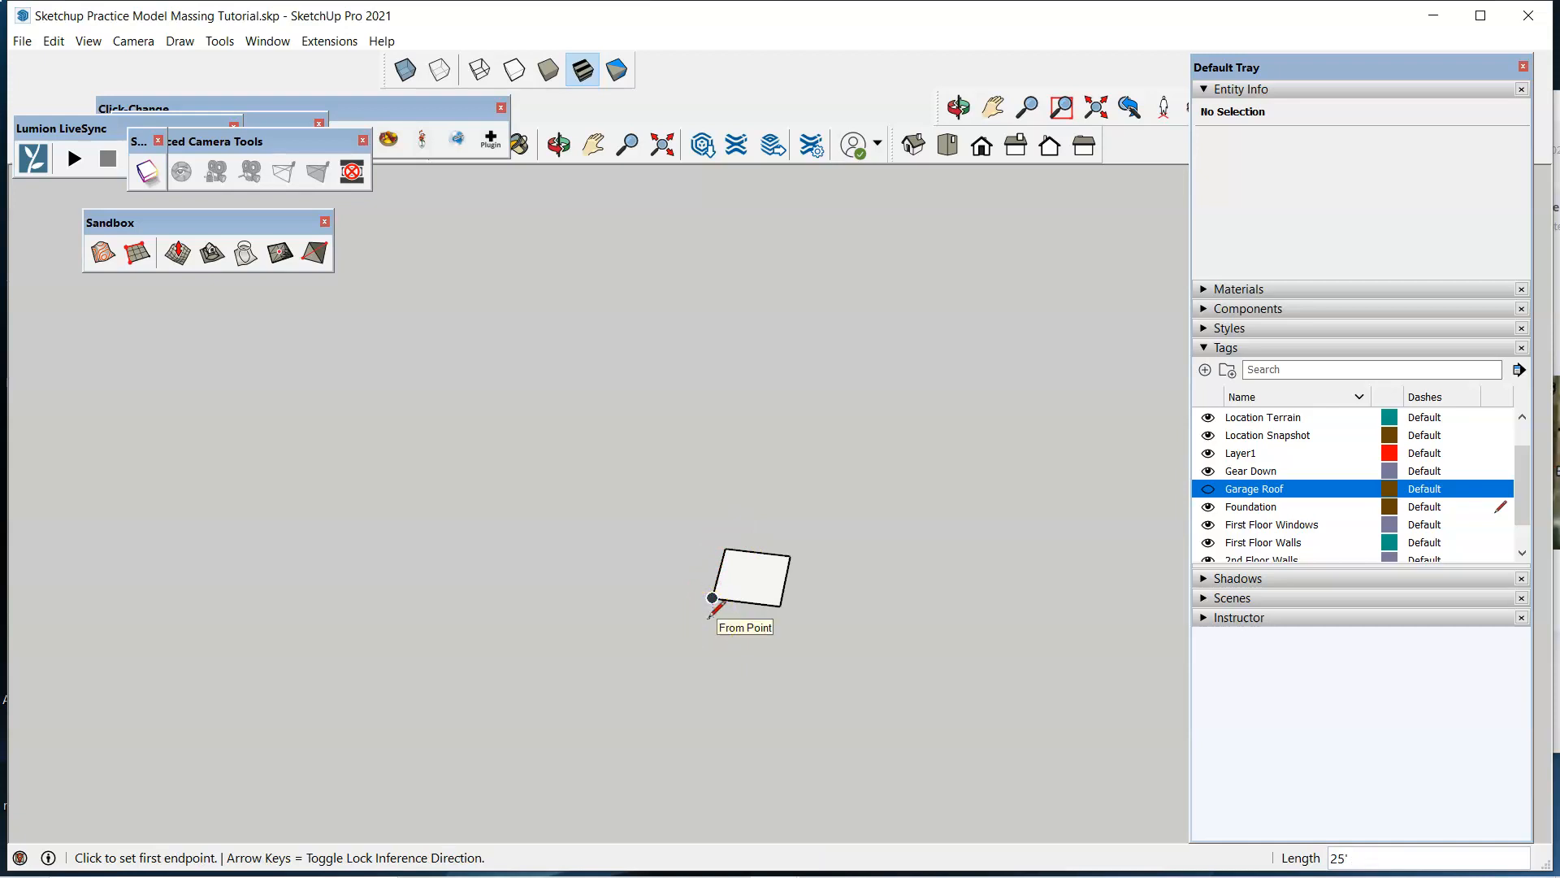
Examine the square face and its entity information, viewing it from several angles.
key(space)
scroll(742, 601, up, 5)
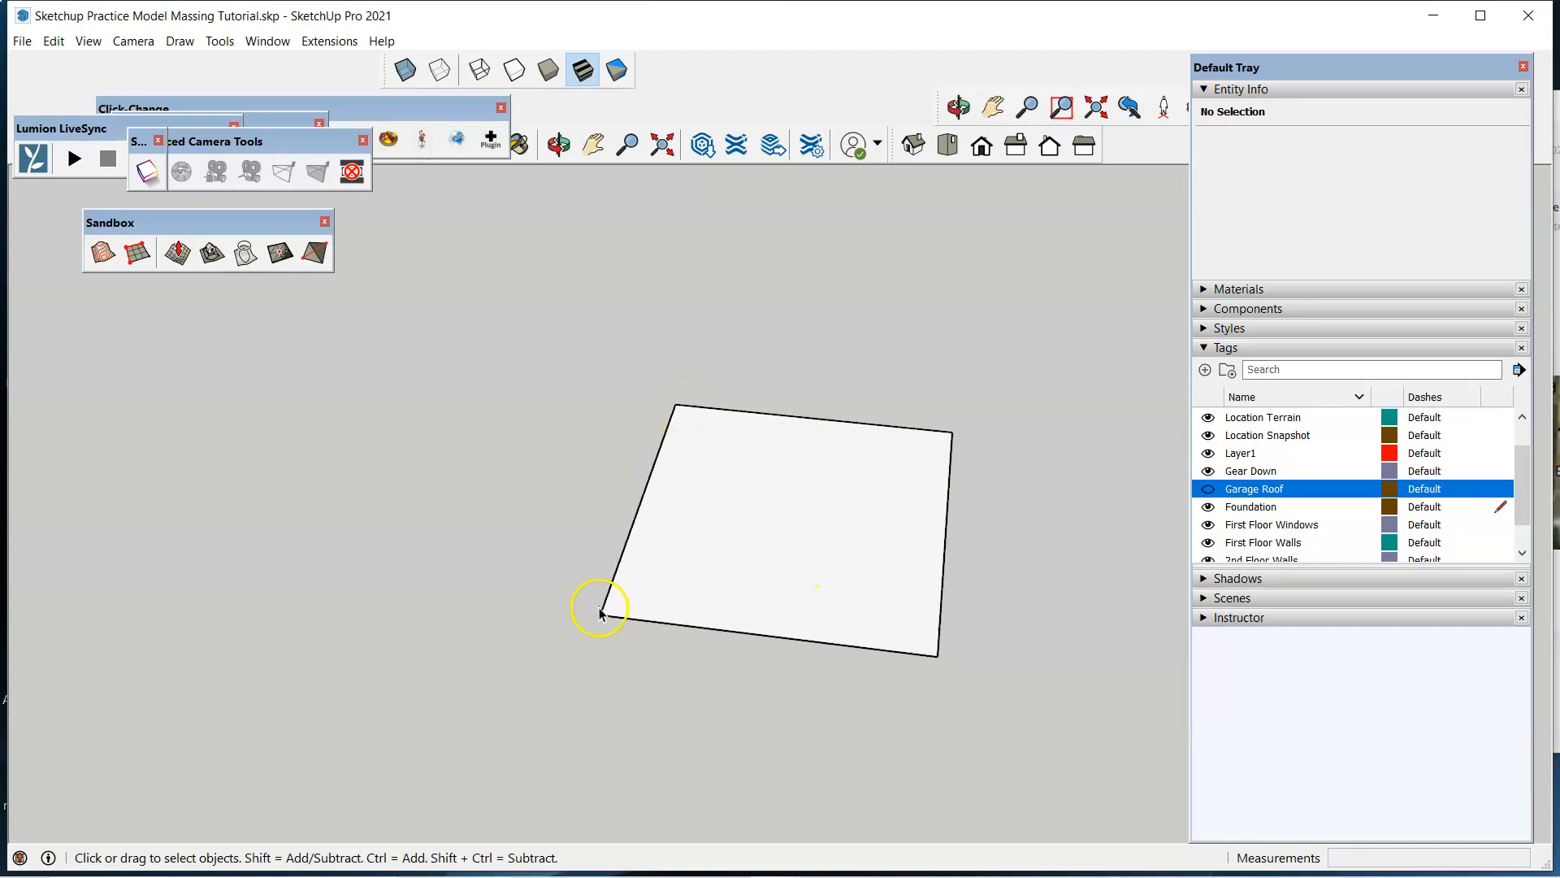
click(766, 526)
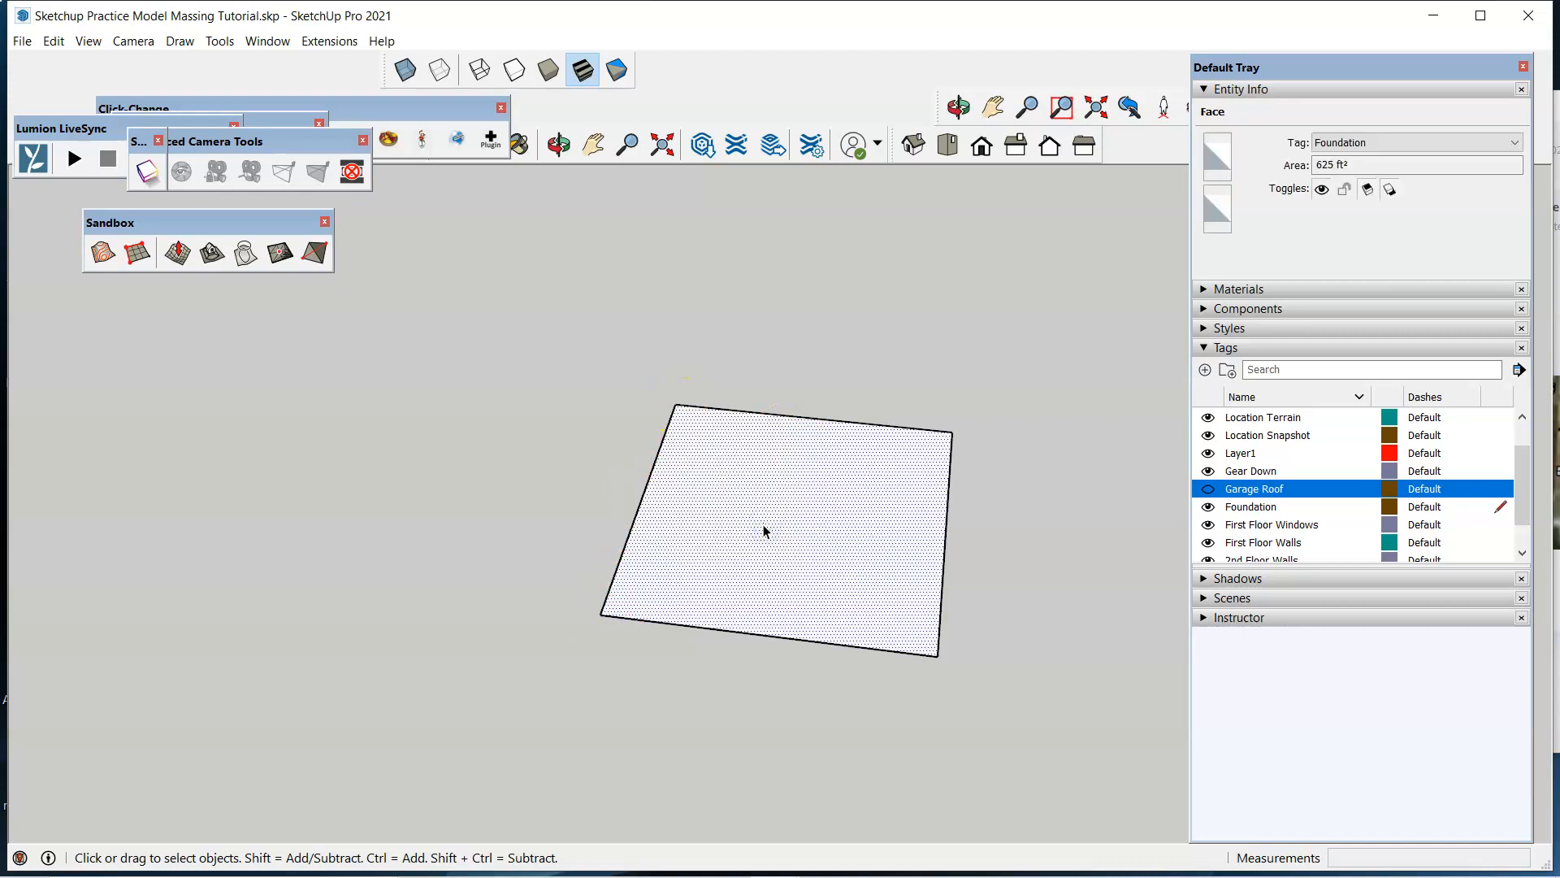
middle_drag(836, 507, 961, 477)
scroll(500, 733, down, 4)
scroll(755, 636, up, 5)
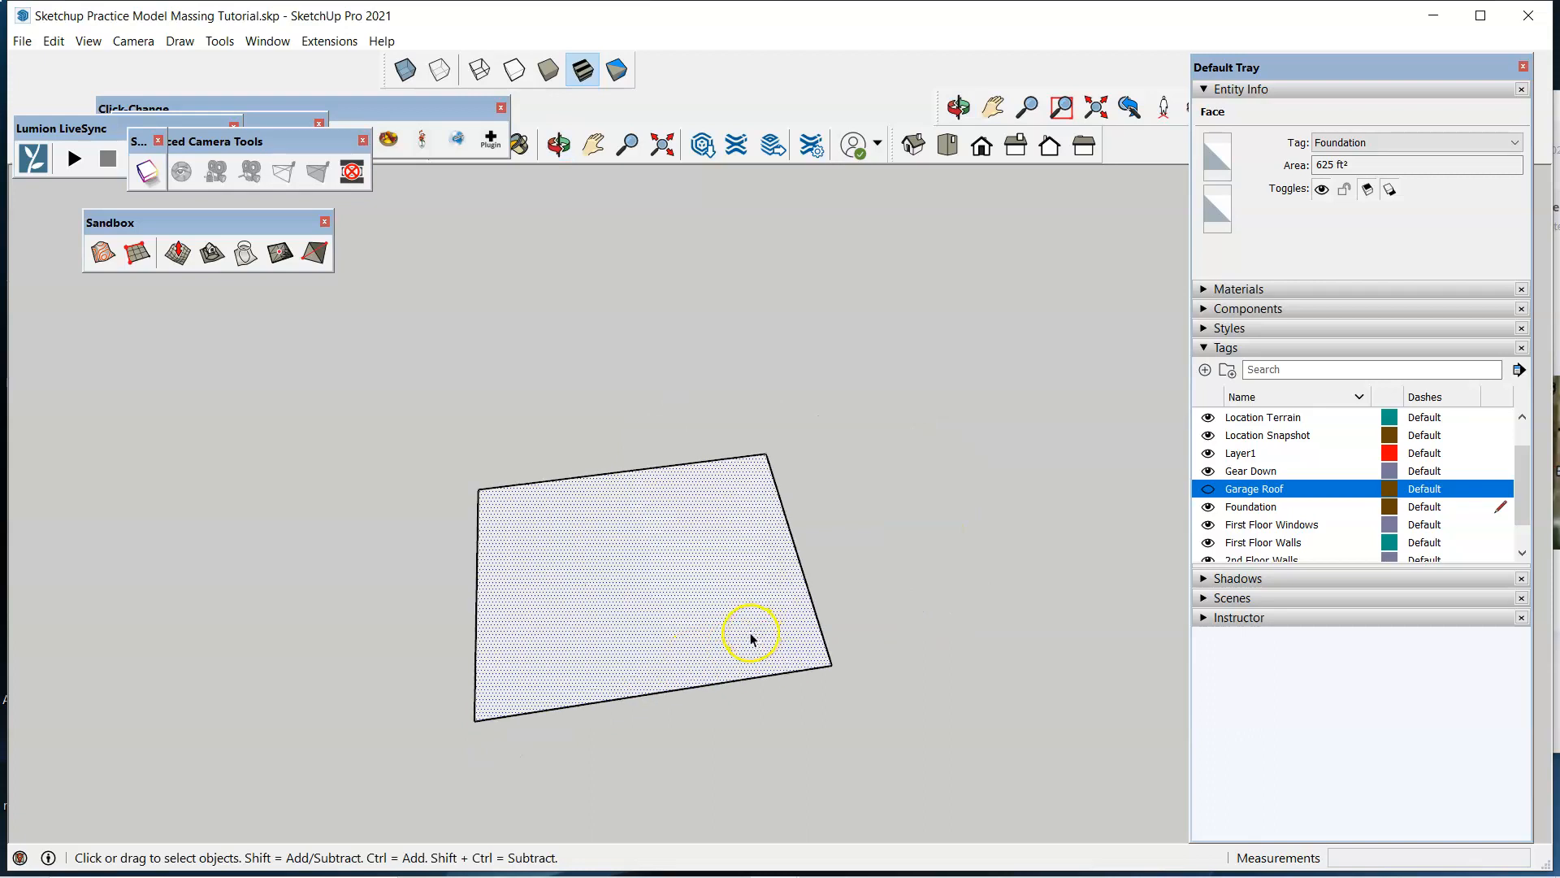
middle_drag(815, 654, 692, 655)
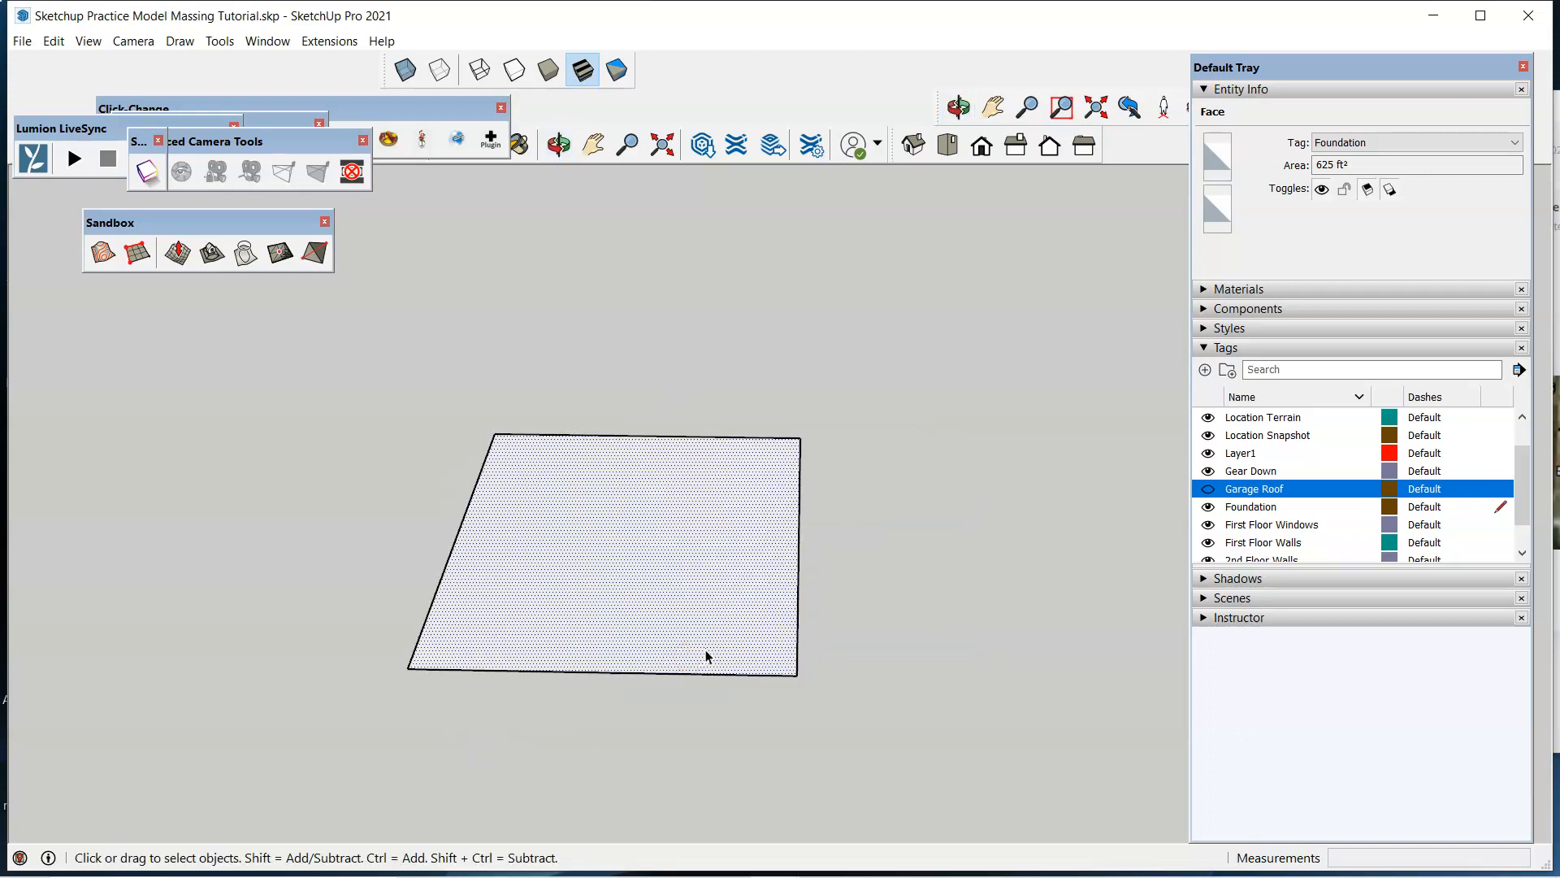
scroll(812, 654, down, 2)
click(891, 618)
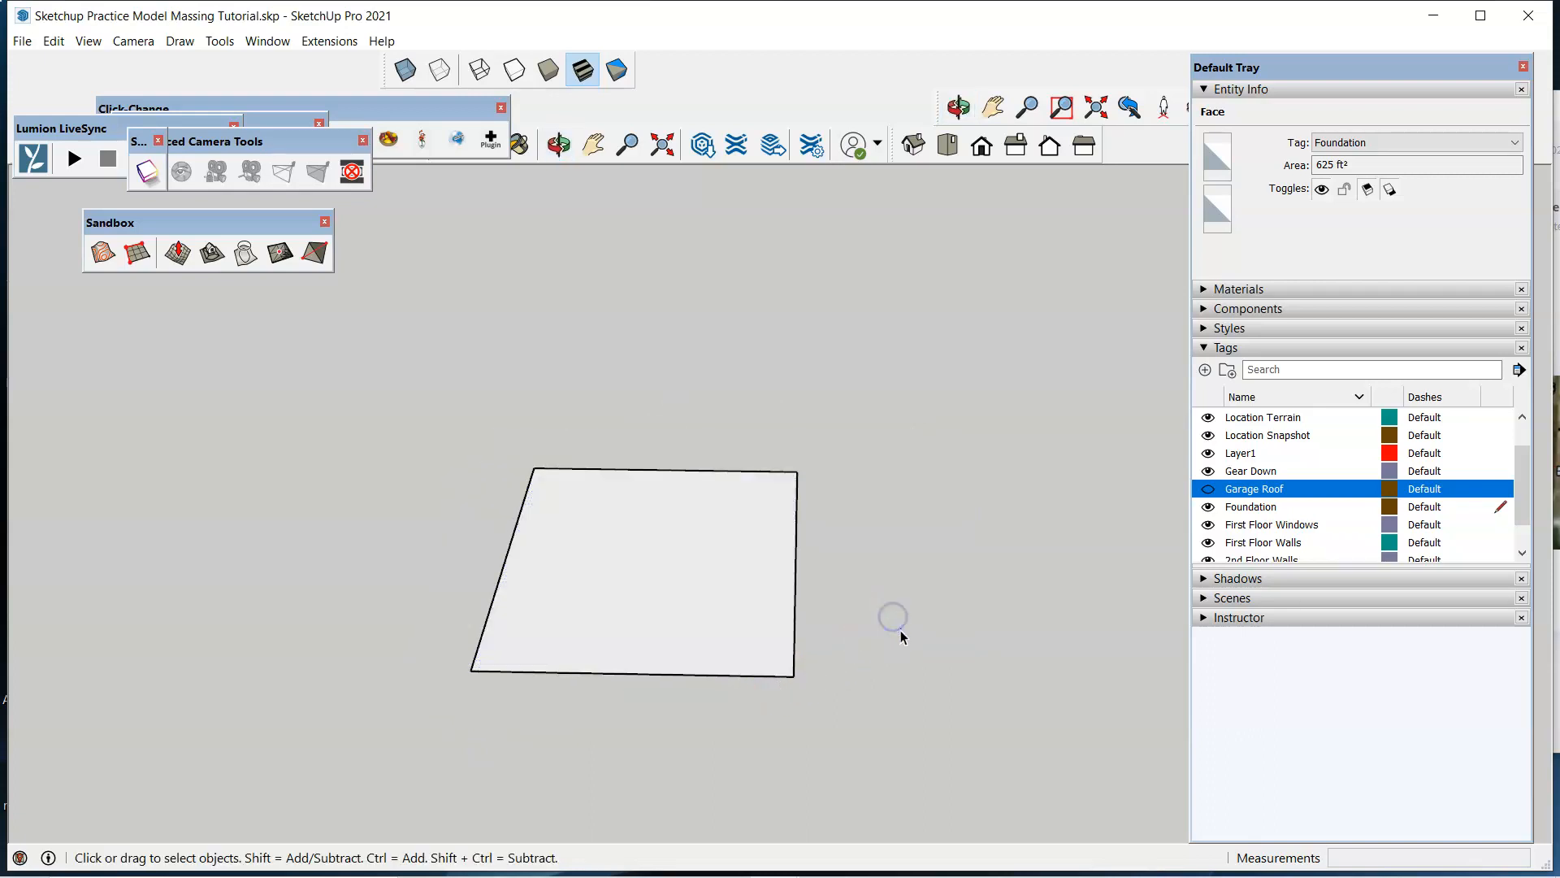
scroll(910, 607, down, 2)
scroll(931, 601, down, 1)
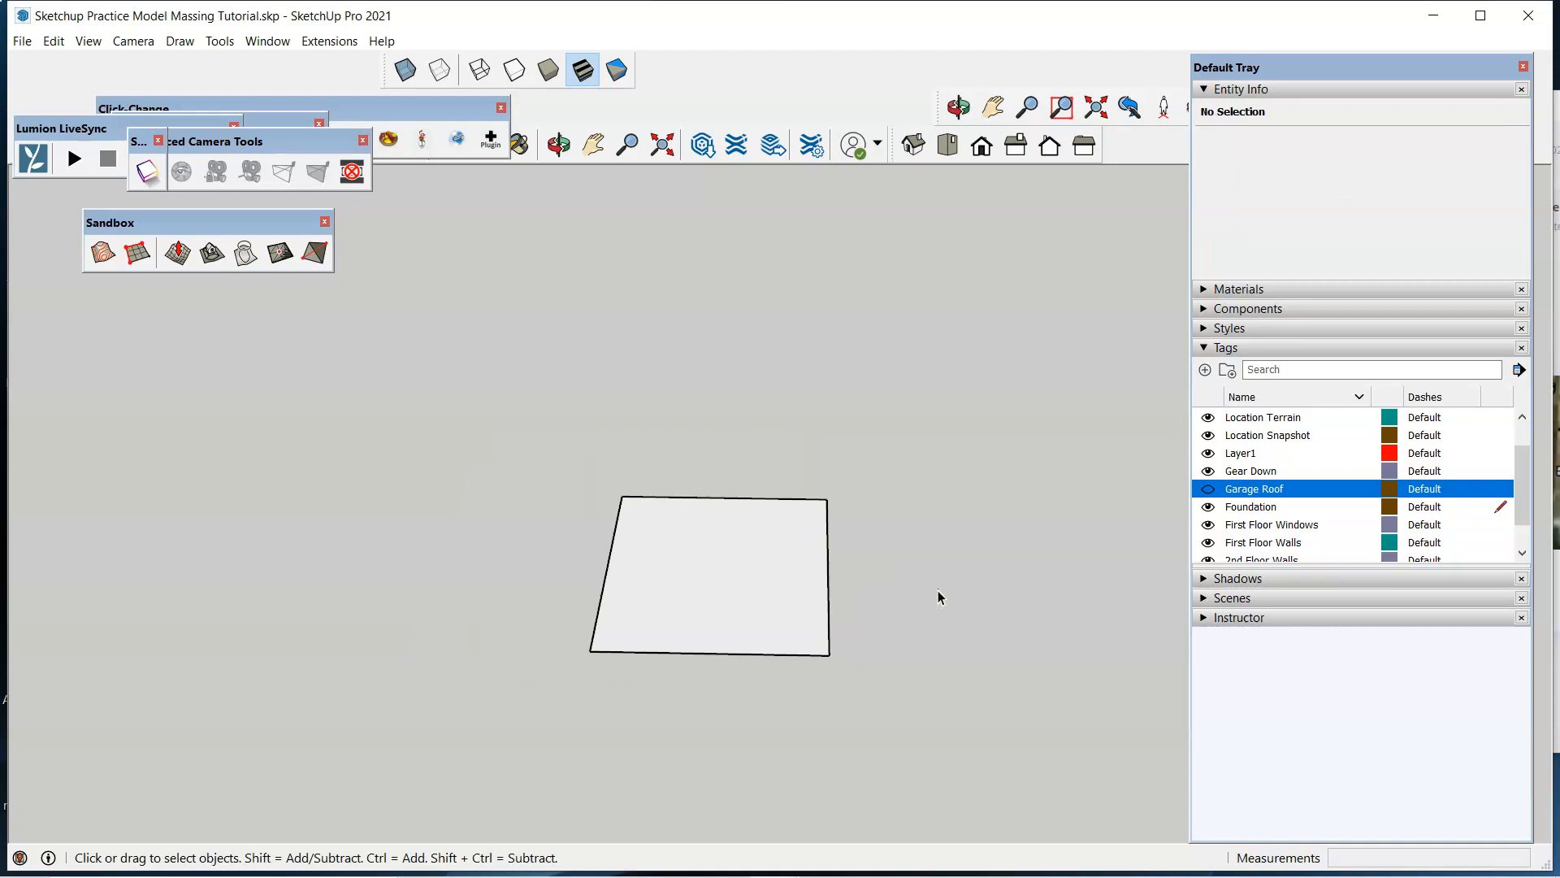
Push/Pull the square face up 9' into a box.
key(p)
click(778, 587)
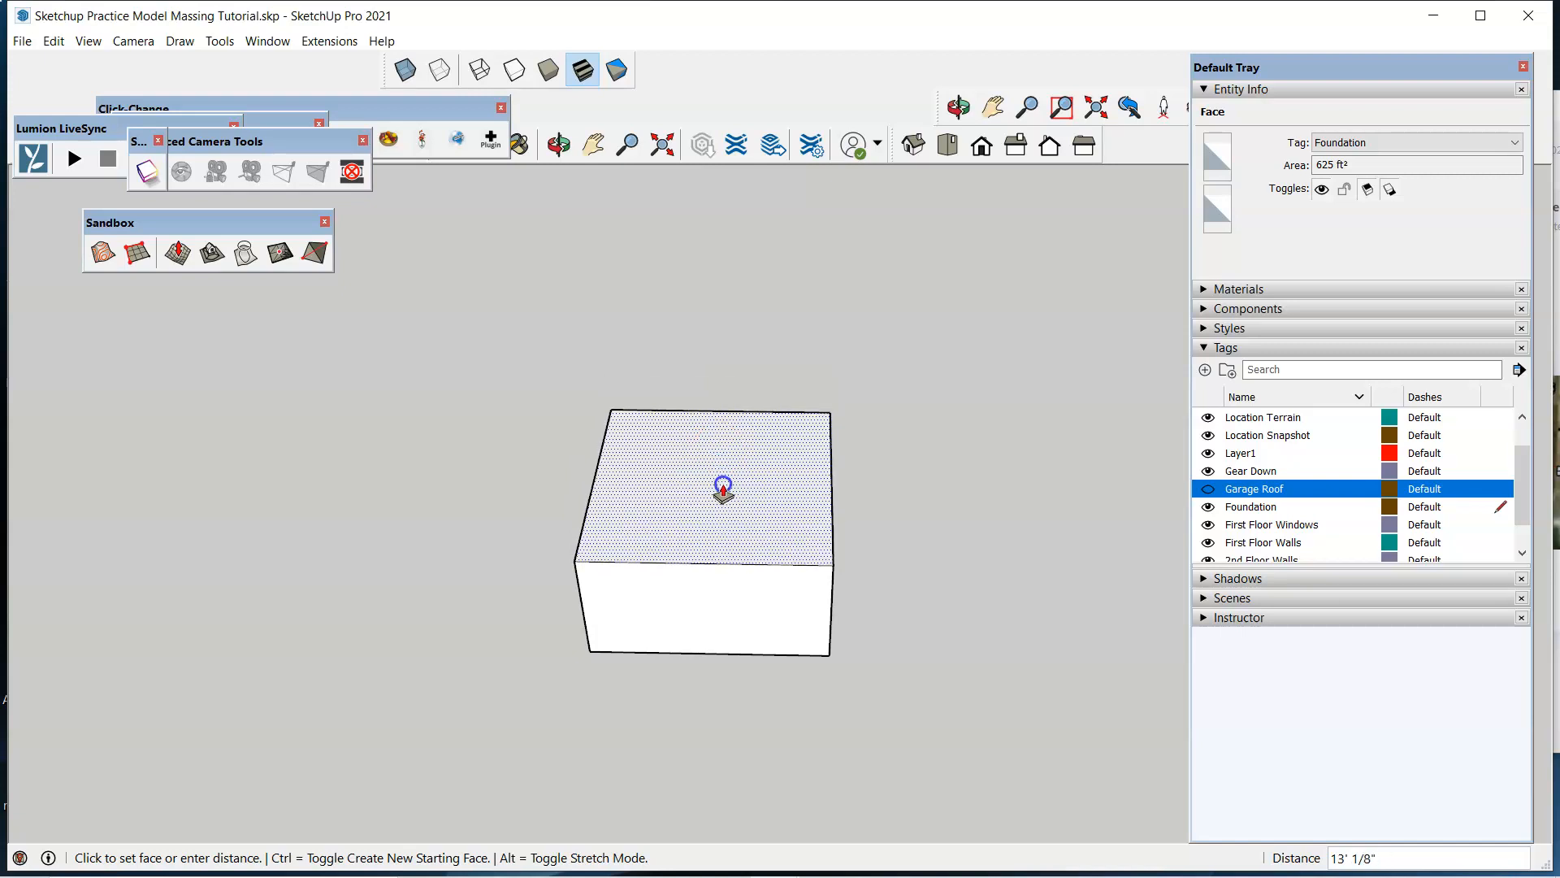
text(9)
key(Return)
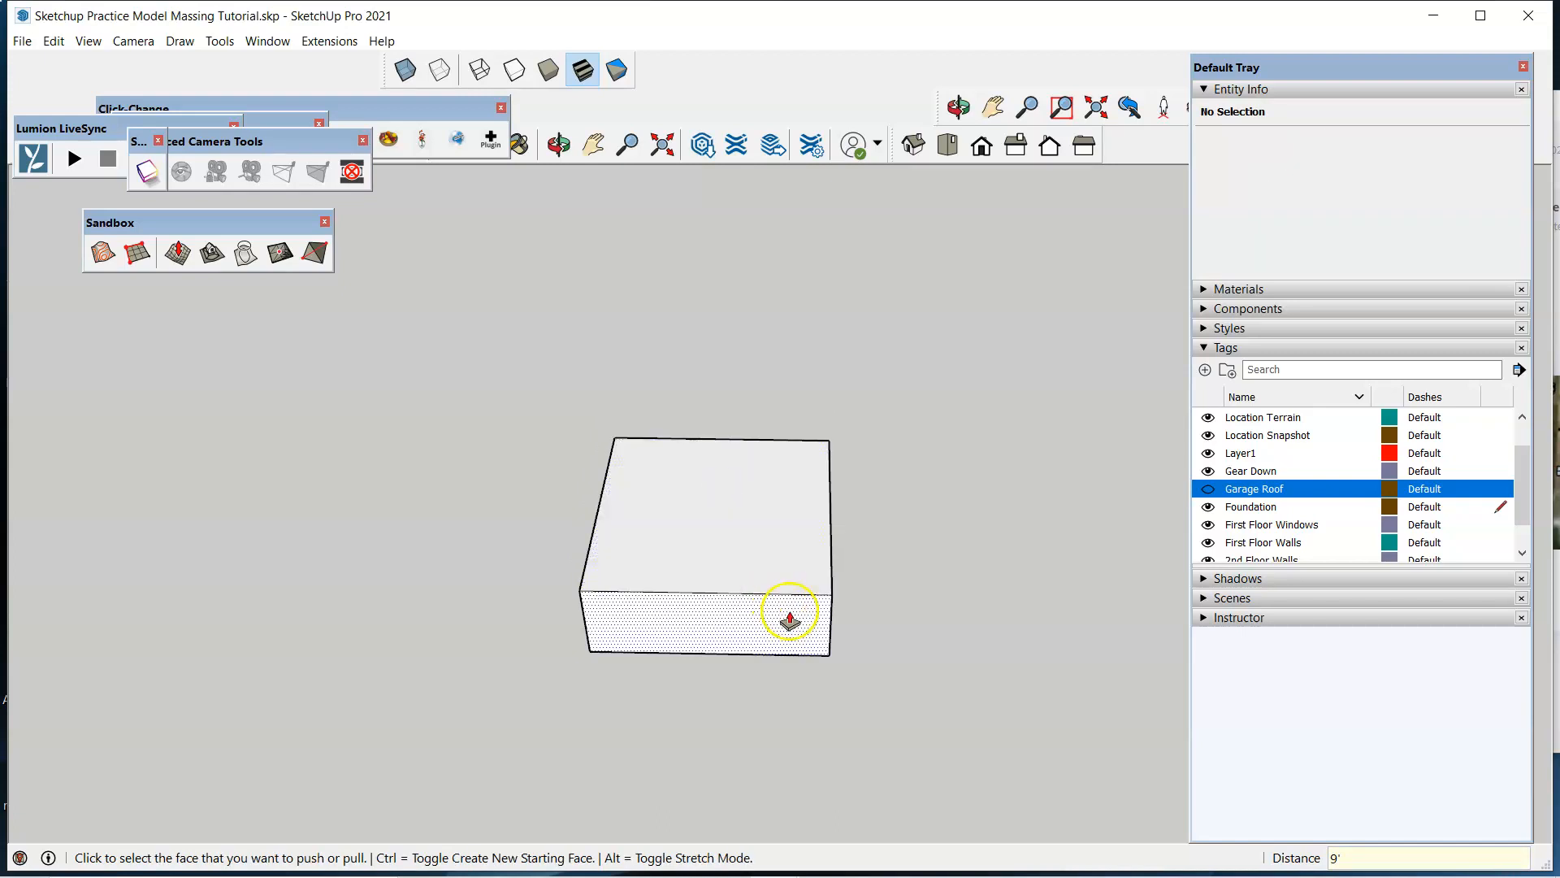
click(790, 619)
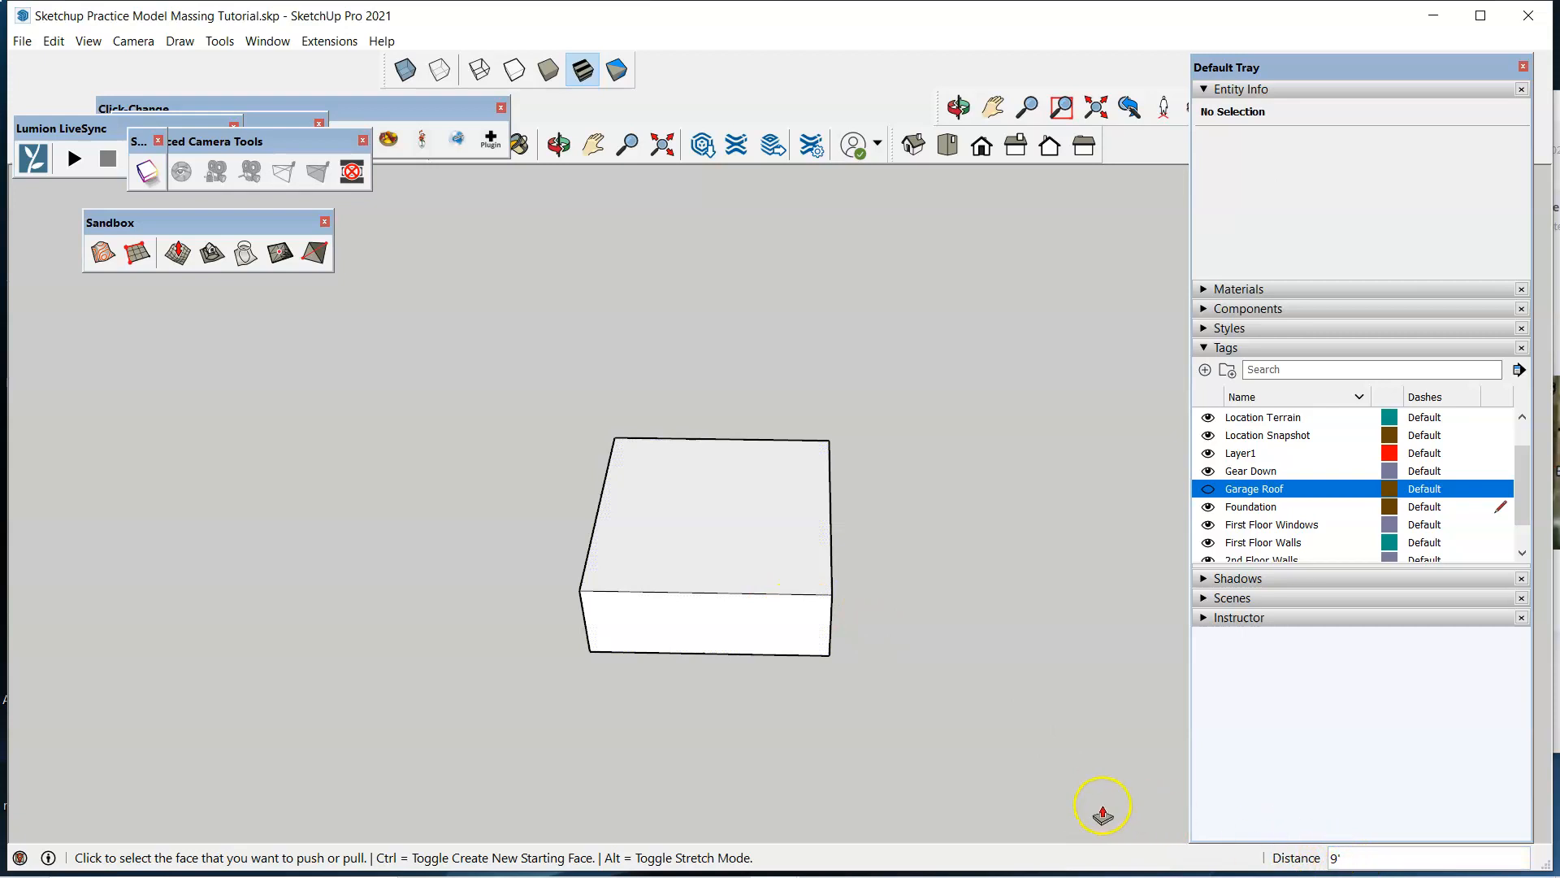
Try to draw a line of typed length along the green axis in front of the box.
key(l)
click(567, 737)
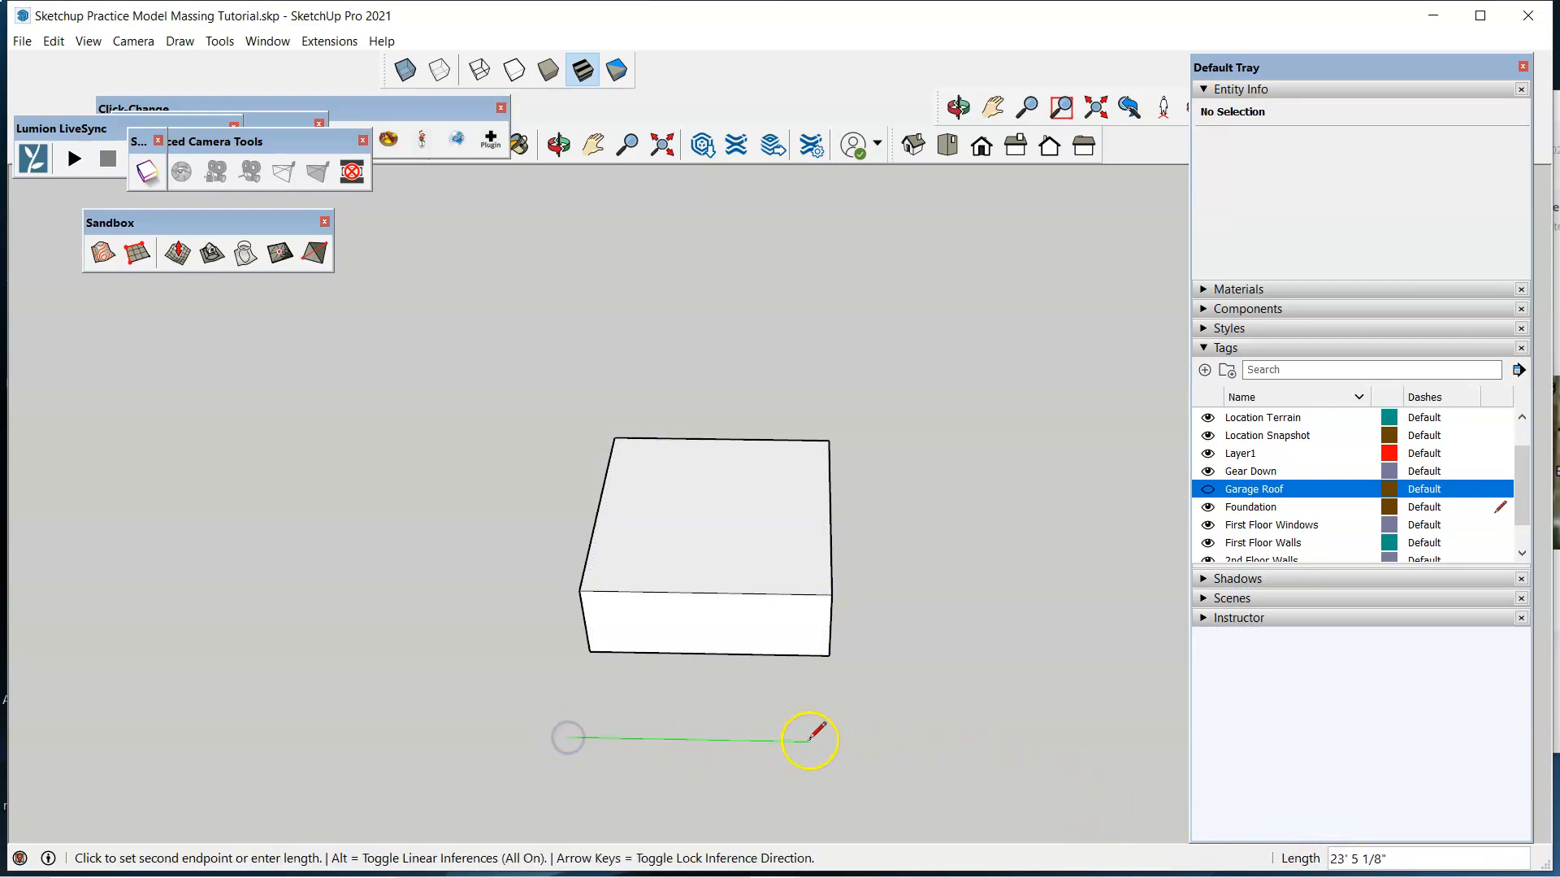
text(2)
key(BackSpace)
key(BackSpace)
key(BackSpace)
text(252)
text(")
click(785, 720)
key(Escape)
key(space)
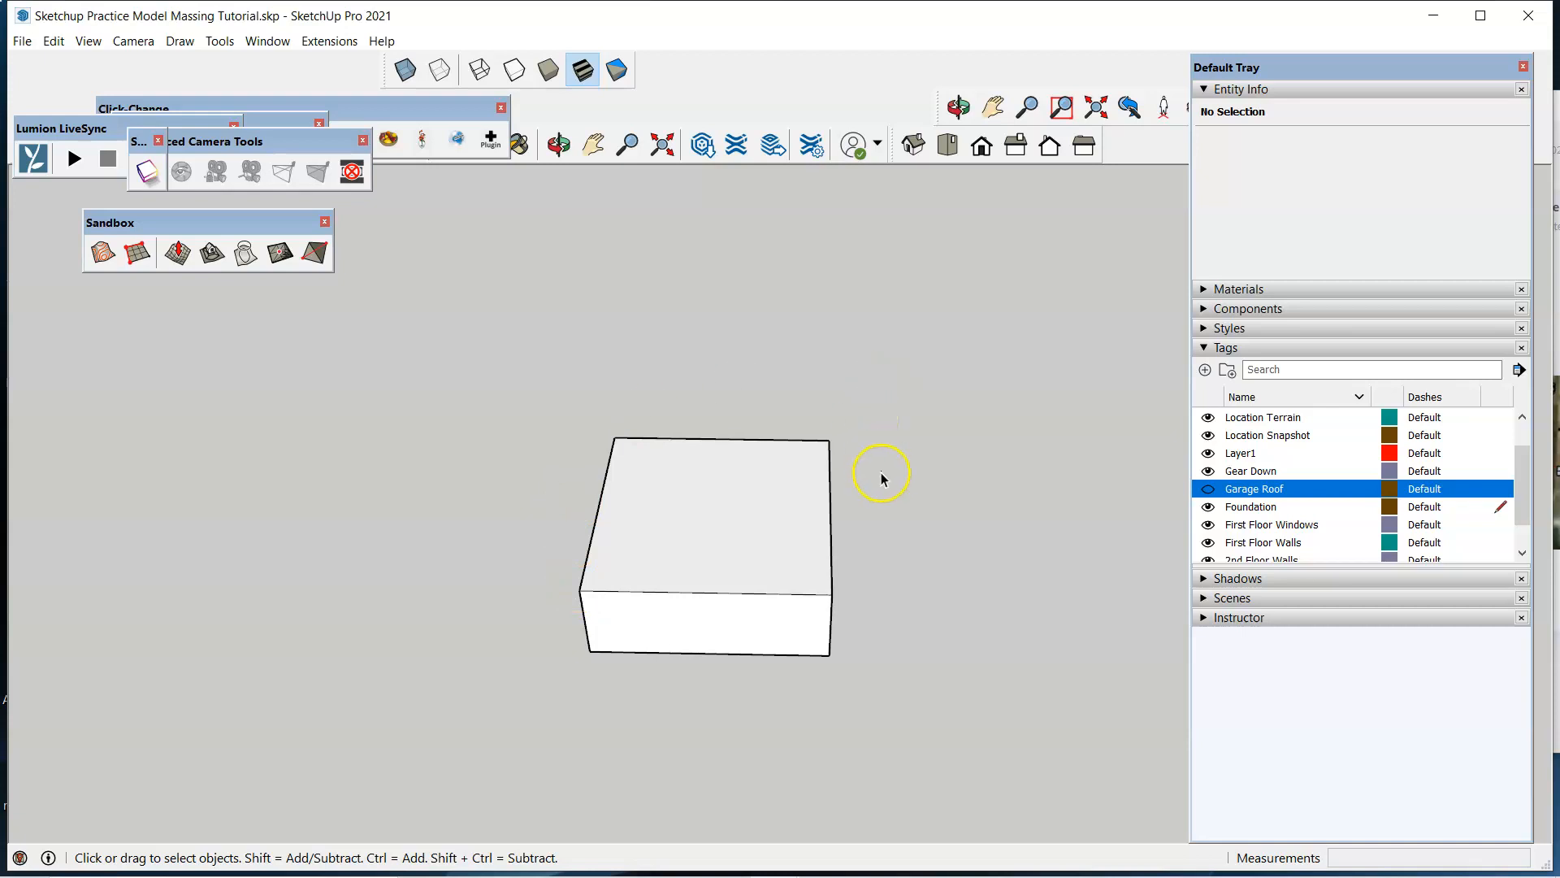
drag(929, 378, 505, 706)
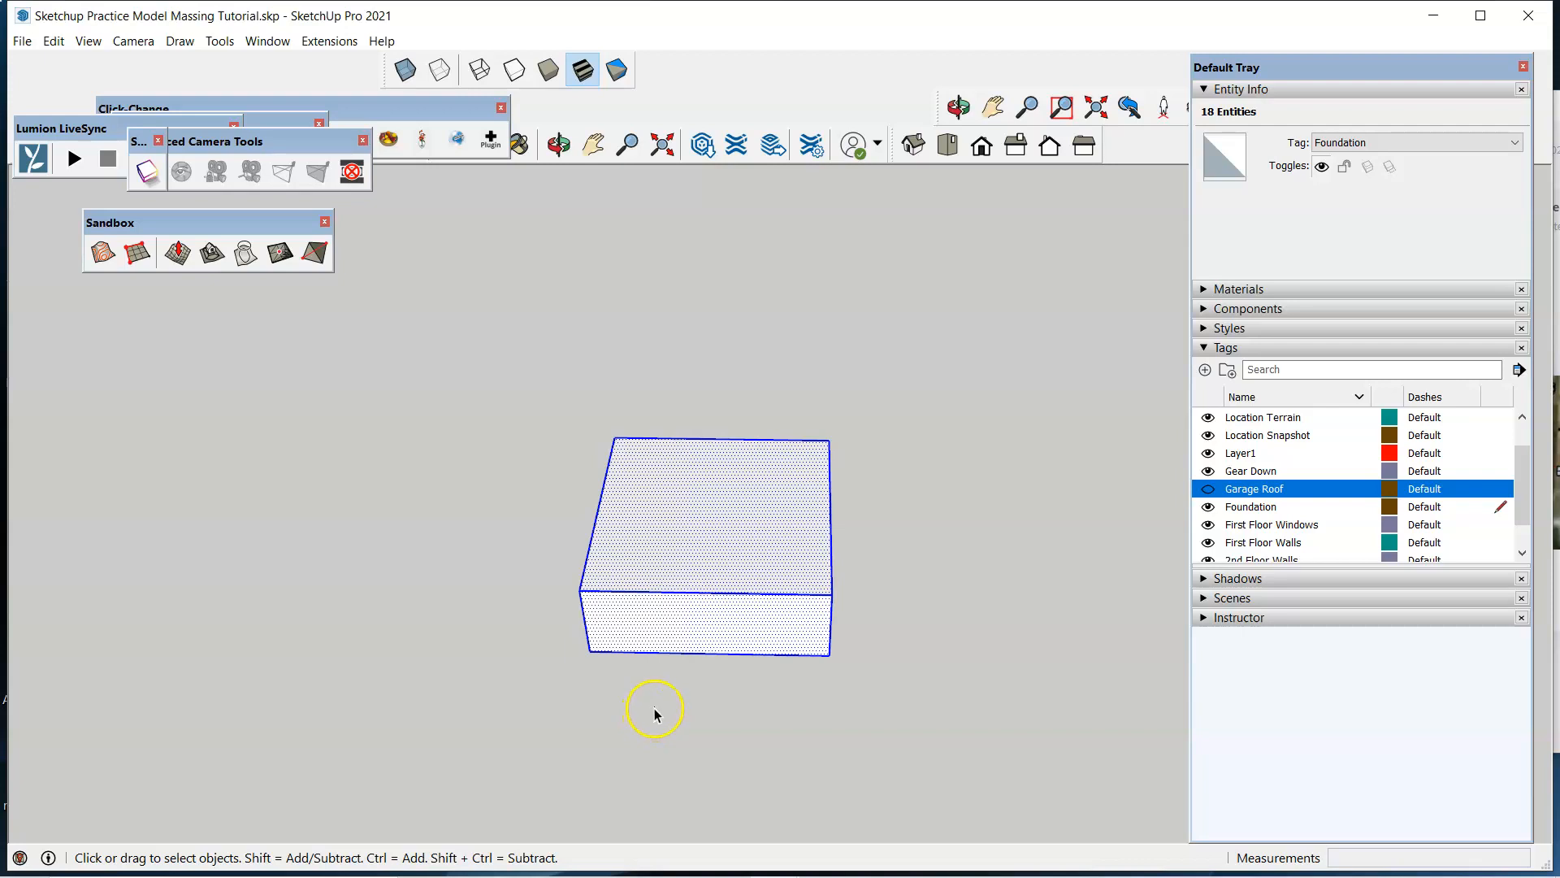
right_click(687, 553)
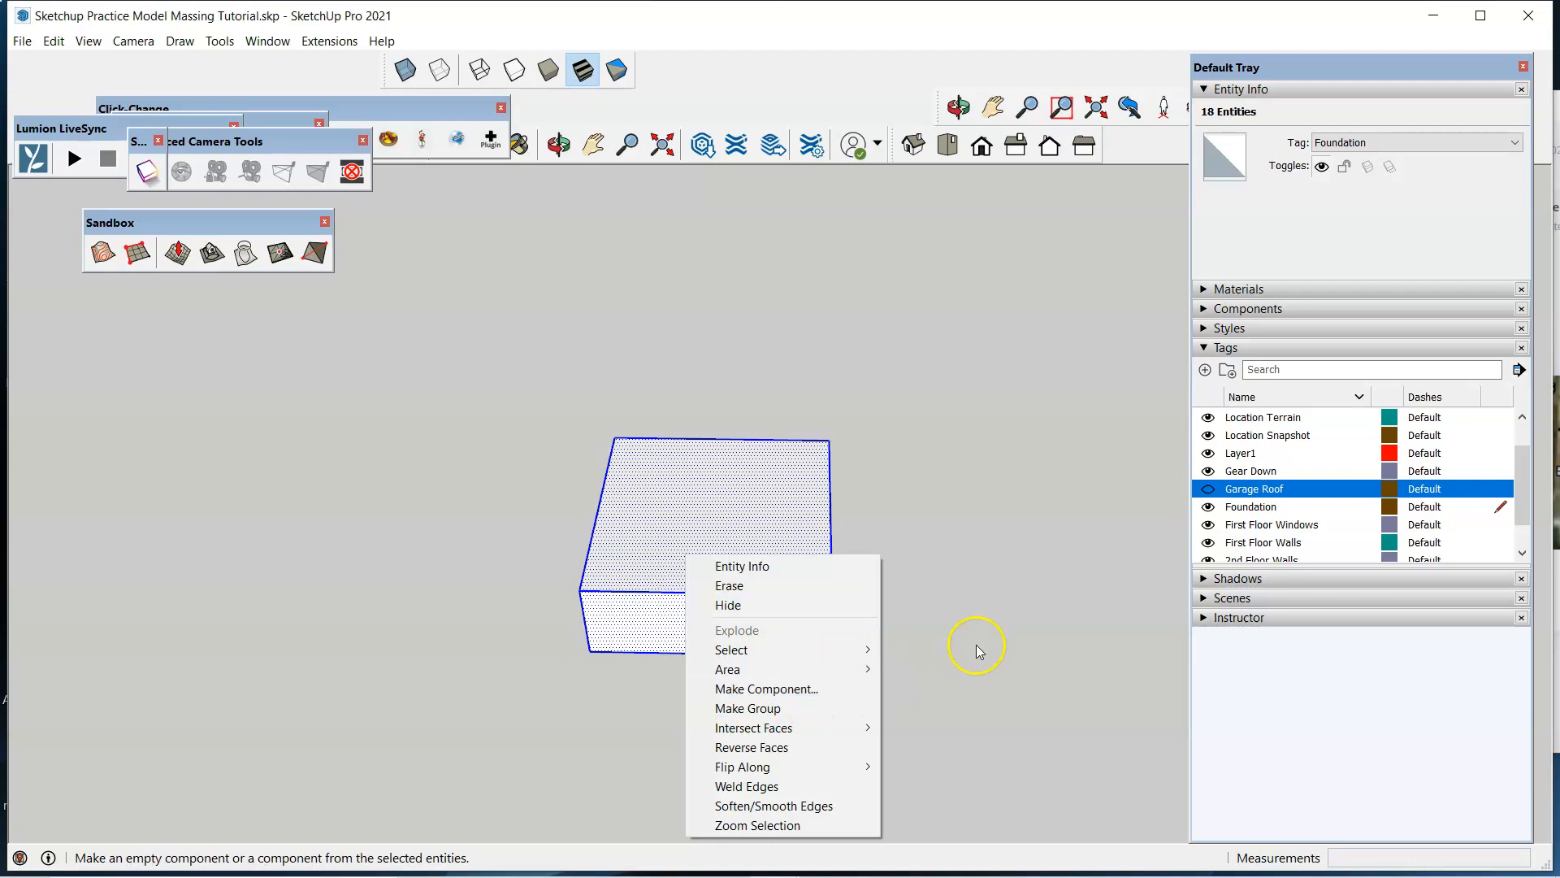
click(975, 611)
click(782, 497)
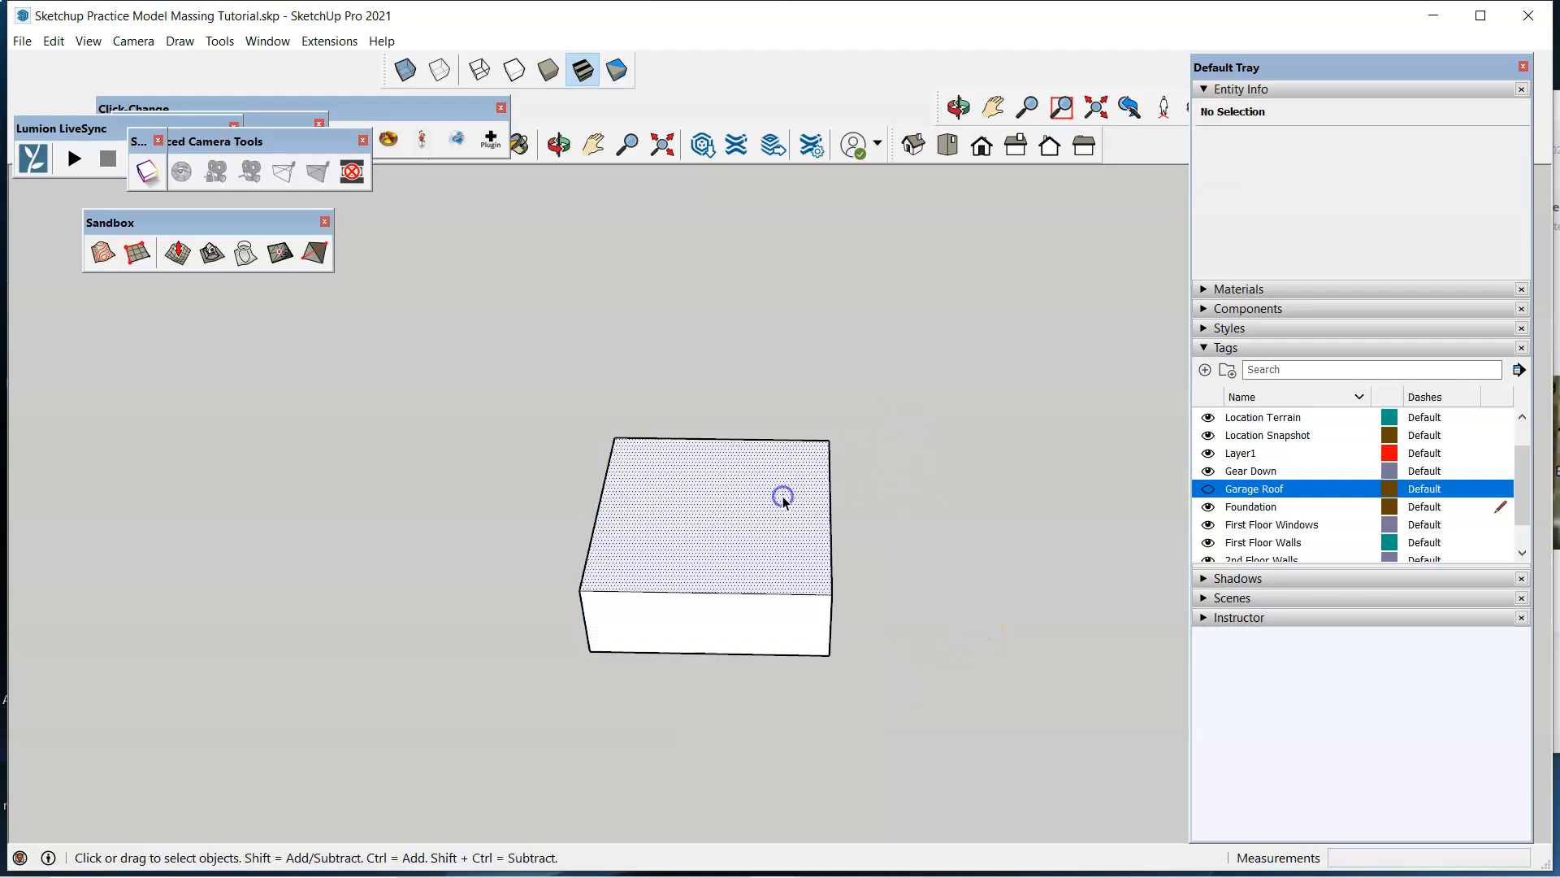
click(936, 573)
drag(923, 383, 498, 734)
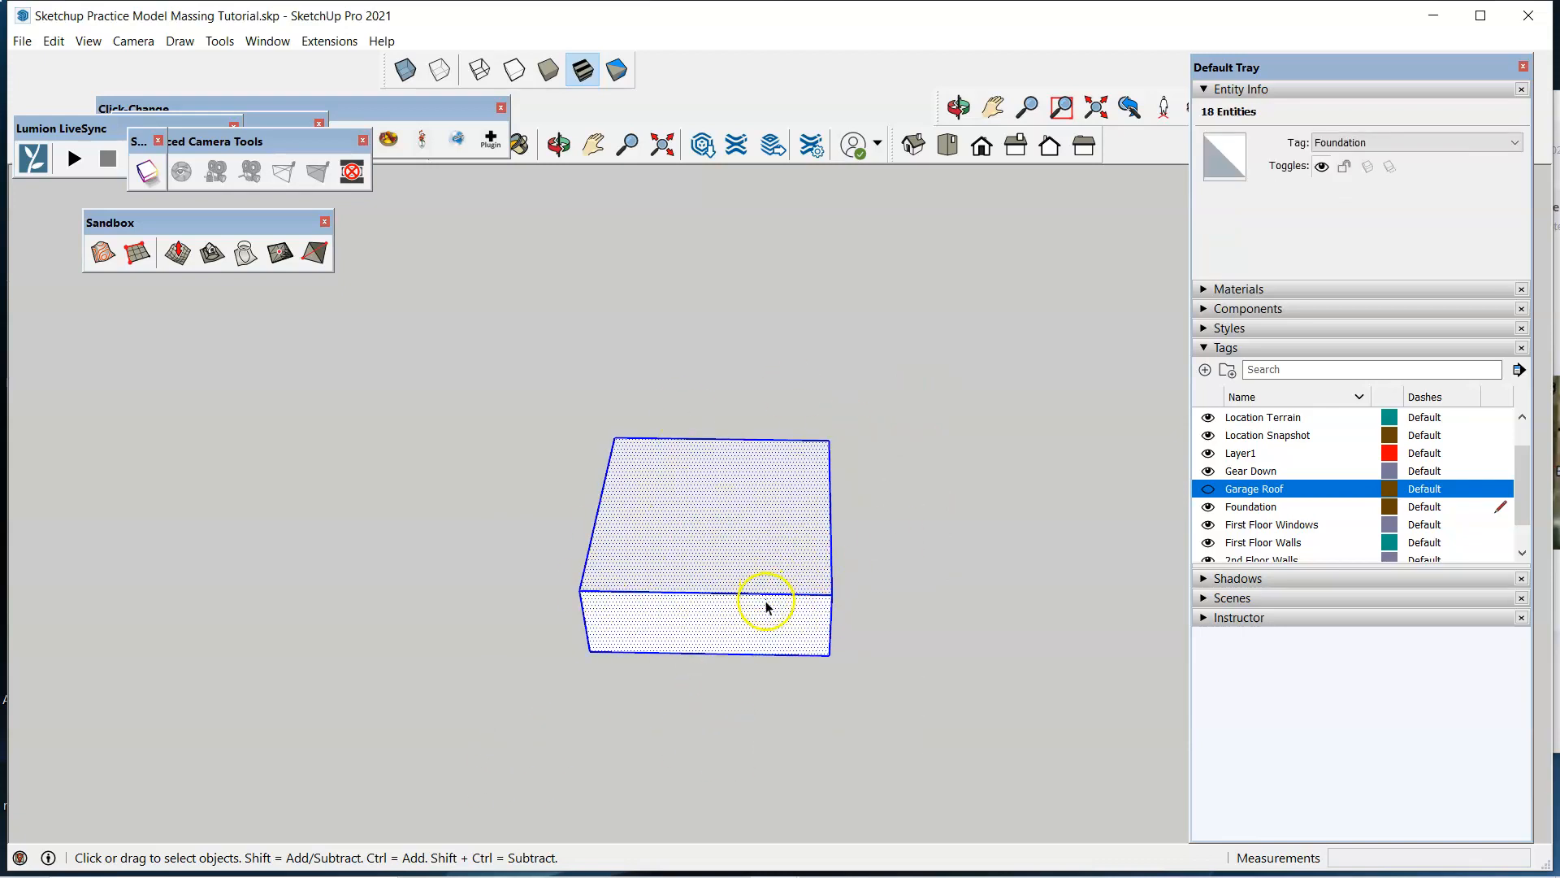
right_click(685, 533)
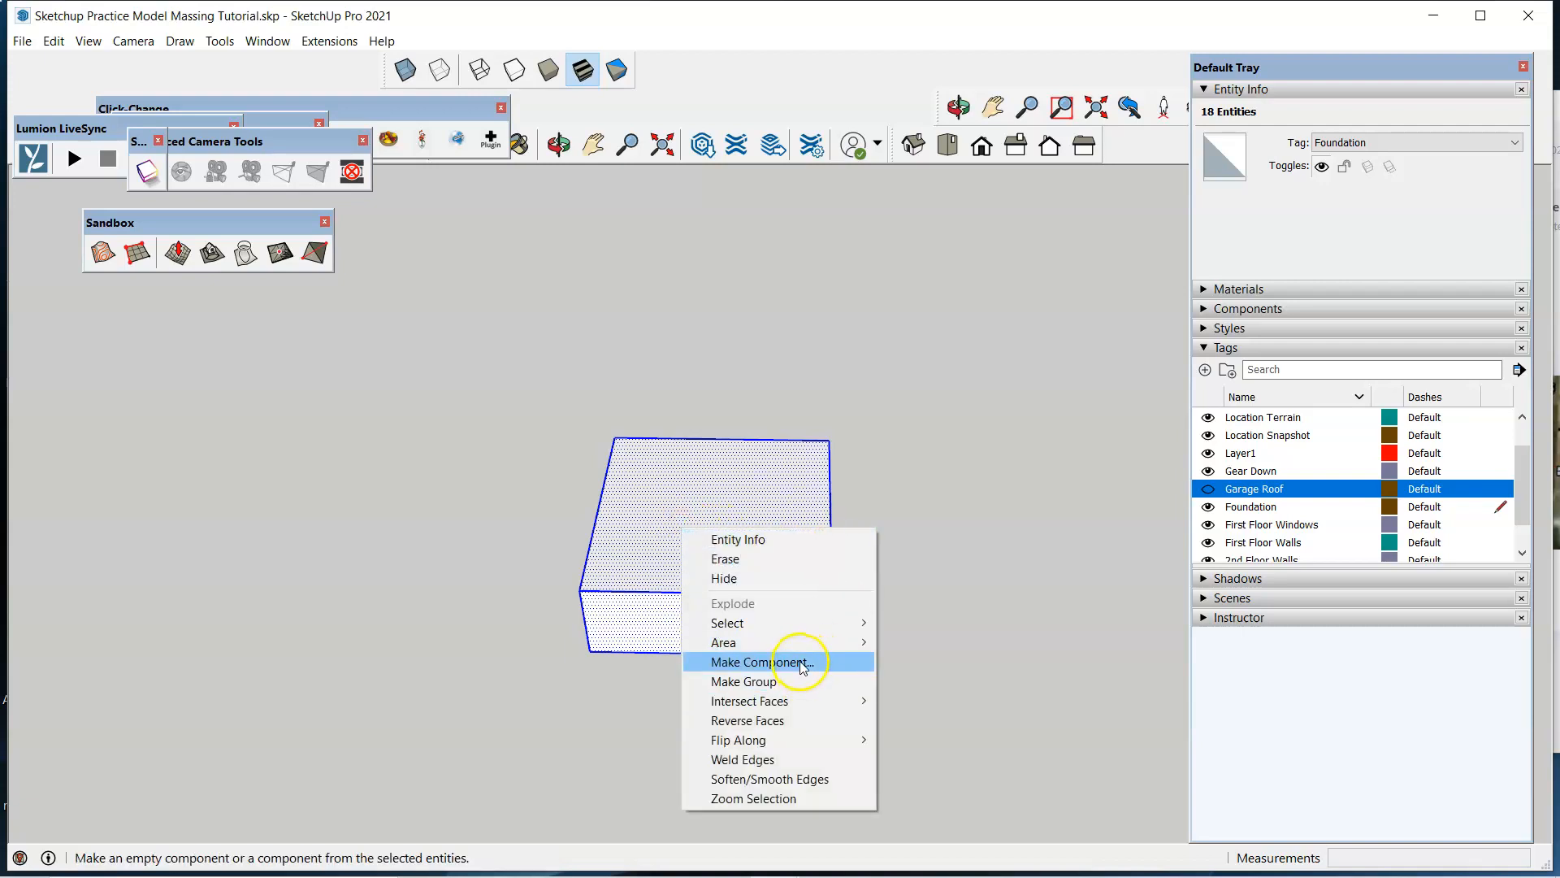
click(950, 348)
drag(966, 320, 985, 491)
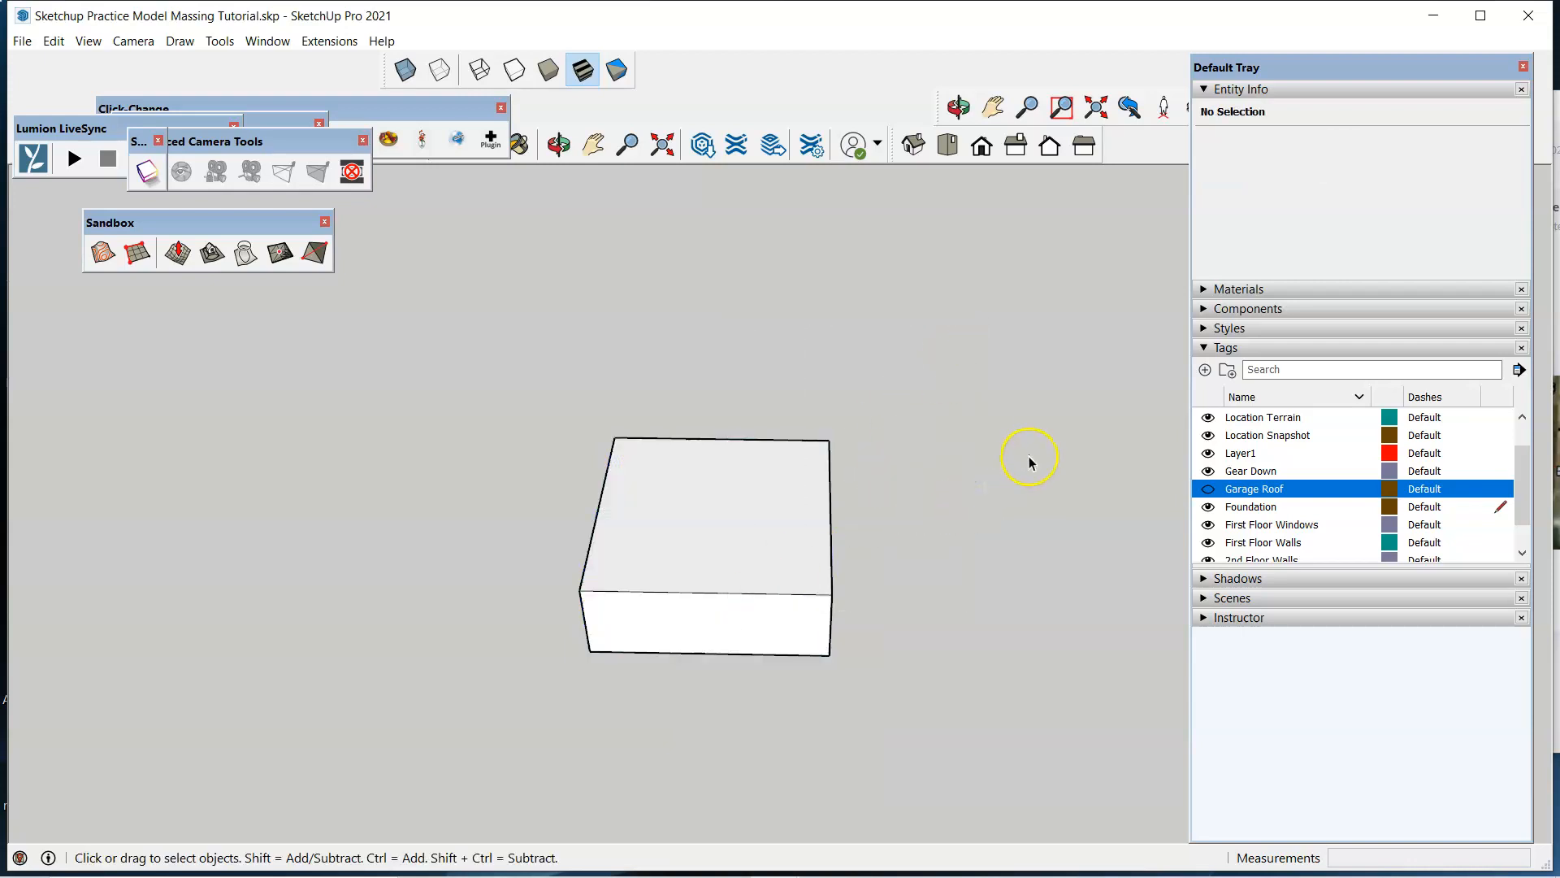
Make the whole box a component with the definition name First Floor Garage, replacing the selection.
drag(948, 342, 487, 769)
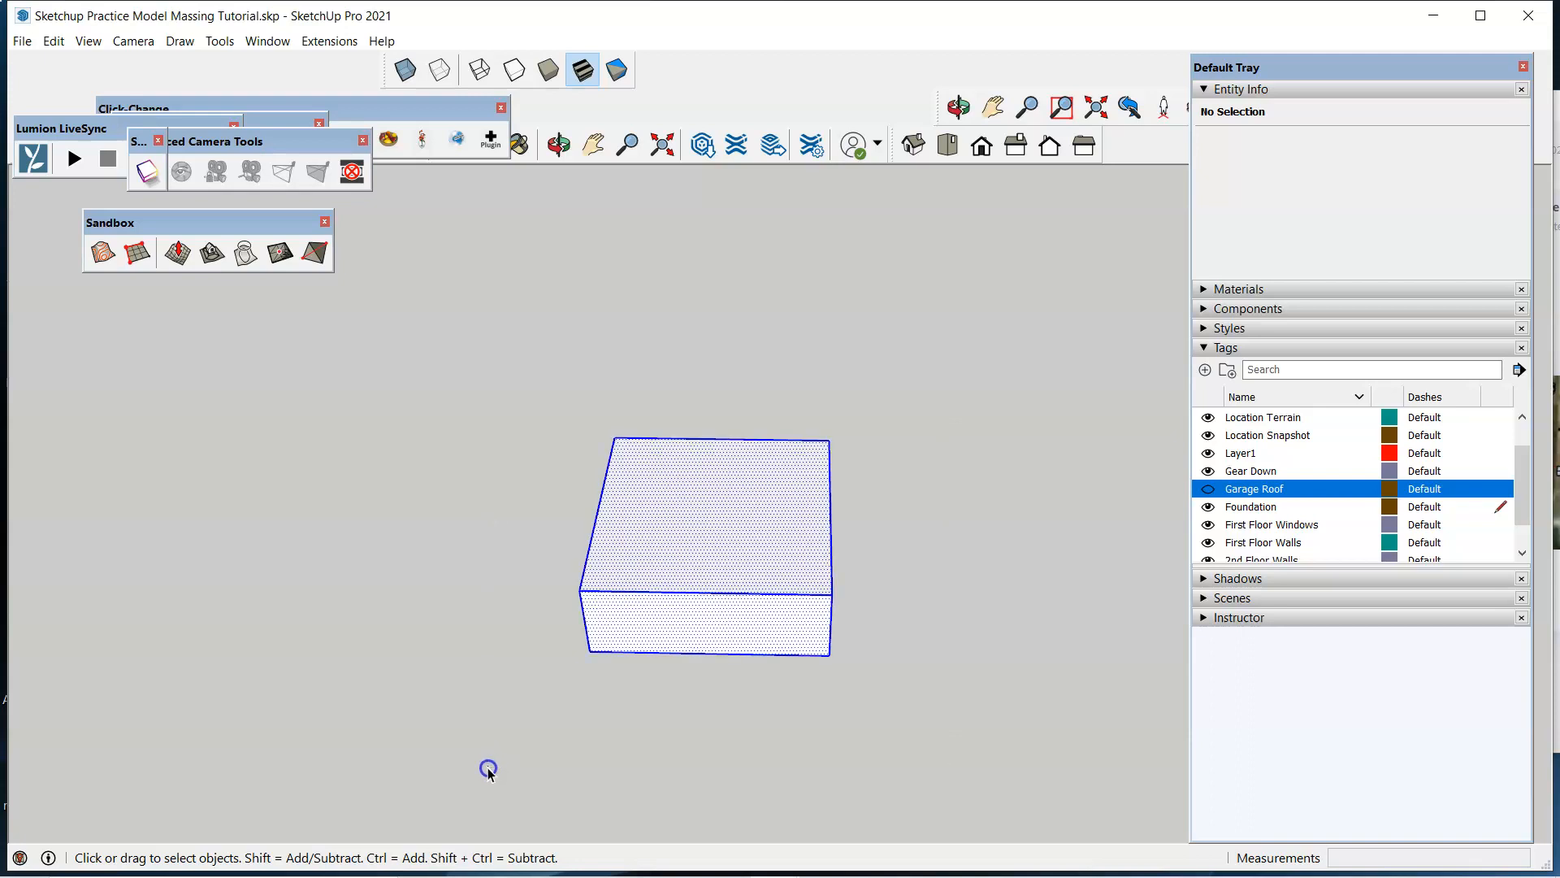
right_click(679, 512)
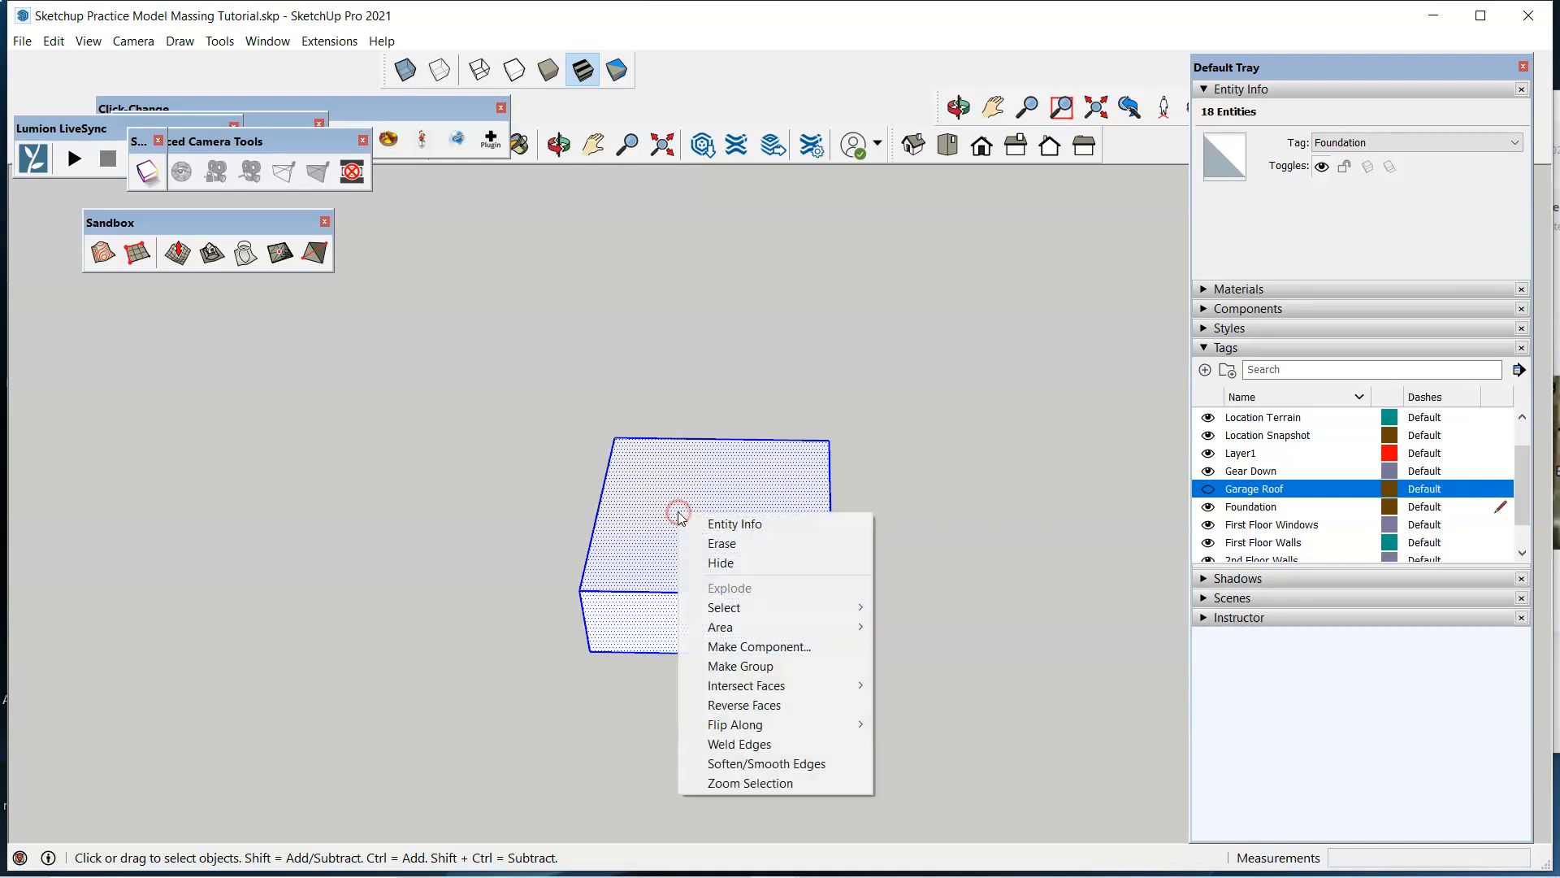
click(778, 645)
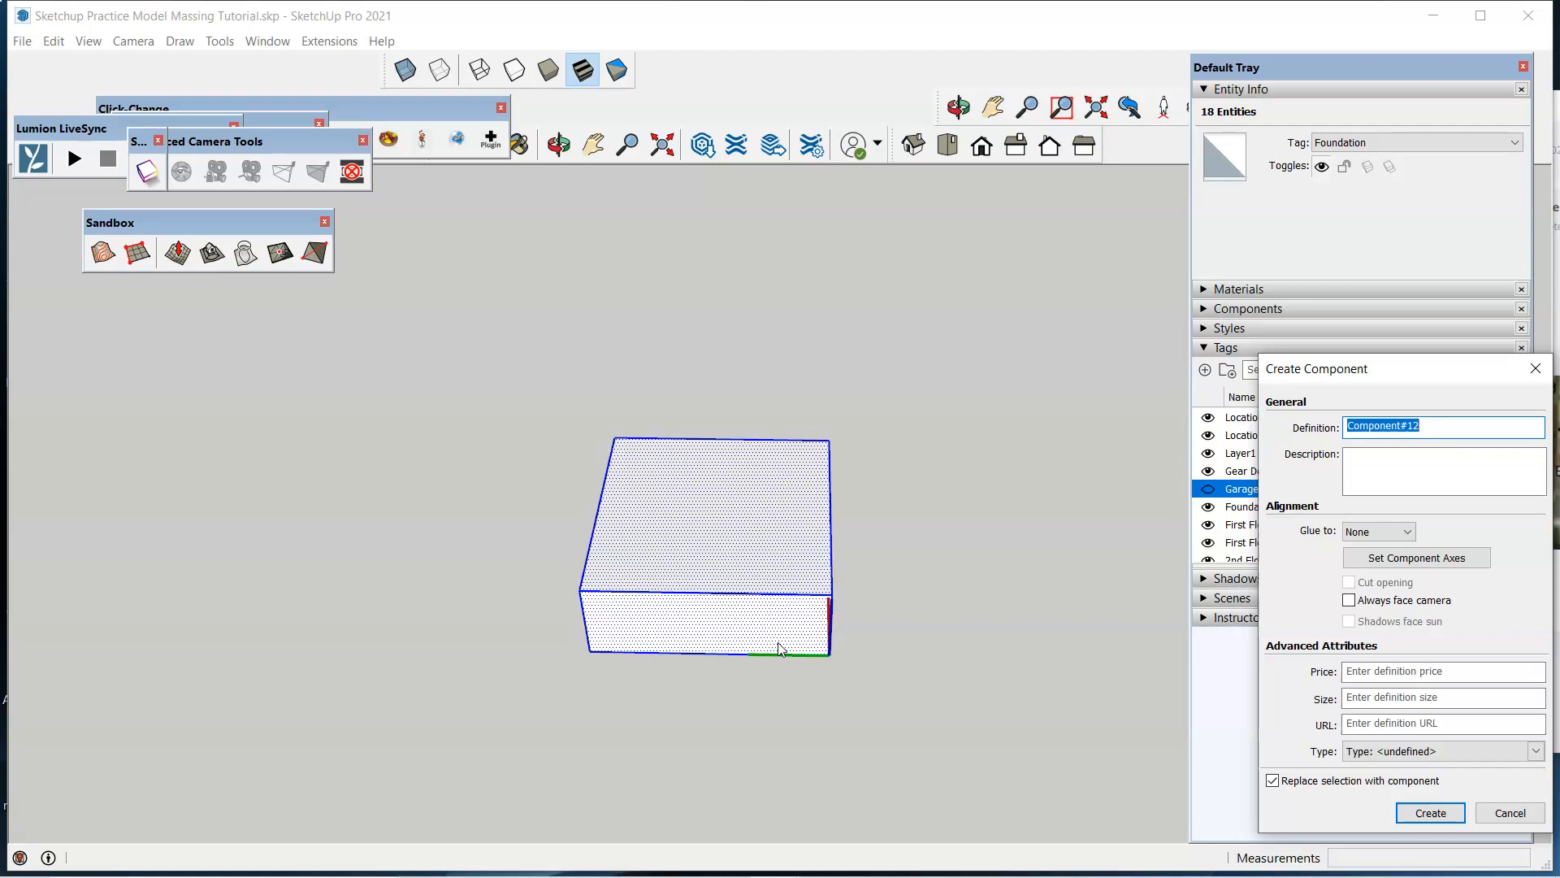
text(First Floor Garage)
click(1431, 813)
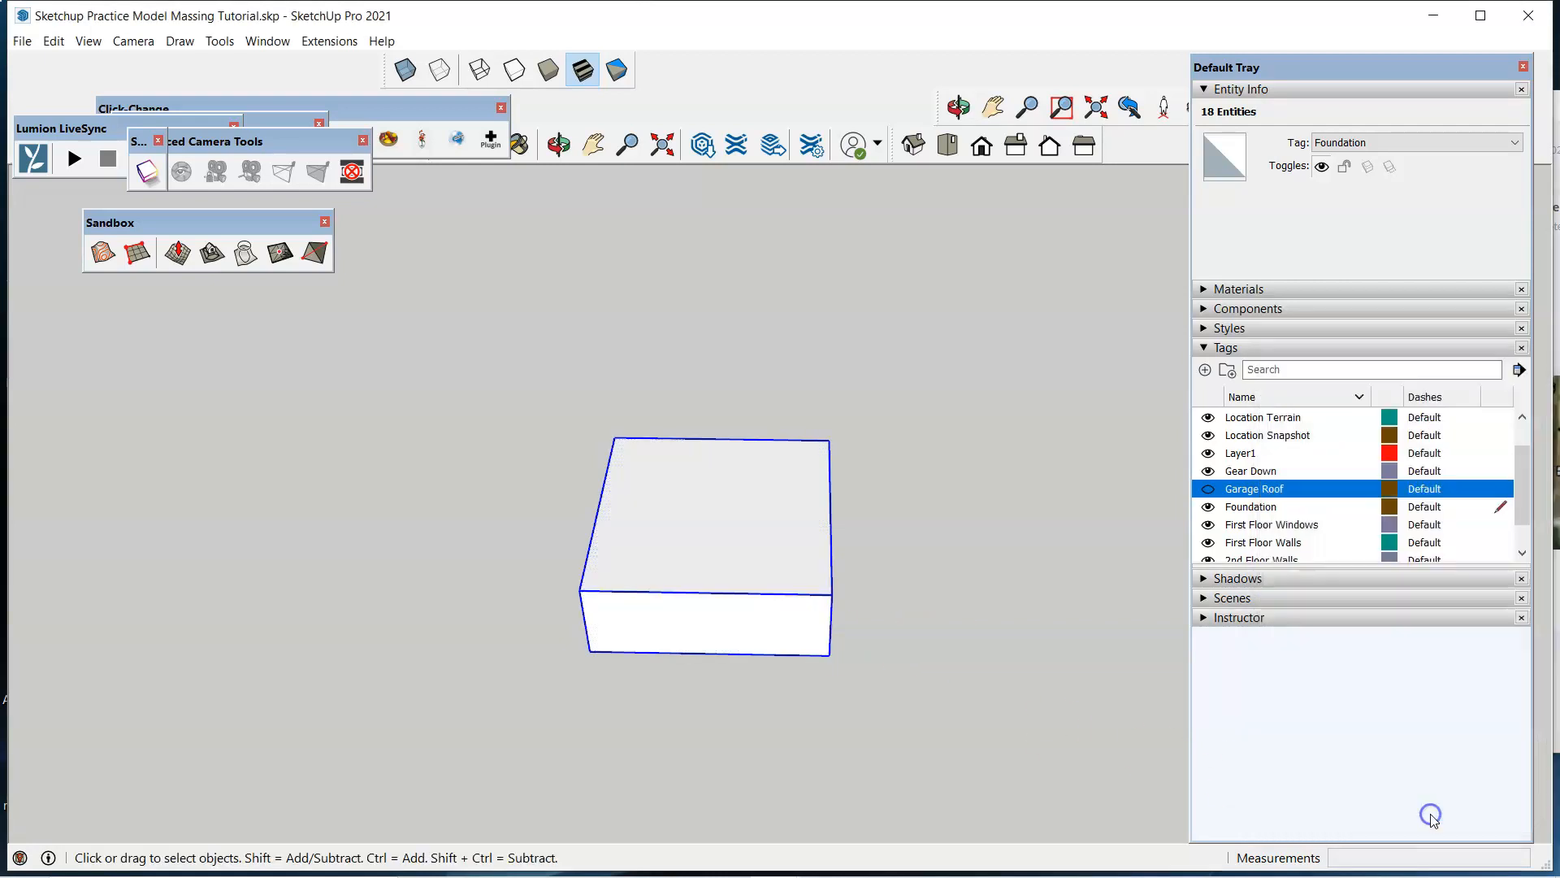
click(942, 672)
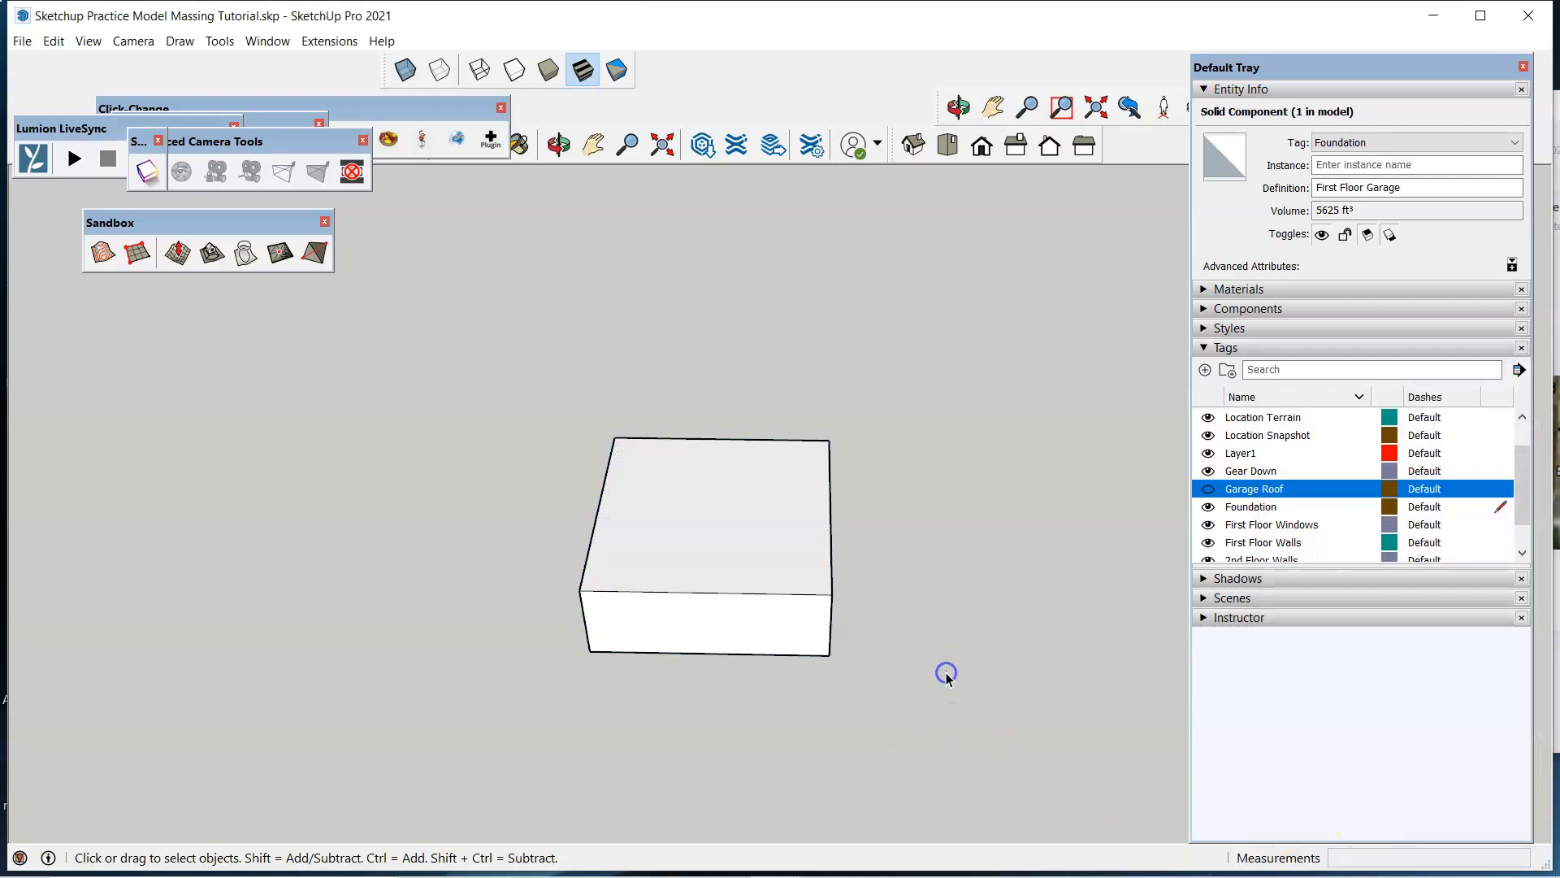
Explode the First Floor Garage component into loose geometry.
click(794, 578)
click(892, 641)
click(795, 655)
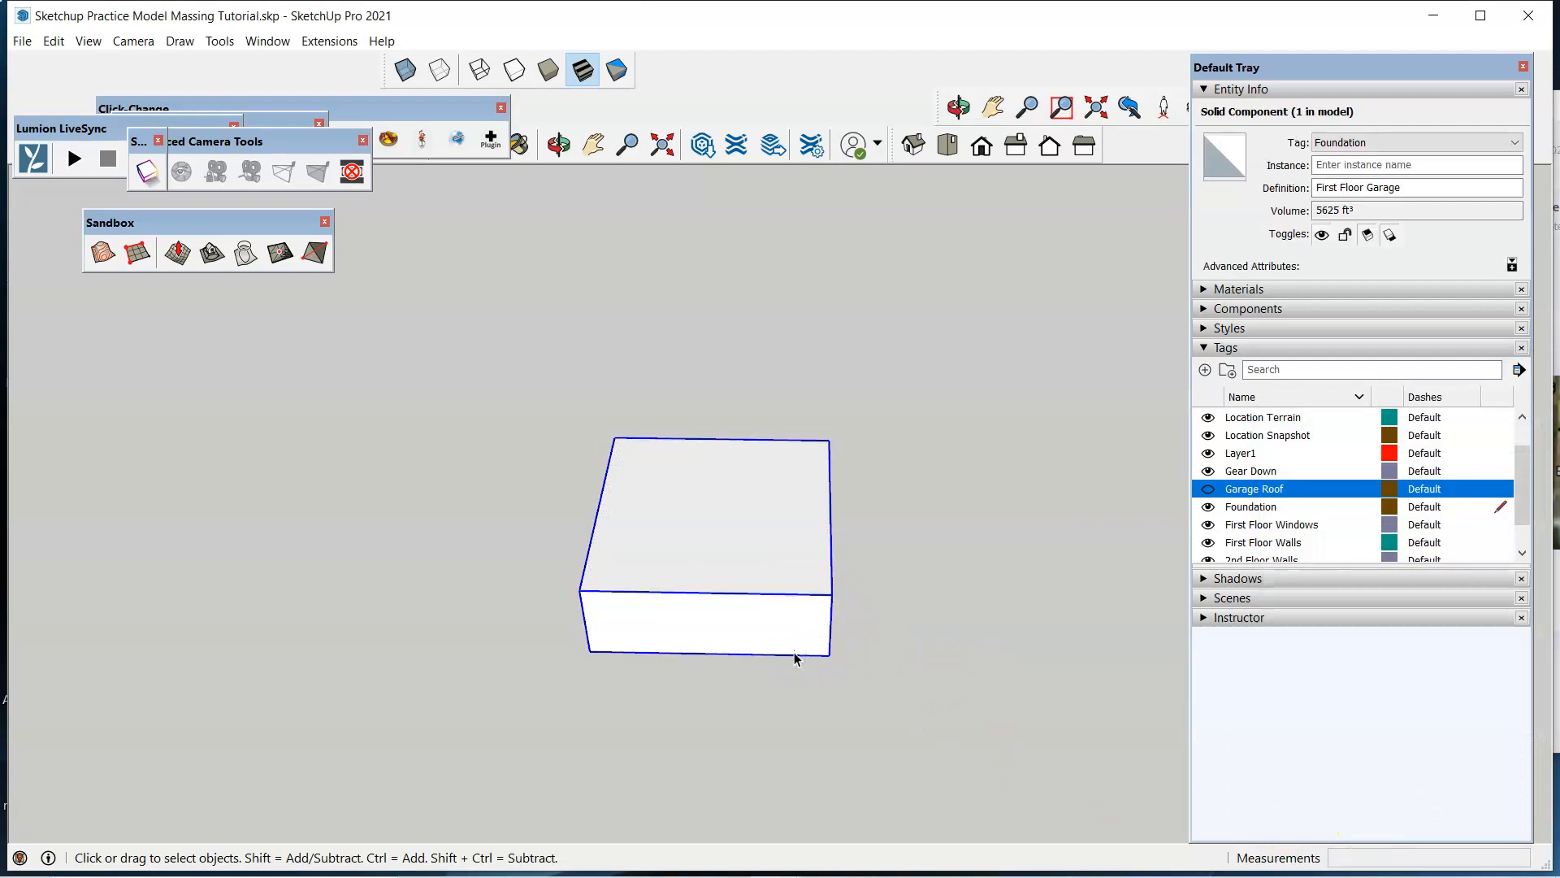
right_click(686, 530)
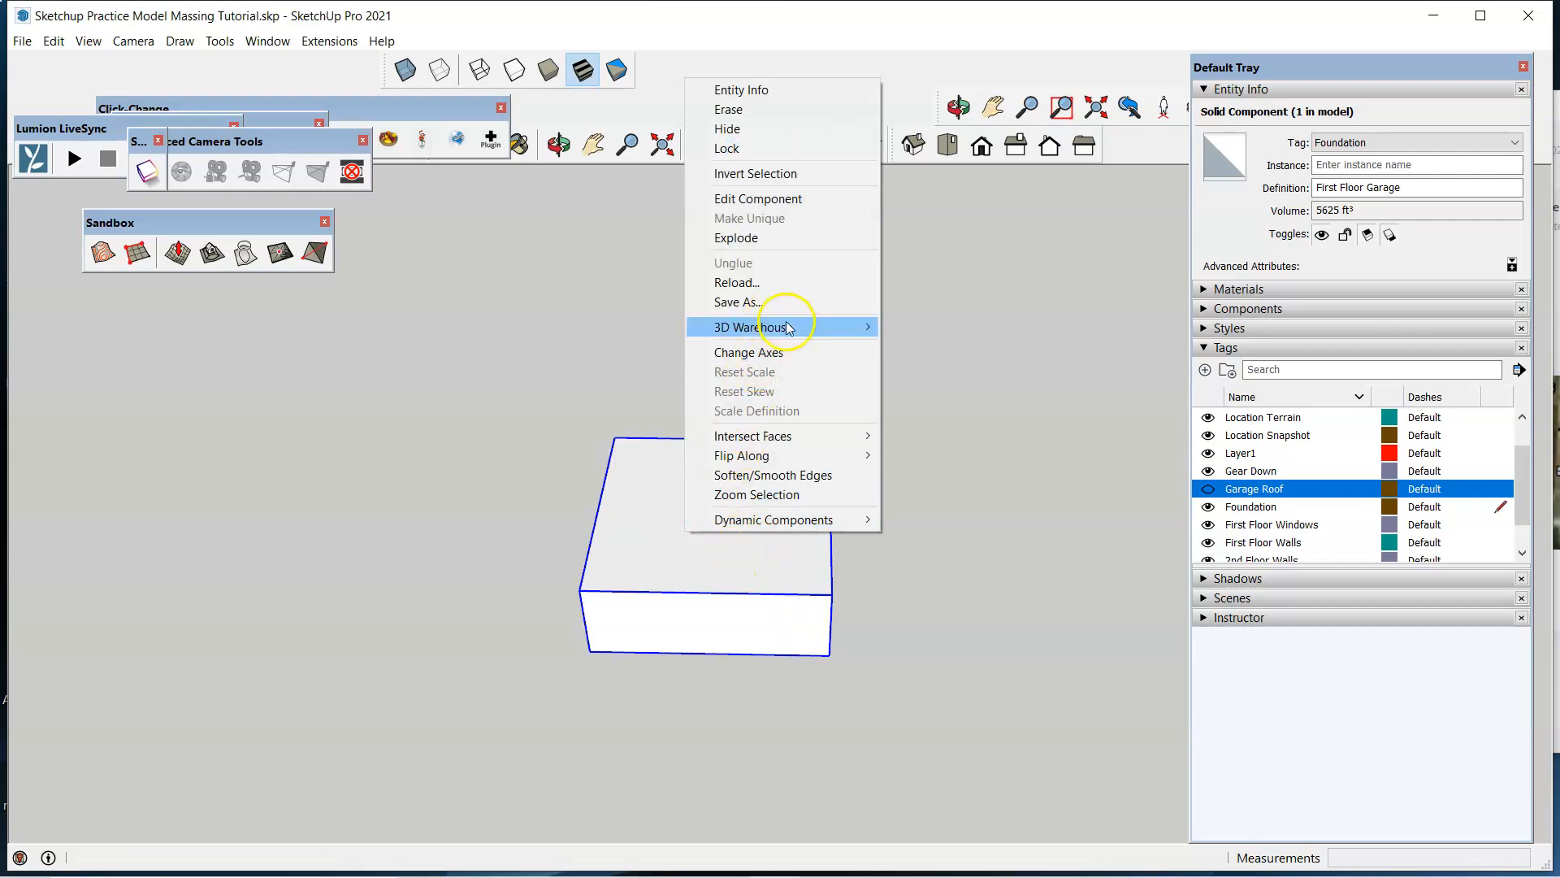
click(785, 241)
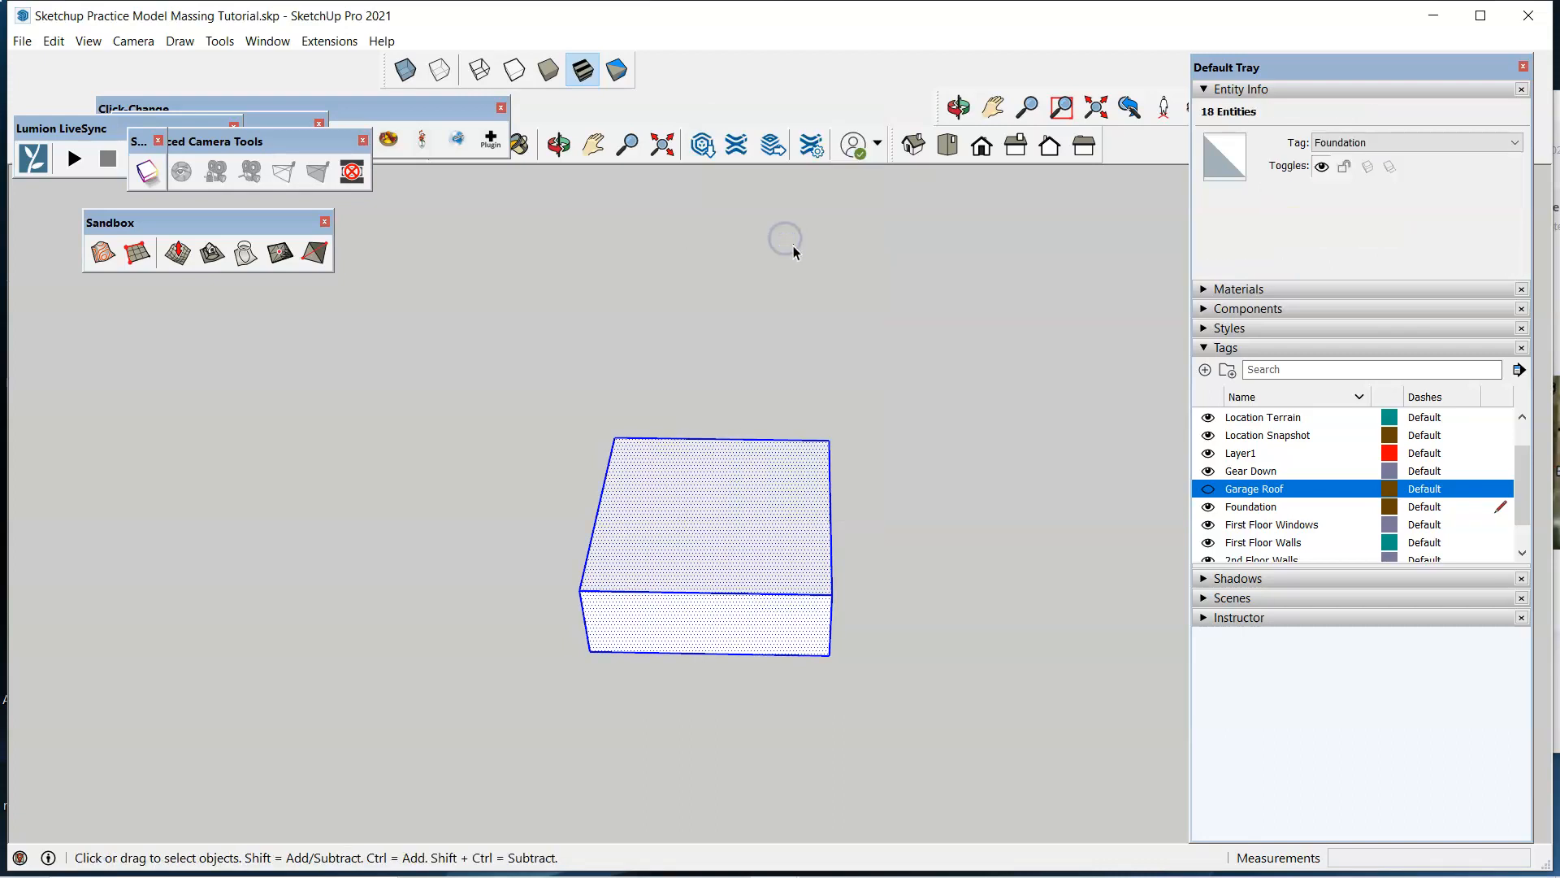
Examine the exploded box's separate edges and faces by selecting them one at a time.
click(961, 572)
click(700, 592)
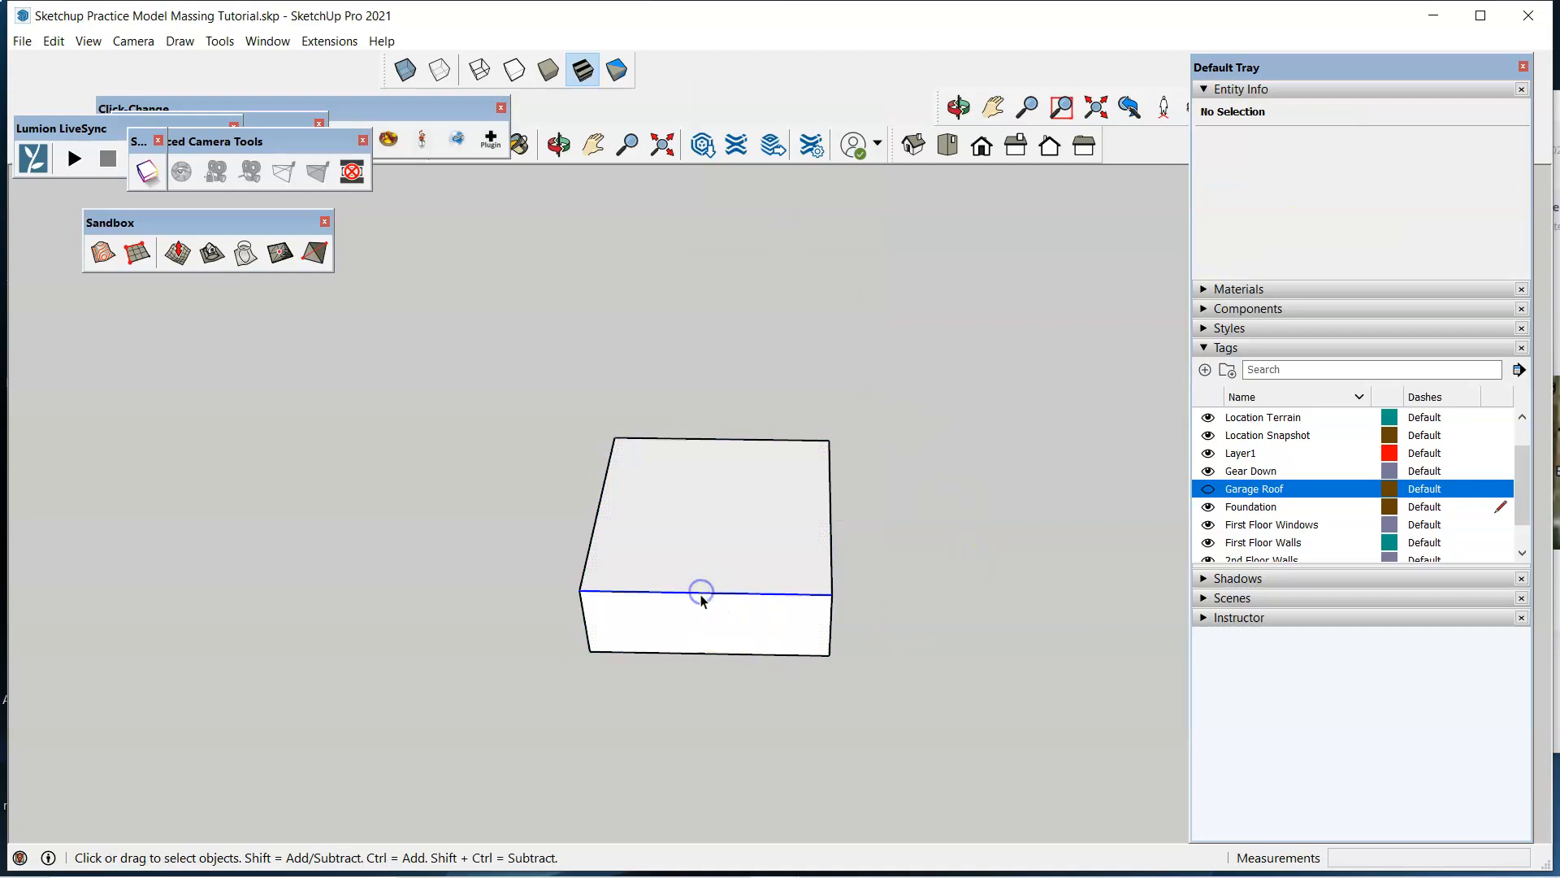
click(742, 536)
click(832, 563)
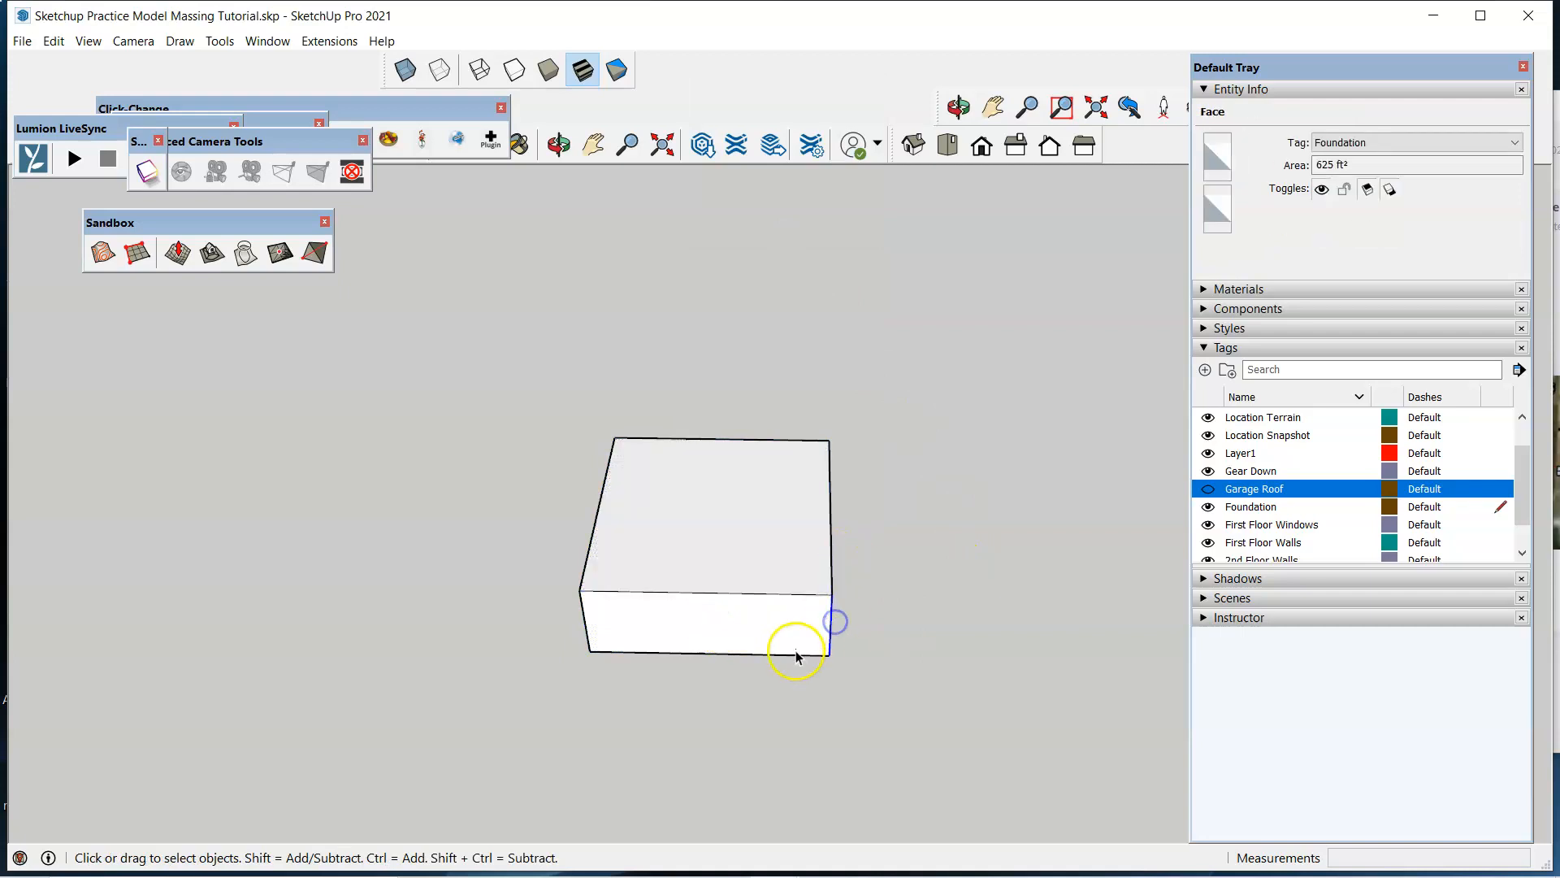
click(766, 652)
click(762, 627)
click(745, 593)
click(733, 545)
click(815, 514)
click(874, 566)
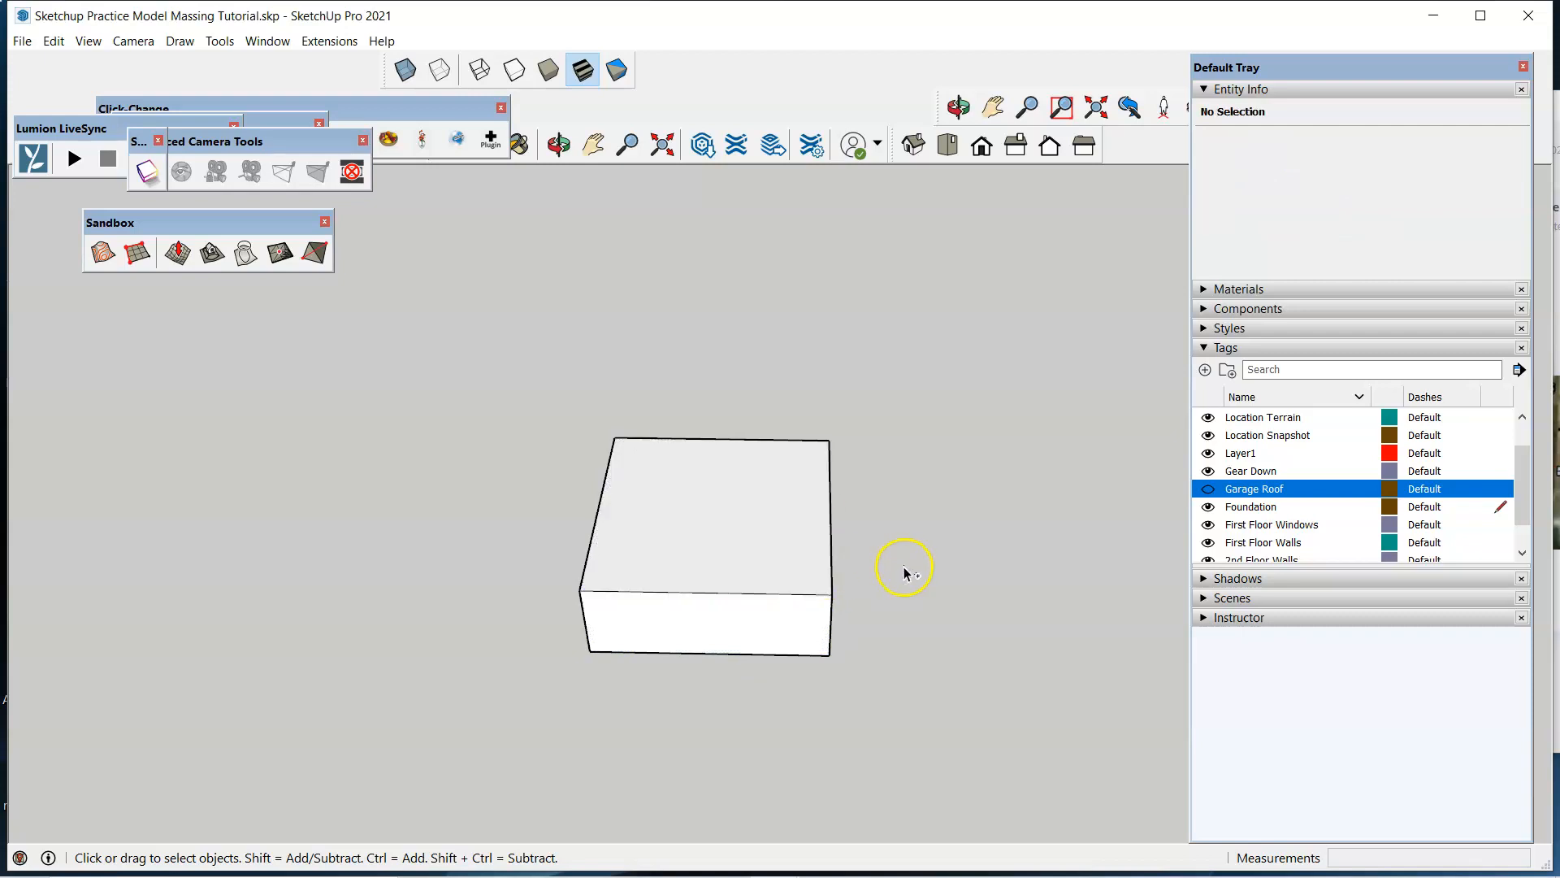
Check that the First Floor Garage component selects as one object and open it for editing.
click(780, 547)
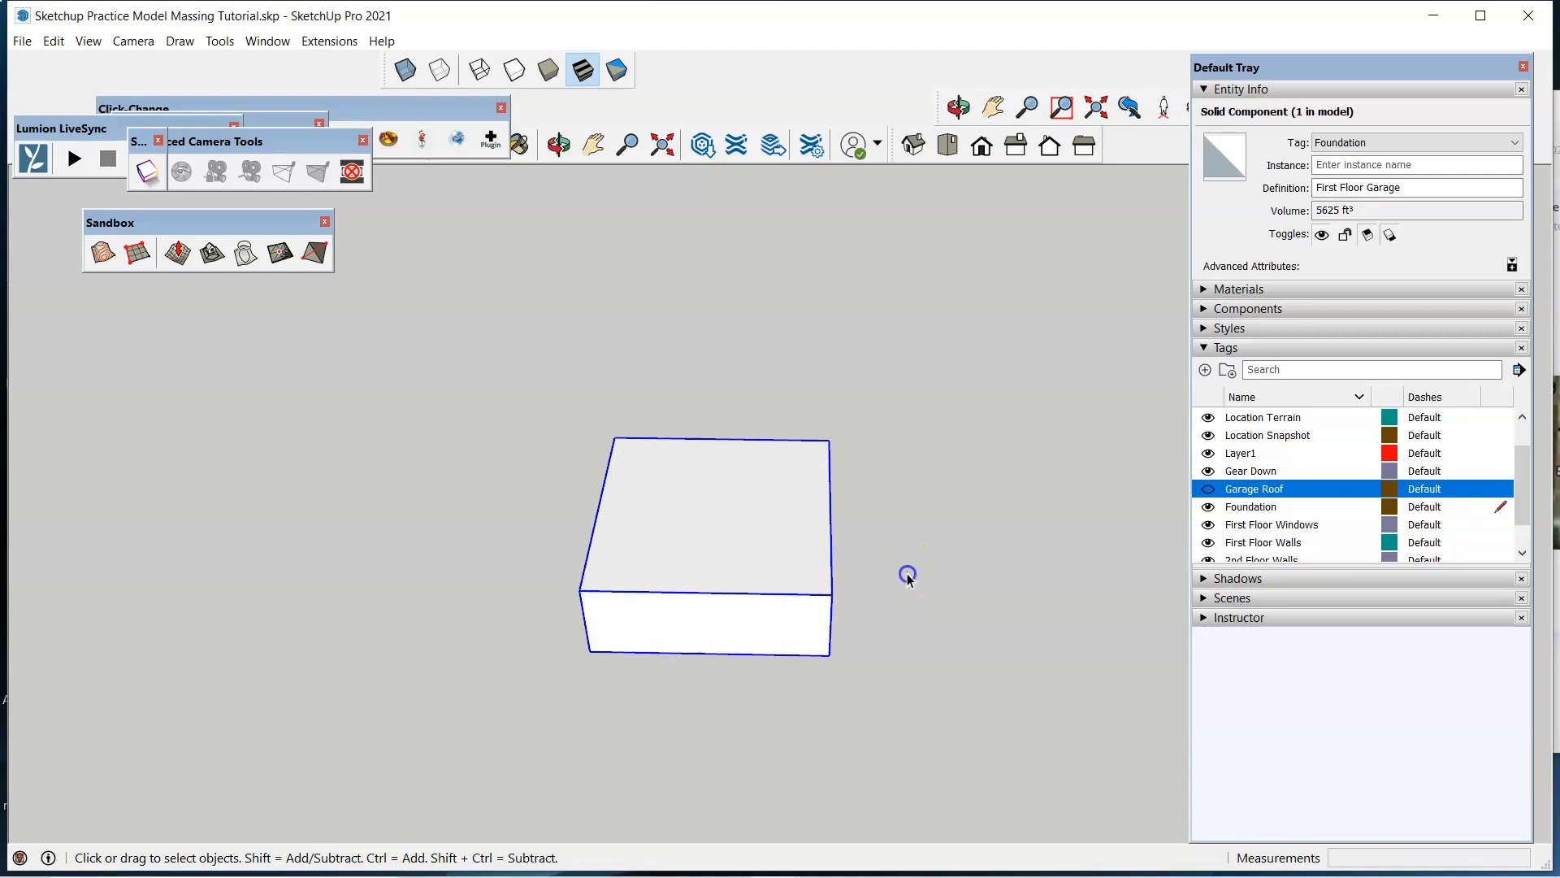
click(971, 592)
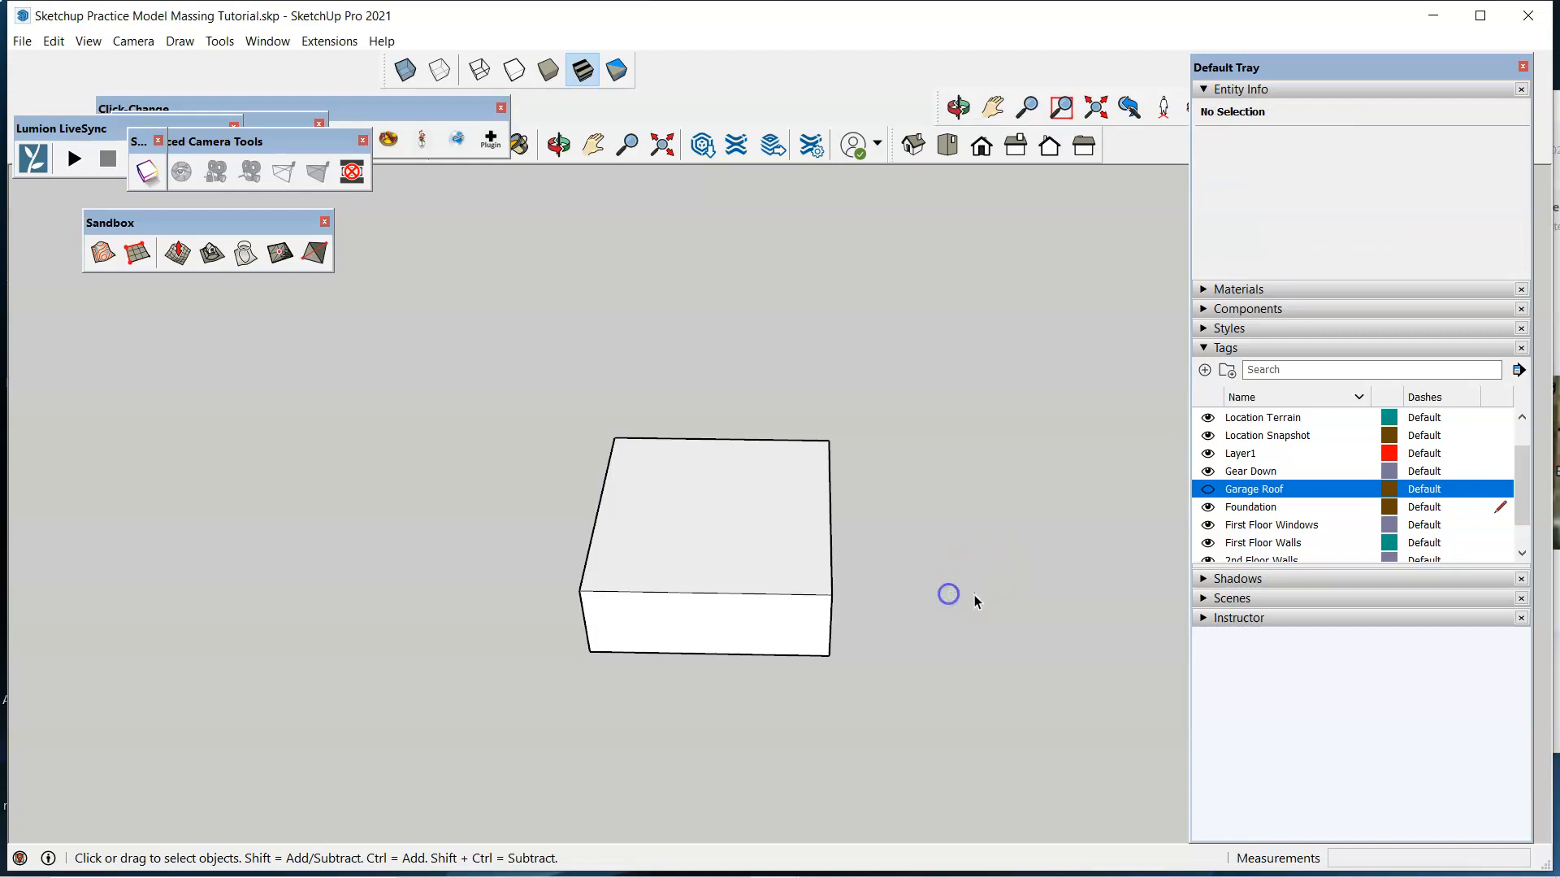
click(785, 543)
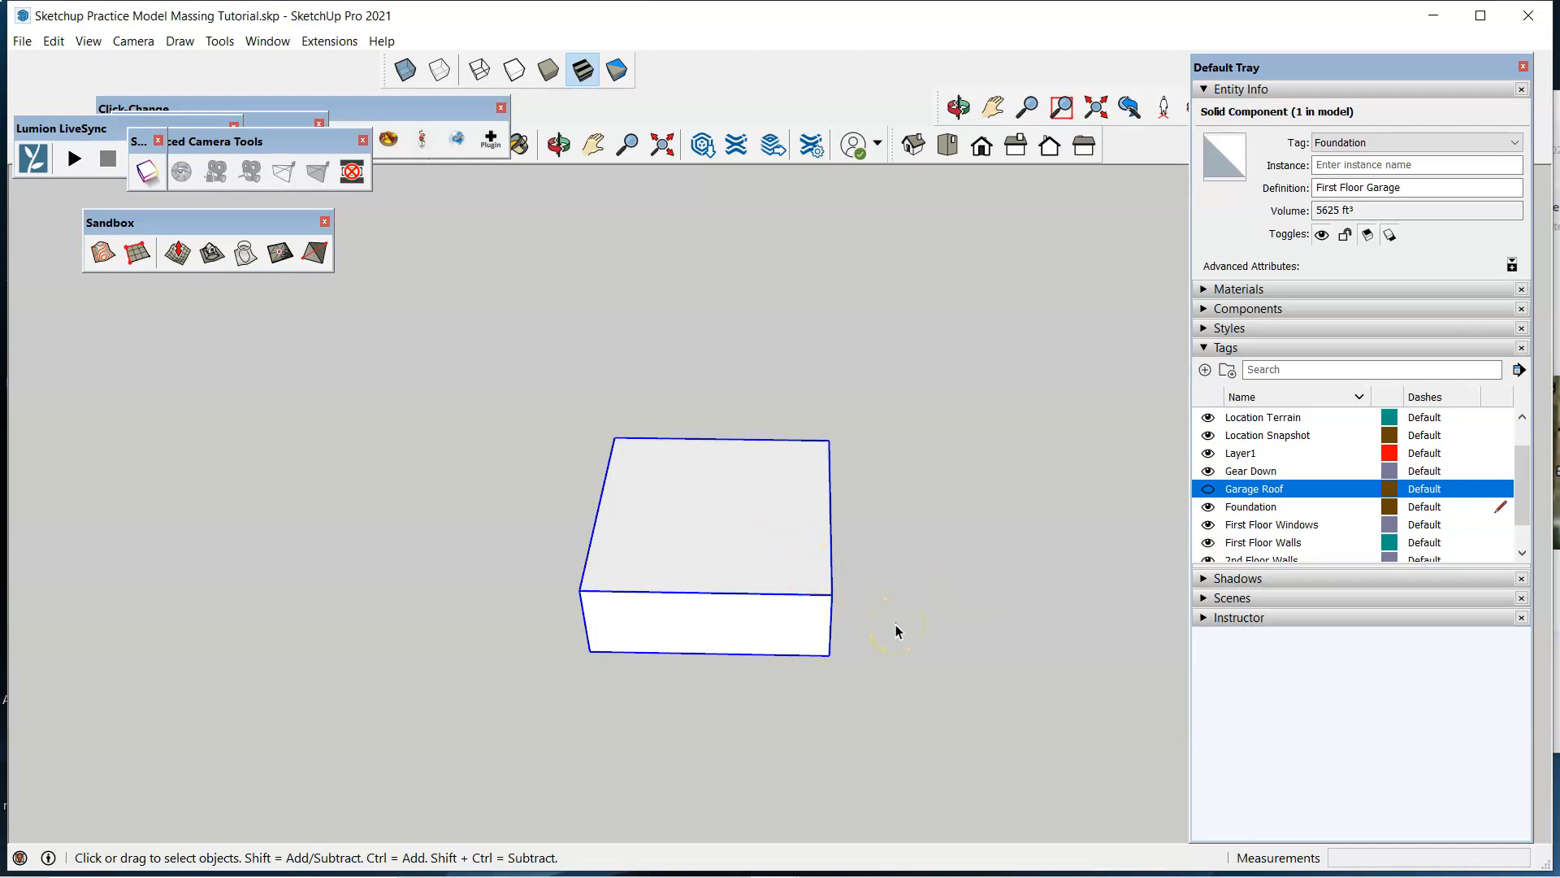
middle_drag(888, 641, 506, 496)
scroll(686, 546, up, 3)
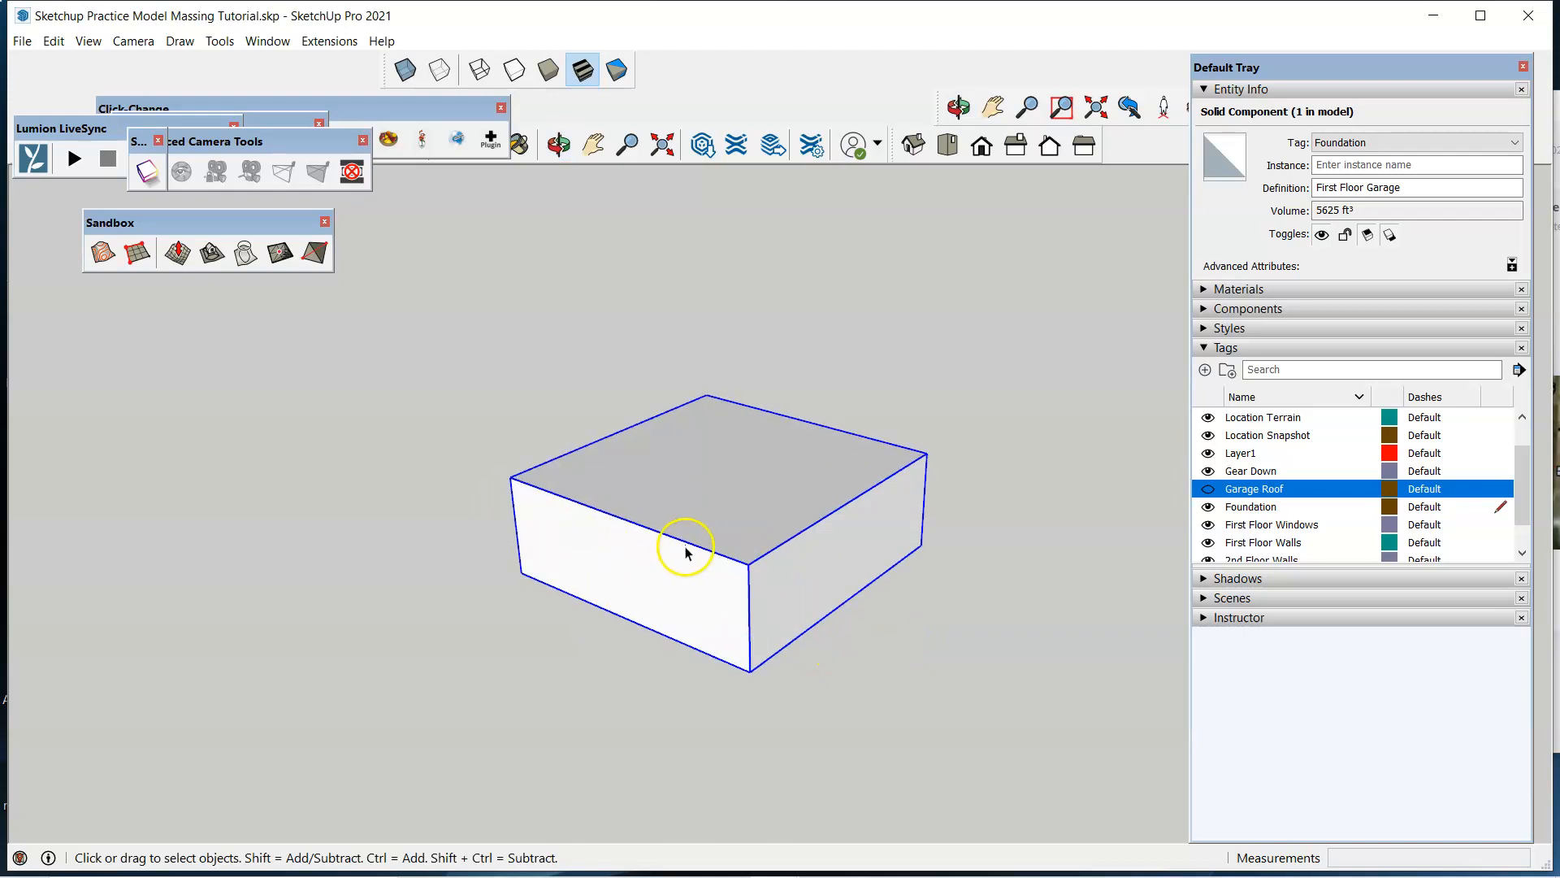
double_click(768, 520)
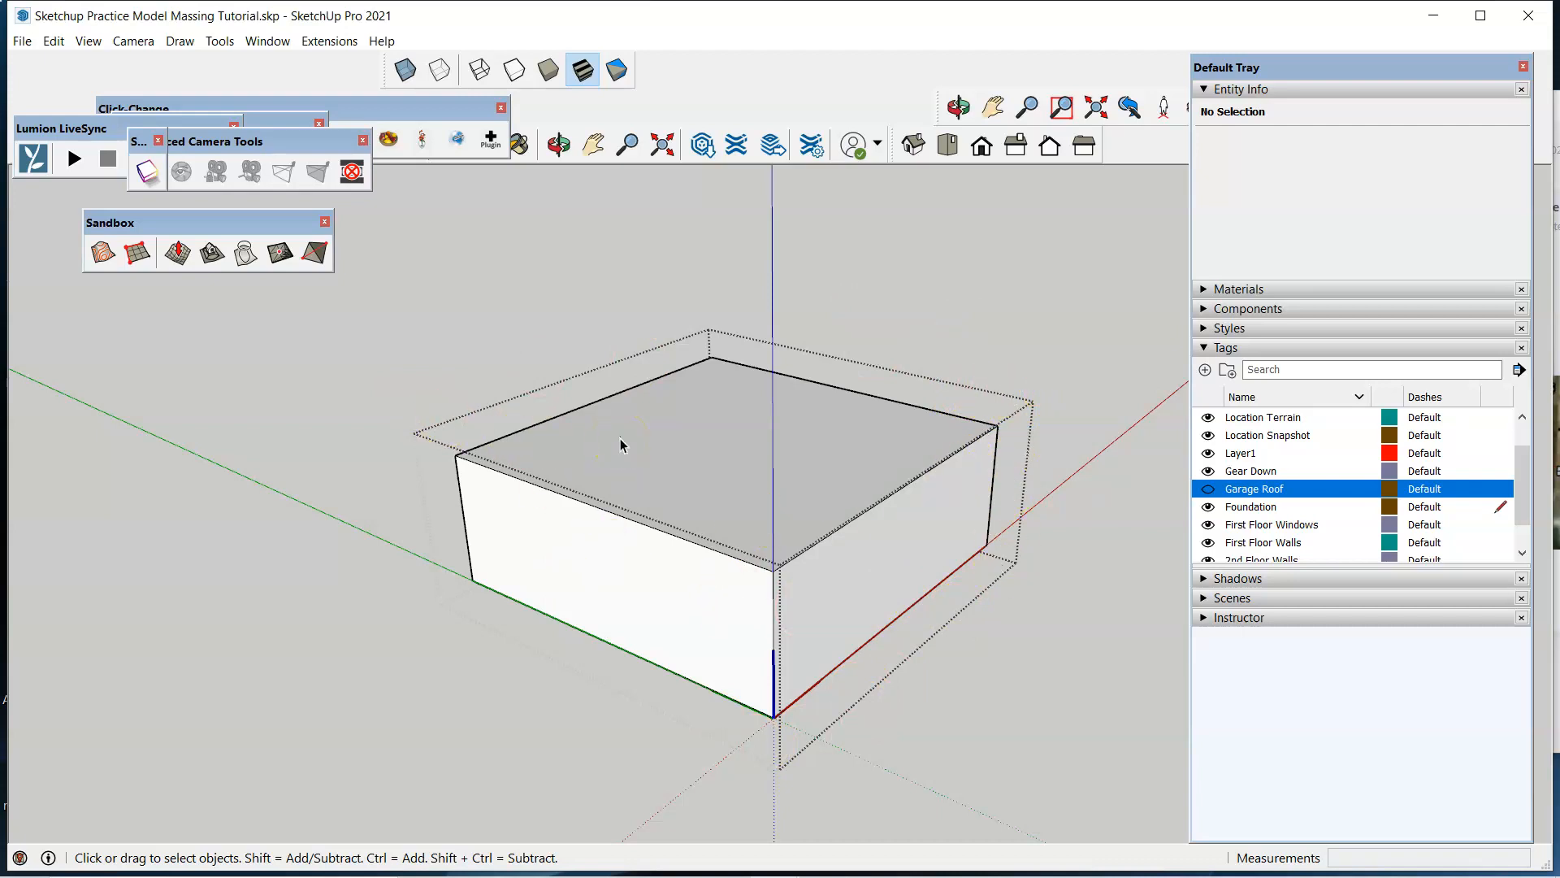
Inspect the individual faces and edges inside the garage component, and close the component.
scroll(860, 494, up, 2)
click(860, 499)
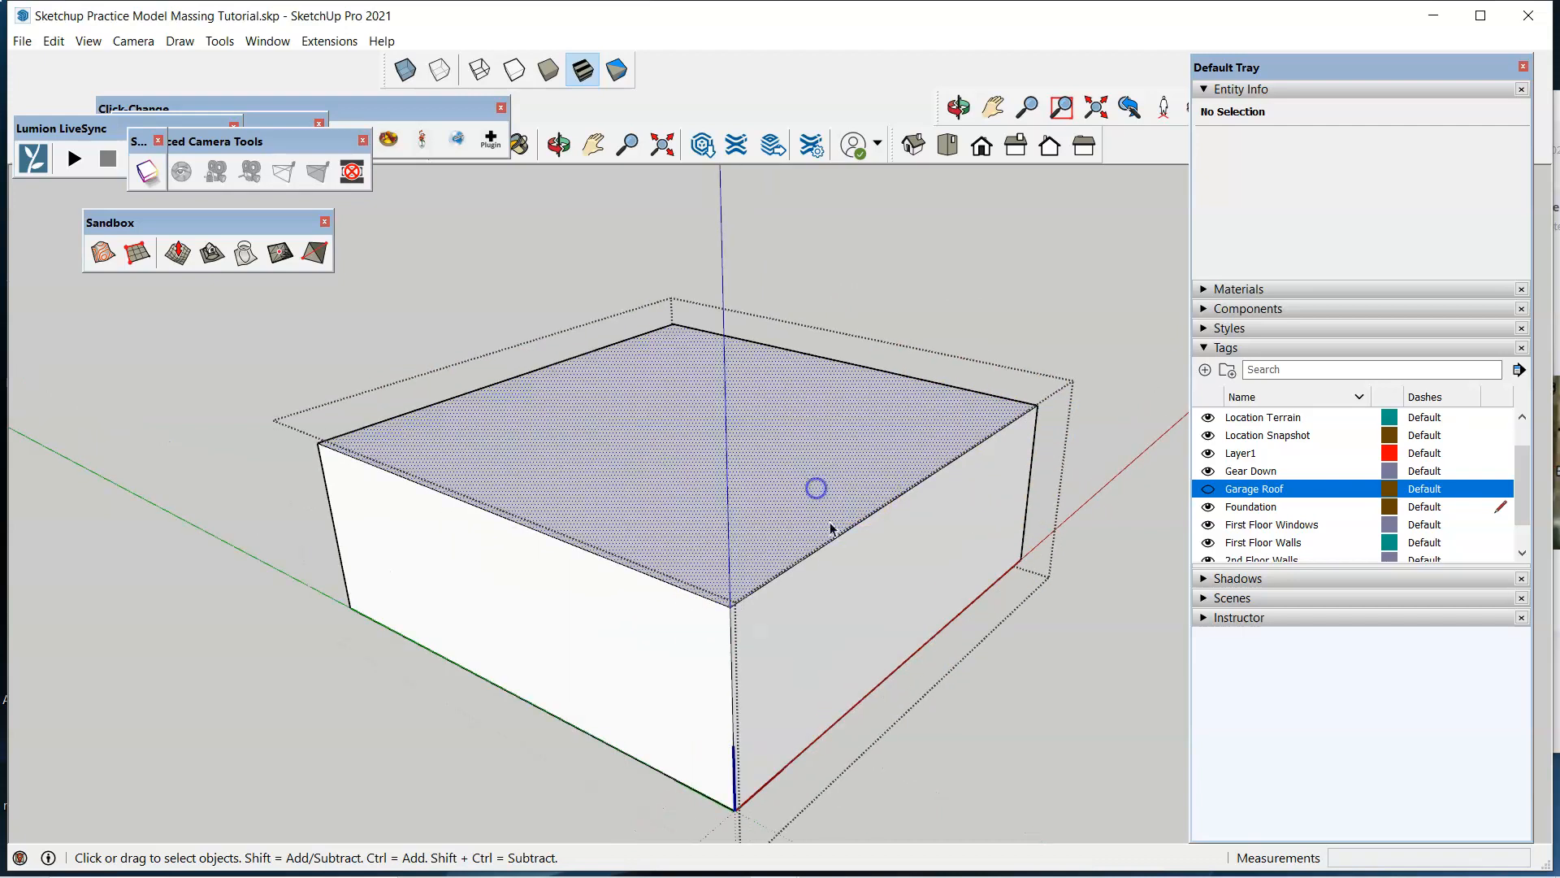
click(714, 627)
click(689, 598)
click(582, 738)
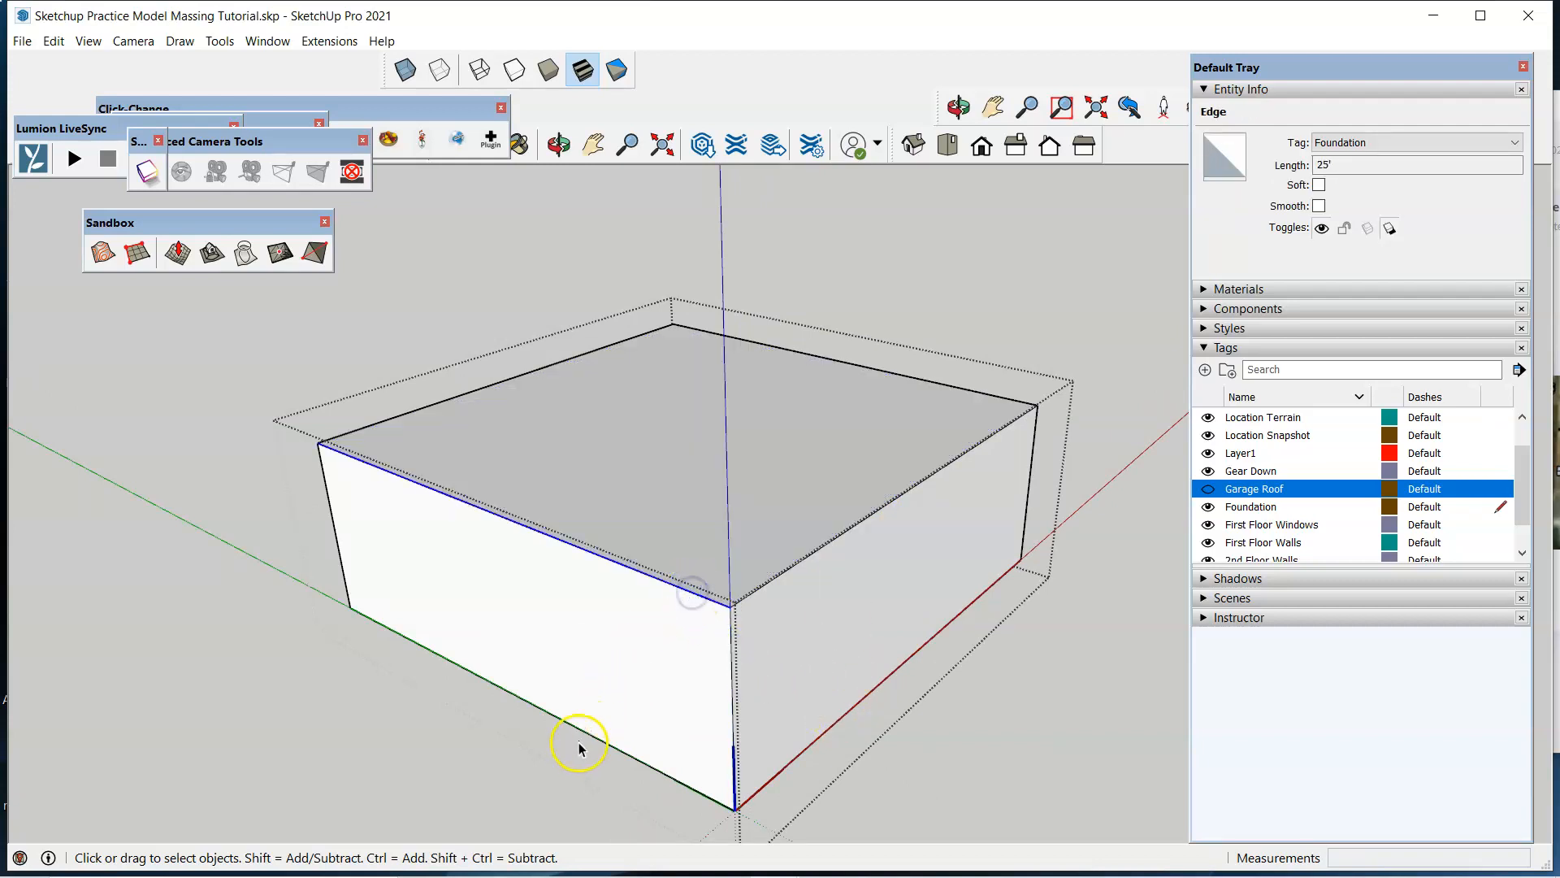
click(447, 588)
click(693, 650)
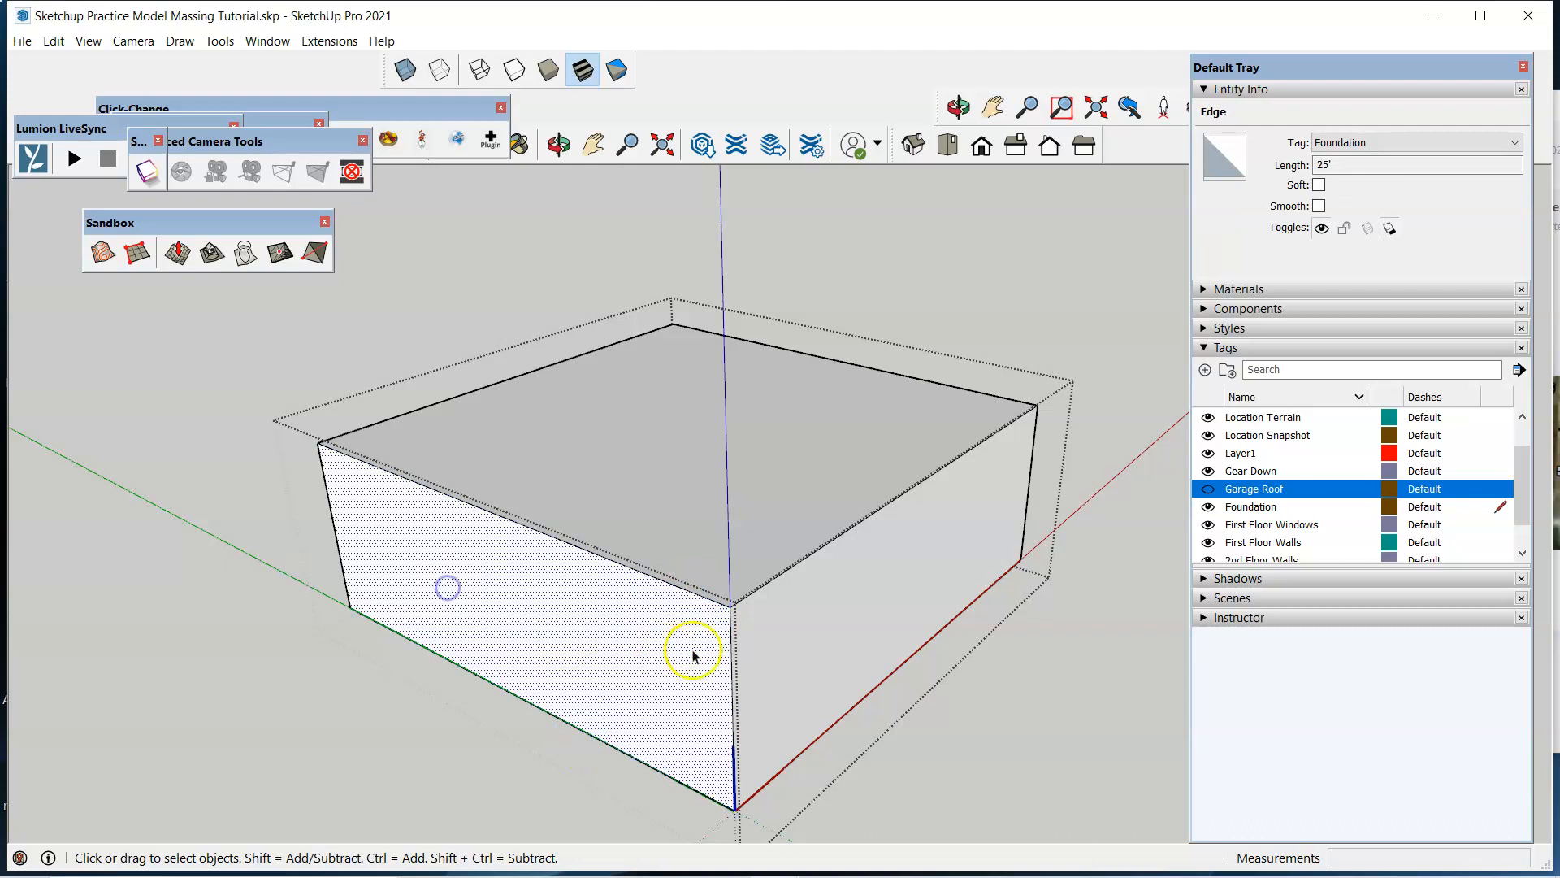
click(1013, 673)
middle_drag(609, 452, 897, 553)
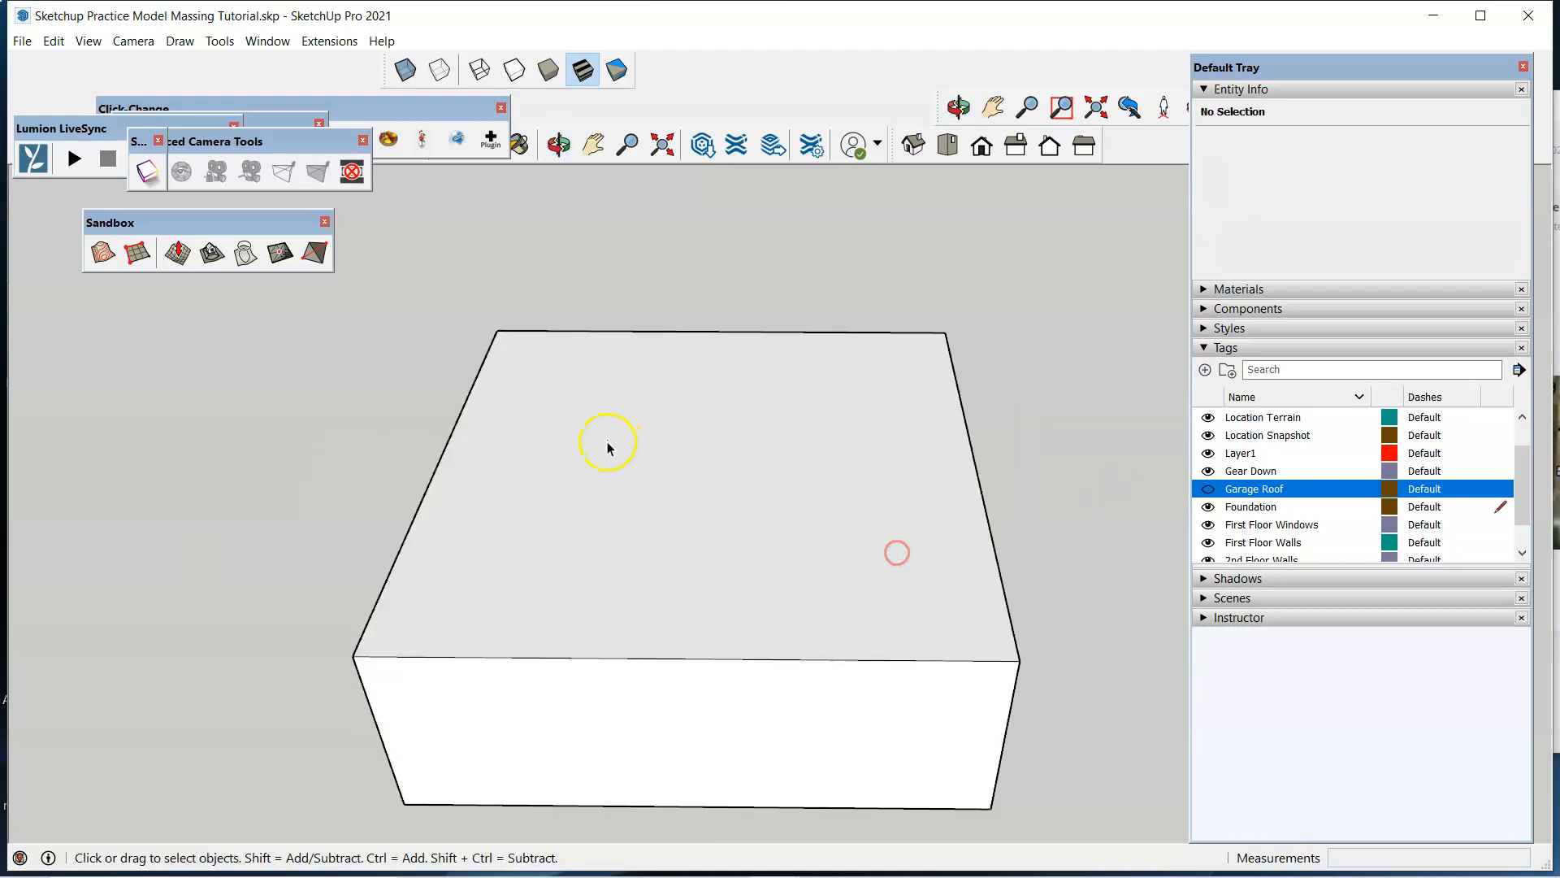
scroll(608, 445, down, 10)
scroll(733, 453, up, 8)
scroll(716, 461, down, 2)
scroll(715, 465, down, 1)
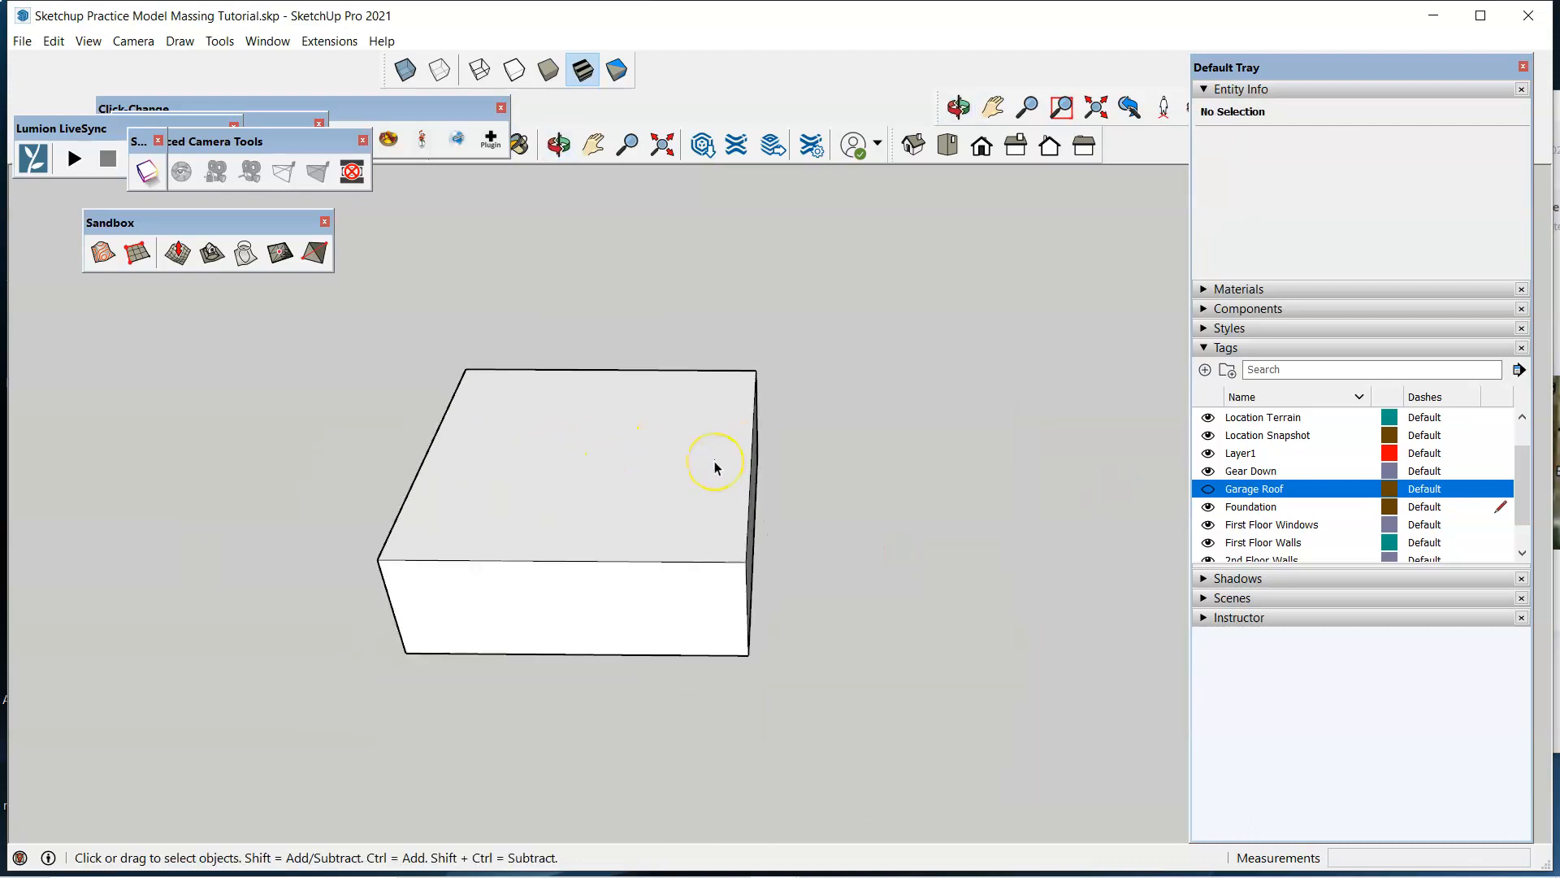
scroll(764, 508, down, 3)
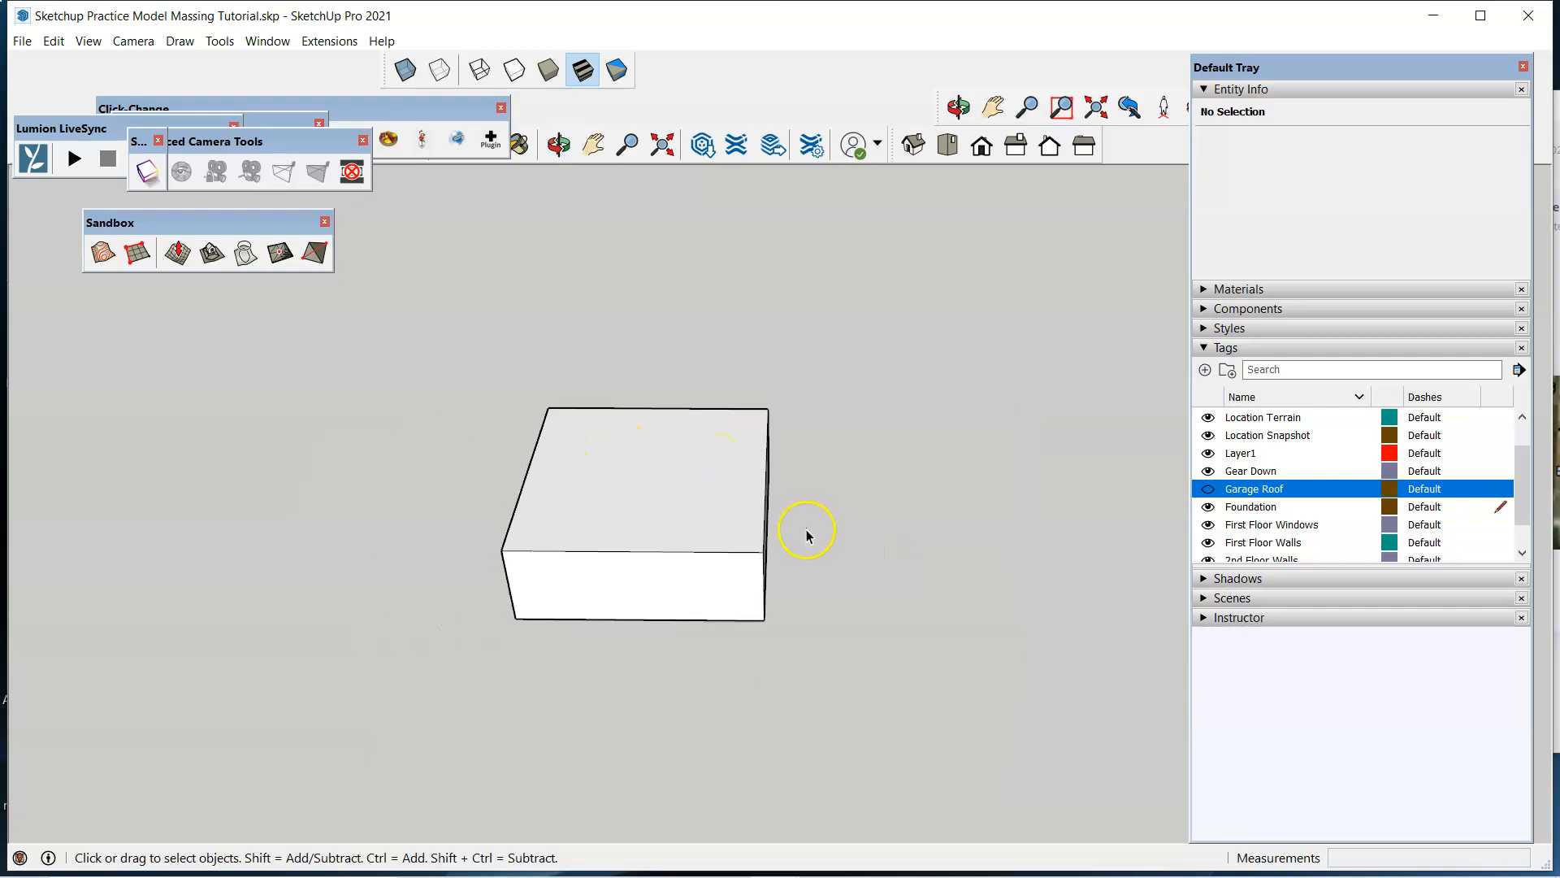
scroll(581, 494, up, 5)
middle_drag(904, 560, 912, 578)
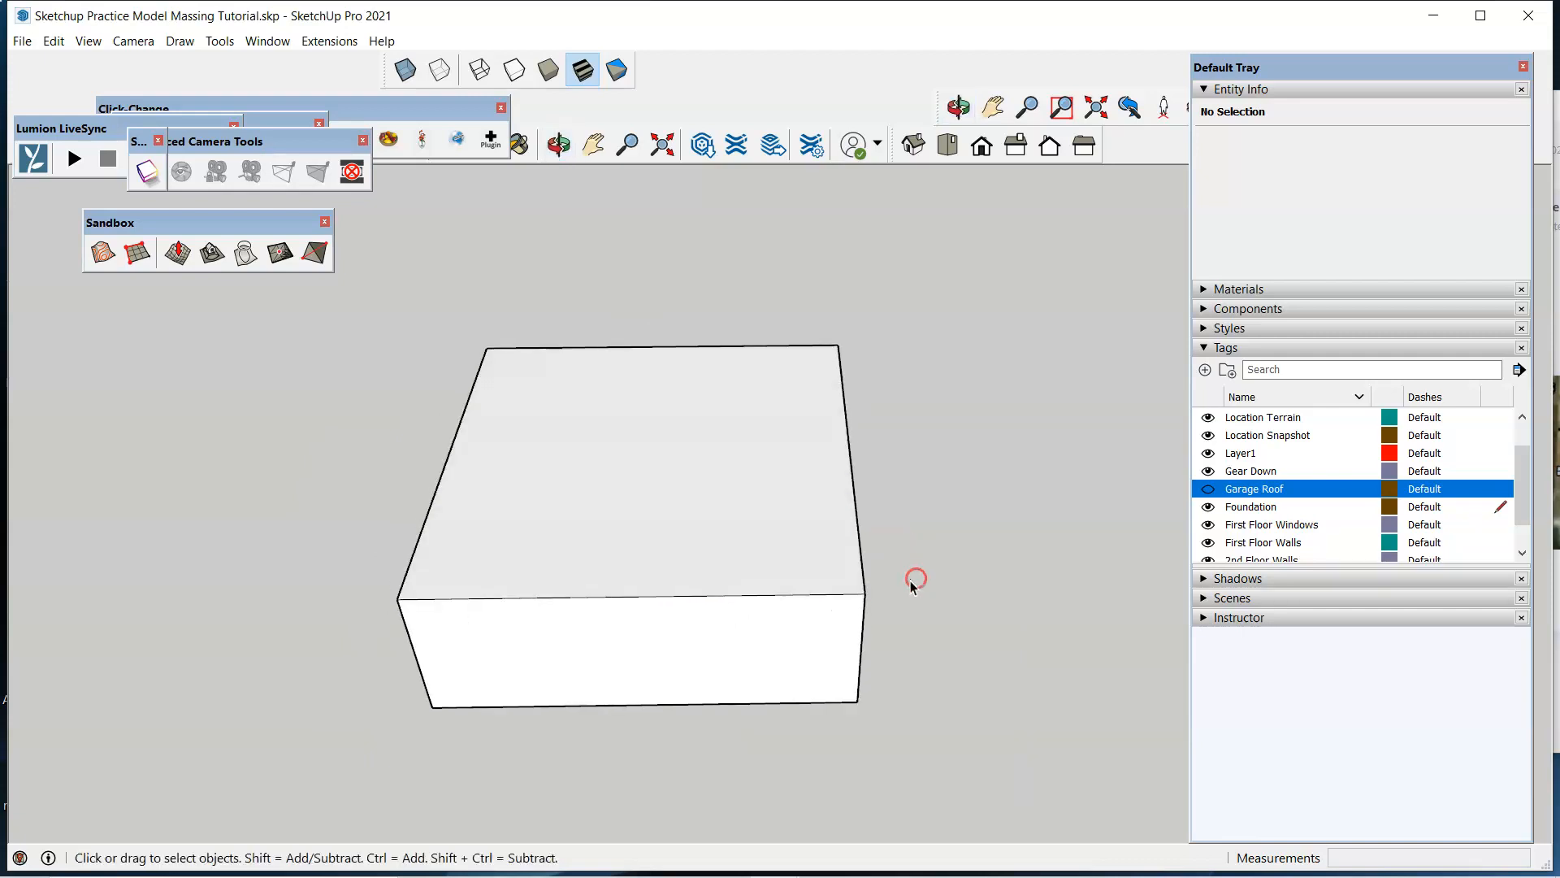
scroll(687, 631, down, 2)
key(r)
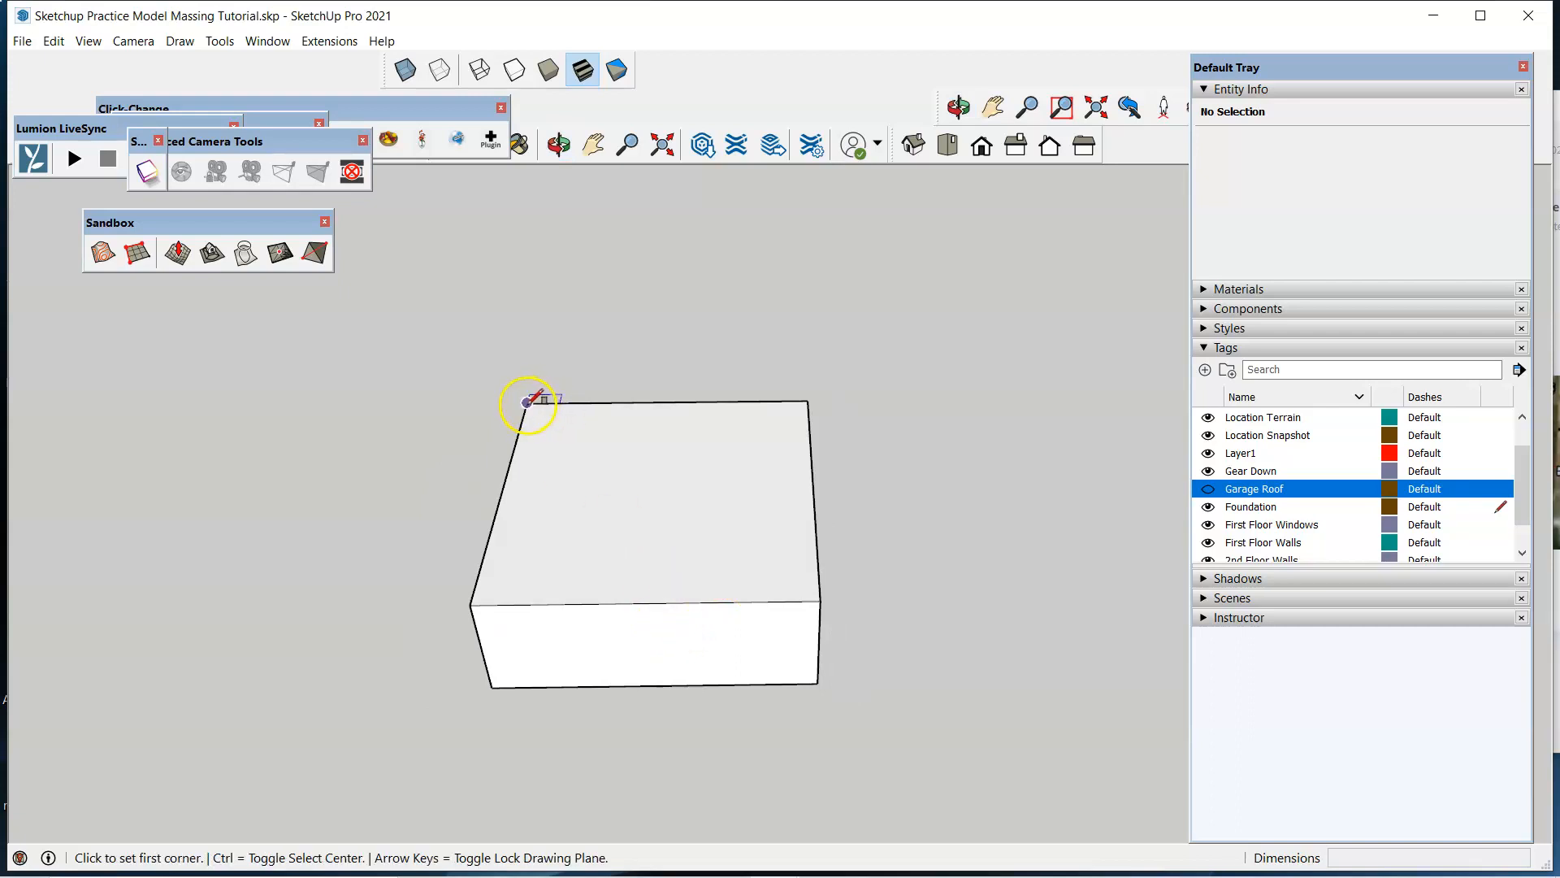
middle_drag(288, 503, 863, 647)
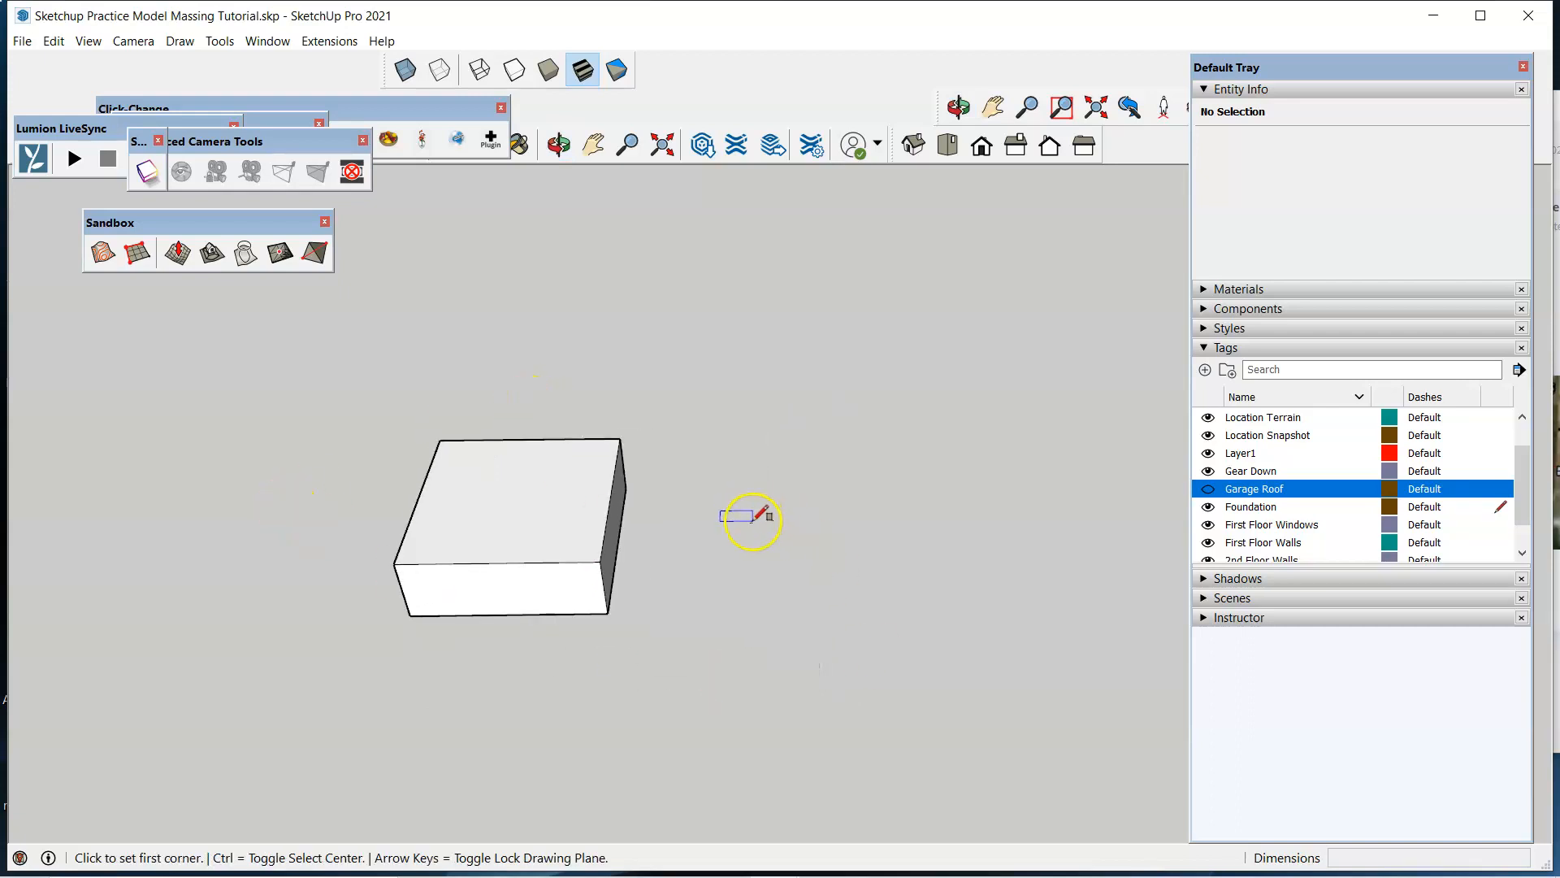
key(space)
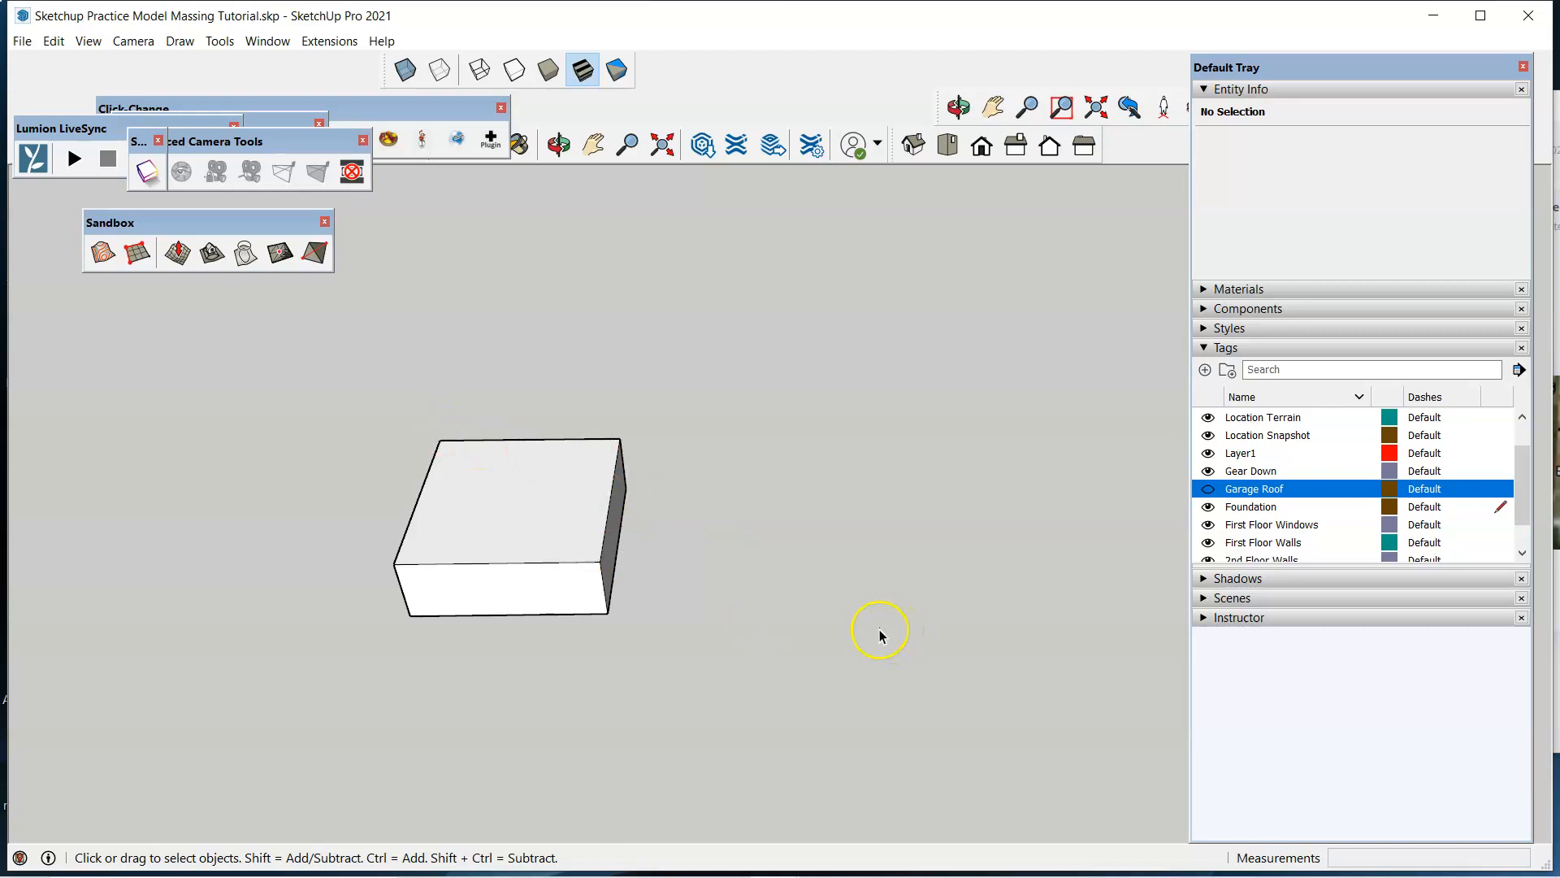
Draw a 25' by 25' rectangle over the garage component's top face, from its back corner to the opposite front corner.
key(r)
click(443, 440)
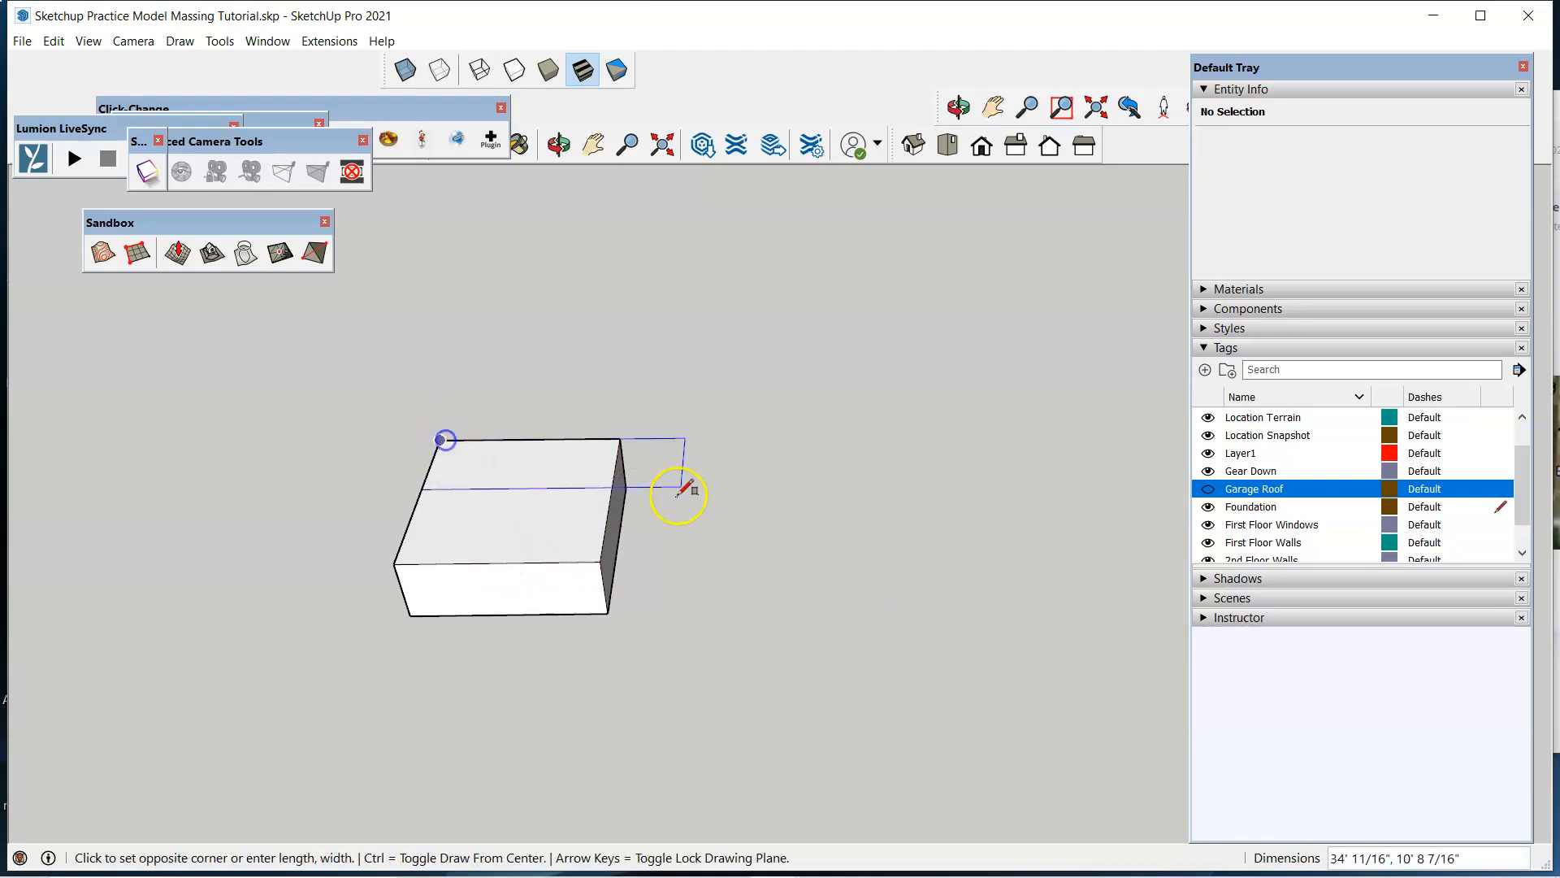
click(600, 560)
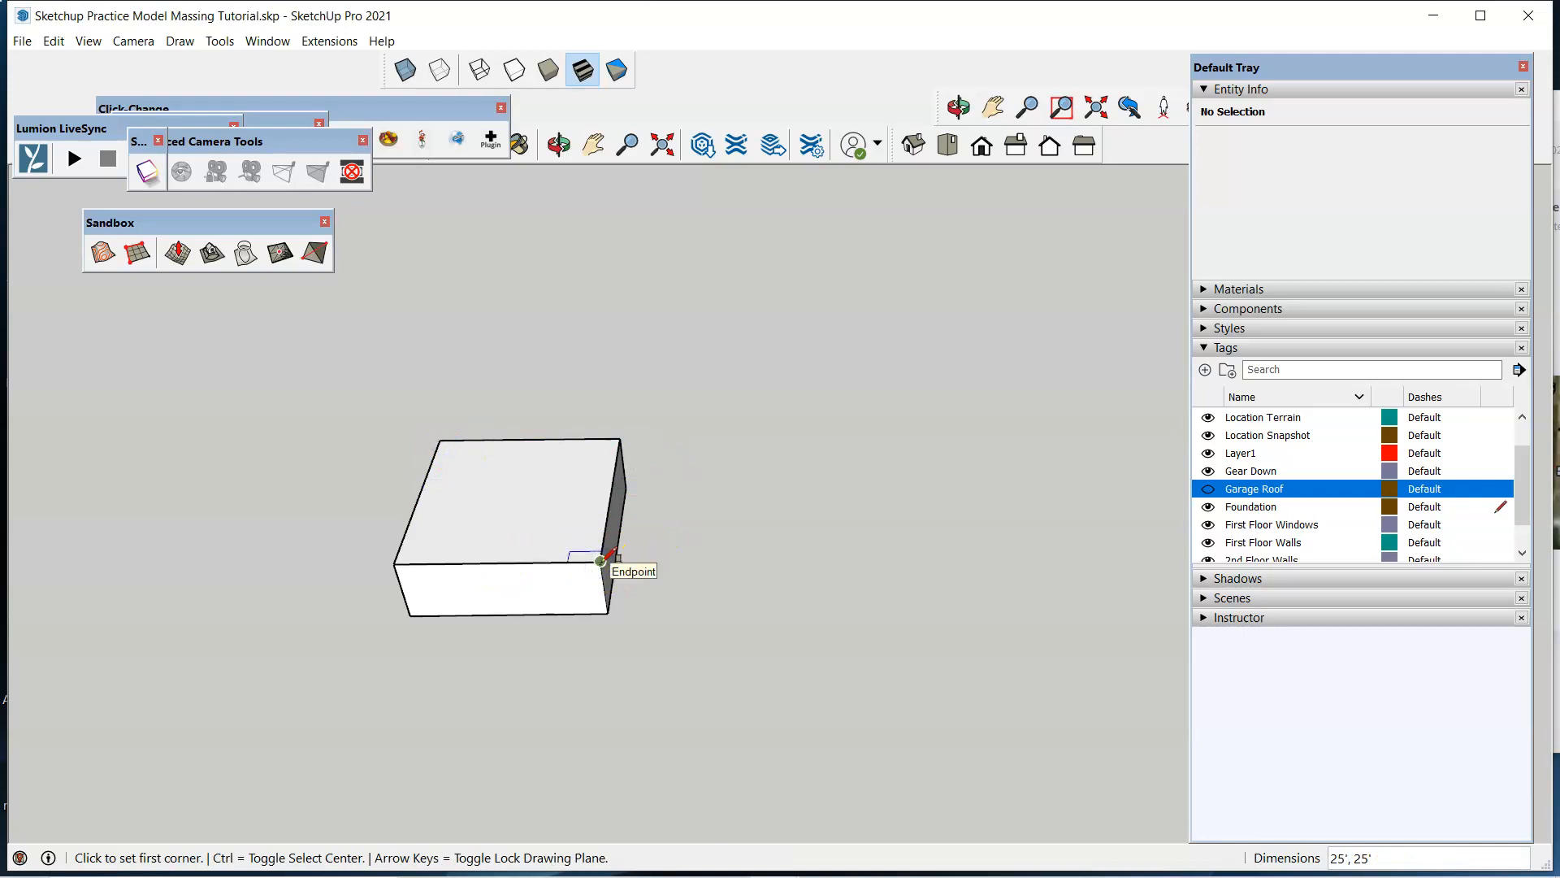
Examine the selection of everything around the box, compared with selecting the garage component alone.
key(space)
drag(365, 413, 751, 671)
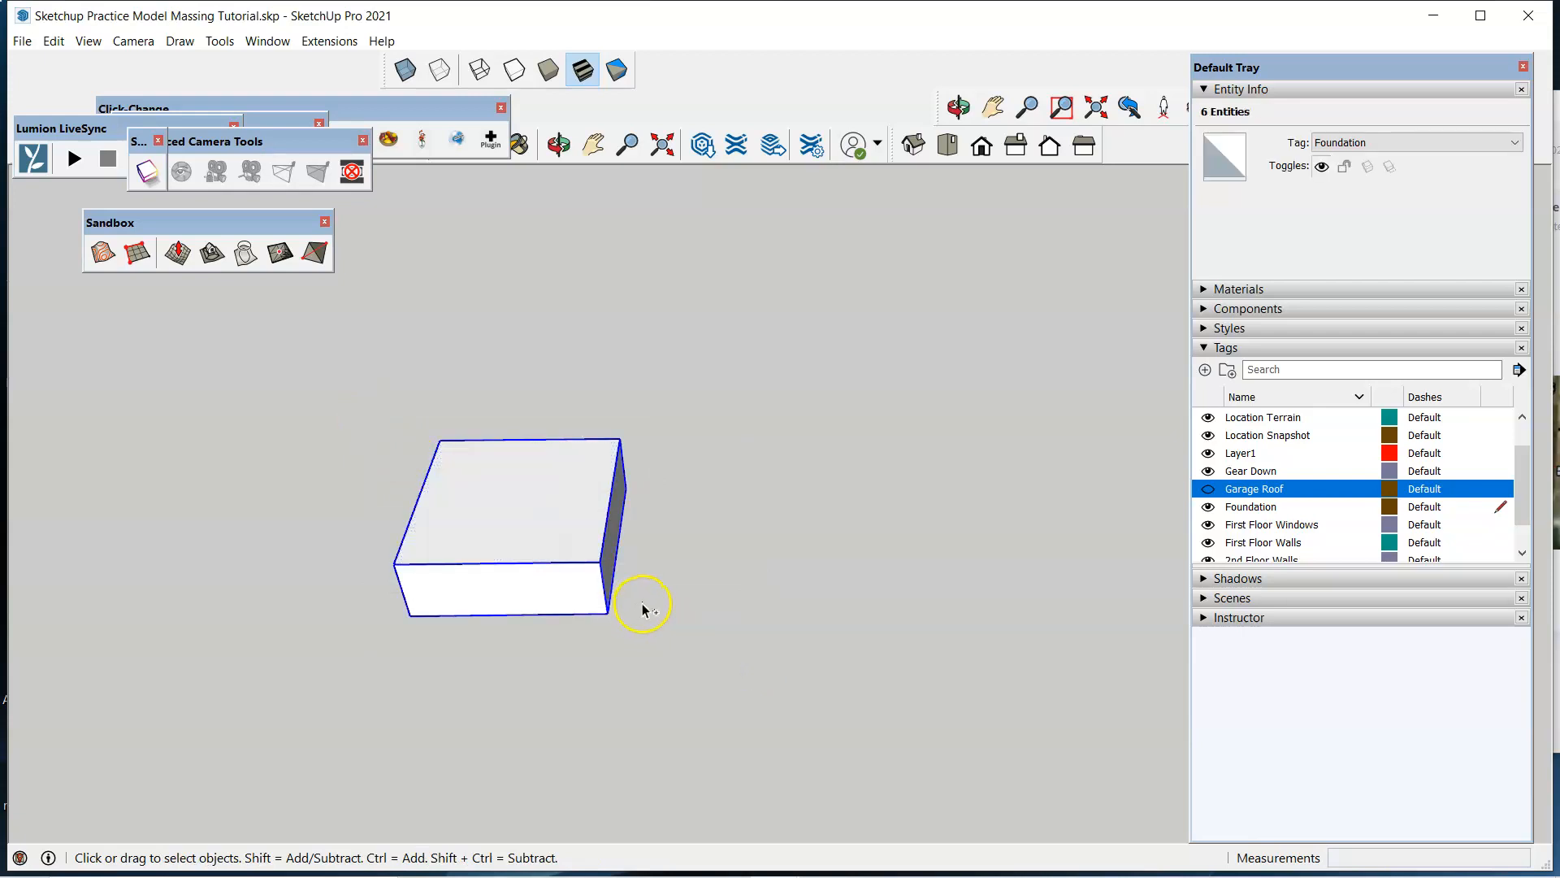
click(766, 582)
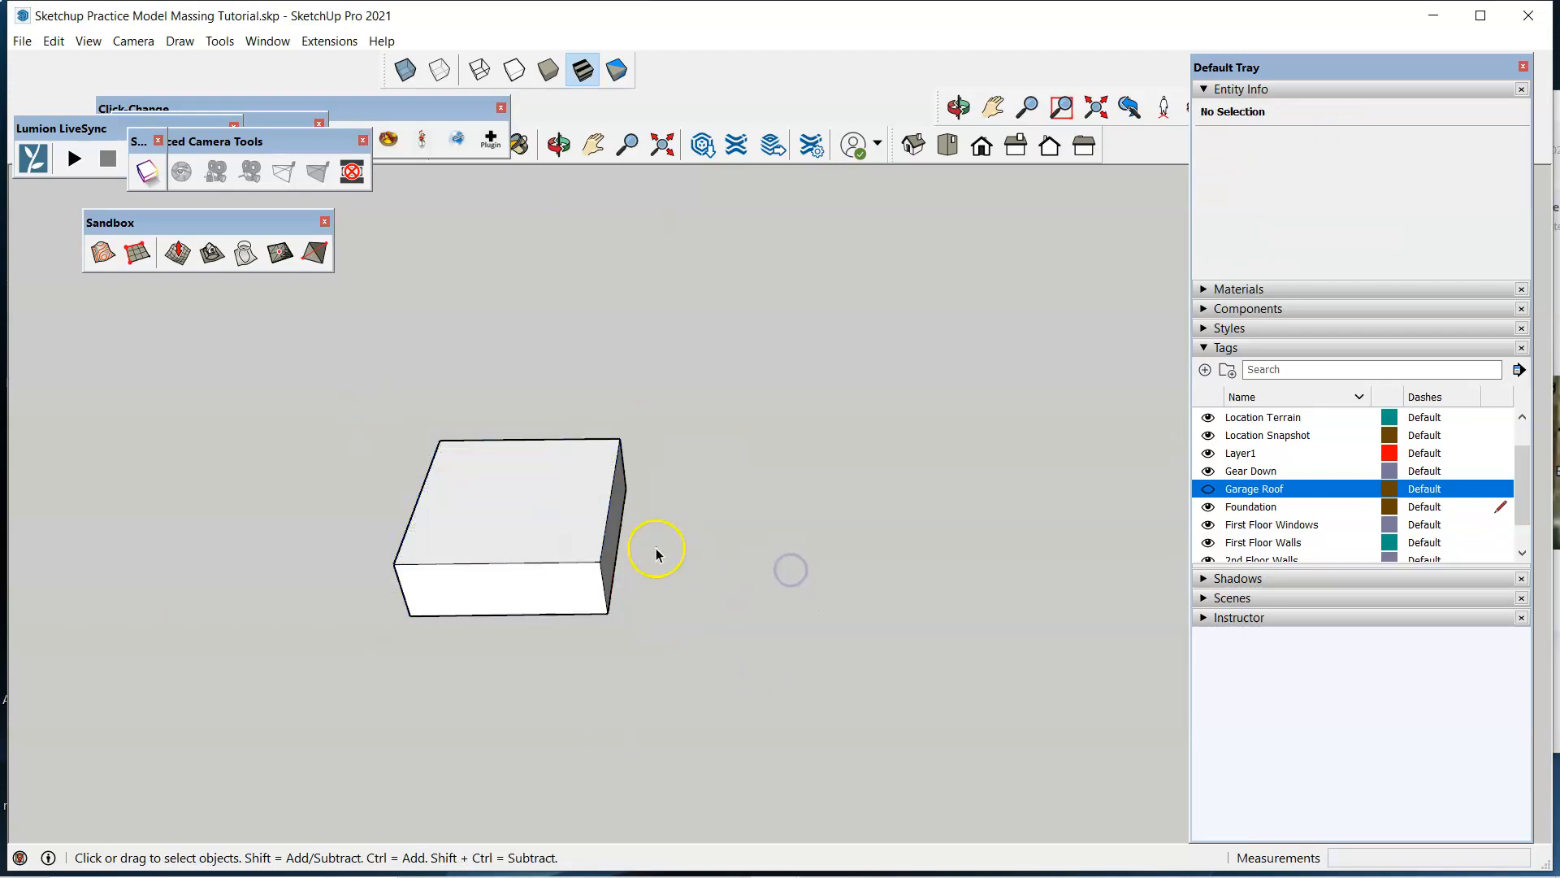
click(529, 508)
click(964, 616)
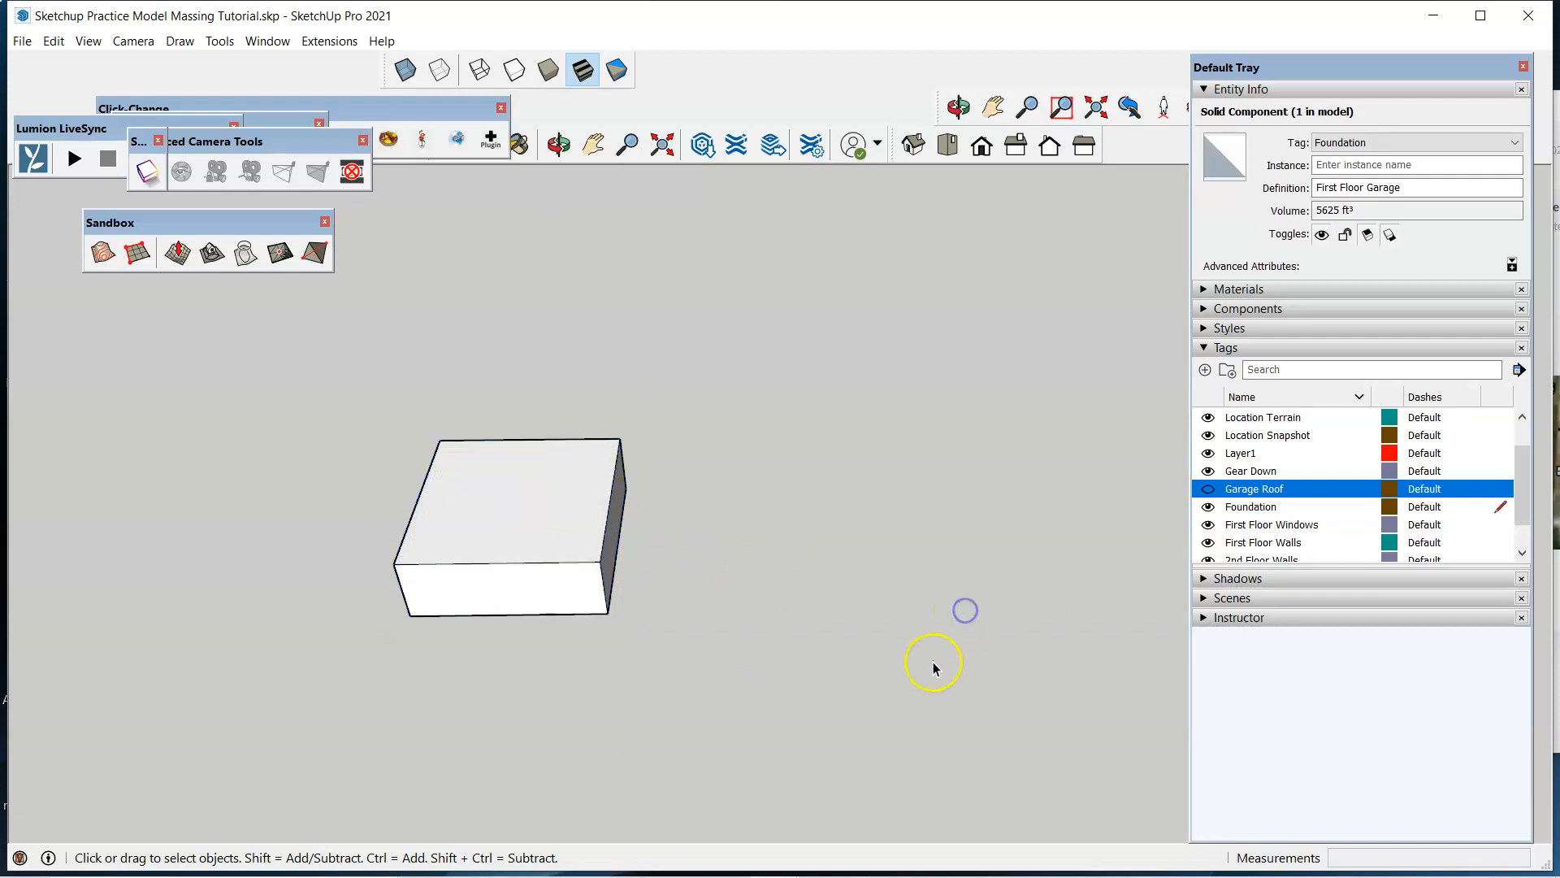
key(r)
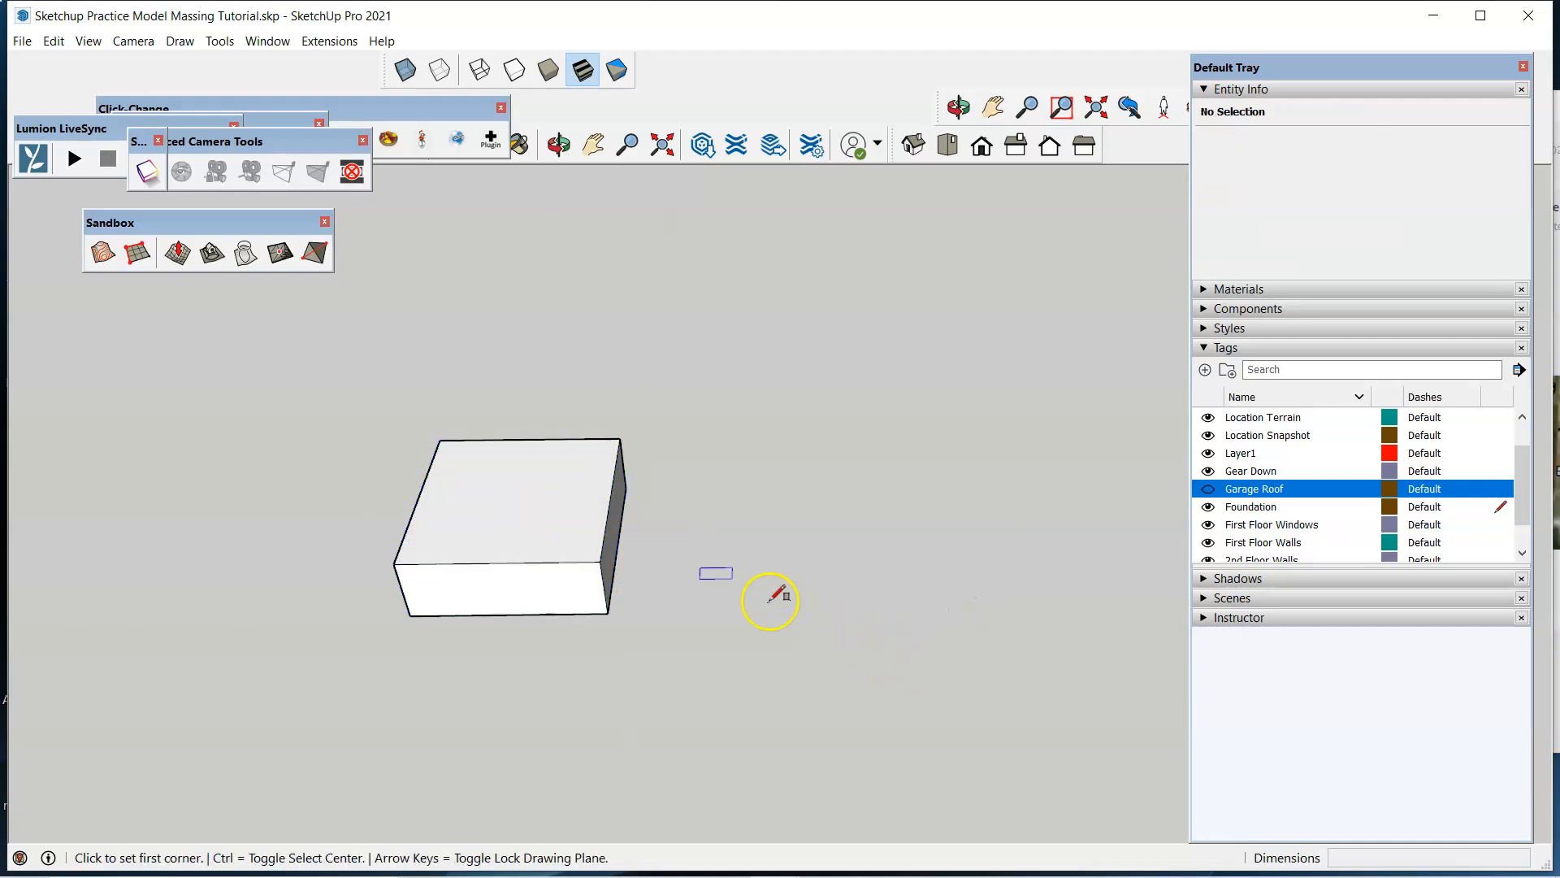
click(440, 439)
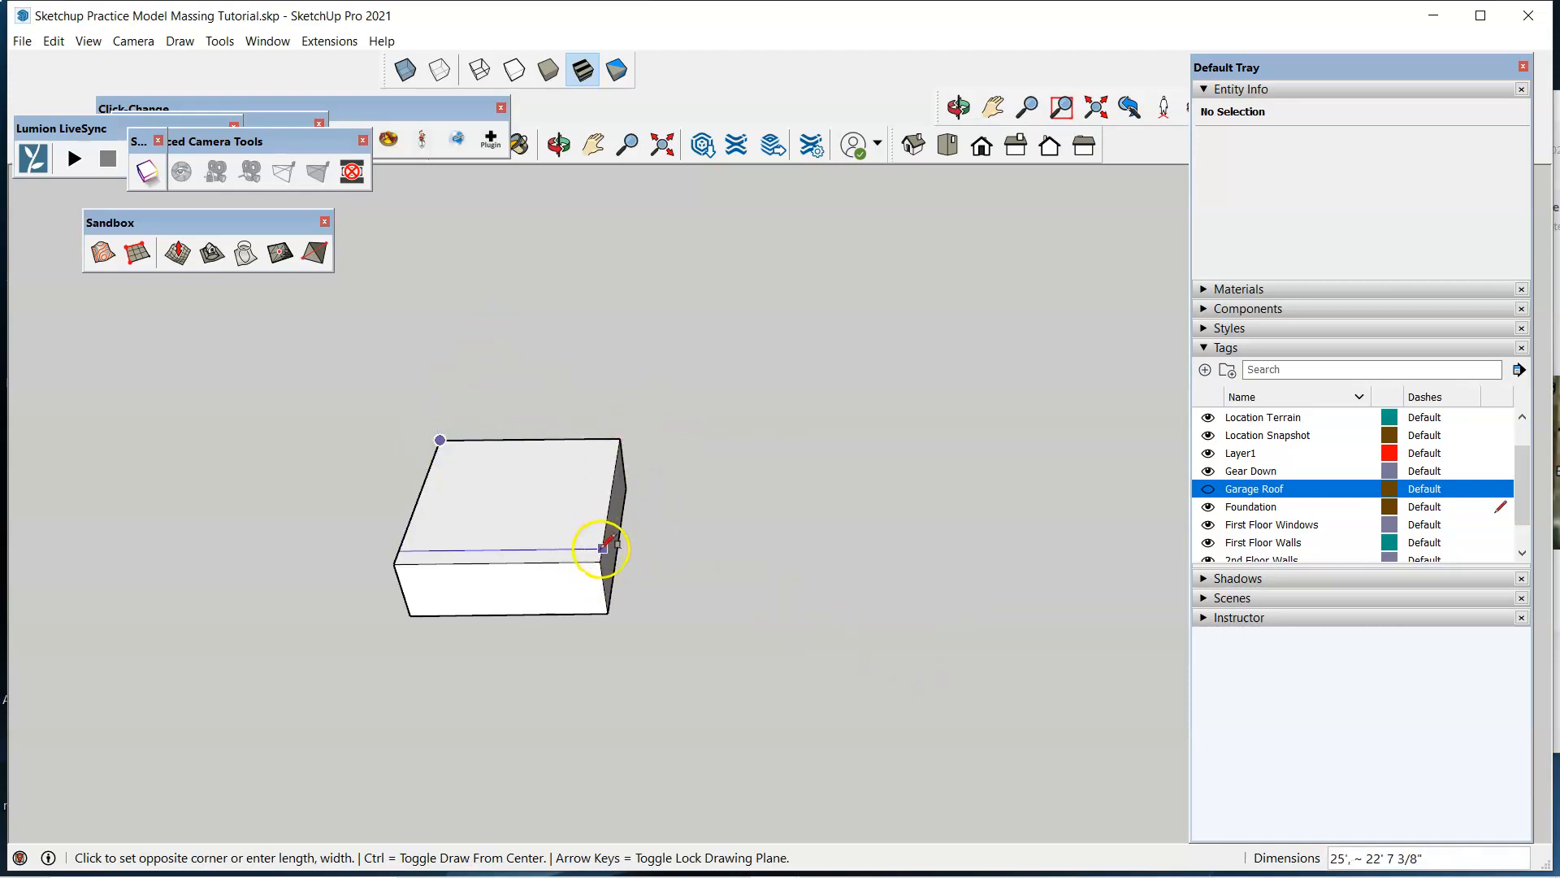
key(Escape)
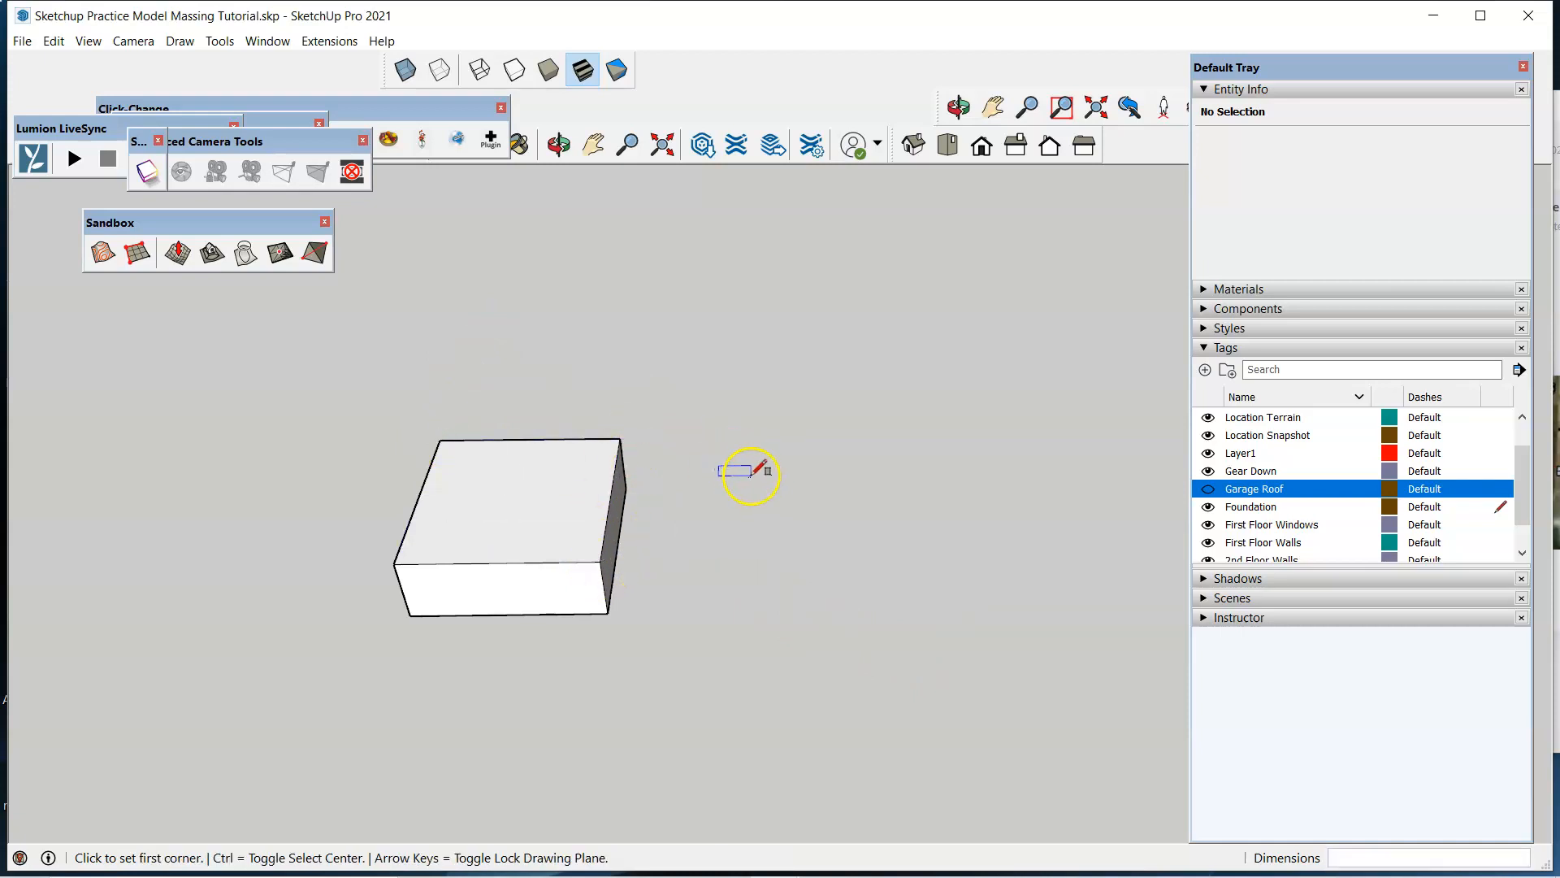
Draw a separate 25' by 25' rectangle on the ground beside the garage component.
click(731, 454)
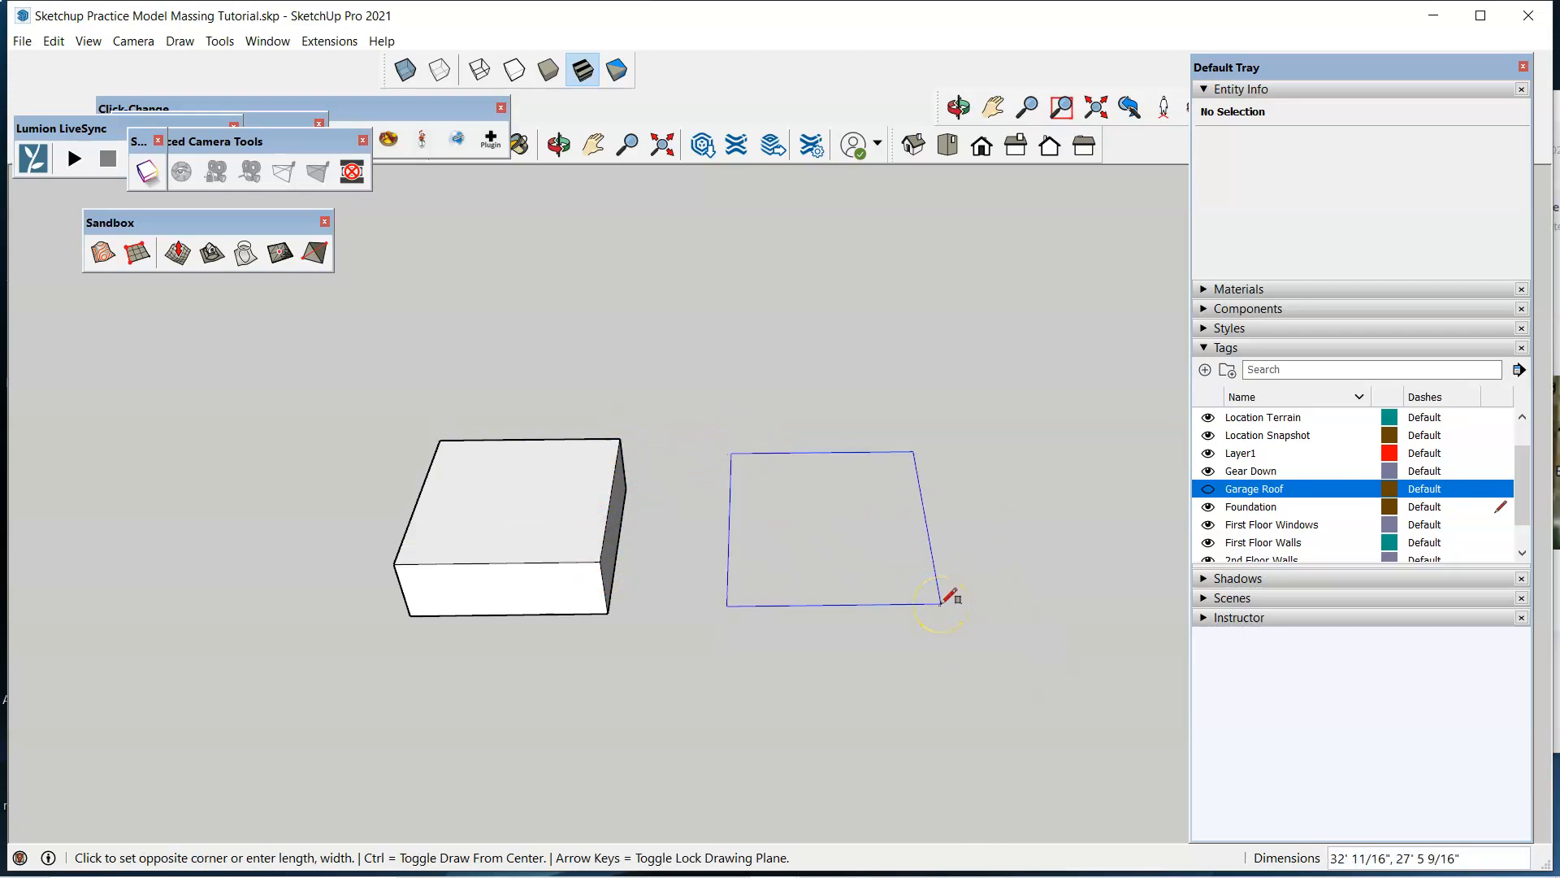
text(25',25)
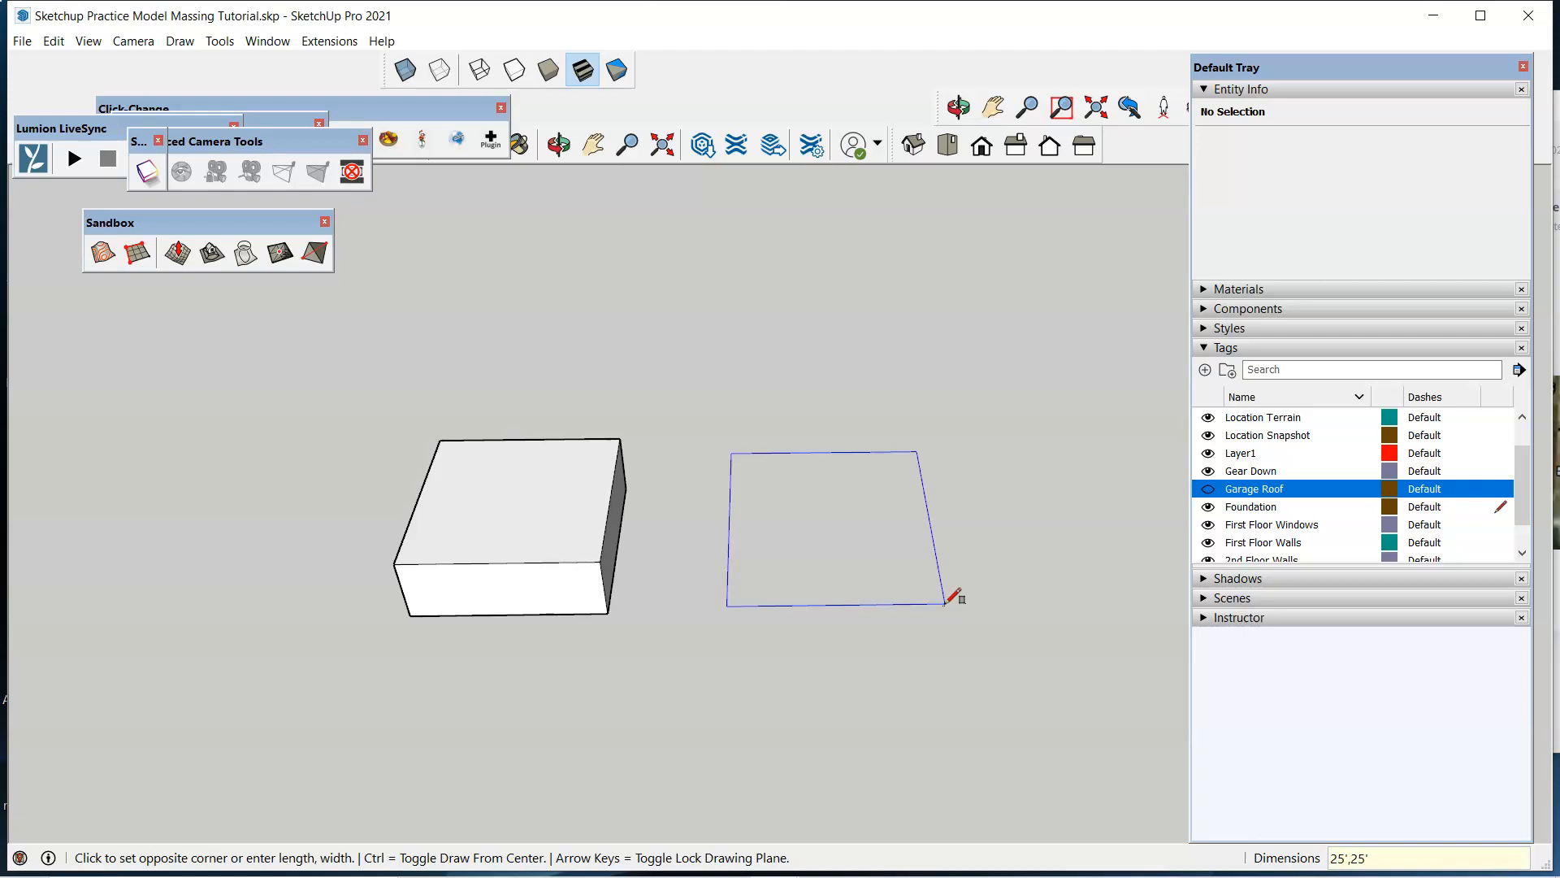
key(Return)
key(space)
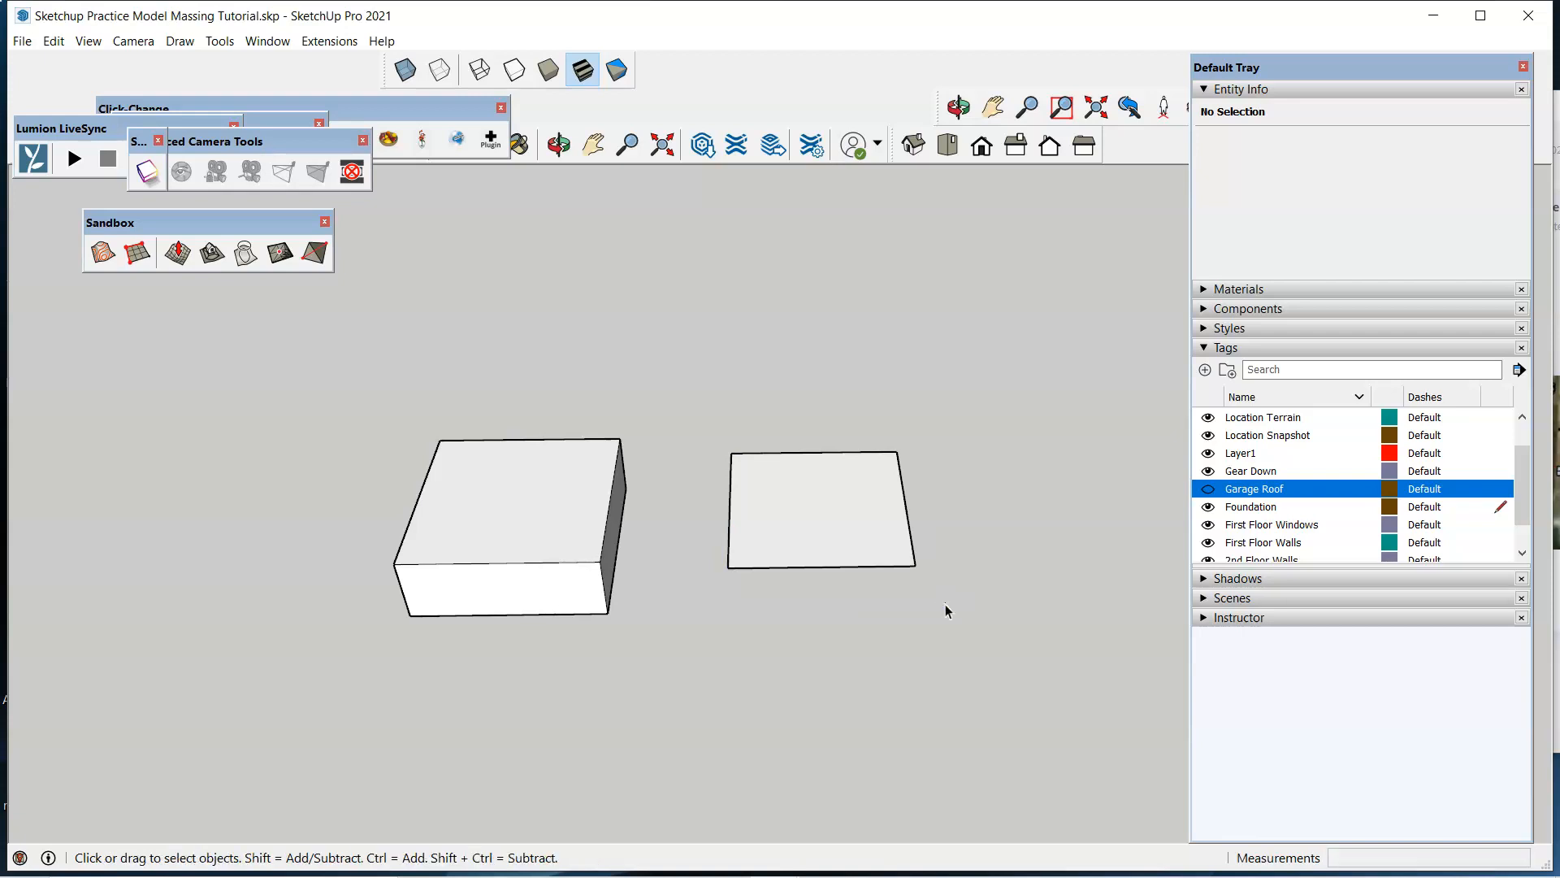
scroll(923, 598, up, 3)
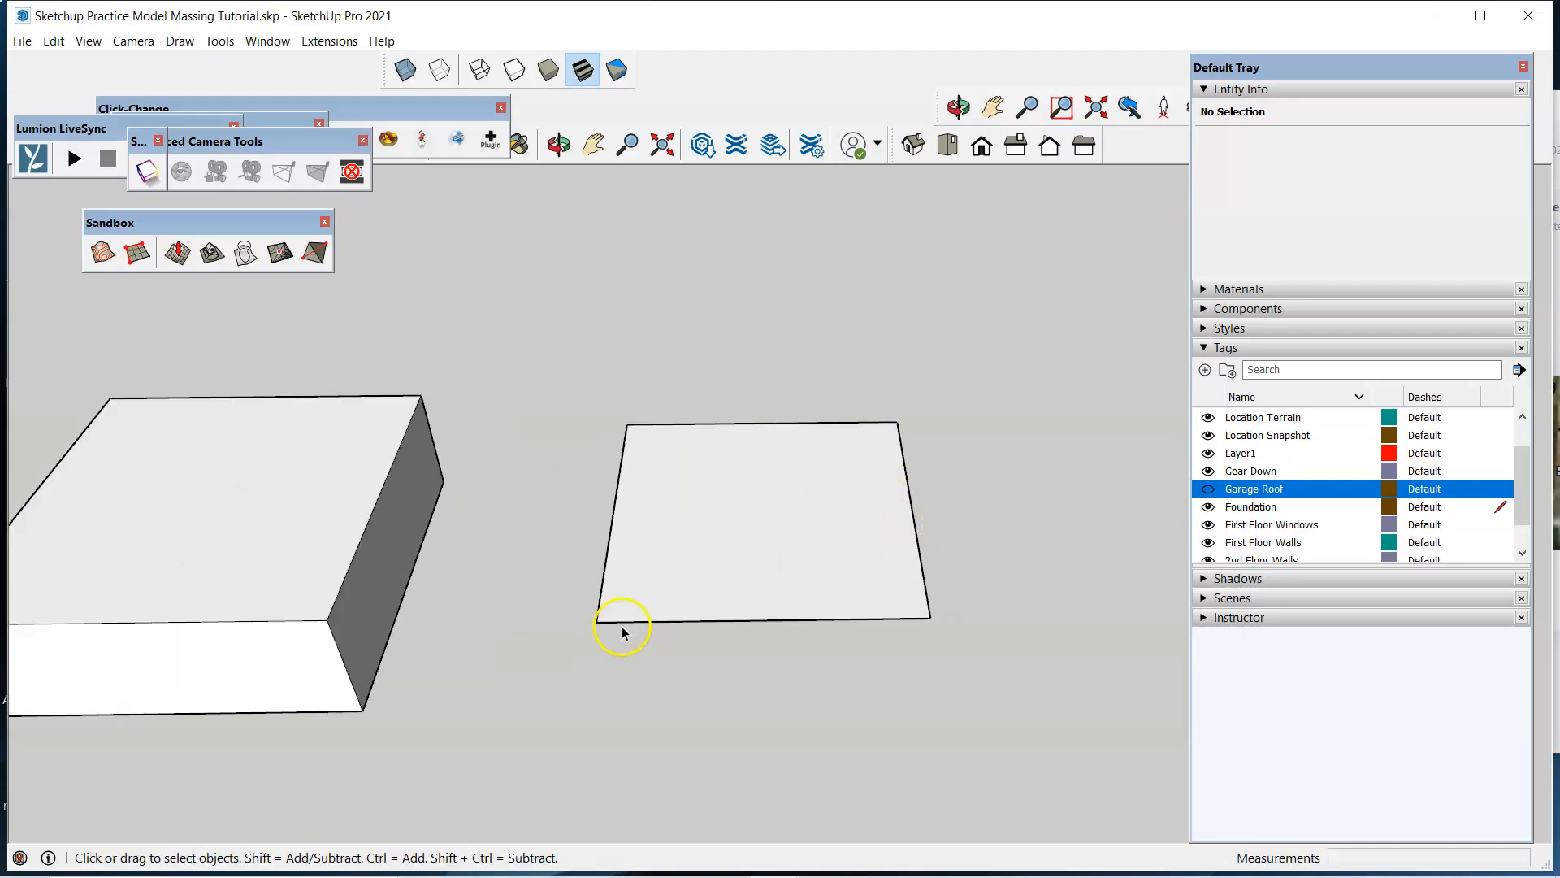
scroll(810, 646, down, 1)
scroll(573, 583, down, 3)
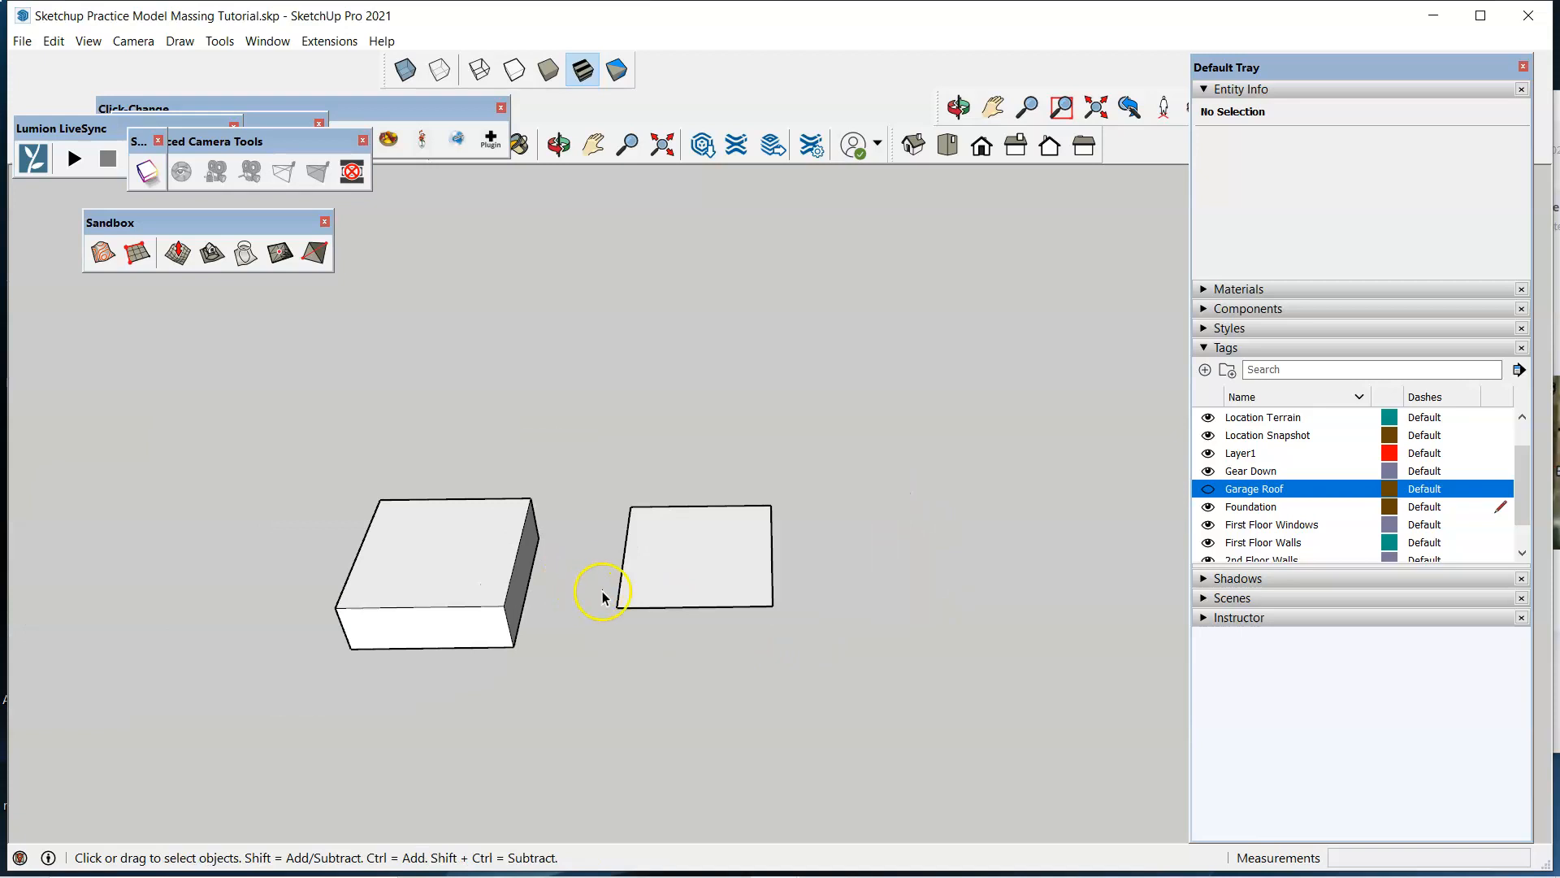
scroll(726, 634, down, 1)
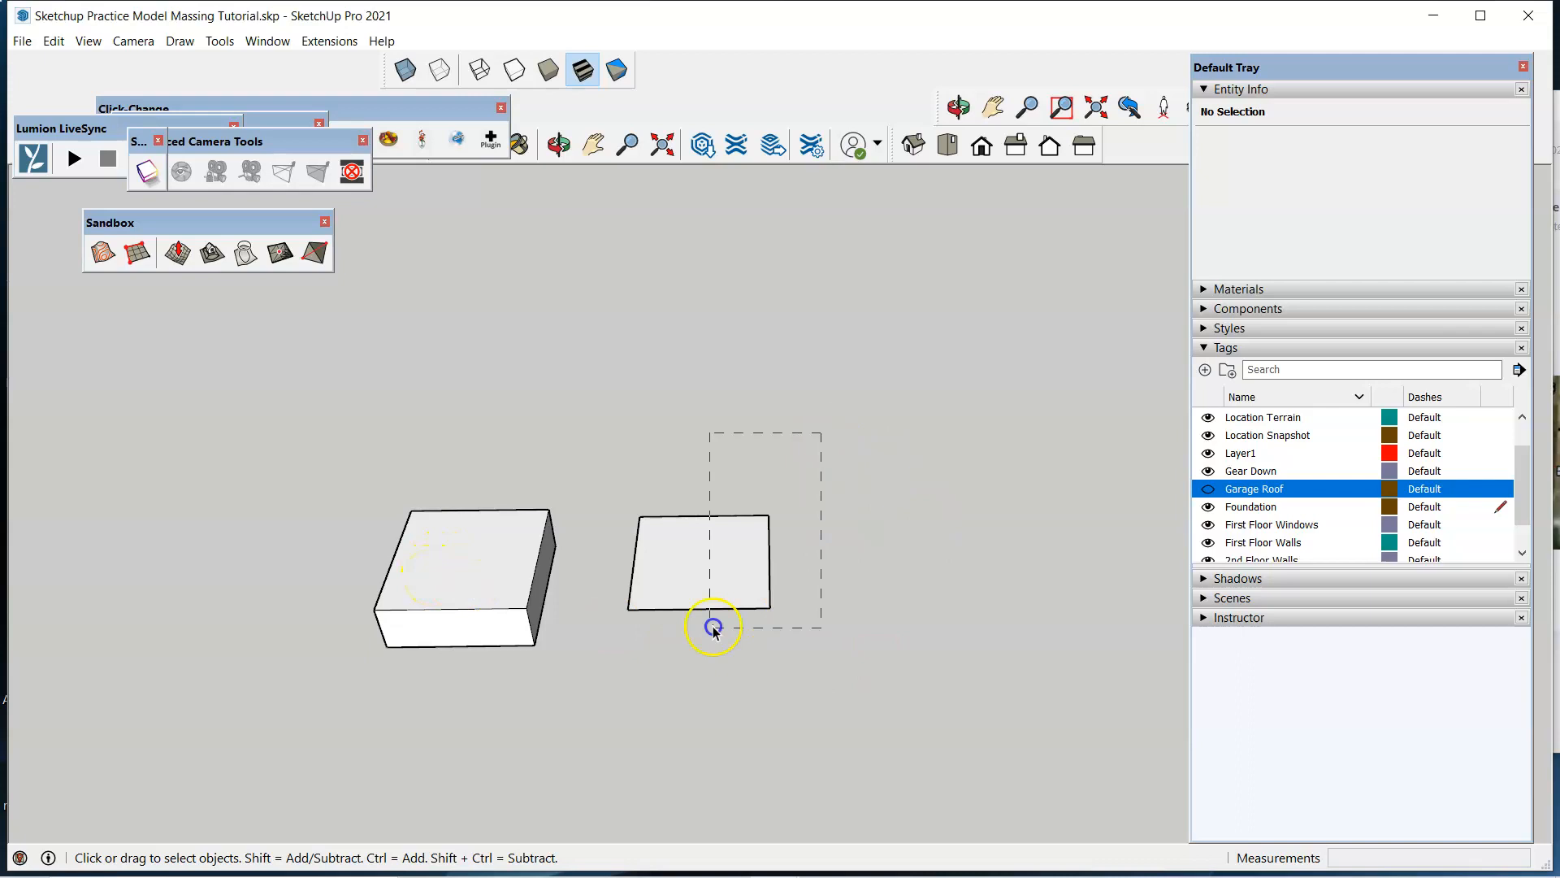
Move the whole loose 25' square a short distance forward and farther away from the garage component.
drag(608, 675, 606, 676)
key(m)
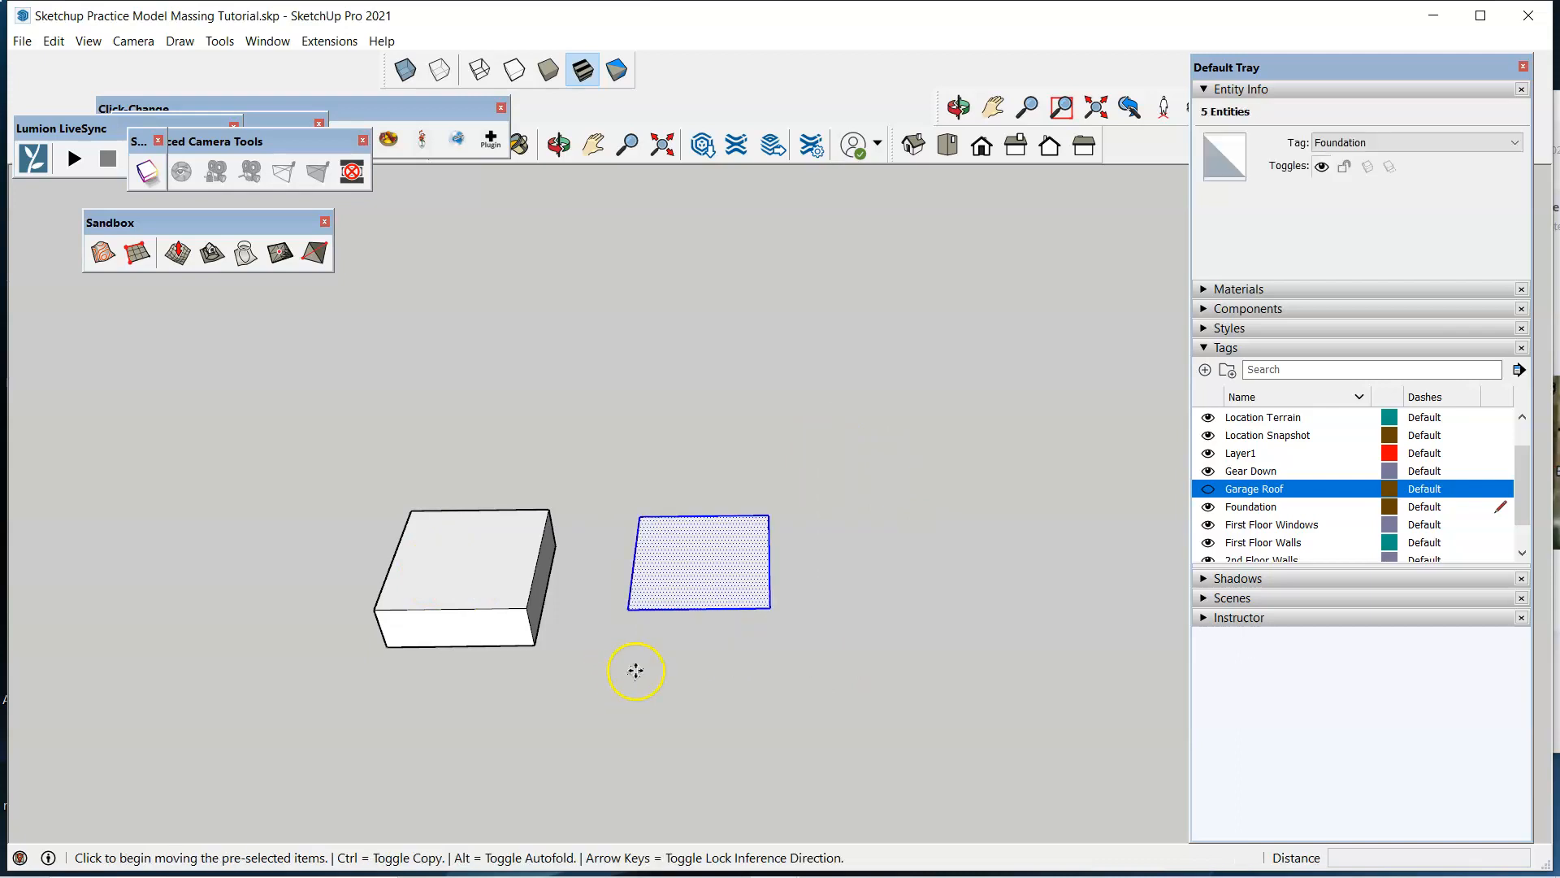
click(686, 566)
click(743, 594)
key(space)
click(838, 676)
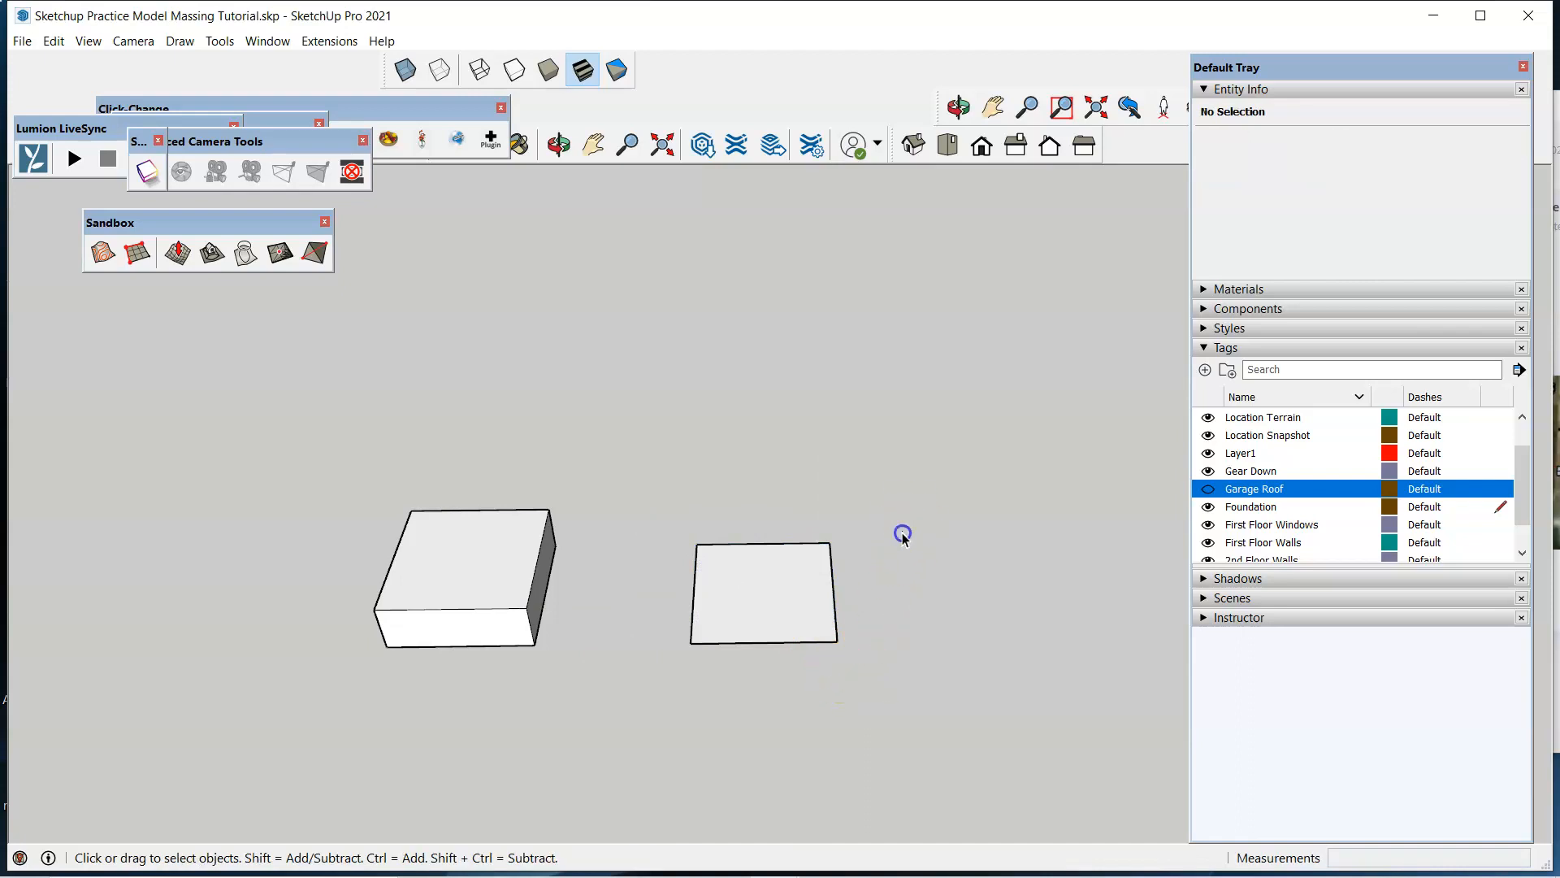
drag(609, 696, 609, 694)
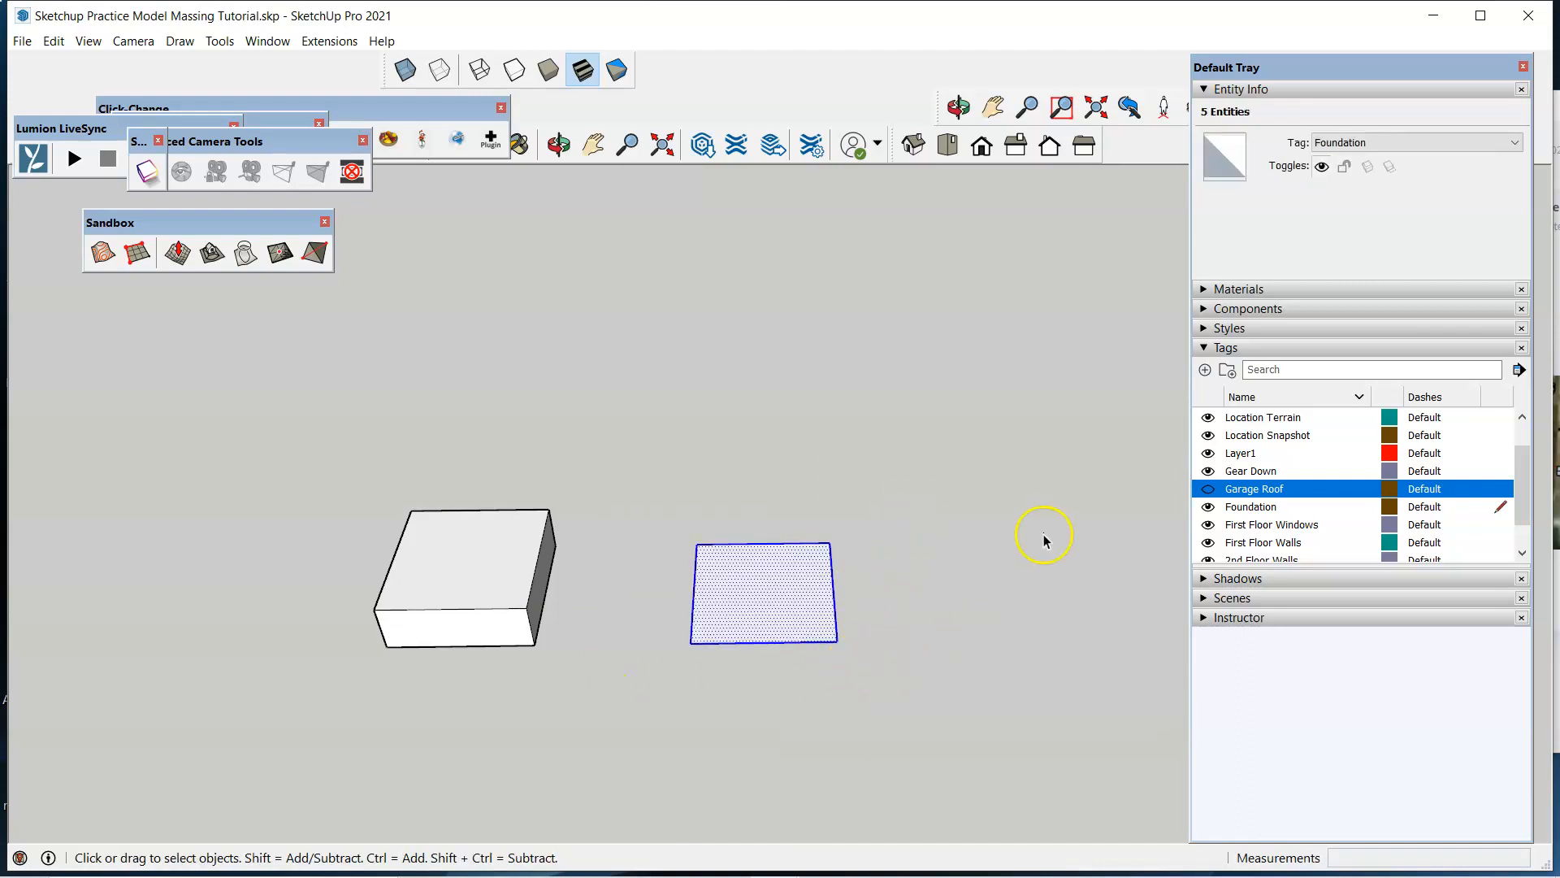
click(949, 520)
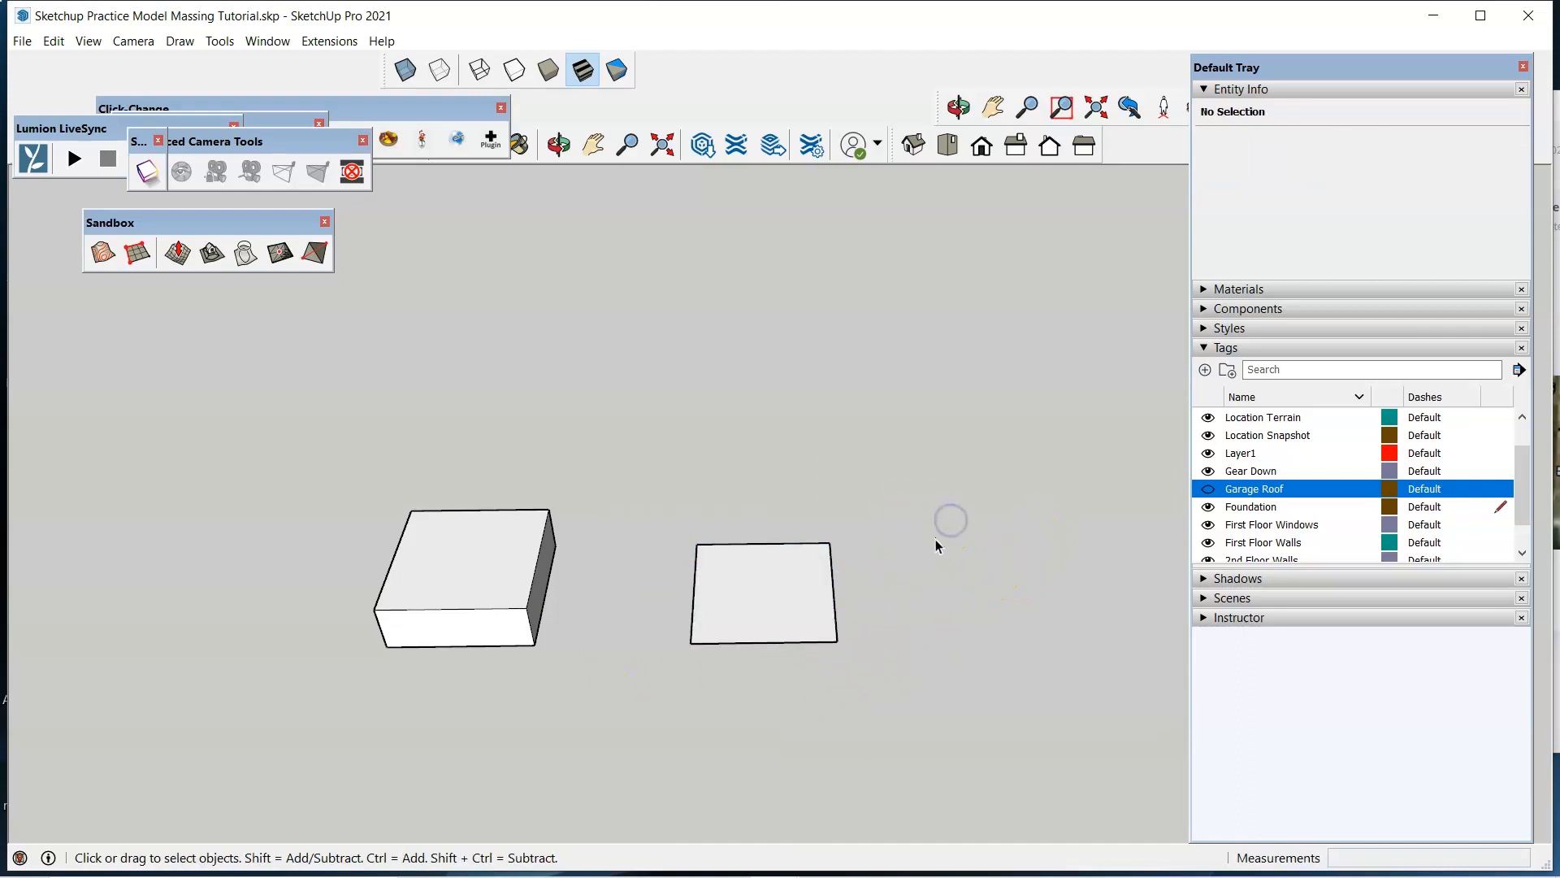
drag(894, 489, 642, 717)
click(941, 474)
drag(982, 431, 635, 710)
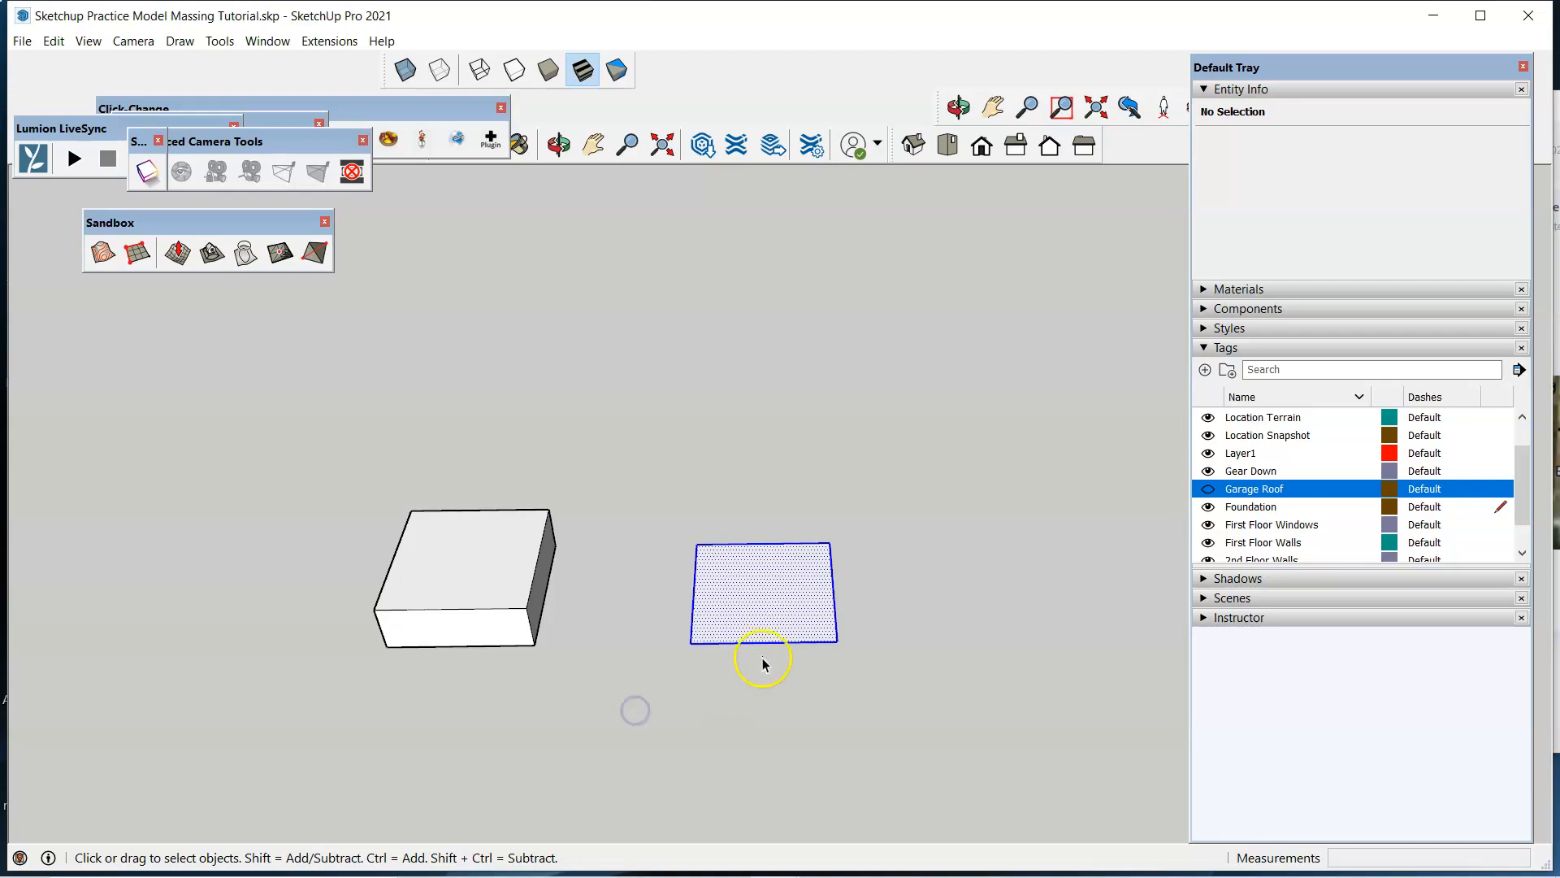
key(m)
click(759, 610)
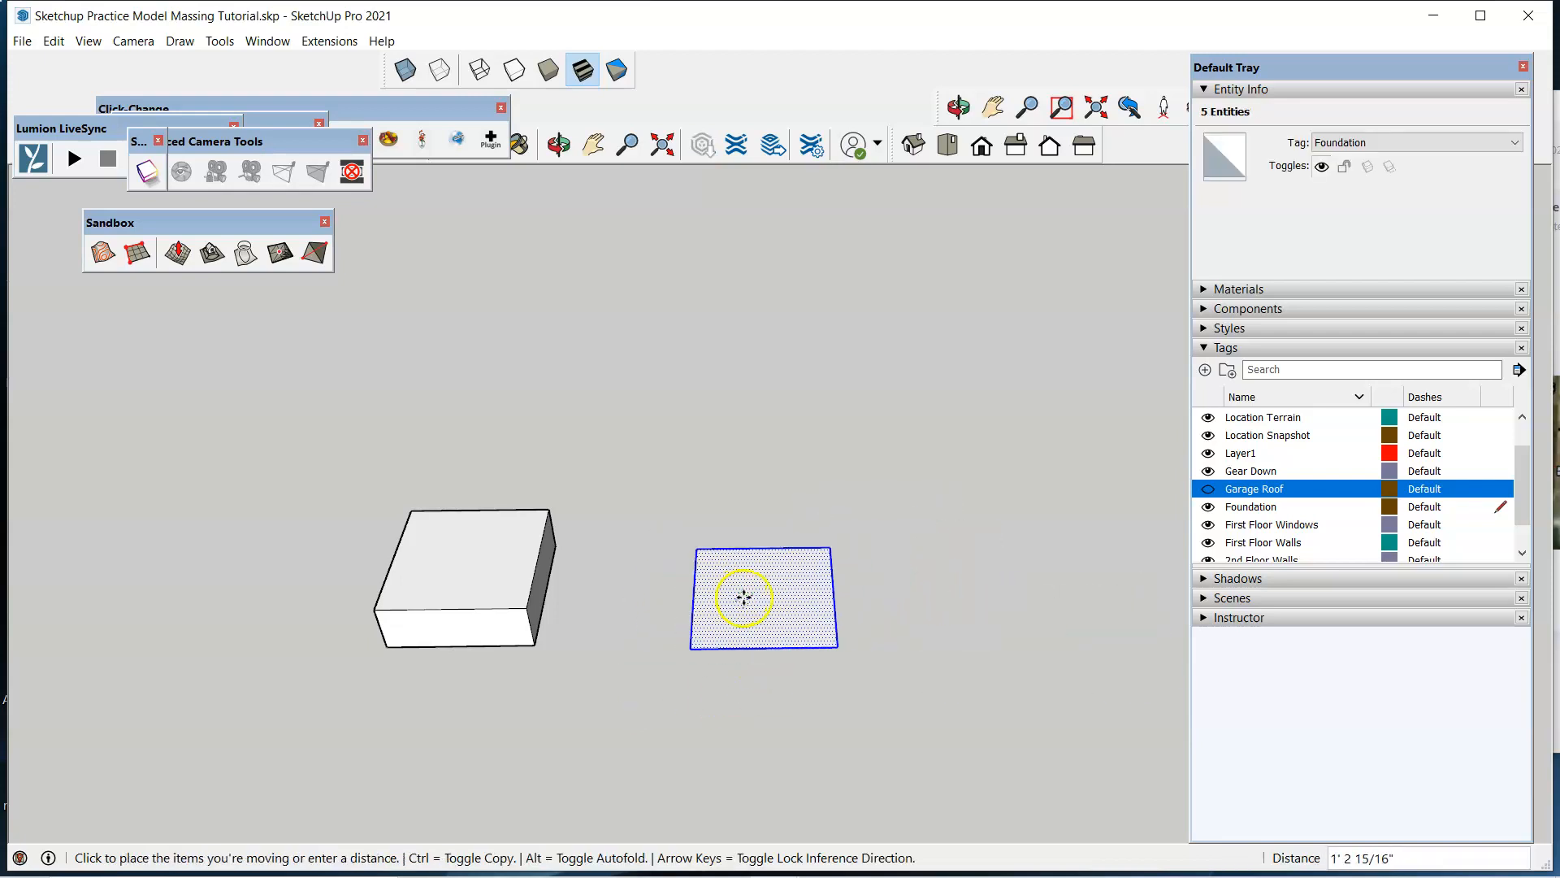
key(Escape)
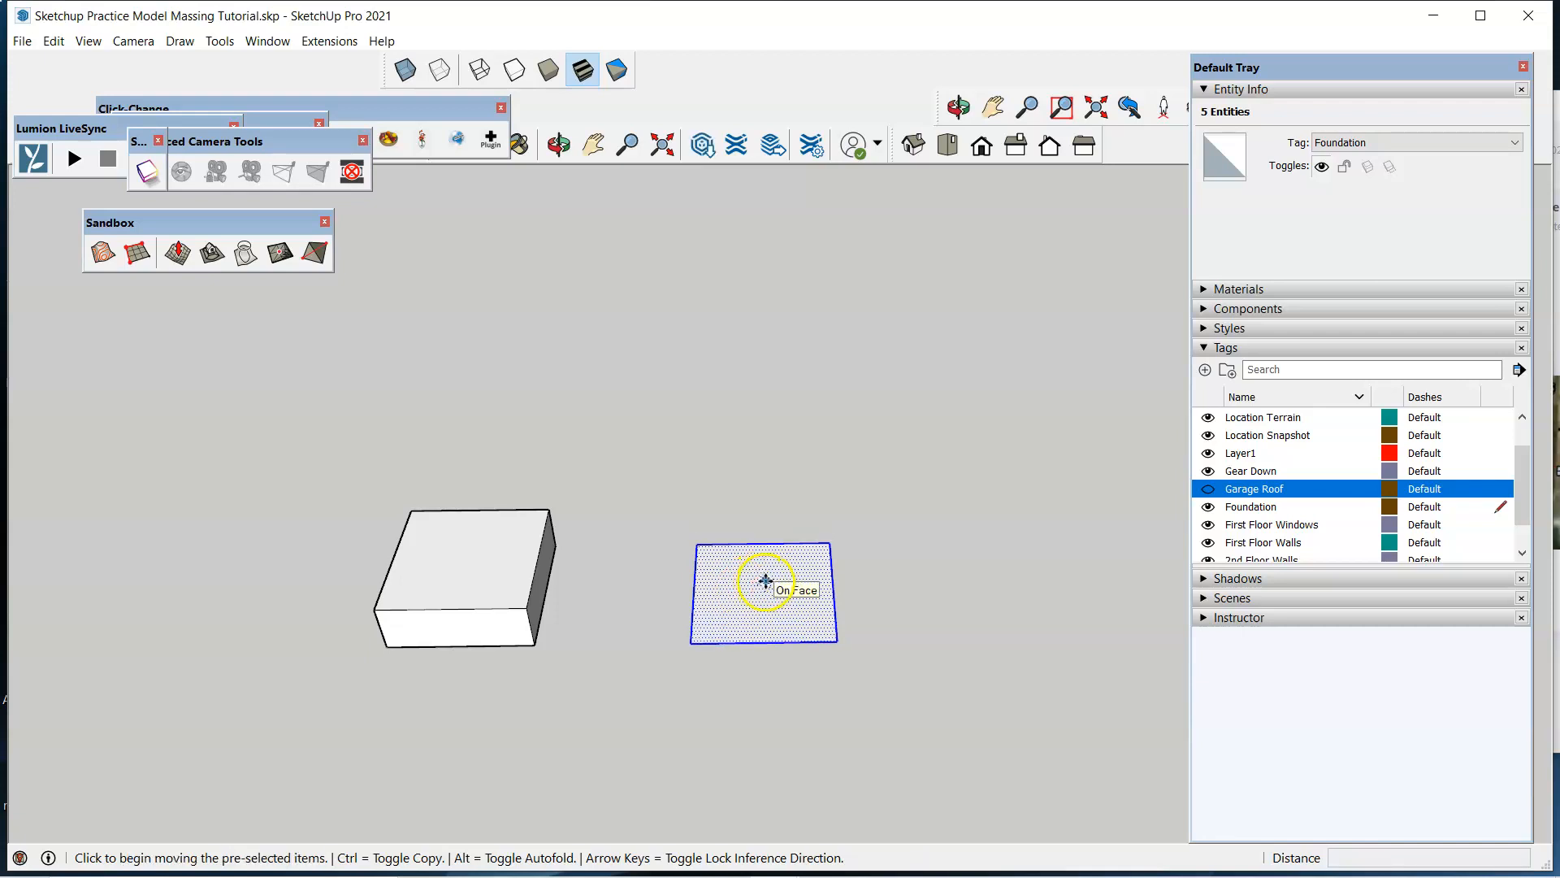
key(Escape)
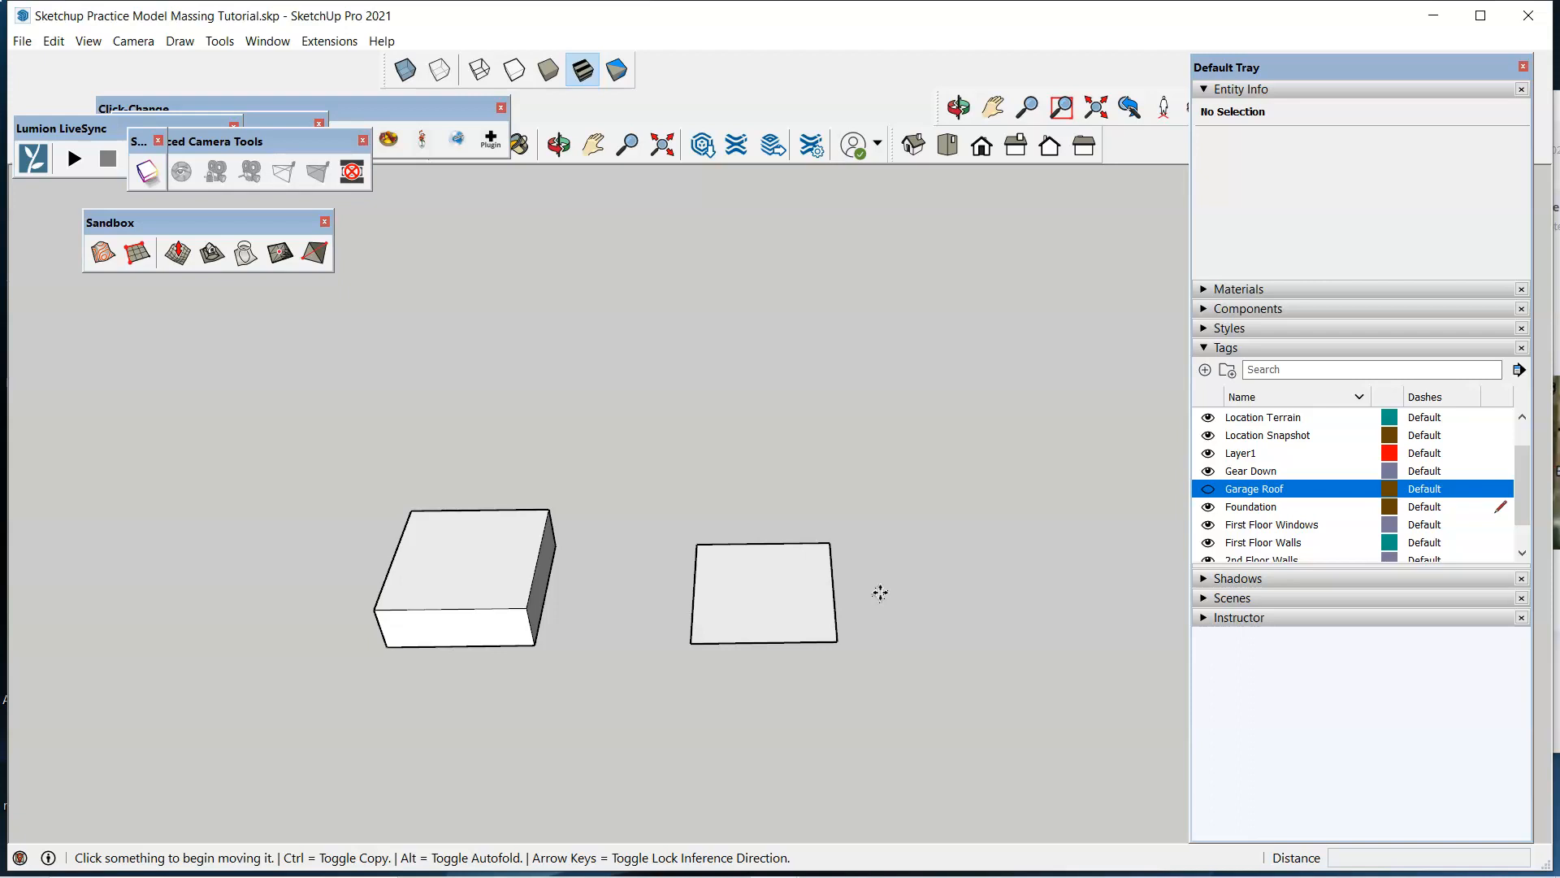
Push/pull the loose square up into a box 9' high.
key(p)
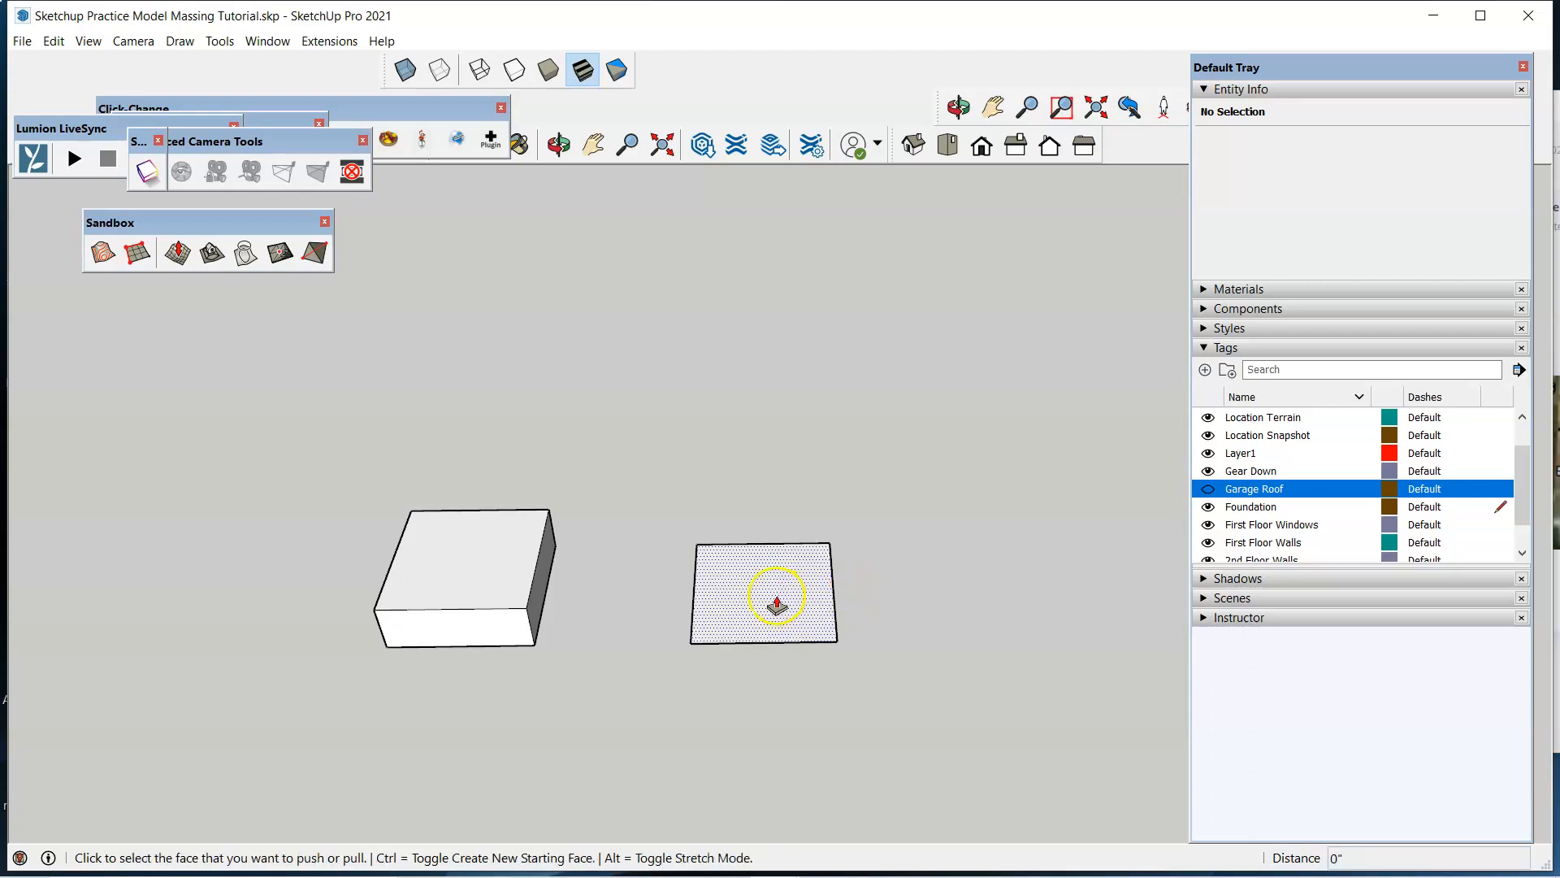
click(773, 599)
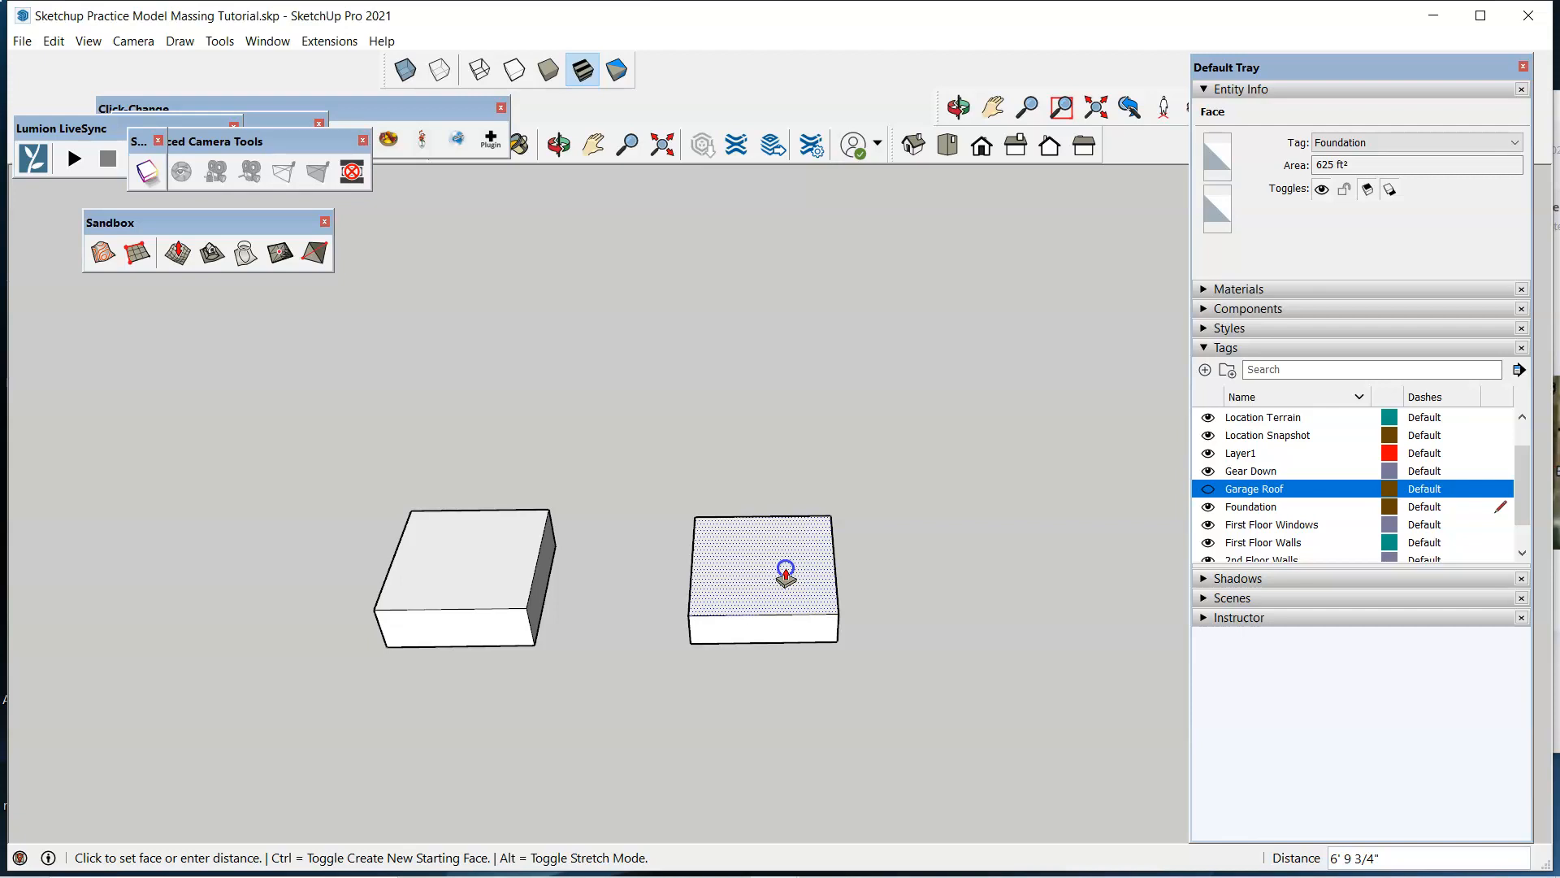
click(786, 574)
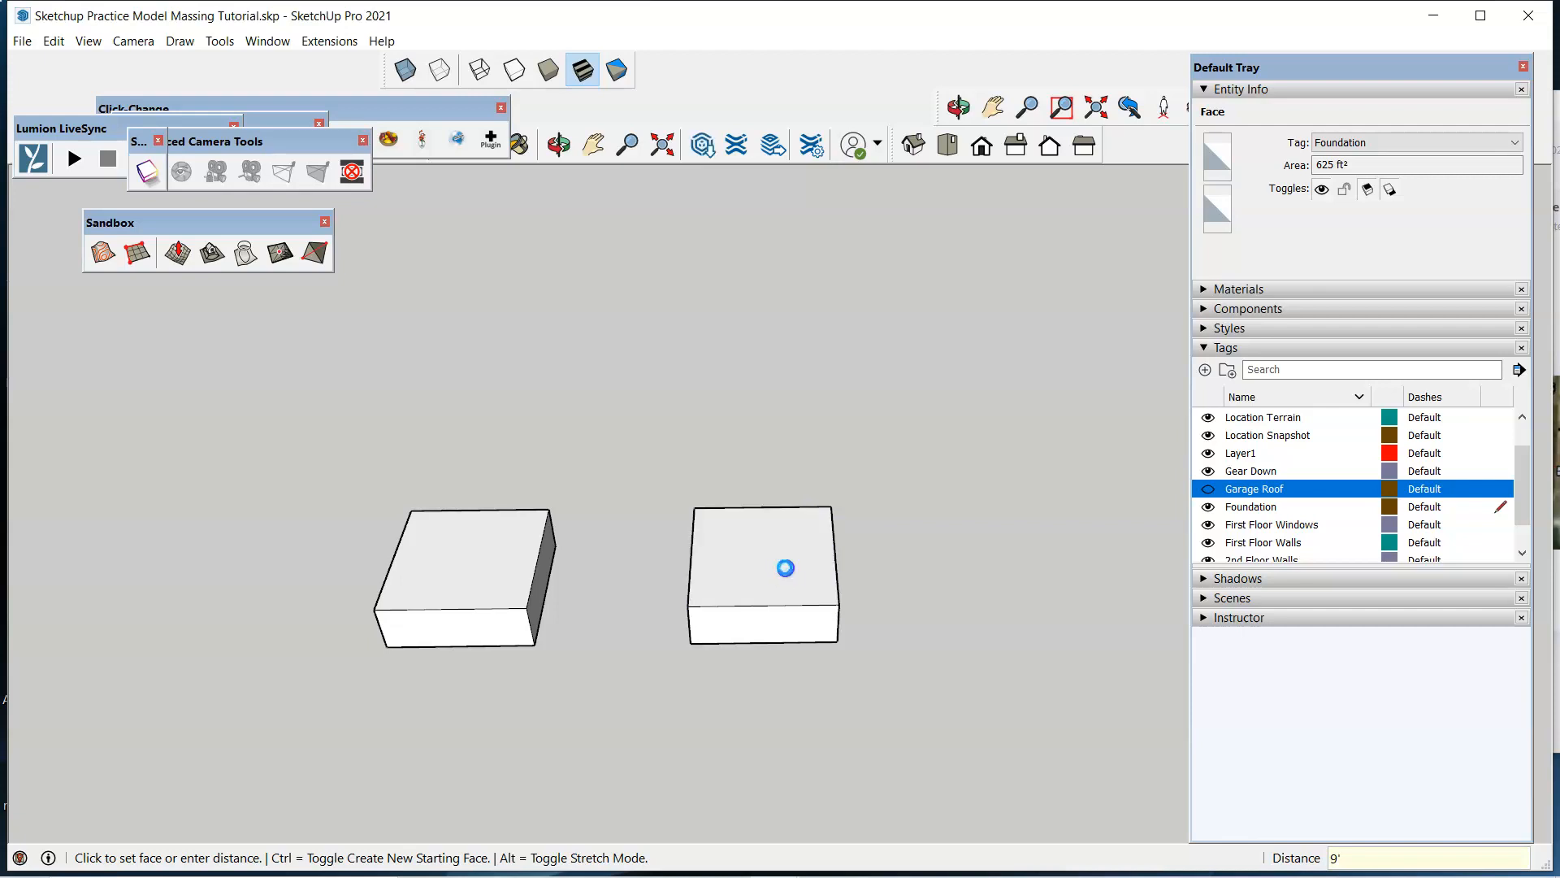
key(space)
Draw a vertical line down the middle of the new box's front face, from the top edge's midpoint to the bottom edge's midpoint.
scroll(772, 638, up, 3)
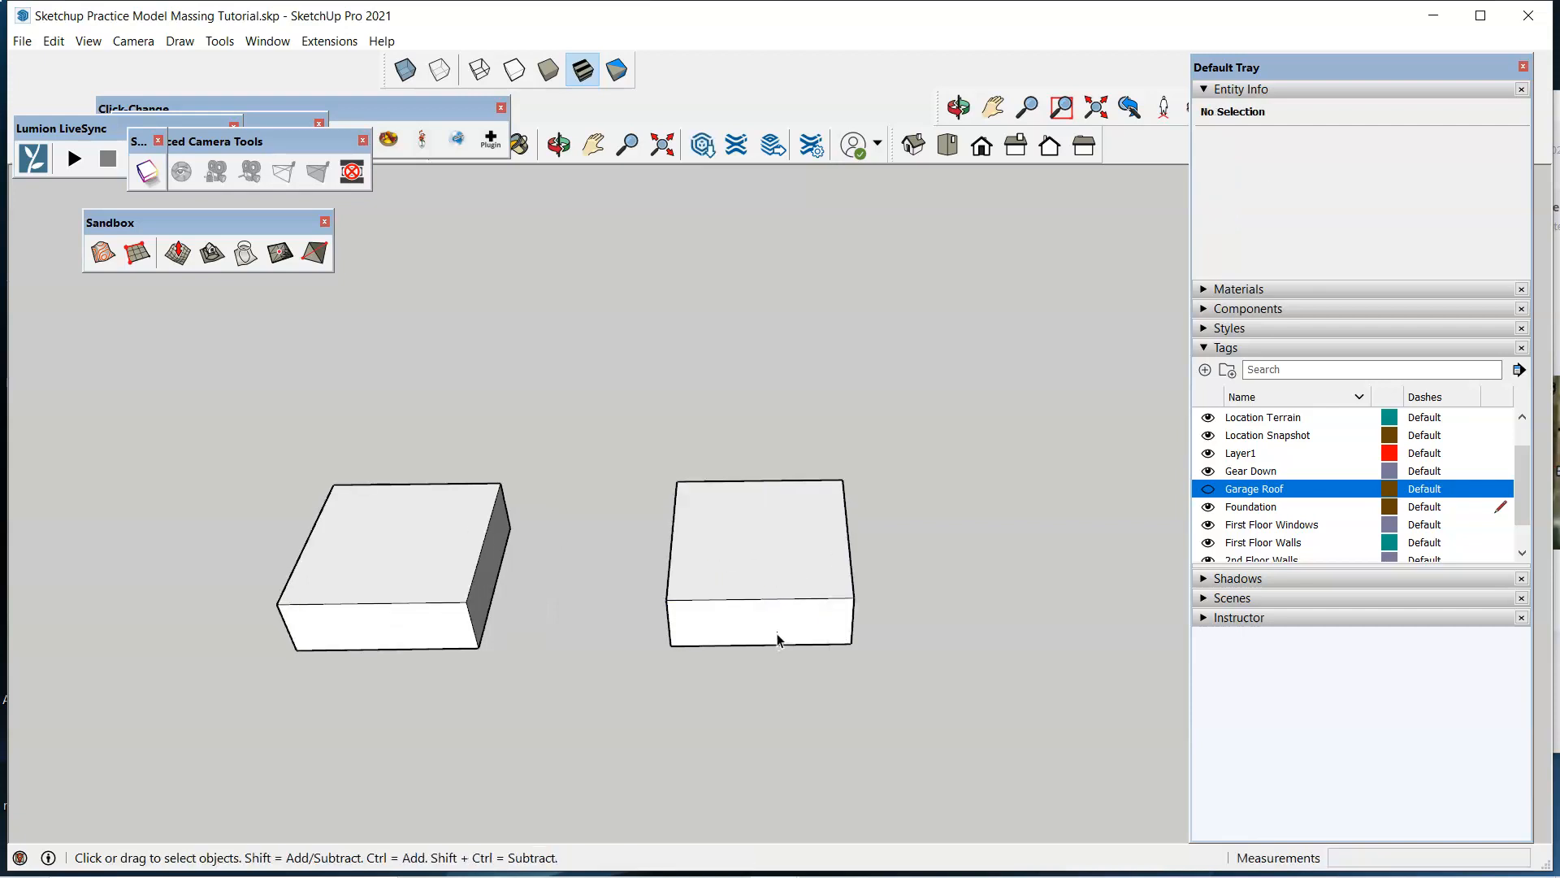
key(l)
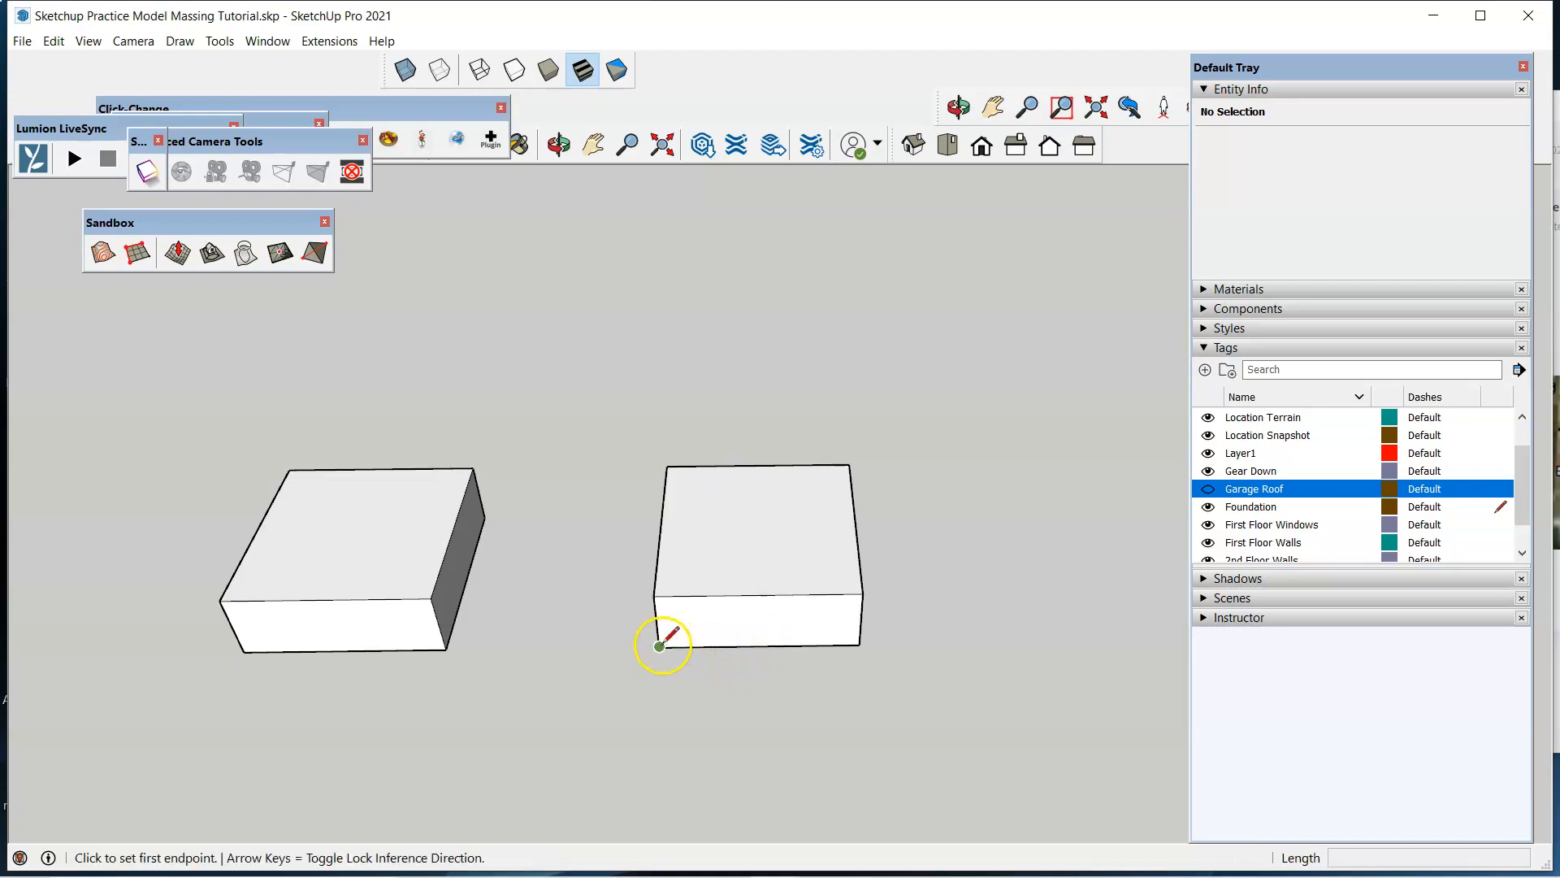
click(659, 646)
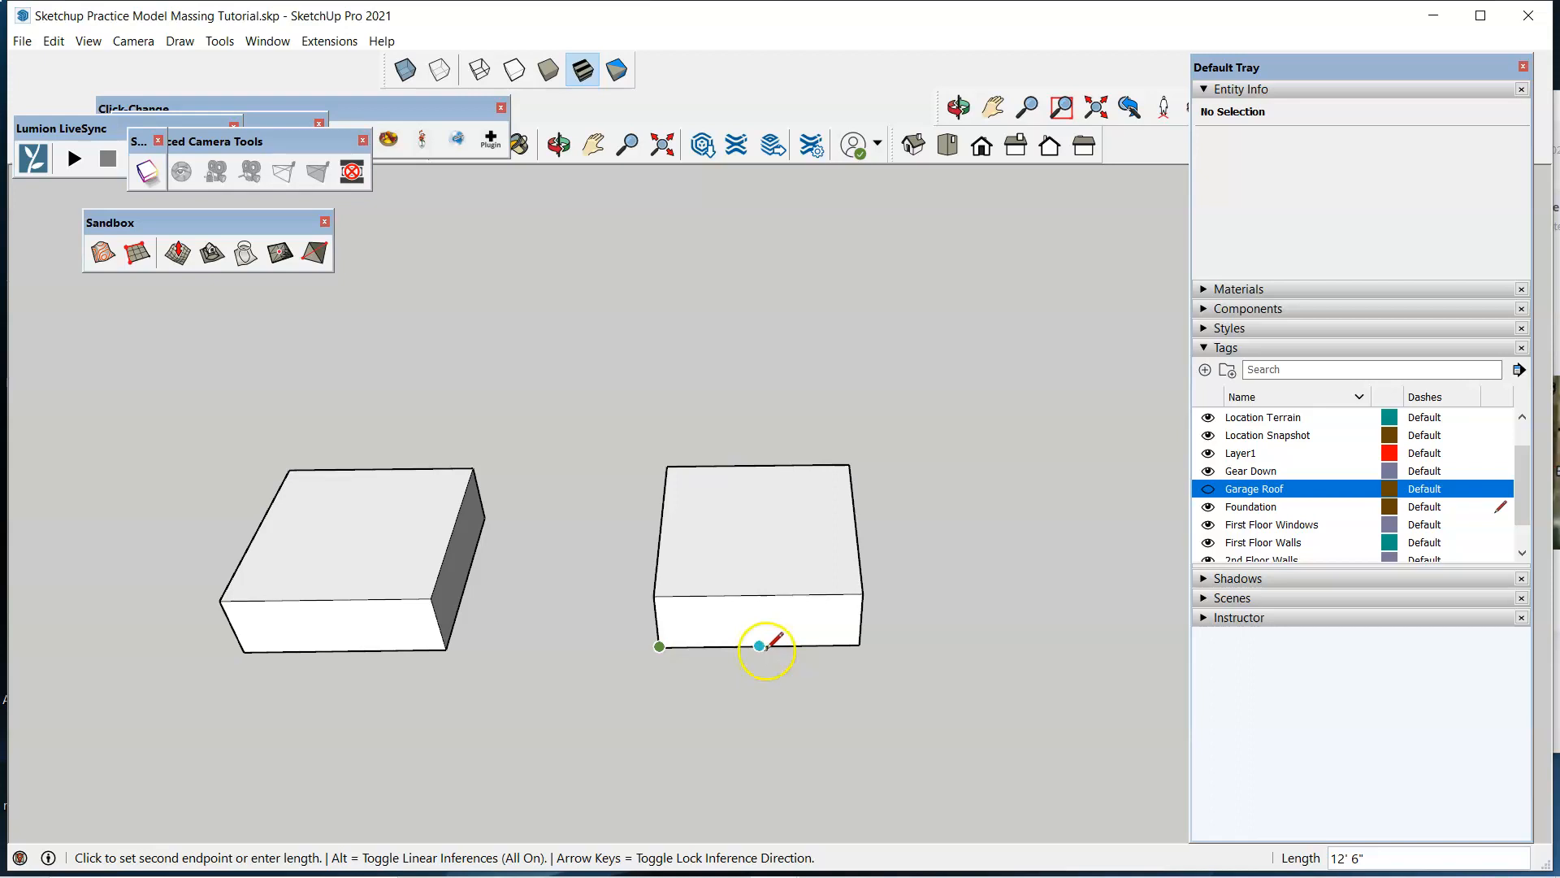
click(760, 646)
key(Escape)
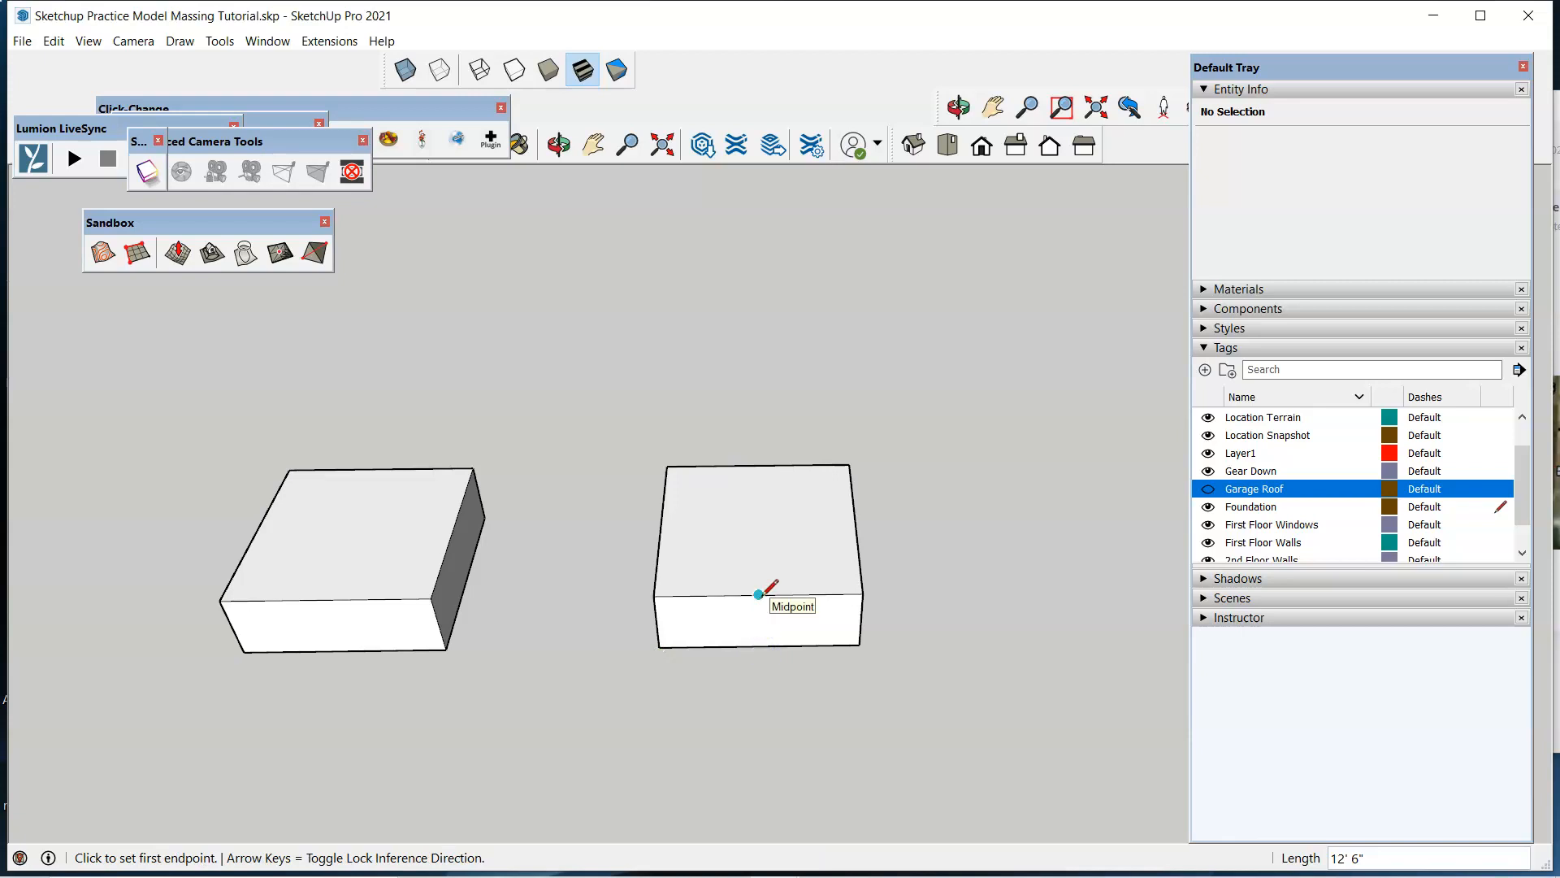
click(759, 594)
click(759, 646)
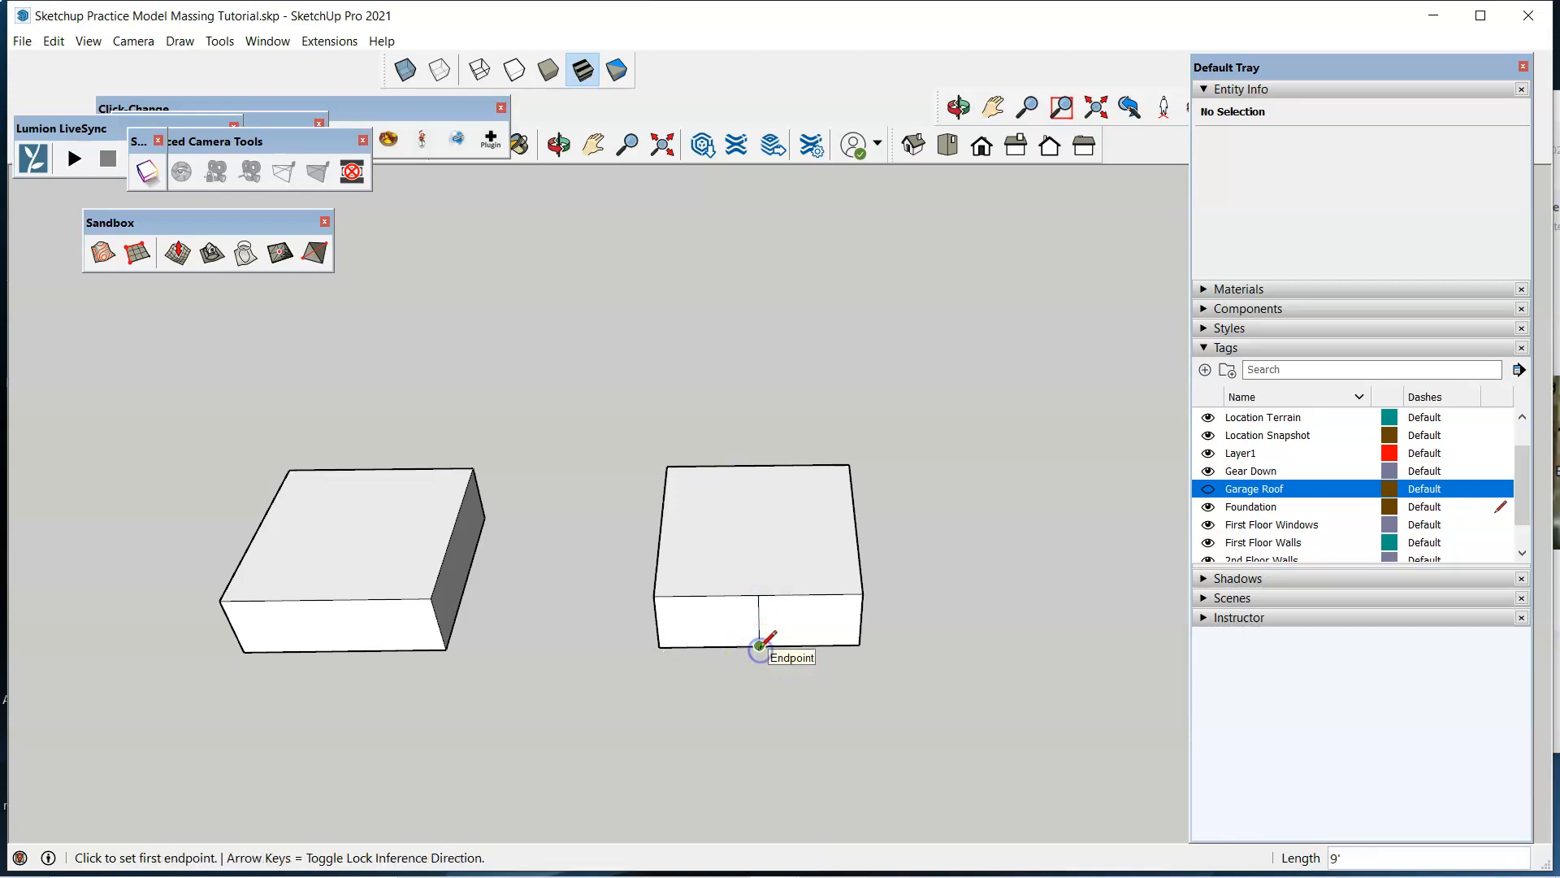
key(space)
Push the half of the front face nearer the garage inward about 3' 2".
key(p)
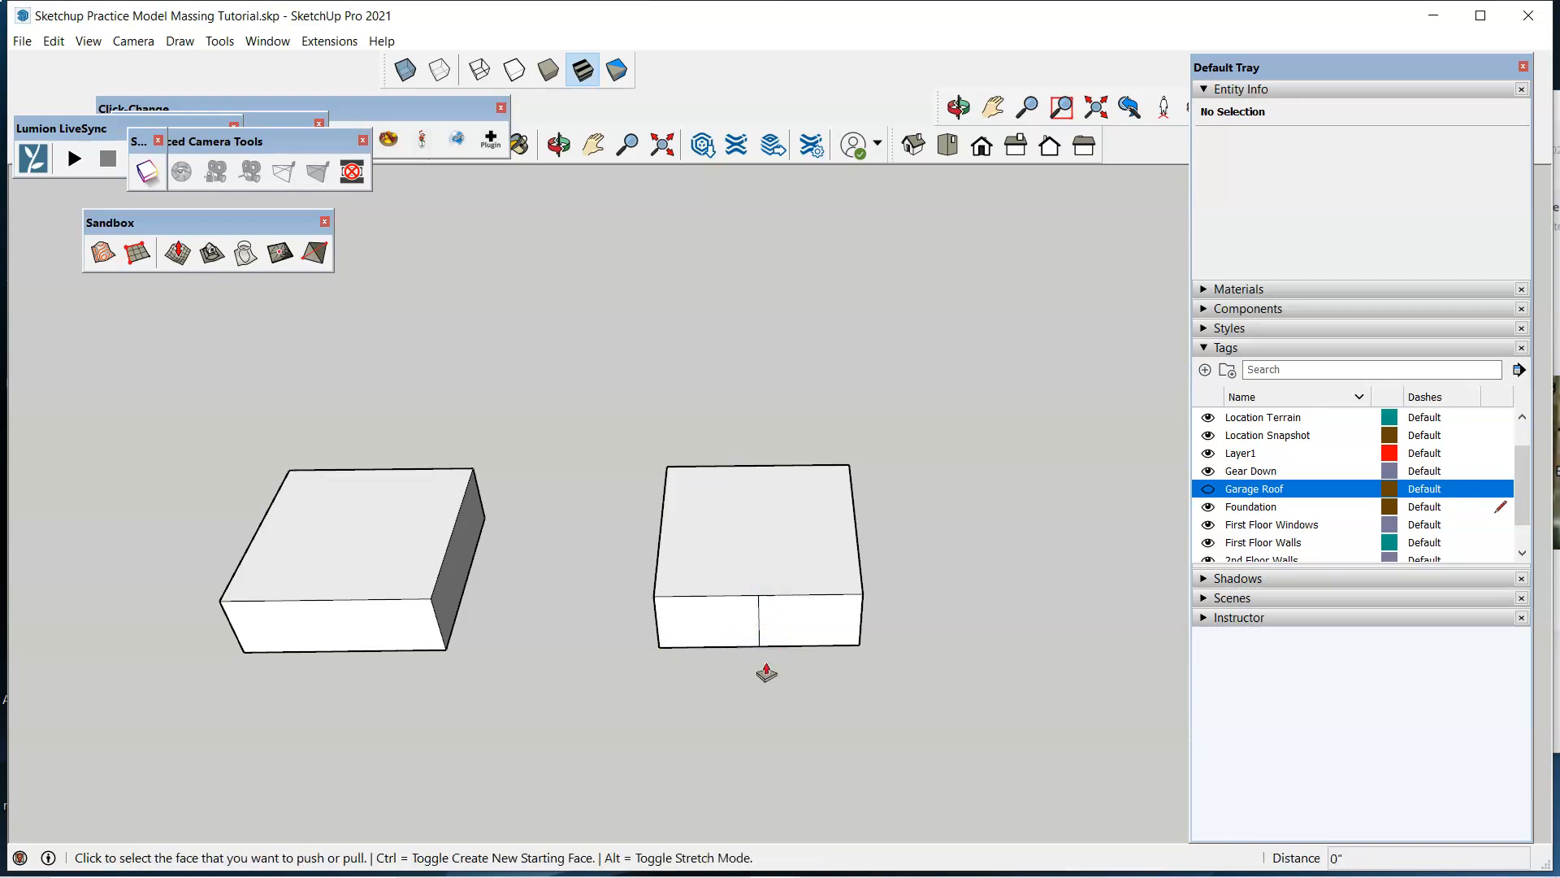
click(715, 637)
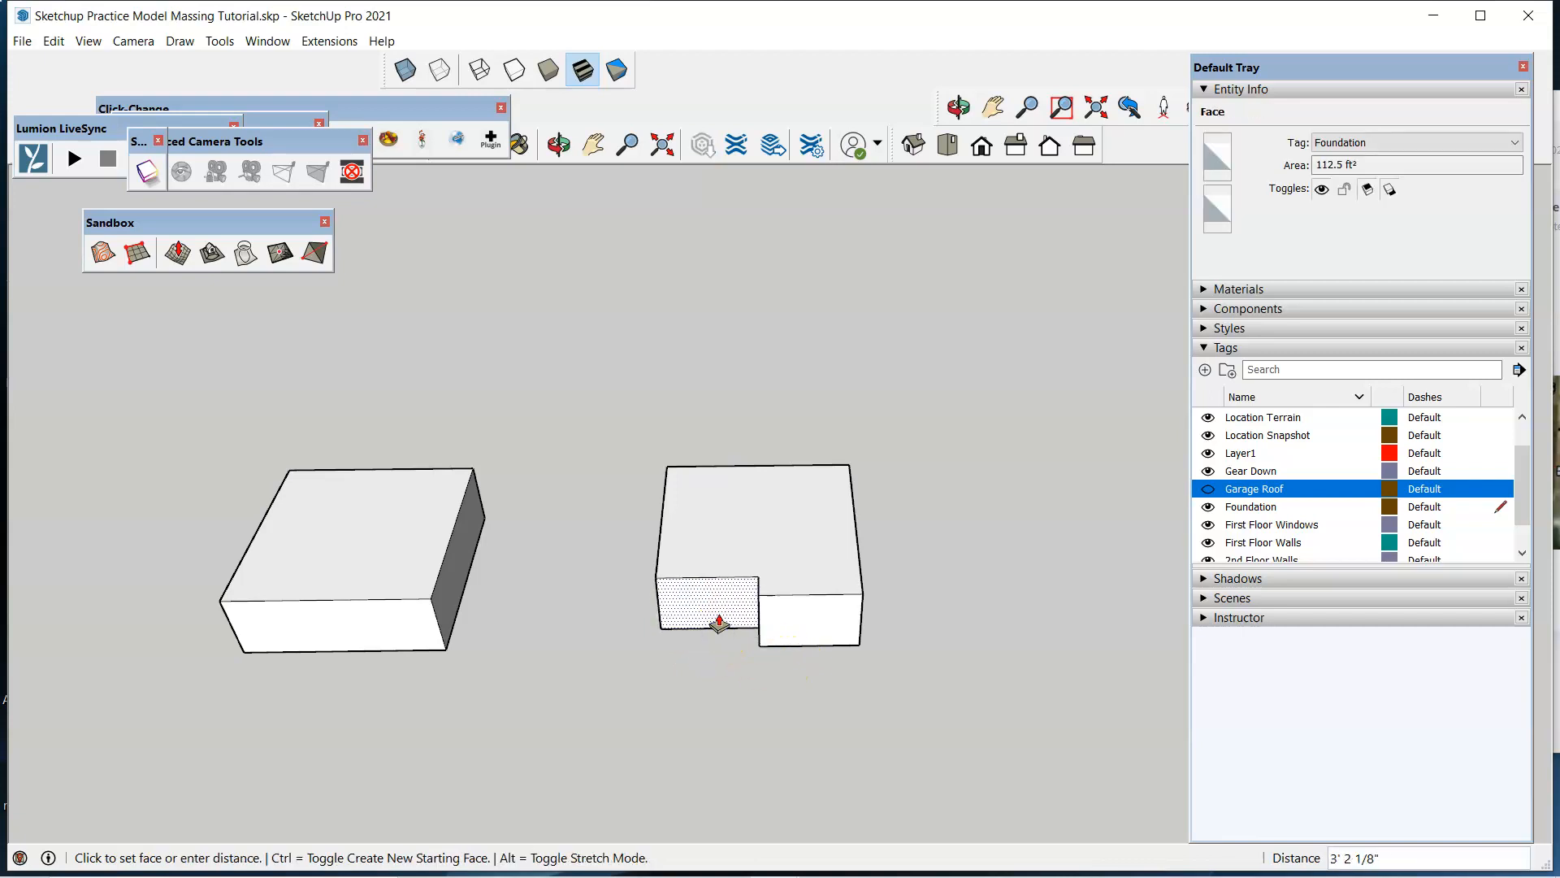
click(717, 622)
Divide the side face away from the garage with a vertical line, and push its smaller rear section inward about 2' 5".
middle_drag(913, 592, 435, 575)
middle_drag(916, 557, 780, 585)
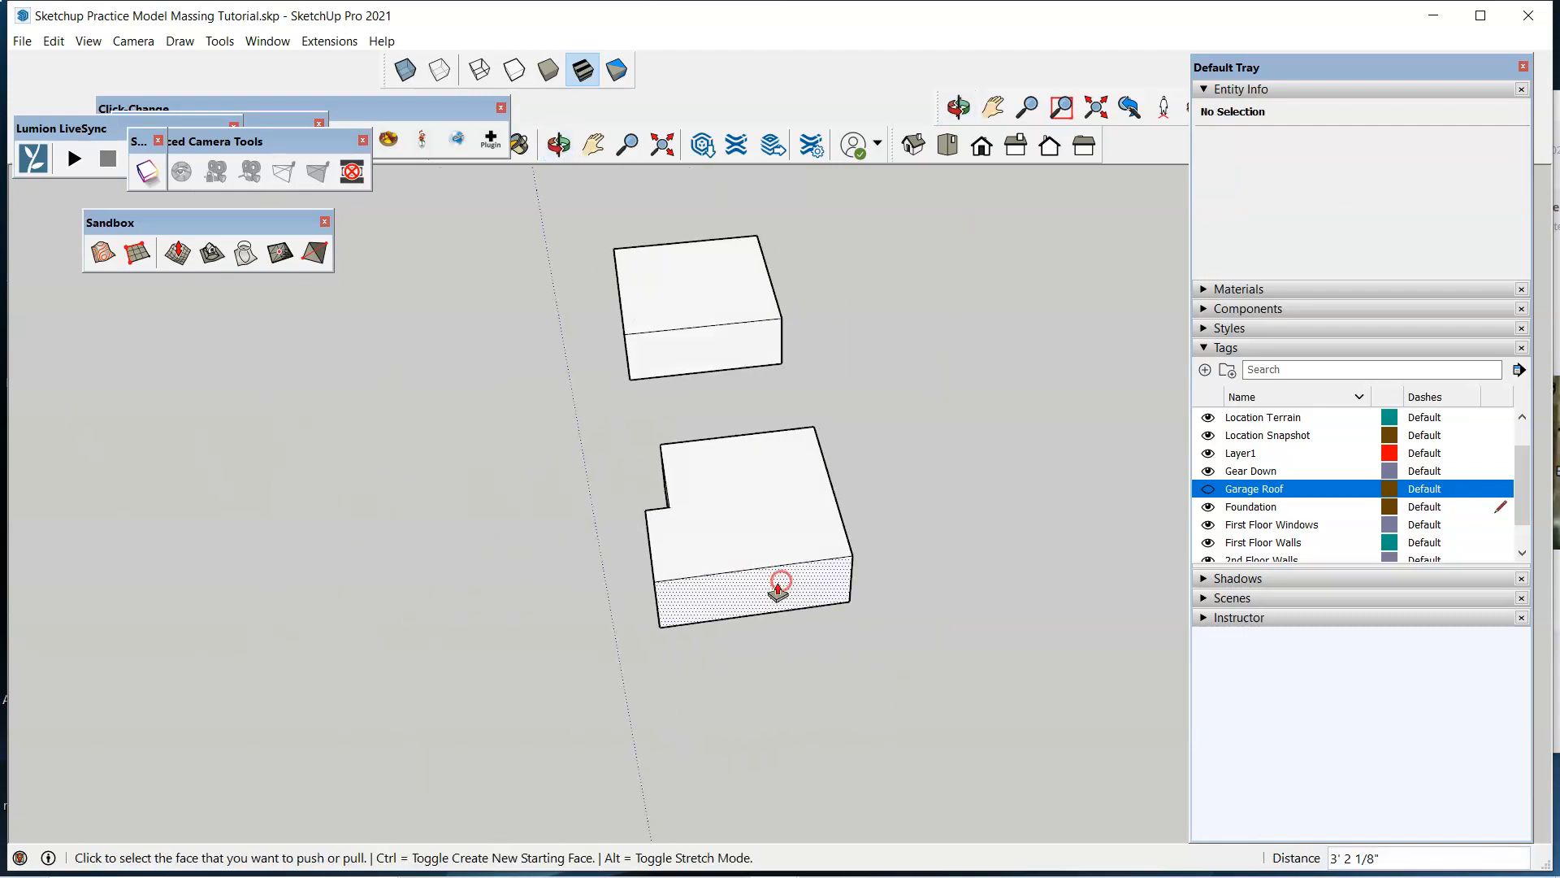
key(l)
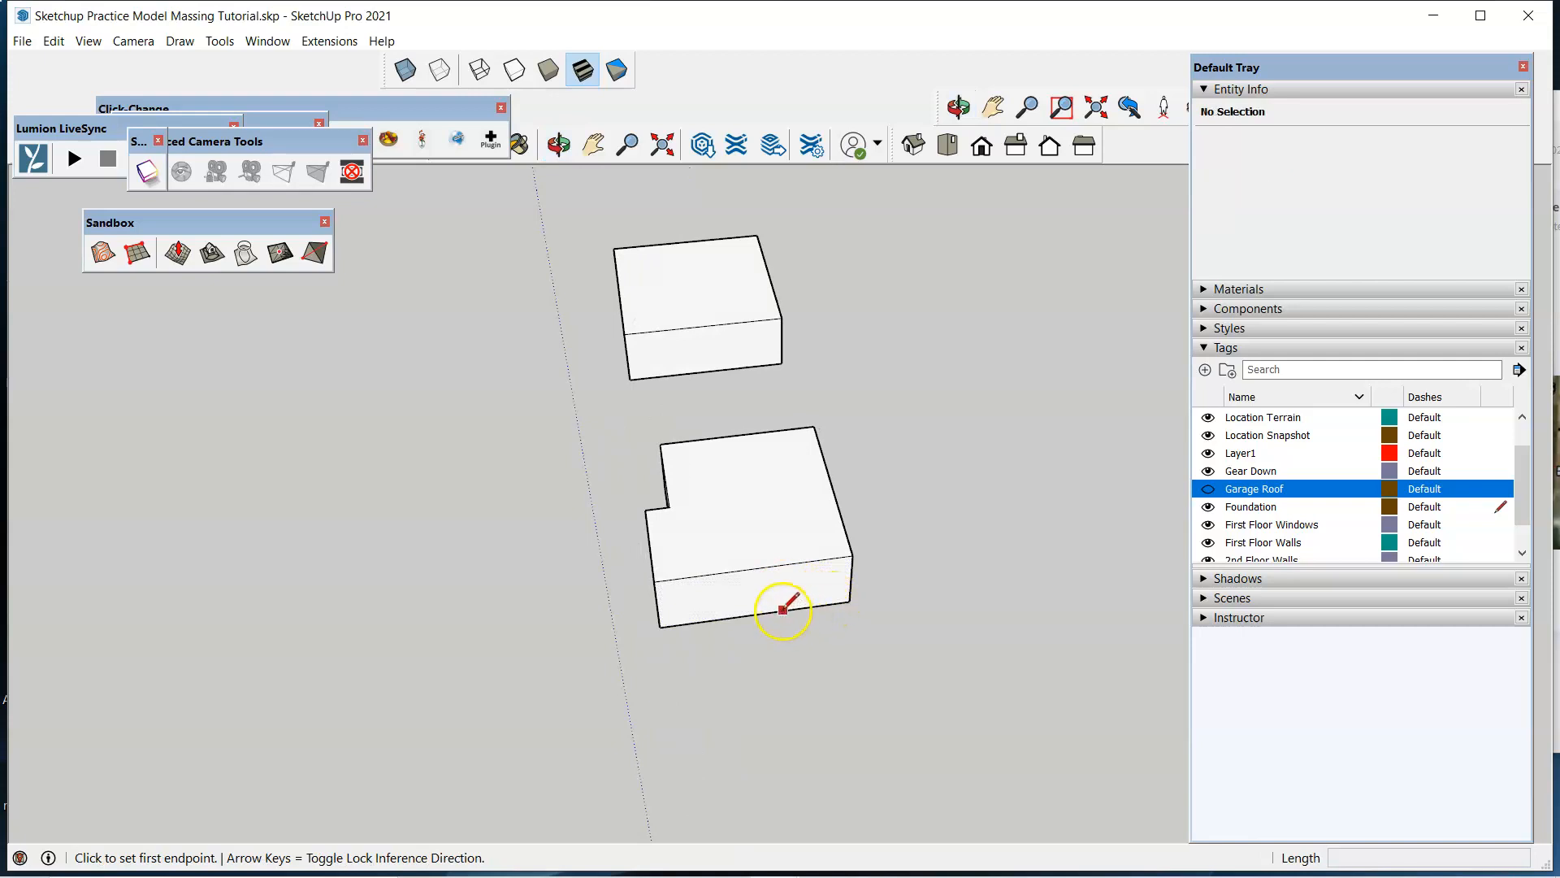
click(794, 608)
click(795, 562)
key(p)
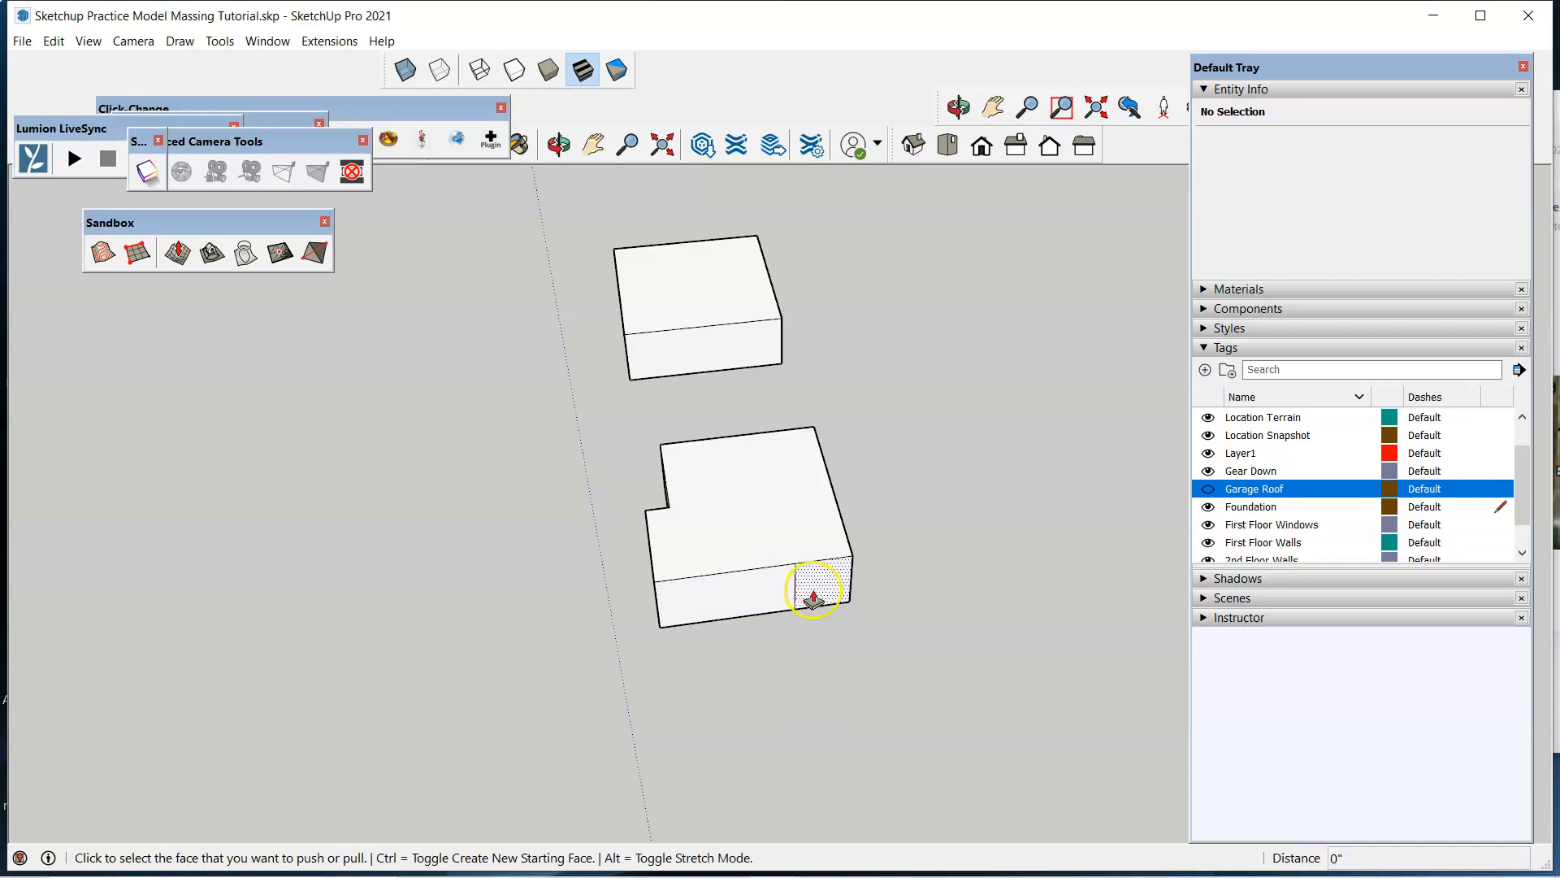
click(829, 585)
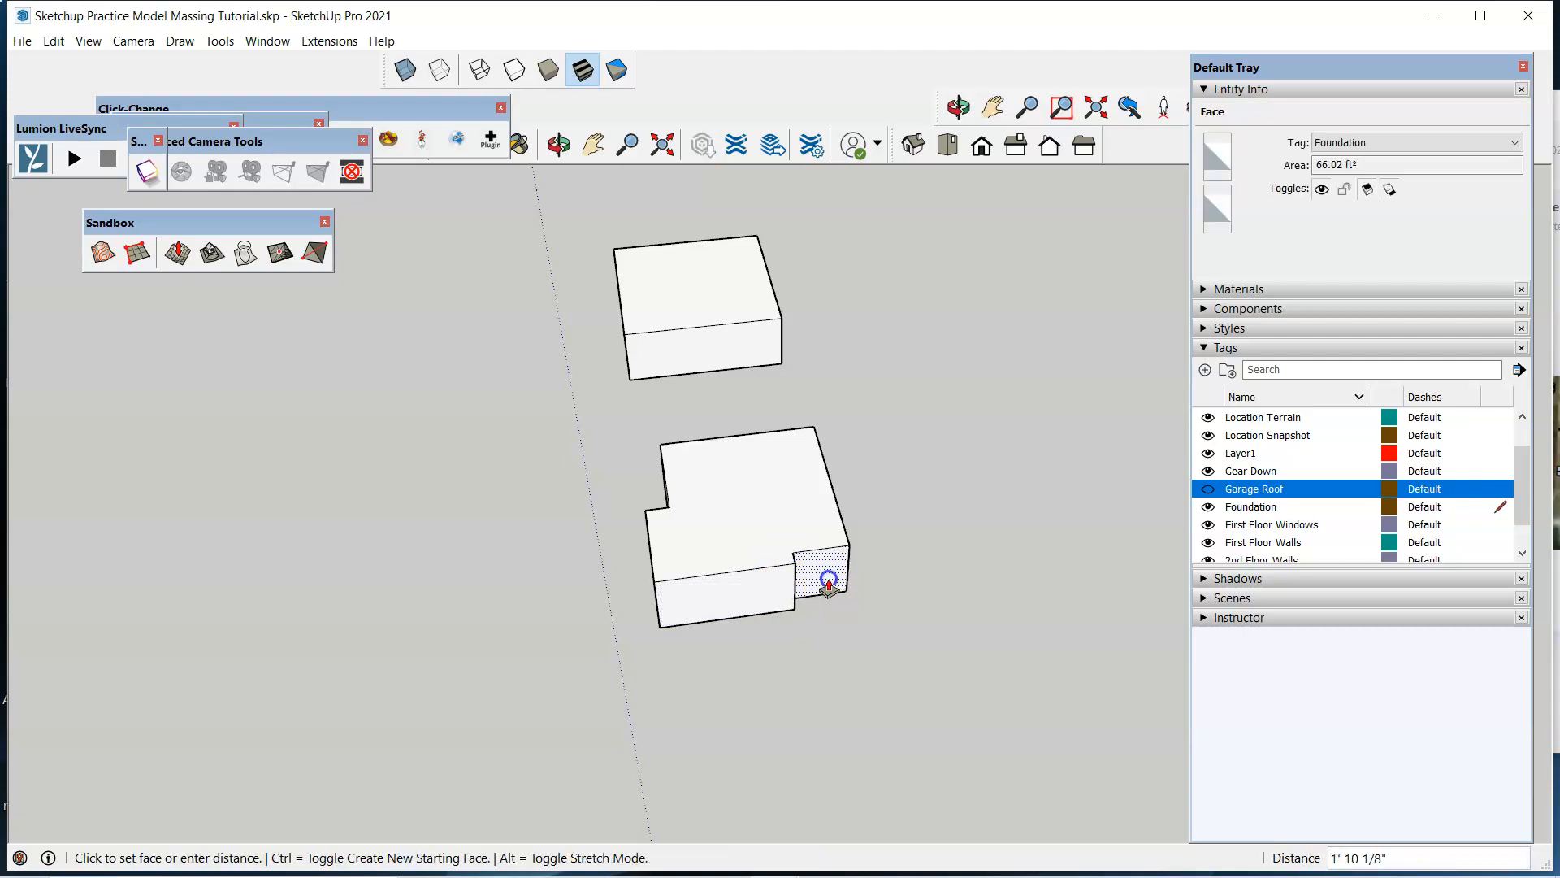
click(829, 578)
Draw two lines across the top face from the notches' inner corners until they meet, and erase the overshooting end.
middle_drag(889, 575, 968, 577)
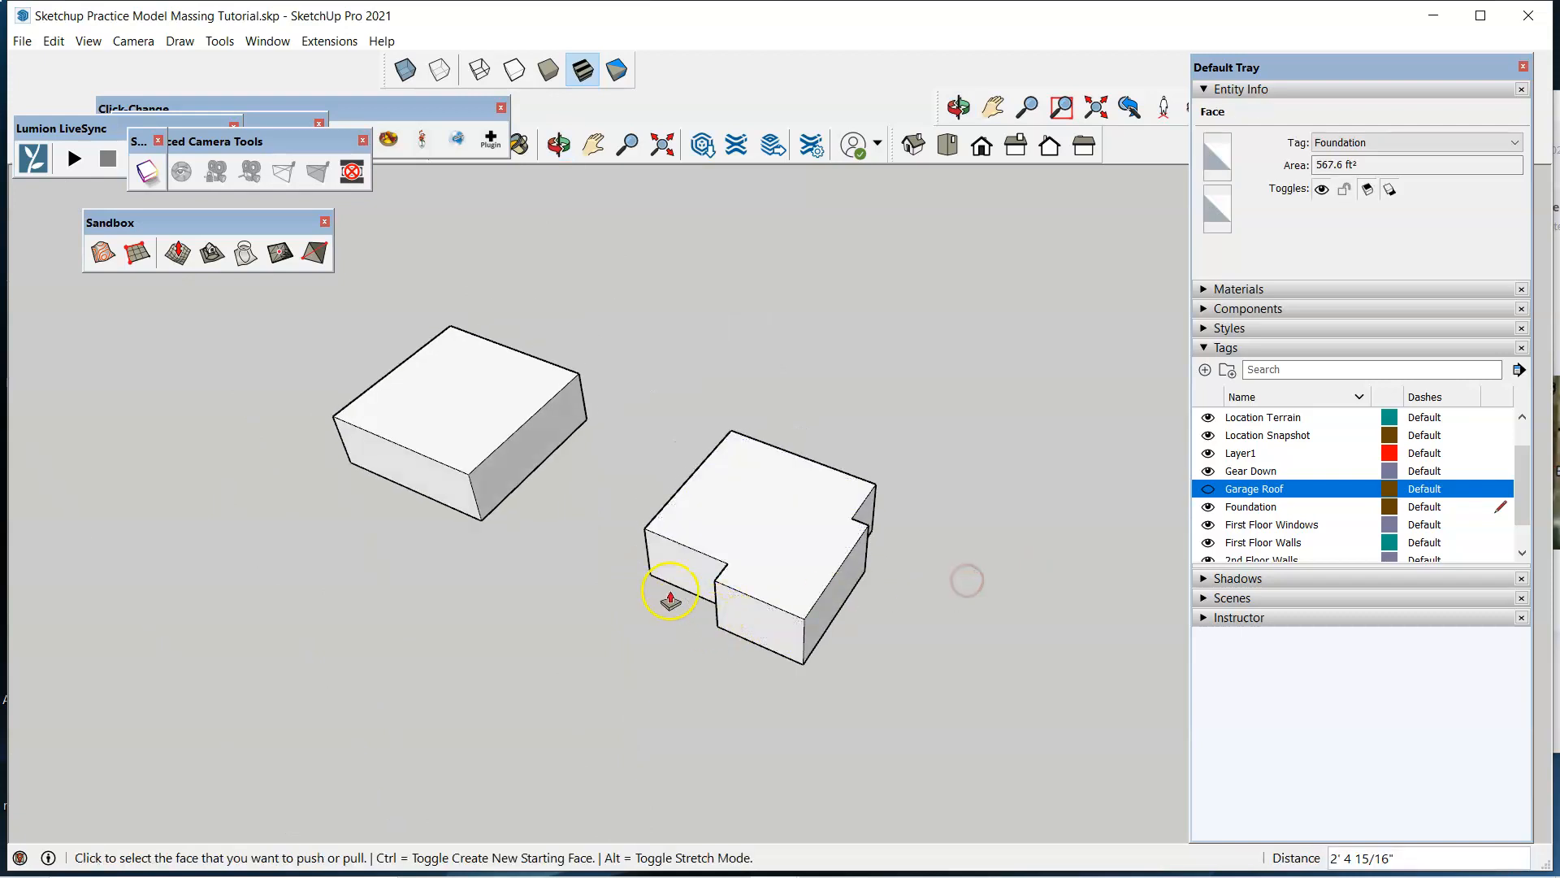
middle_drag(856, 564, 773, 637)
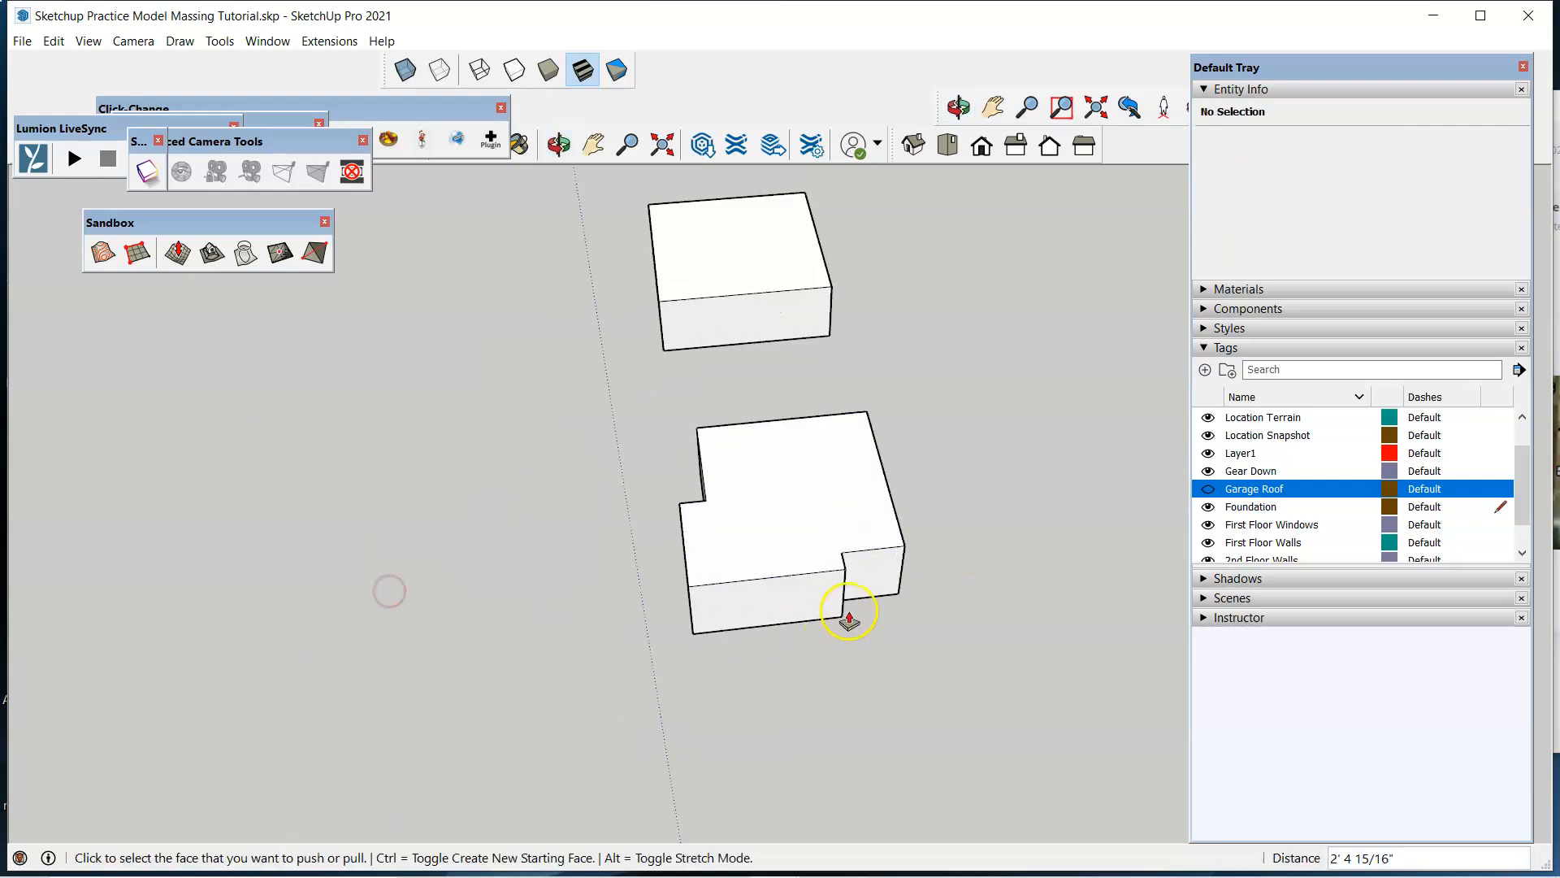
middle_drag(934, 630, 561, 623)
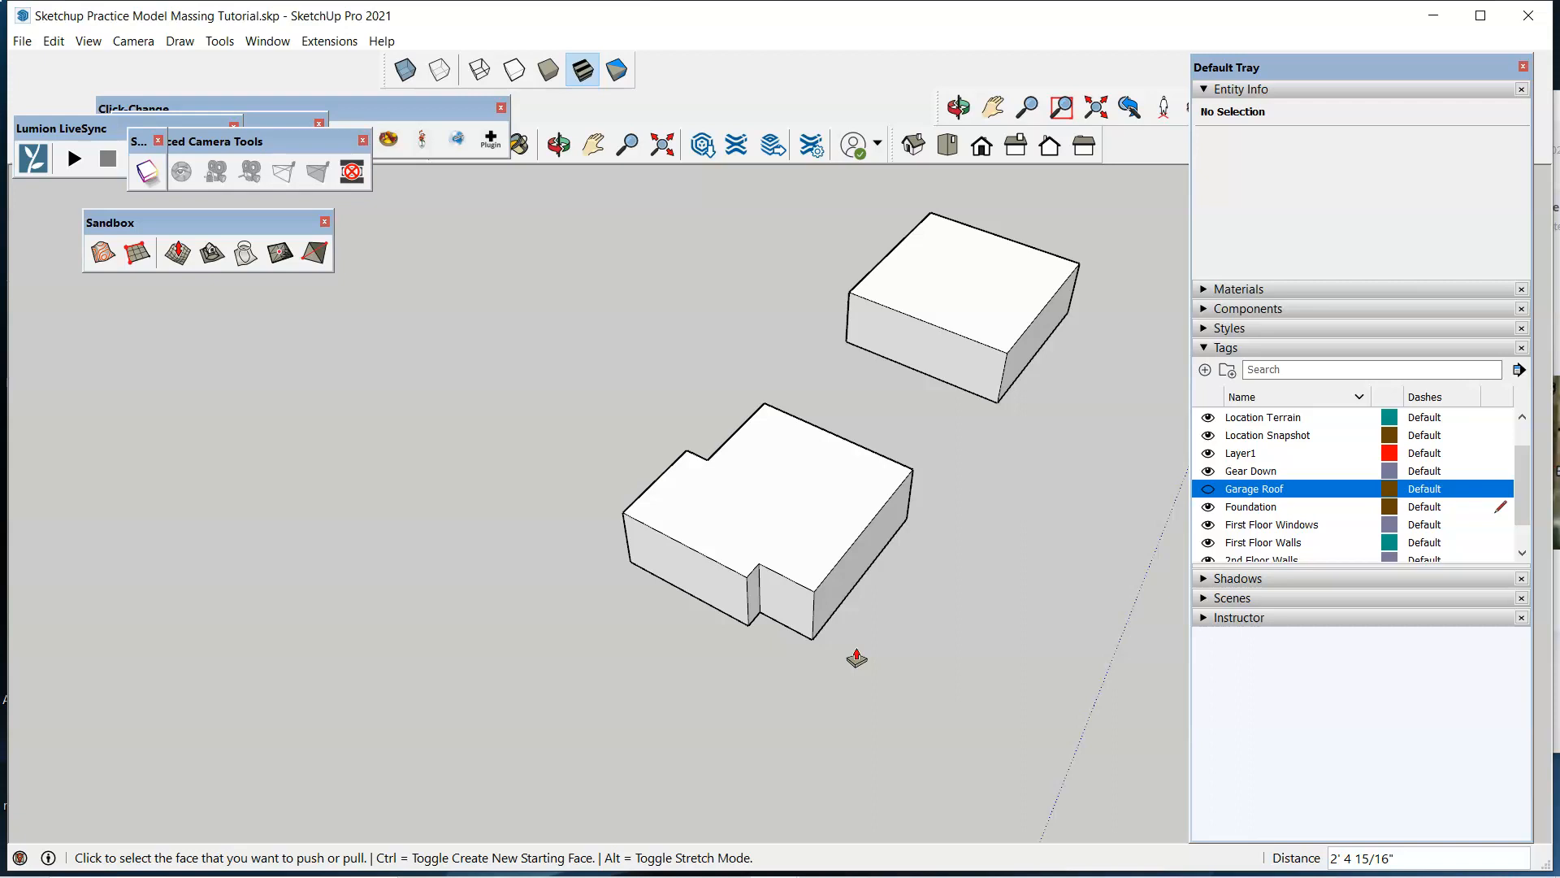
scroll(673, 650, down, 3)
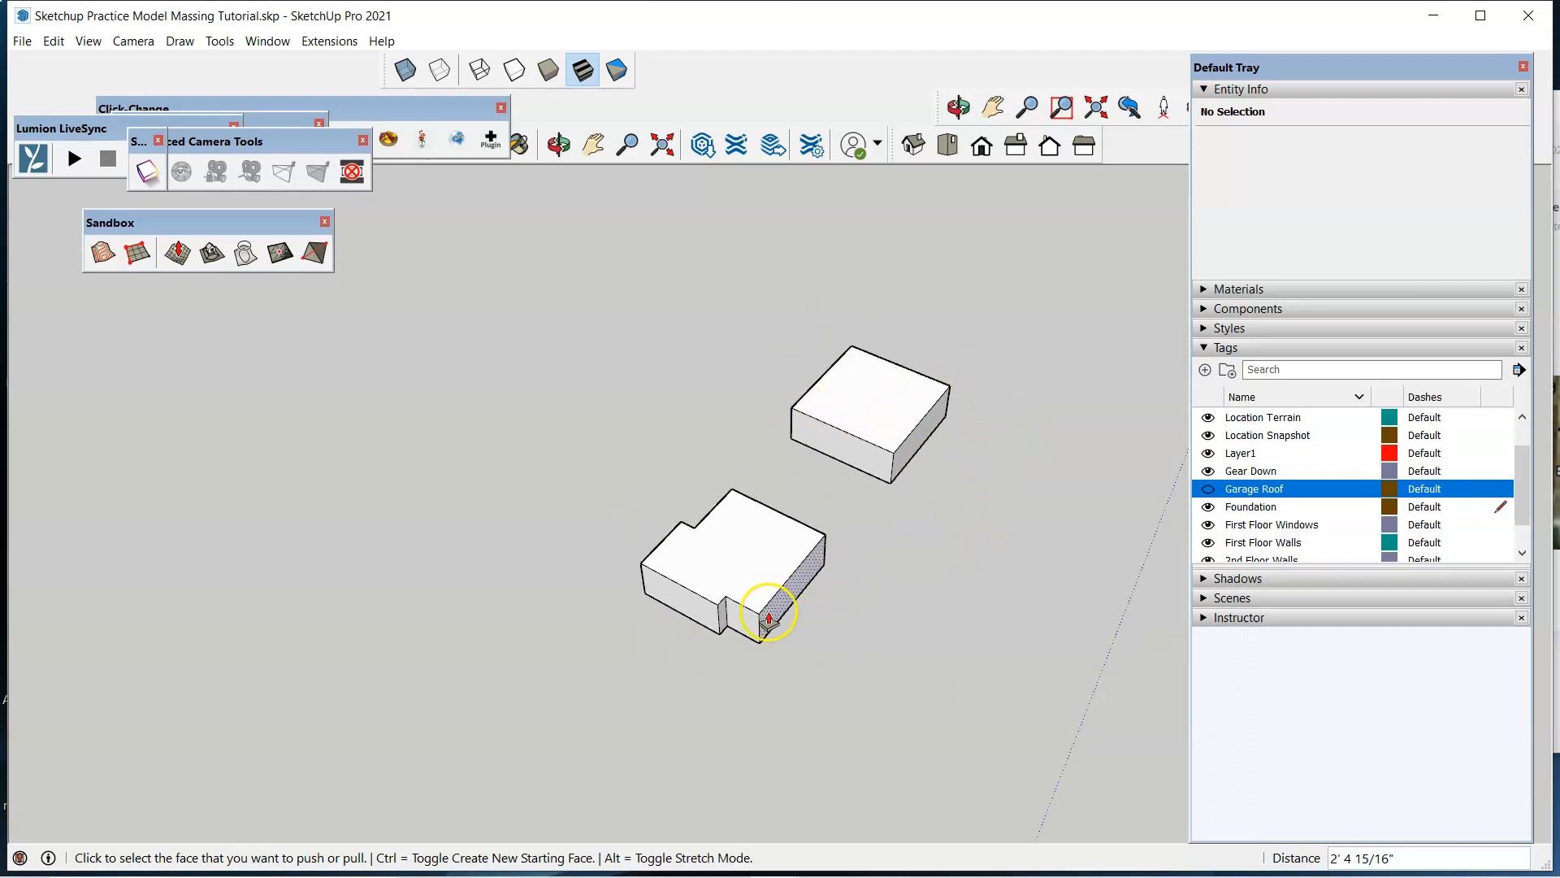
scroll(769, 620, up, 3)
mouse_move(609, 592)
middle_down()
mouse_move(790, 557)
mouse_move(908, 576)
mouse_move(774, 623)
mouse_move(637, 734)
middle_up()
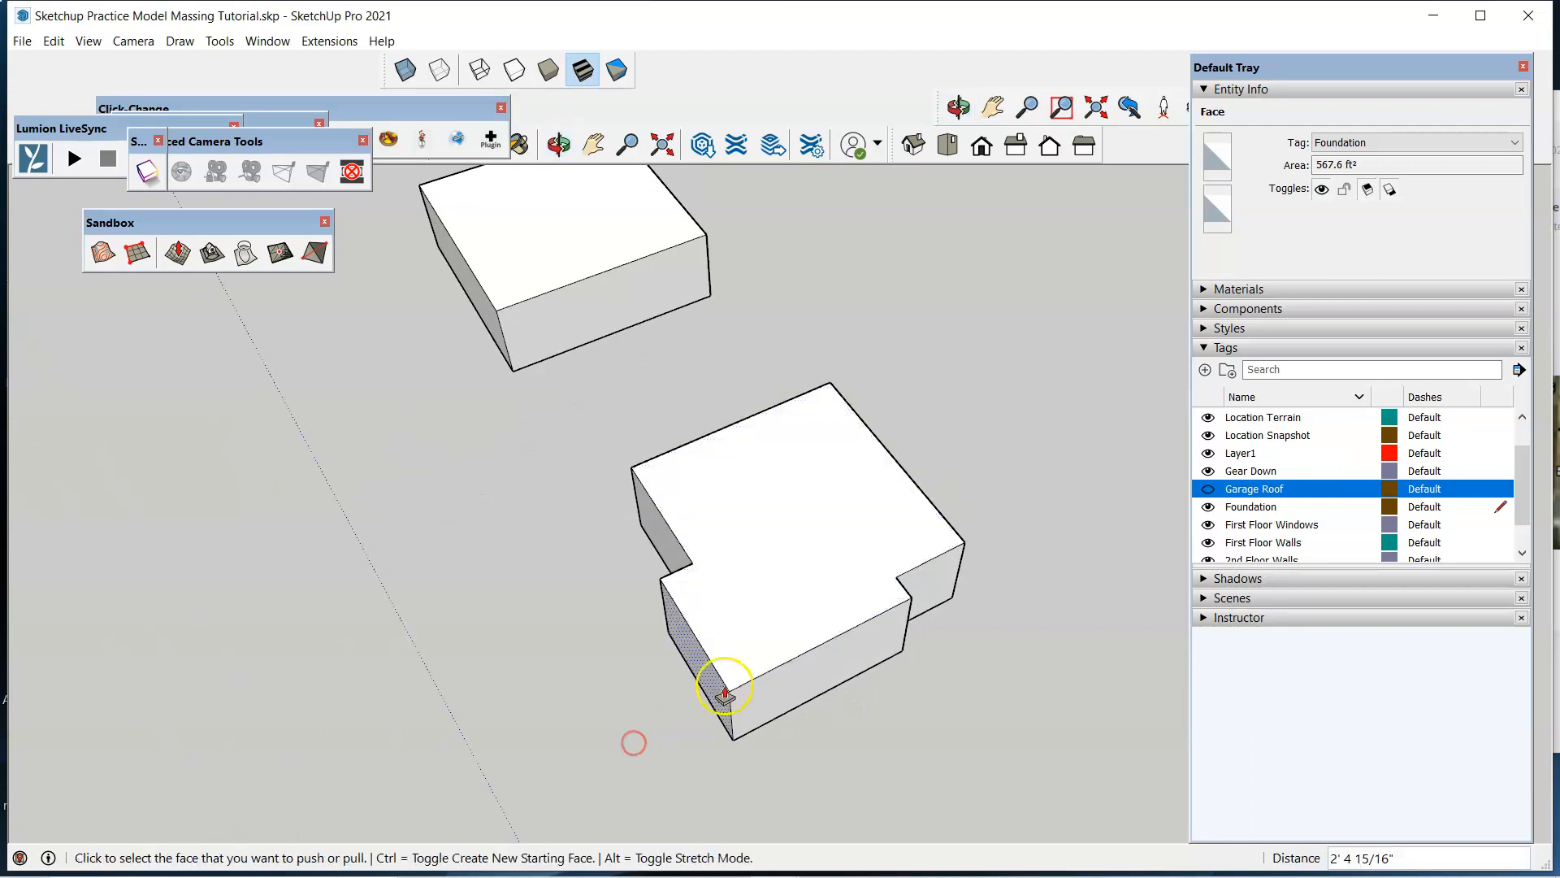
key(l)
click(688, 559)
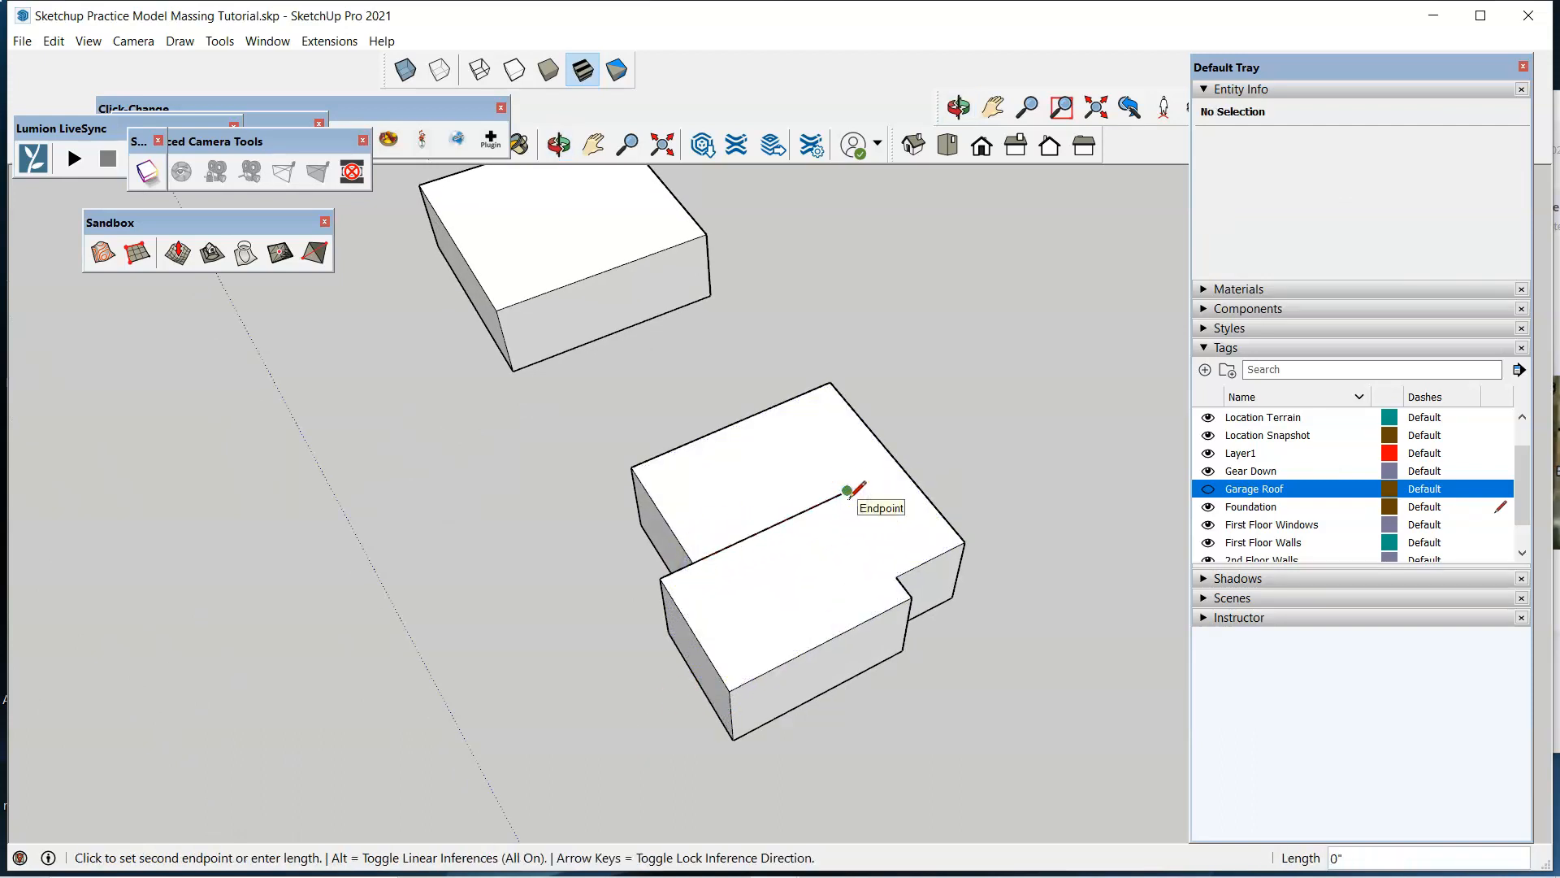
click(847, 490)
click(896, 579)
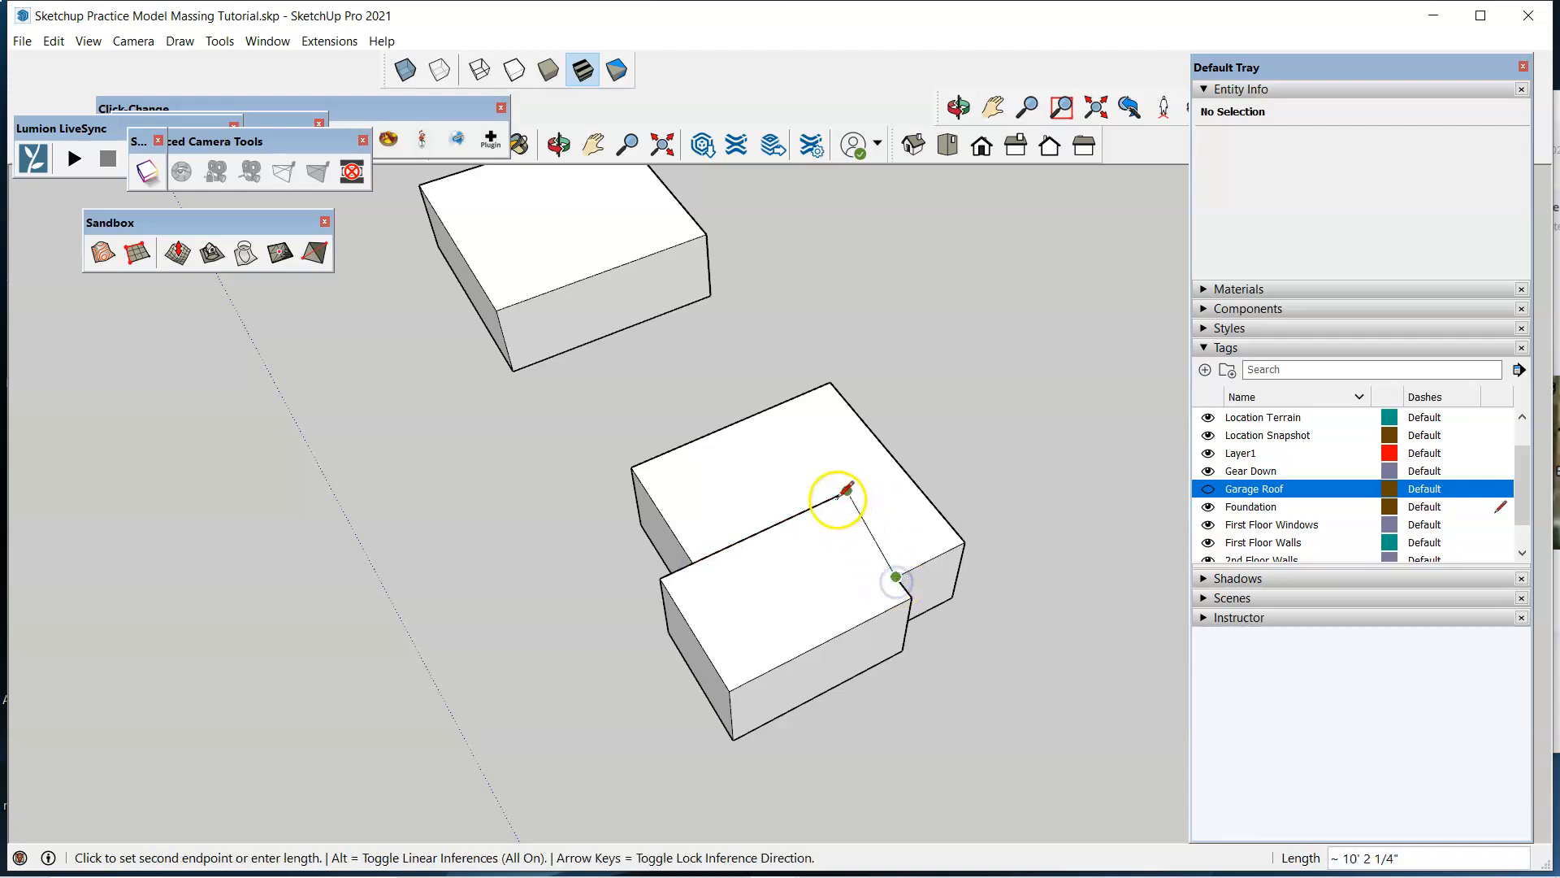
click(837, 501)
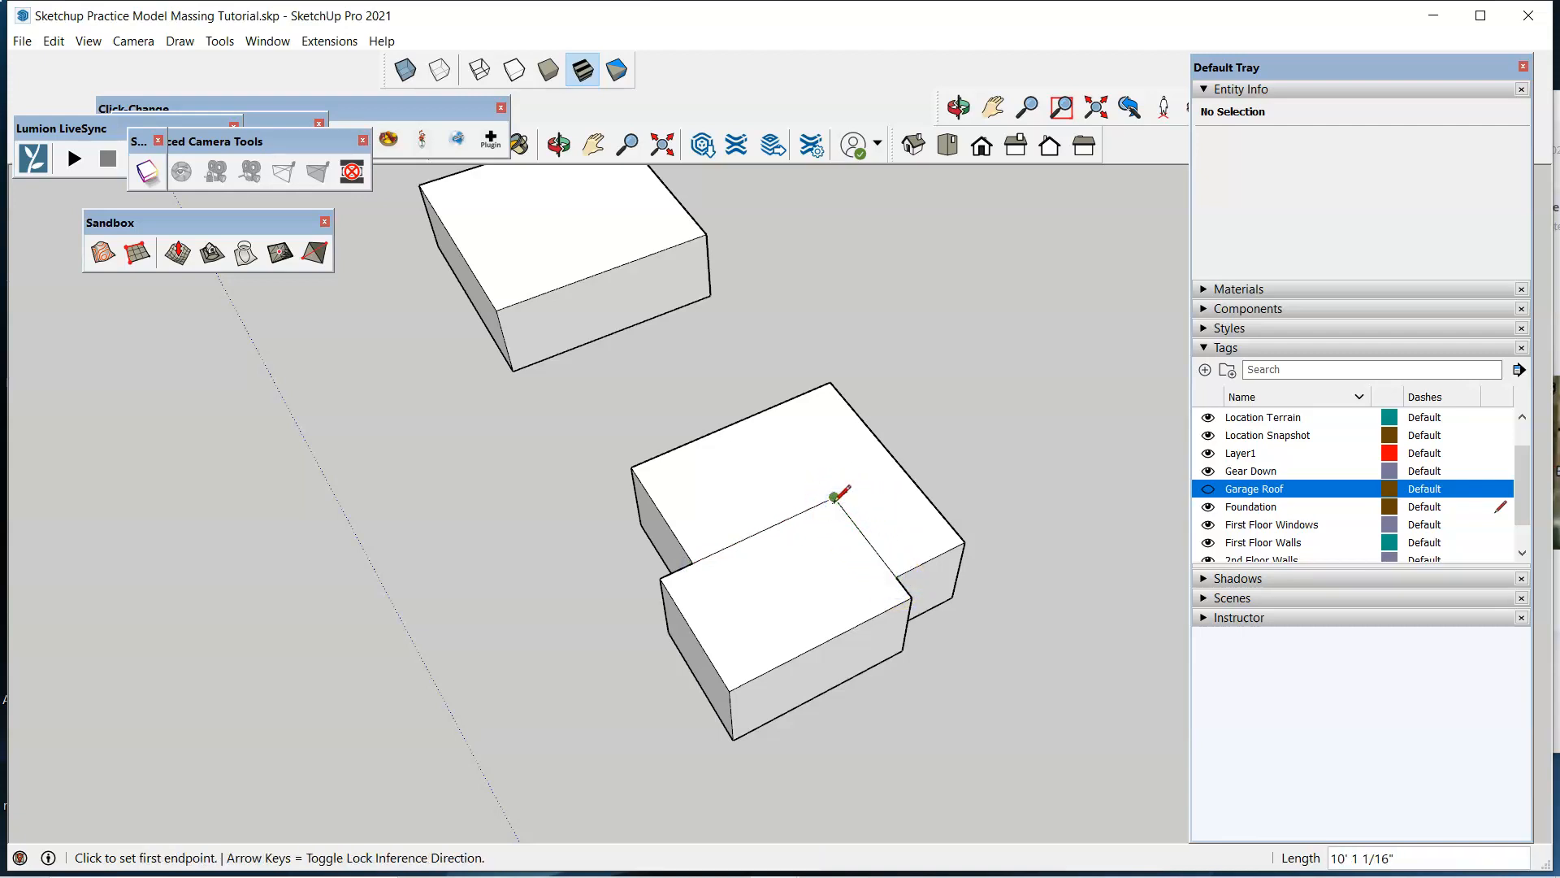
key(e)
Pull the marked-off rectangle of the top face up 3'.
middle_drag(975, 589, 1186, 429)
key(p)
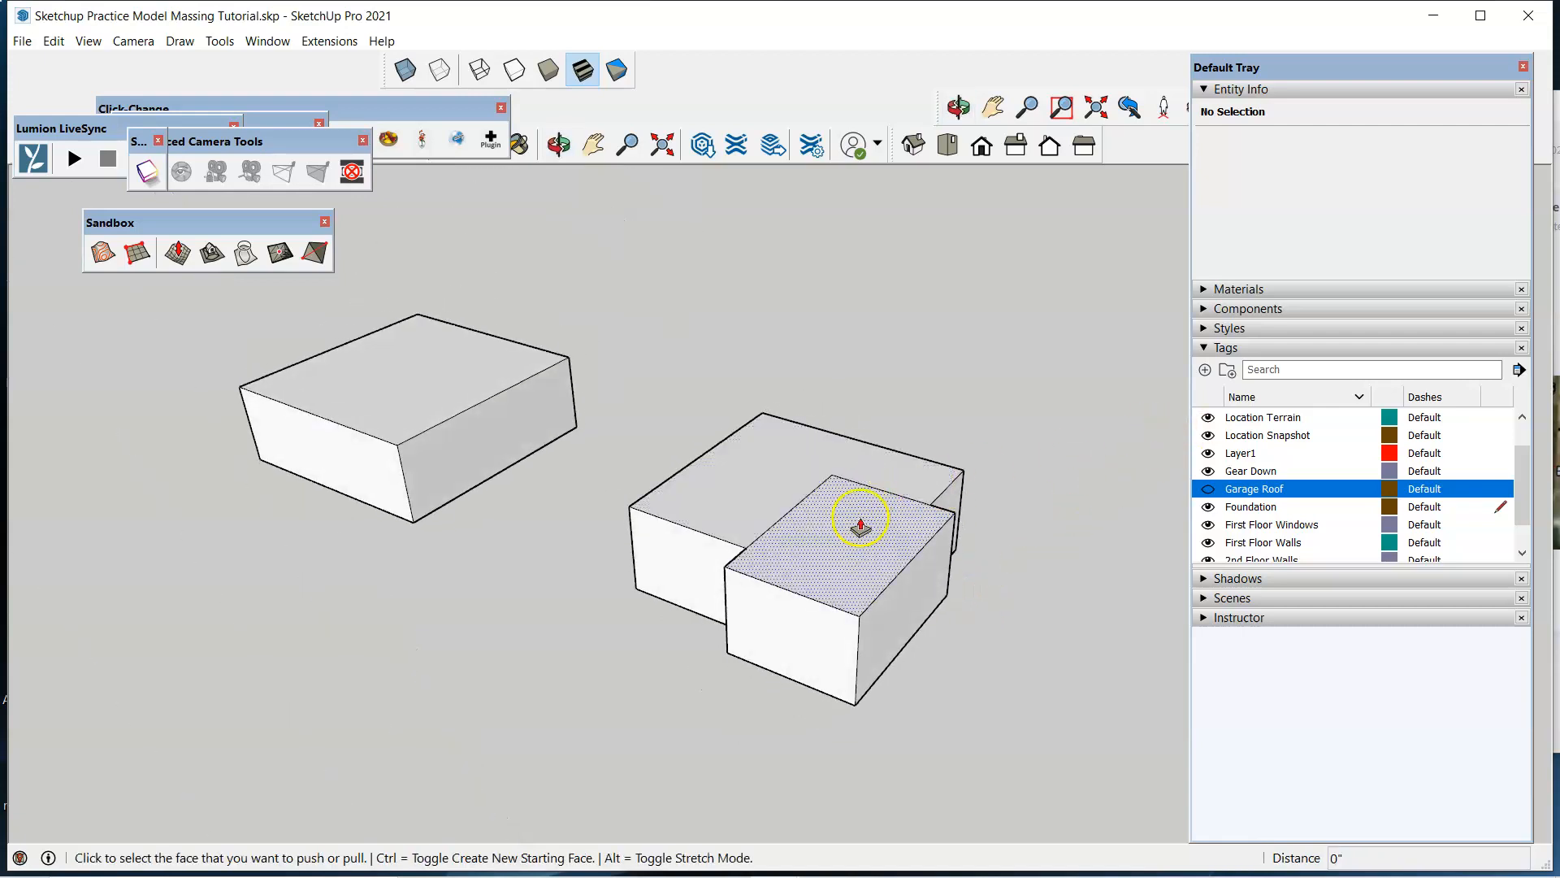
click(854, 546)
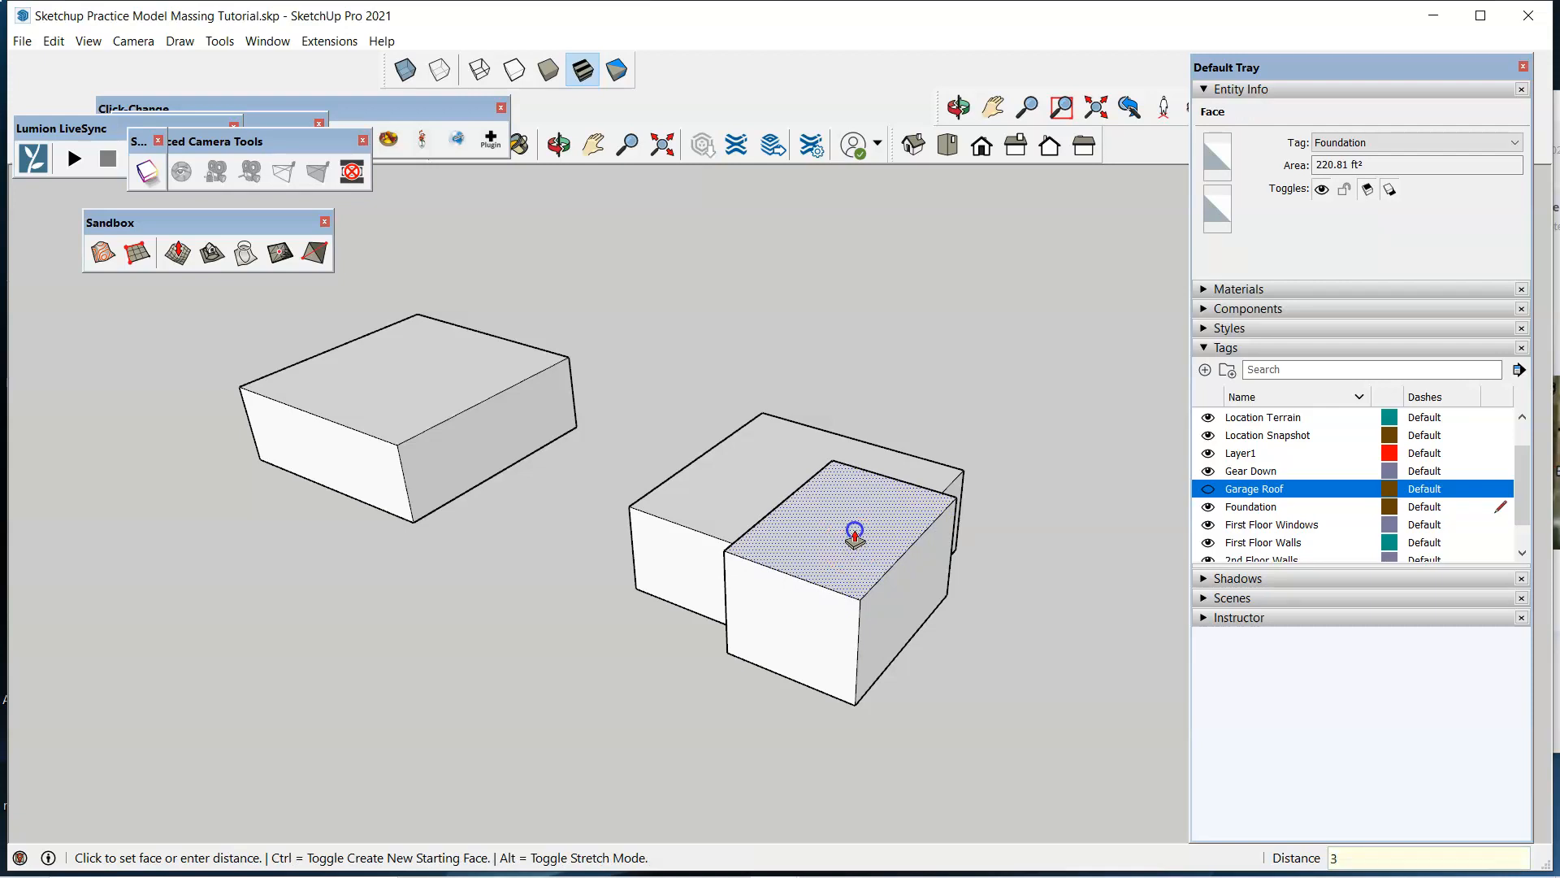
key(Return)
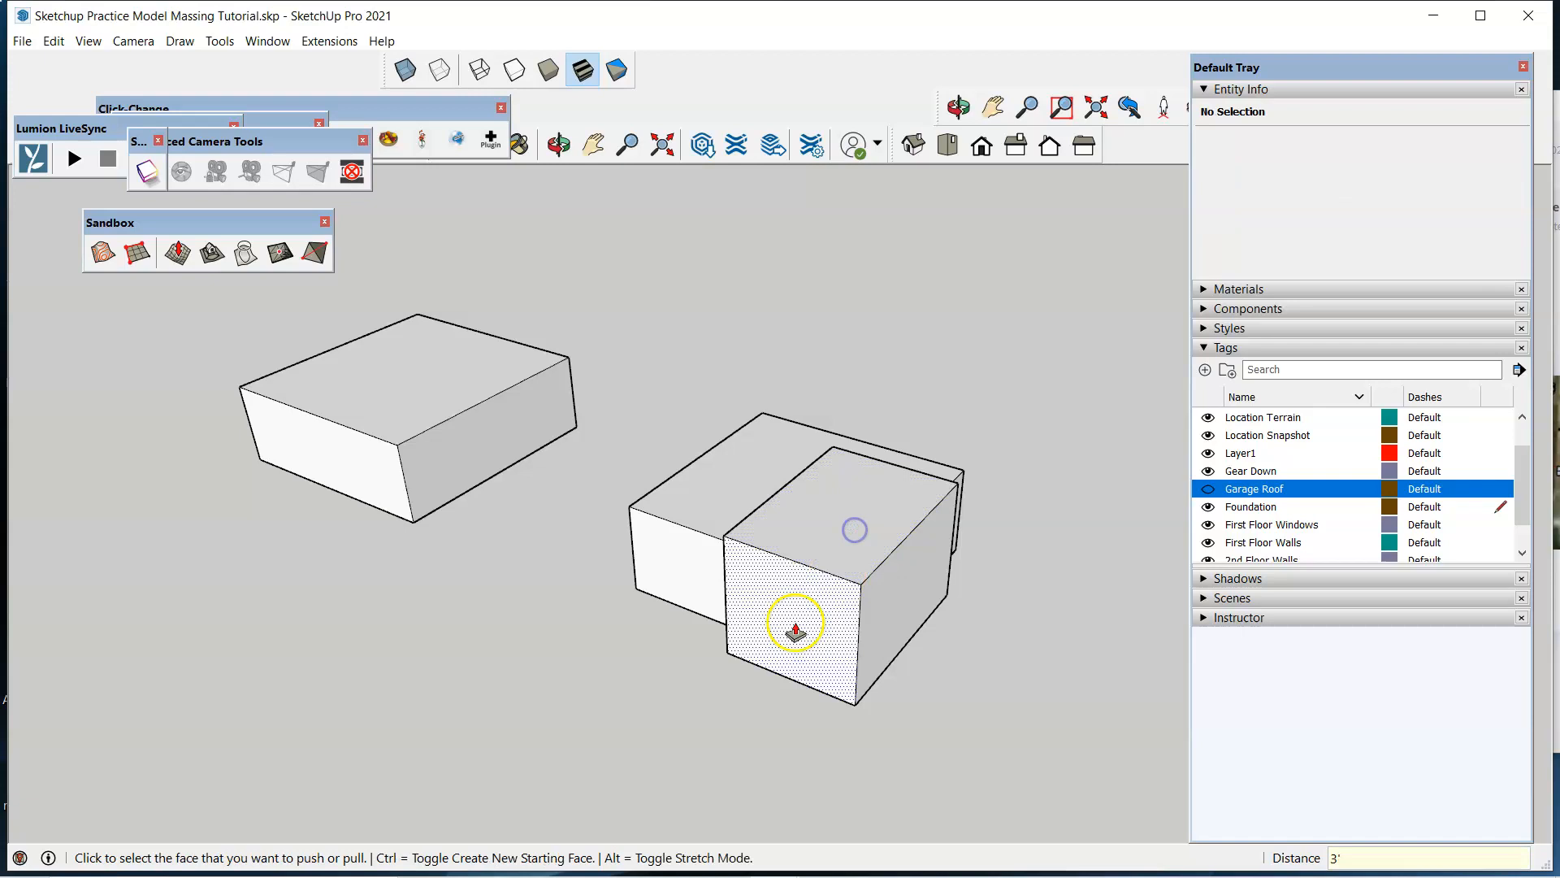
Draw two lines across the underside from the notches' inner corners until they meet, and erase the overshooting end.
mouse_move(793, 637)
middle_down()
mouse_move(863, 485)
mouse_move(815, 293)
middle_up()
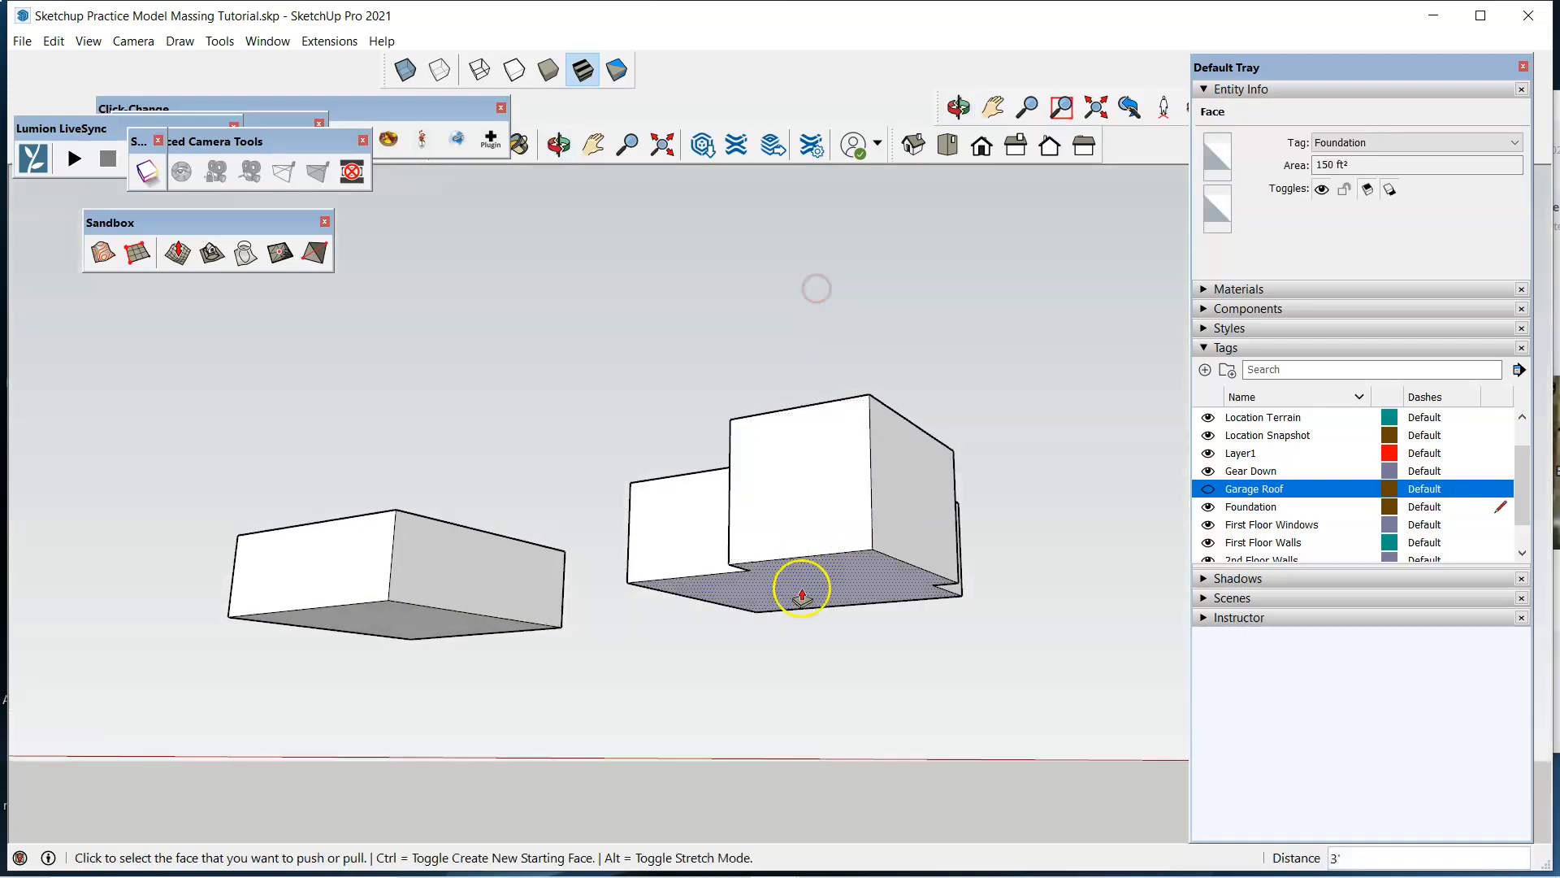
scroll(813, 589, up, 5)
middle_drag(752, 520, 630, 264)
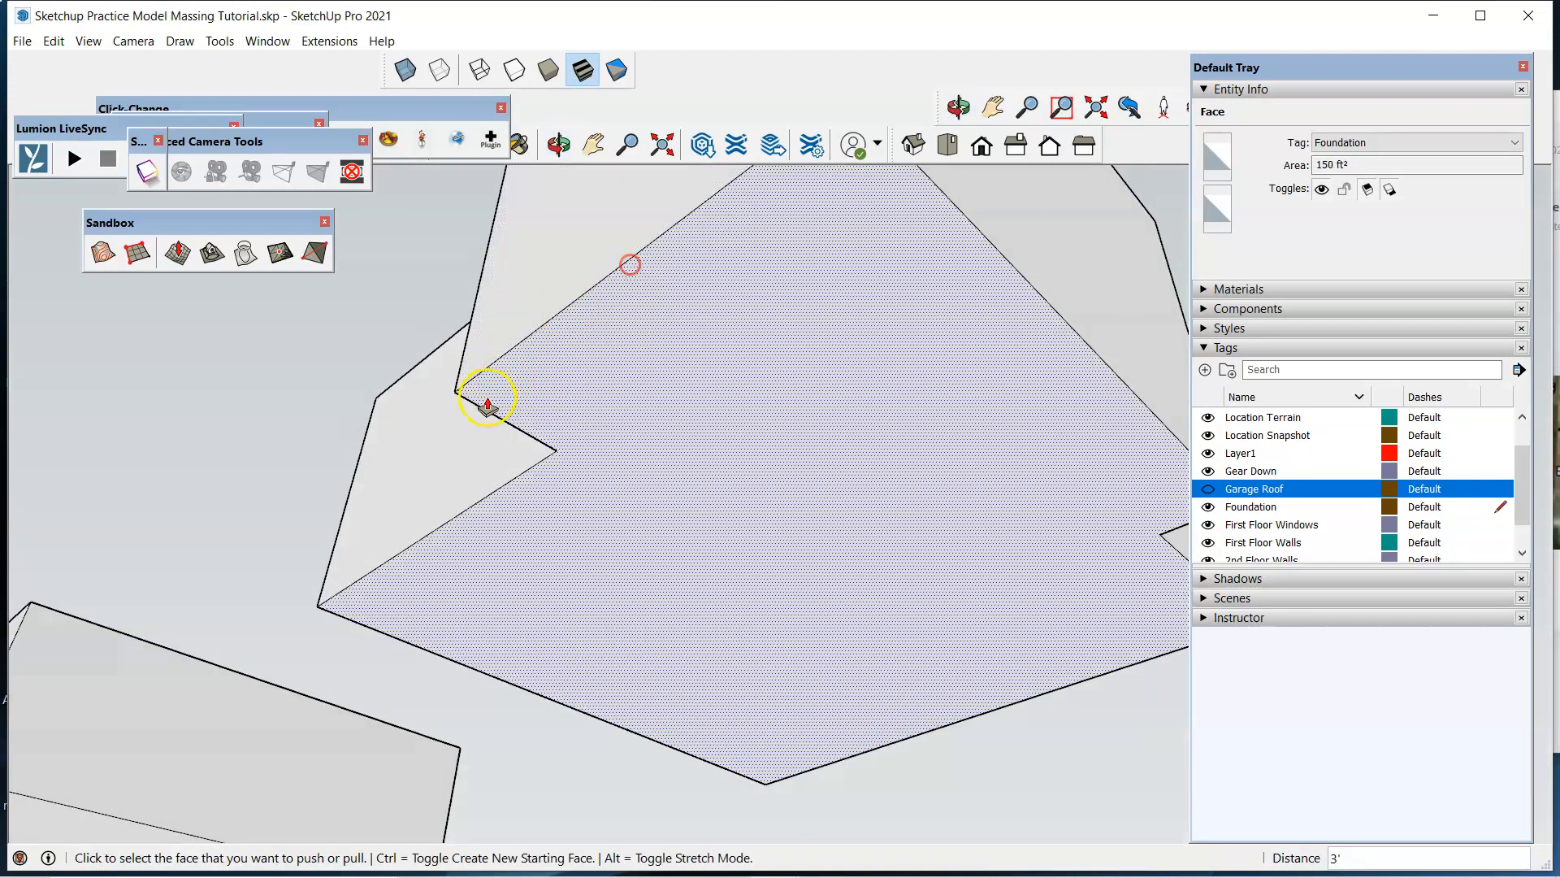
scroll(470, 393, down, 3)
key(l)
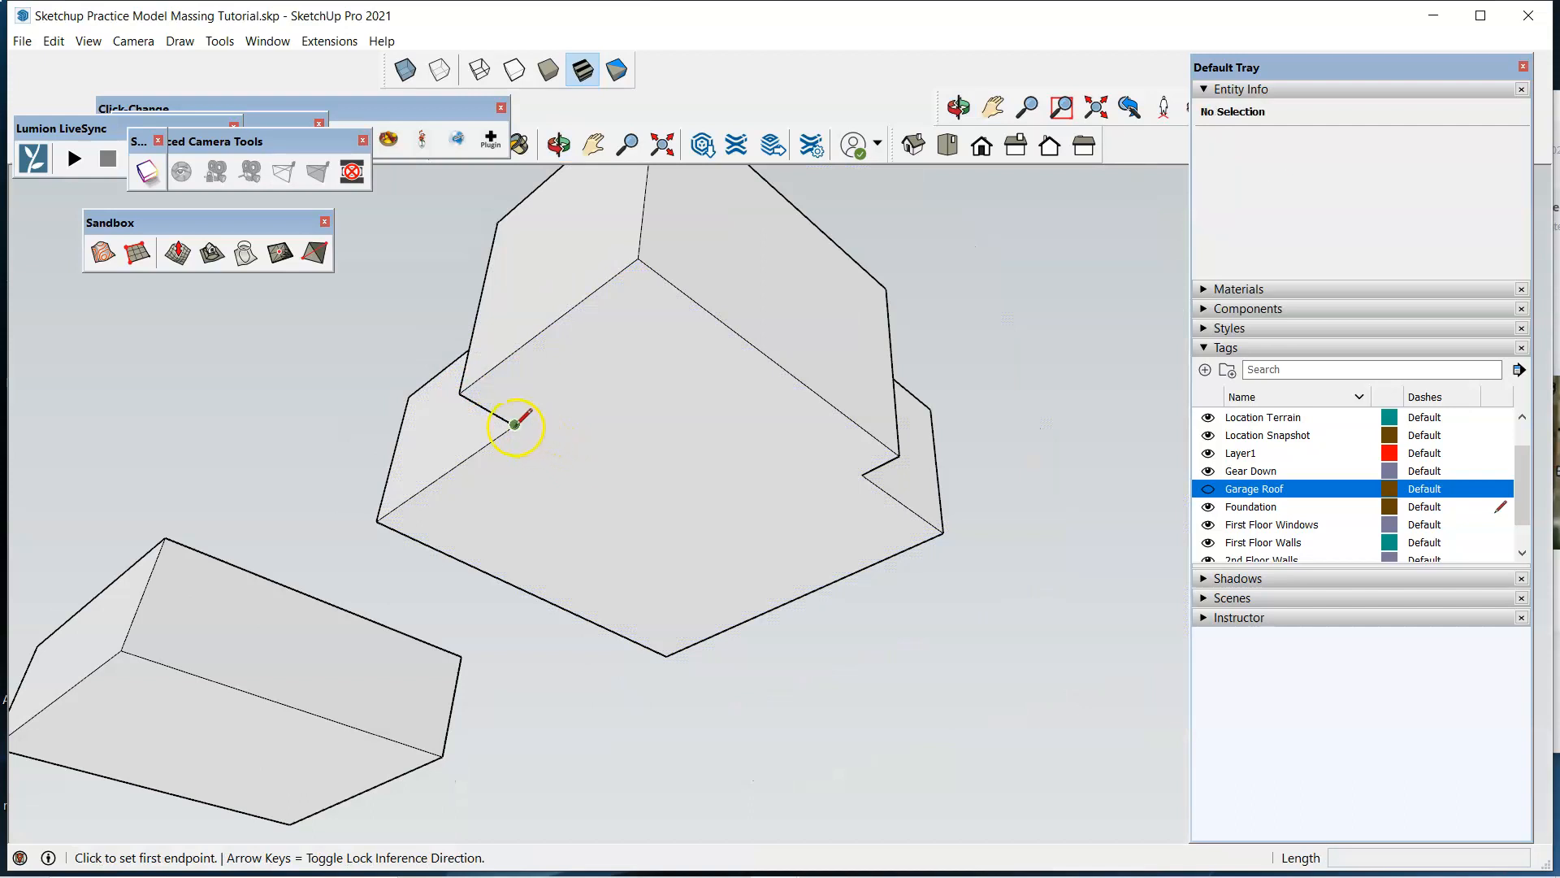
click(514, 423)
click(743, 557)
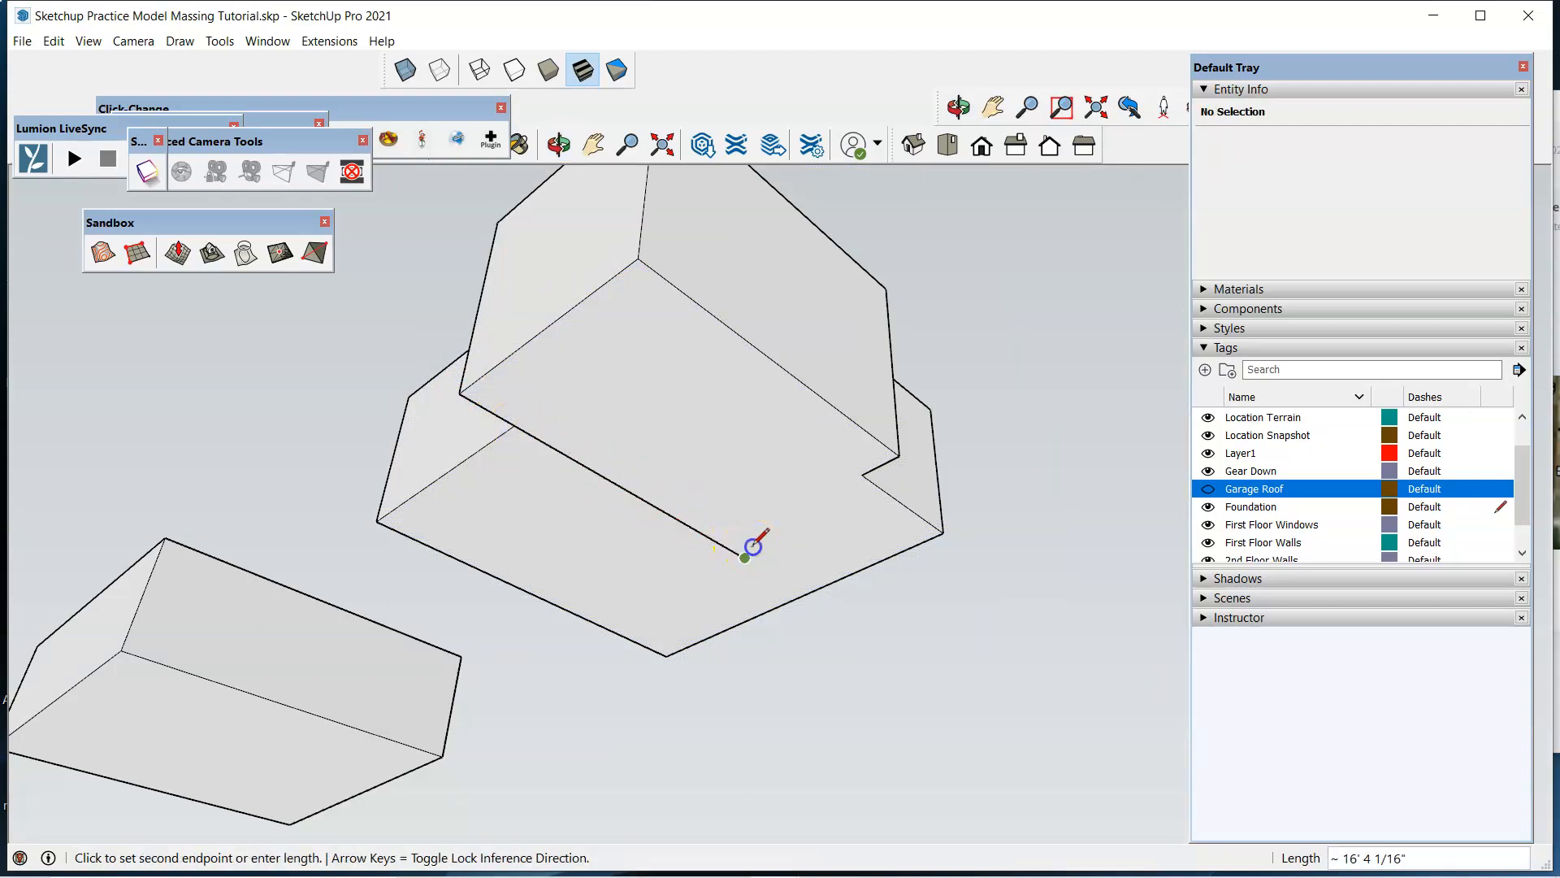
key(Escape)
click(861, 476)
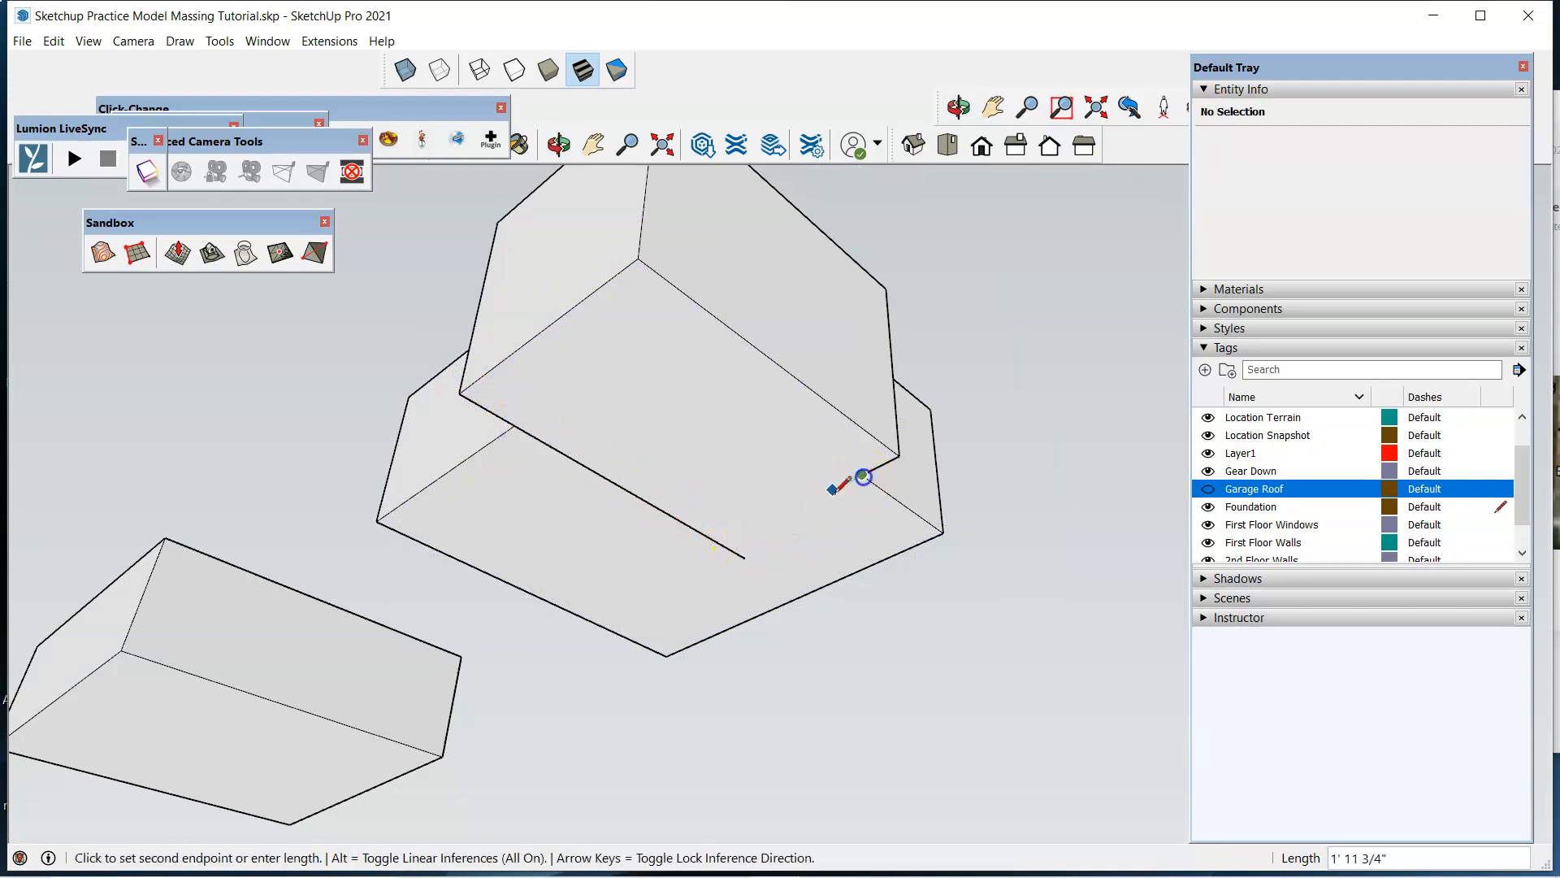
click(724, 551)
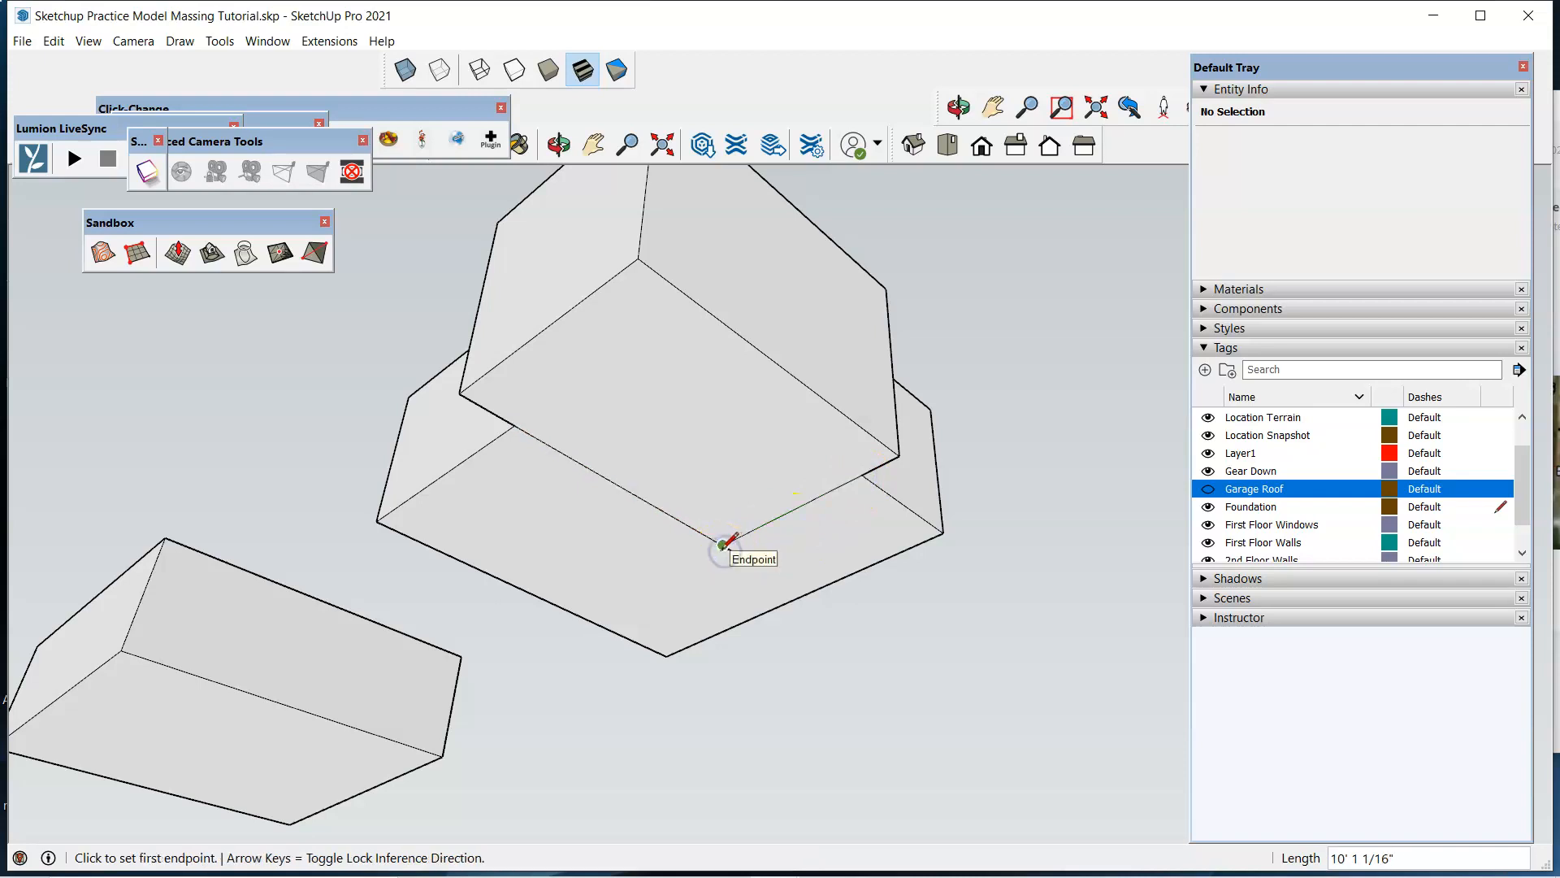
key(e)
click(730, 552)
Push the marked-off rectangle of the underside upward 3'.
mouse_move(788, 599)
middle_down()
mouse_move(794, 547)
mouse_move(1097, 808)
middle_up()
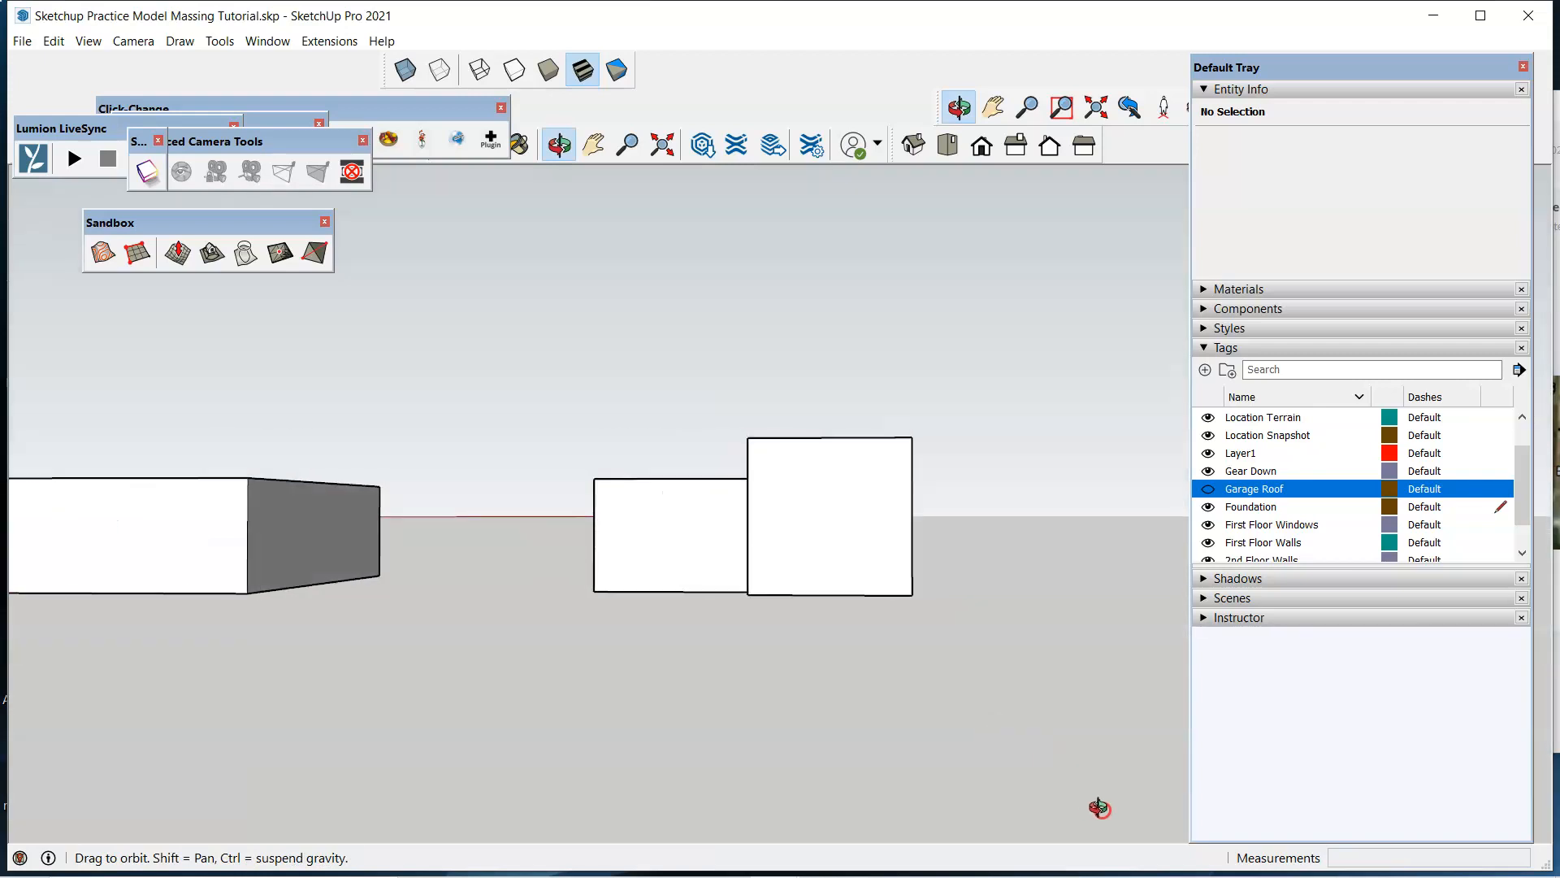
mouse_move(812, 599)
middle_down()
mouse_move(923, 685)
mouse_move(996, 717)
middle_up()
scroll(805, 495, up, 6)
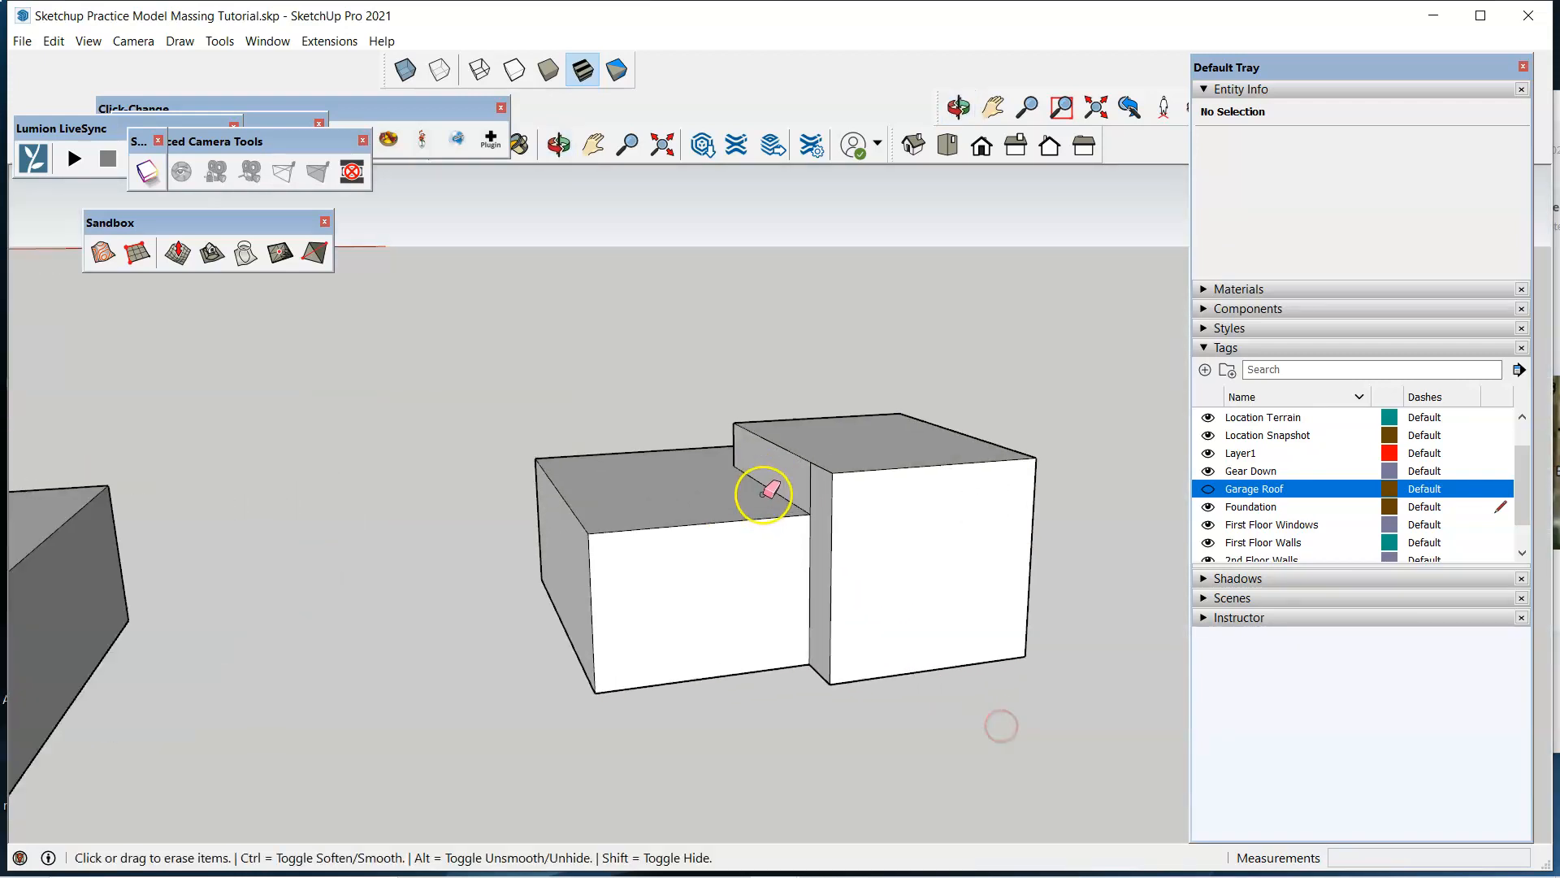
click(849, 480)
scroll(940, 616, down, 5)
middle_drag(941, 617, 670, 222)
key(p)
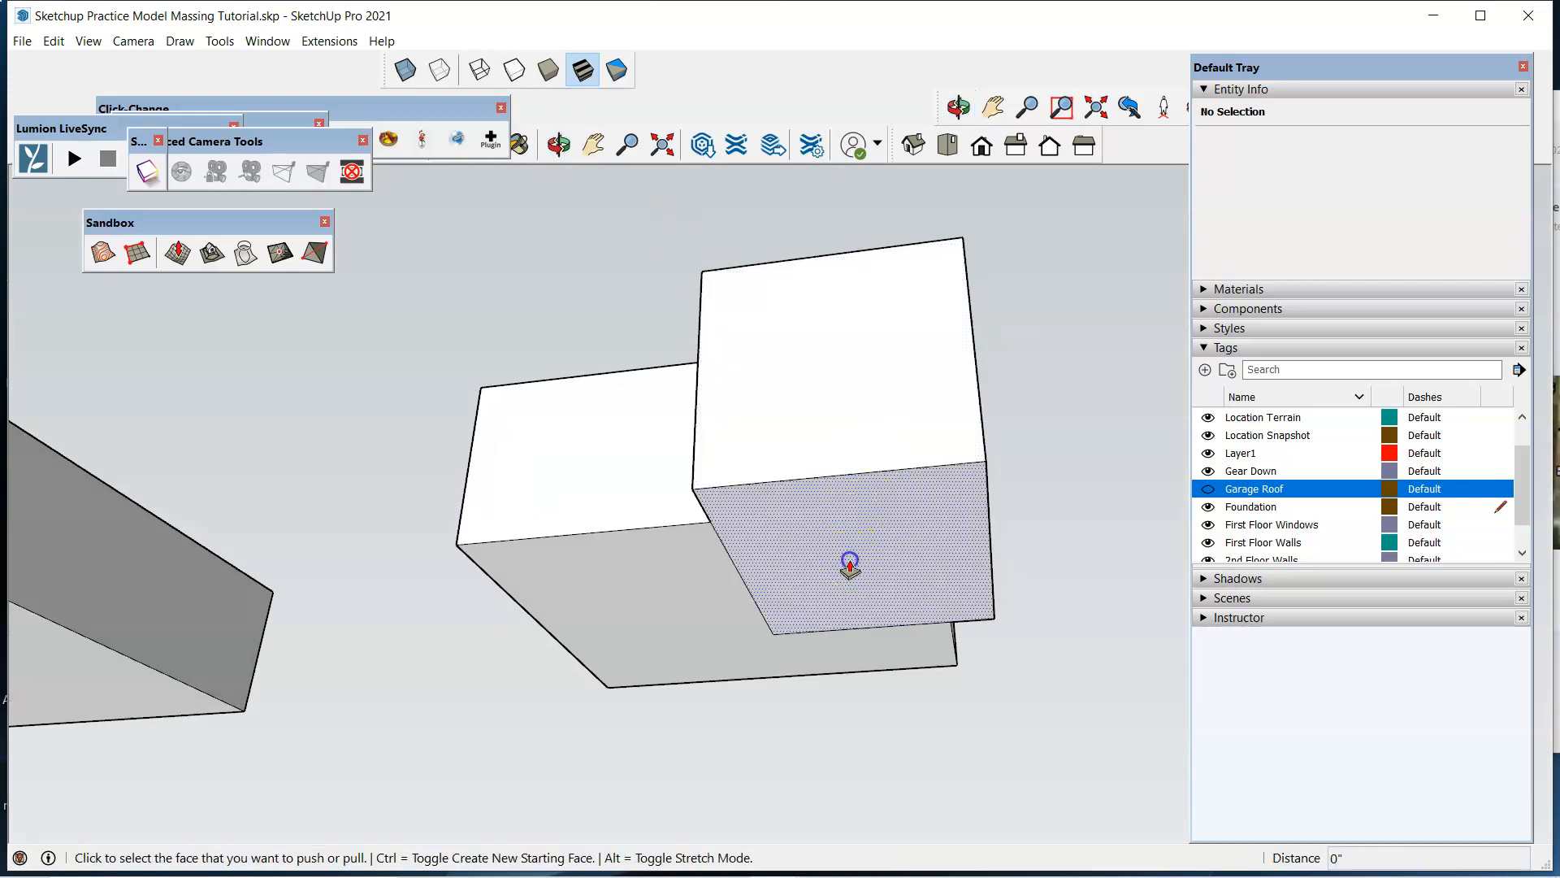
click(847, 559)
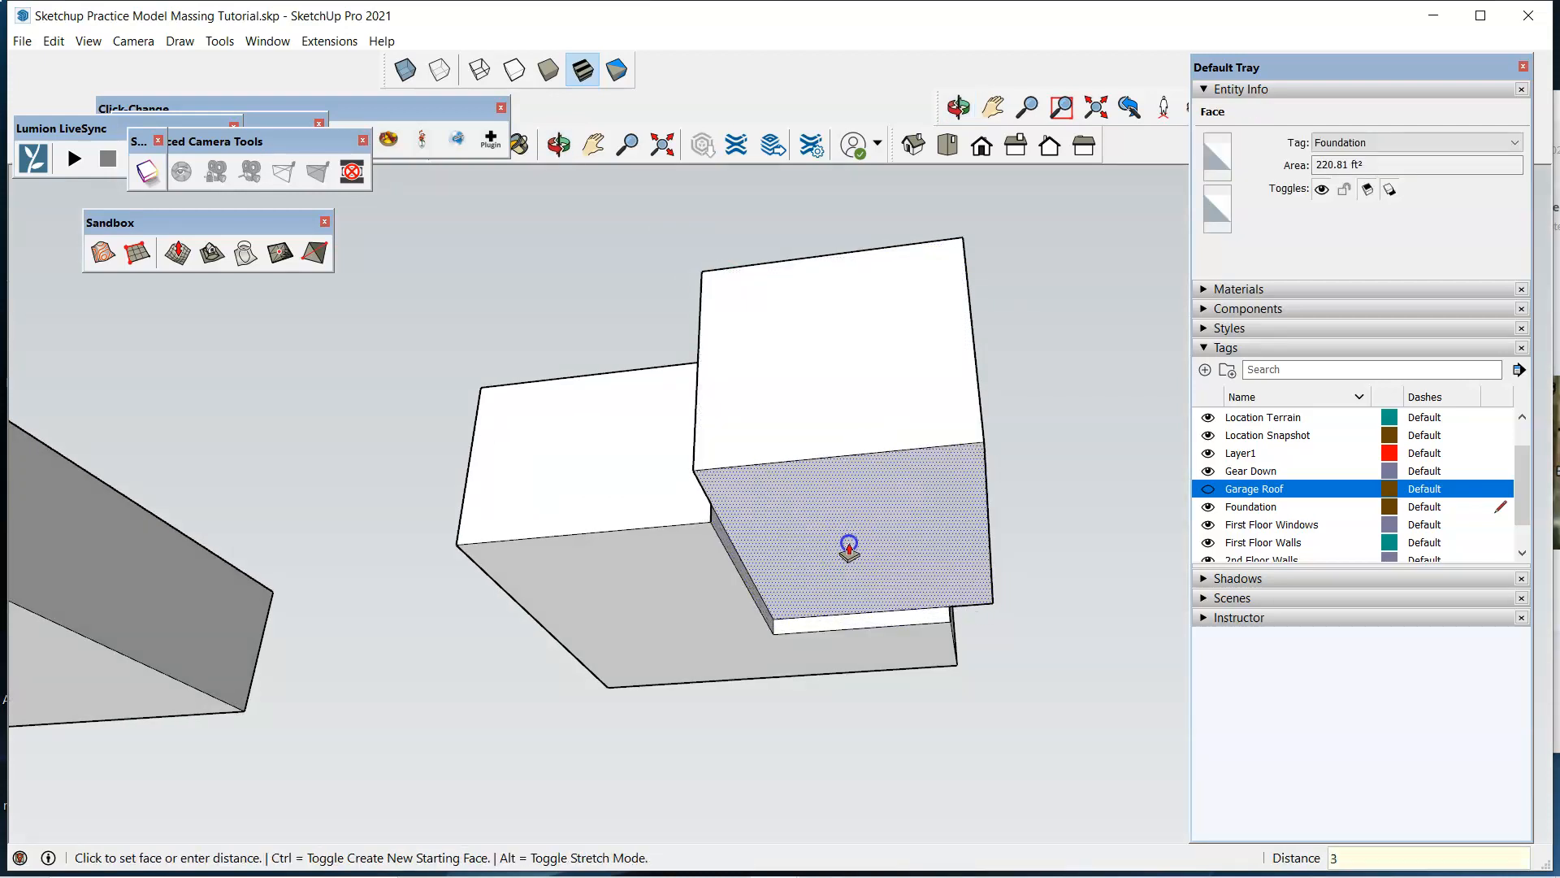
click(846, 544)
Erase the leftover vertical seam on the side of the raised section near the notch.
middle_drag(846, 540, 993, 759)
scroll(807, 630, down, 2)
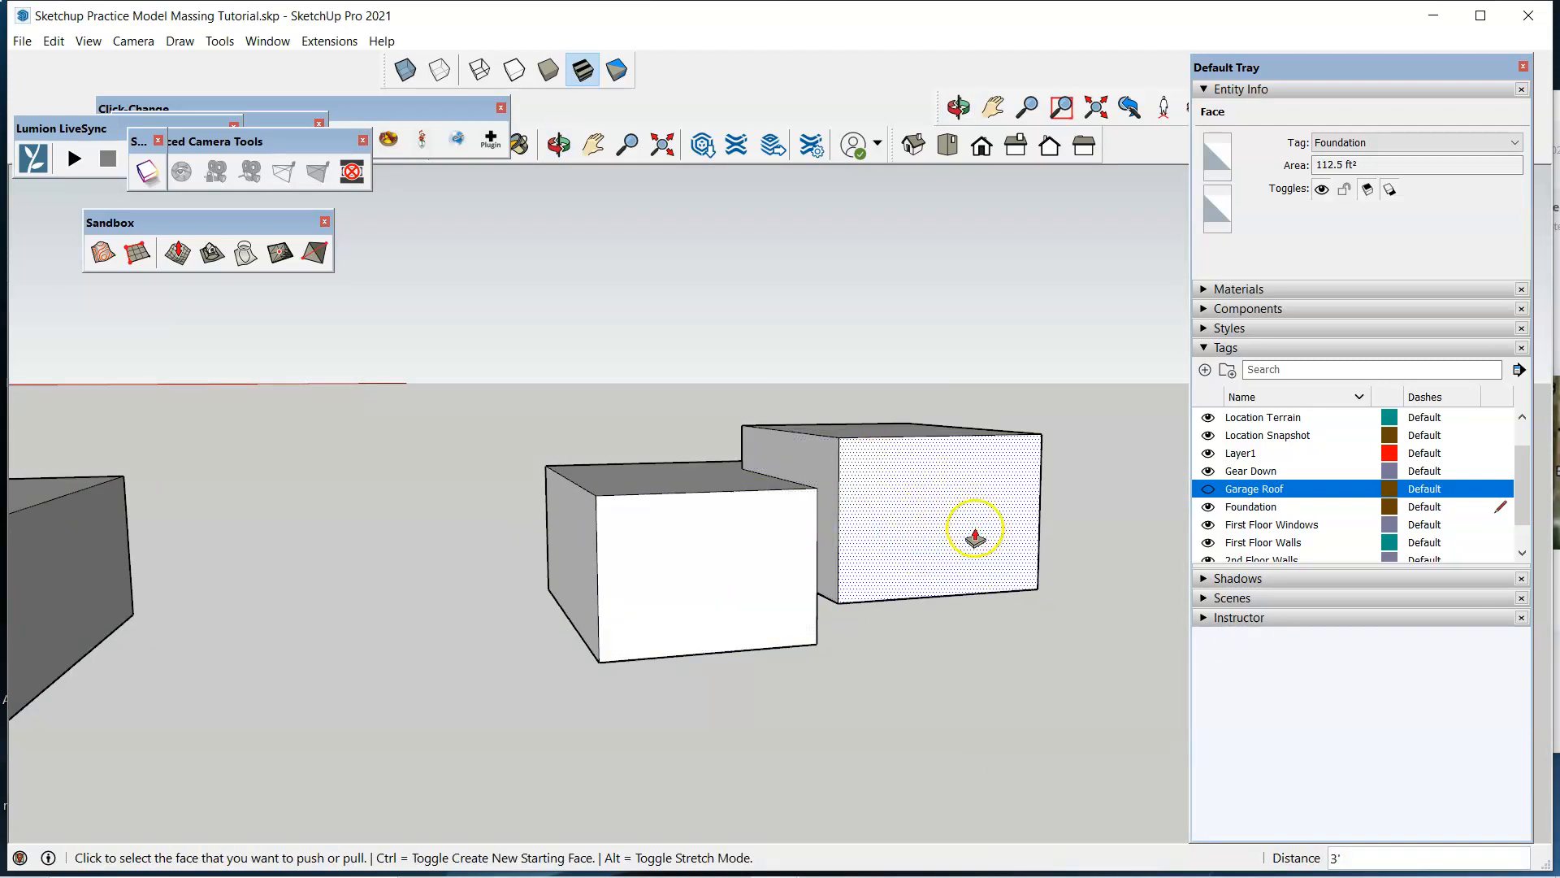
scroll(800, 617, down, 1)
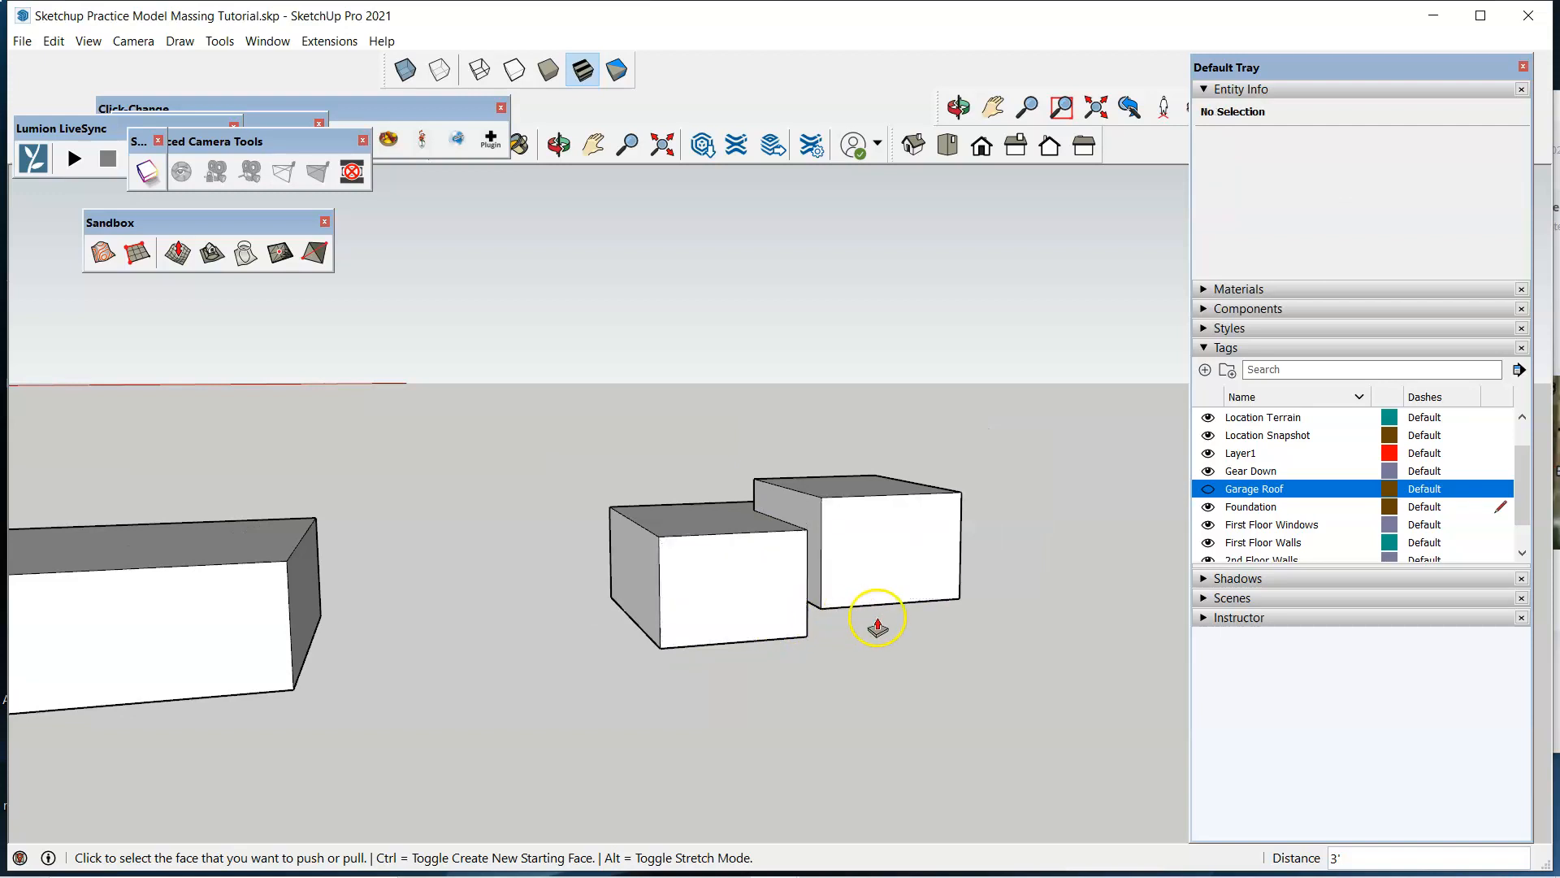
scroll(876, 632, up, 2)
middle_drag(876, 639, 630, 605)
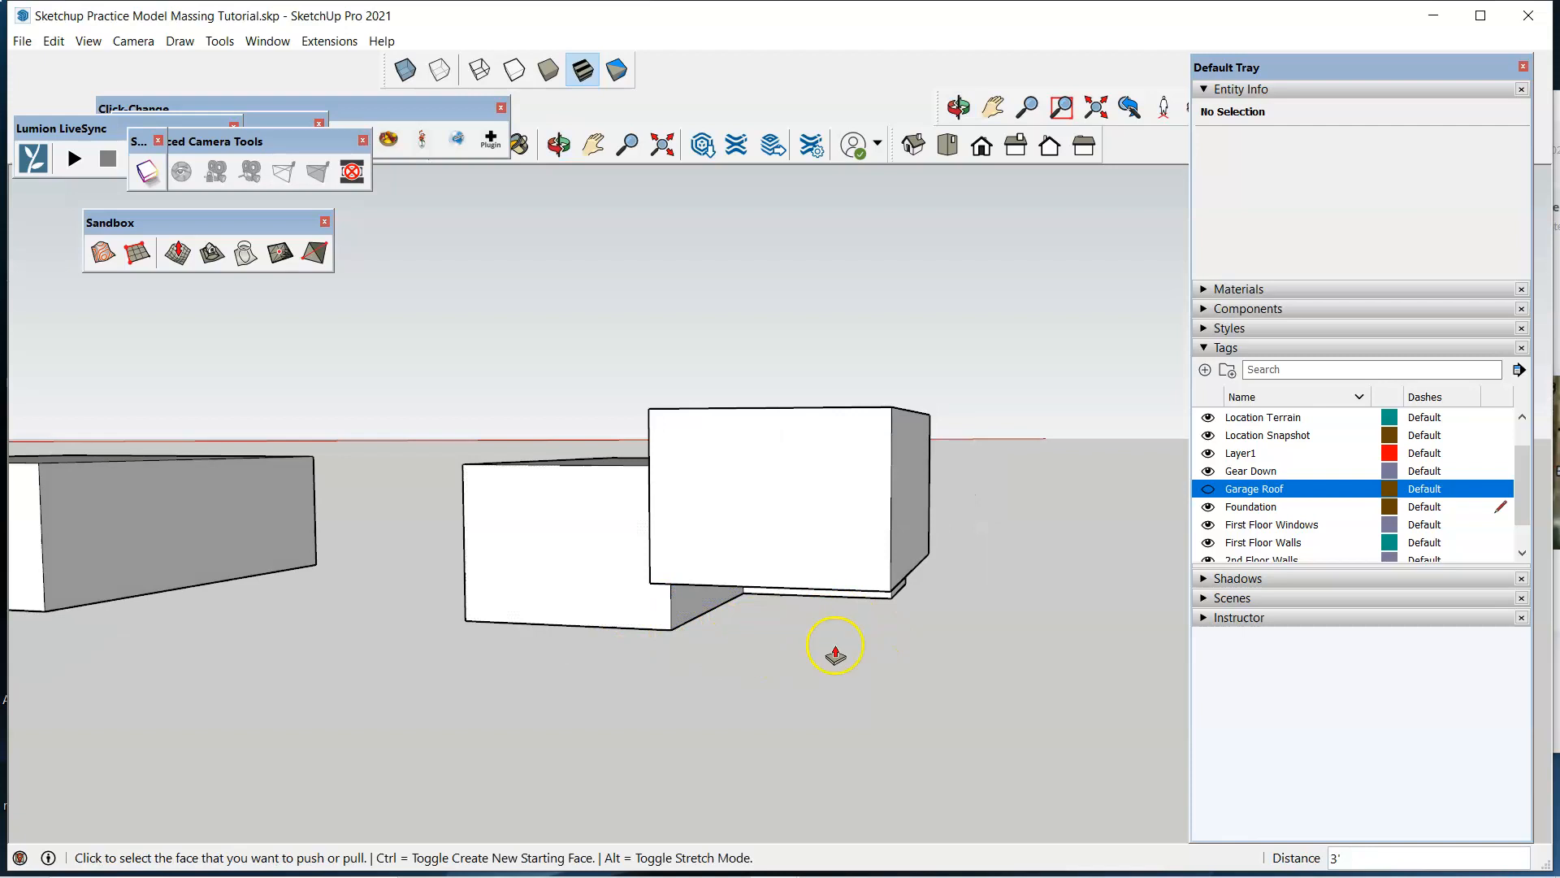
middle_drag(839, 642, 1076, 714)
middle_drag(759, 616, 1044, 424)
key(e)
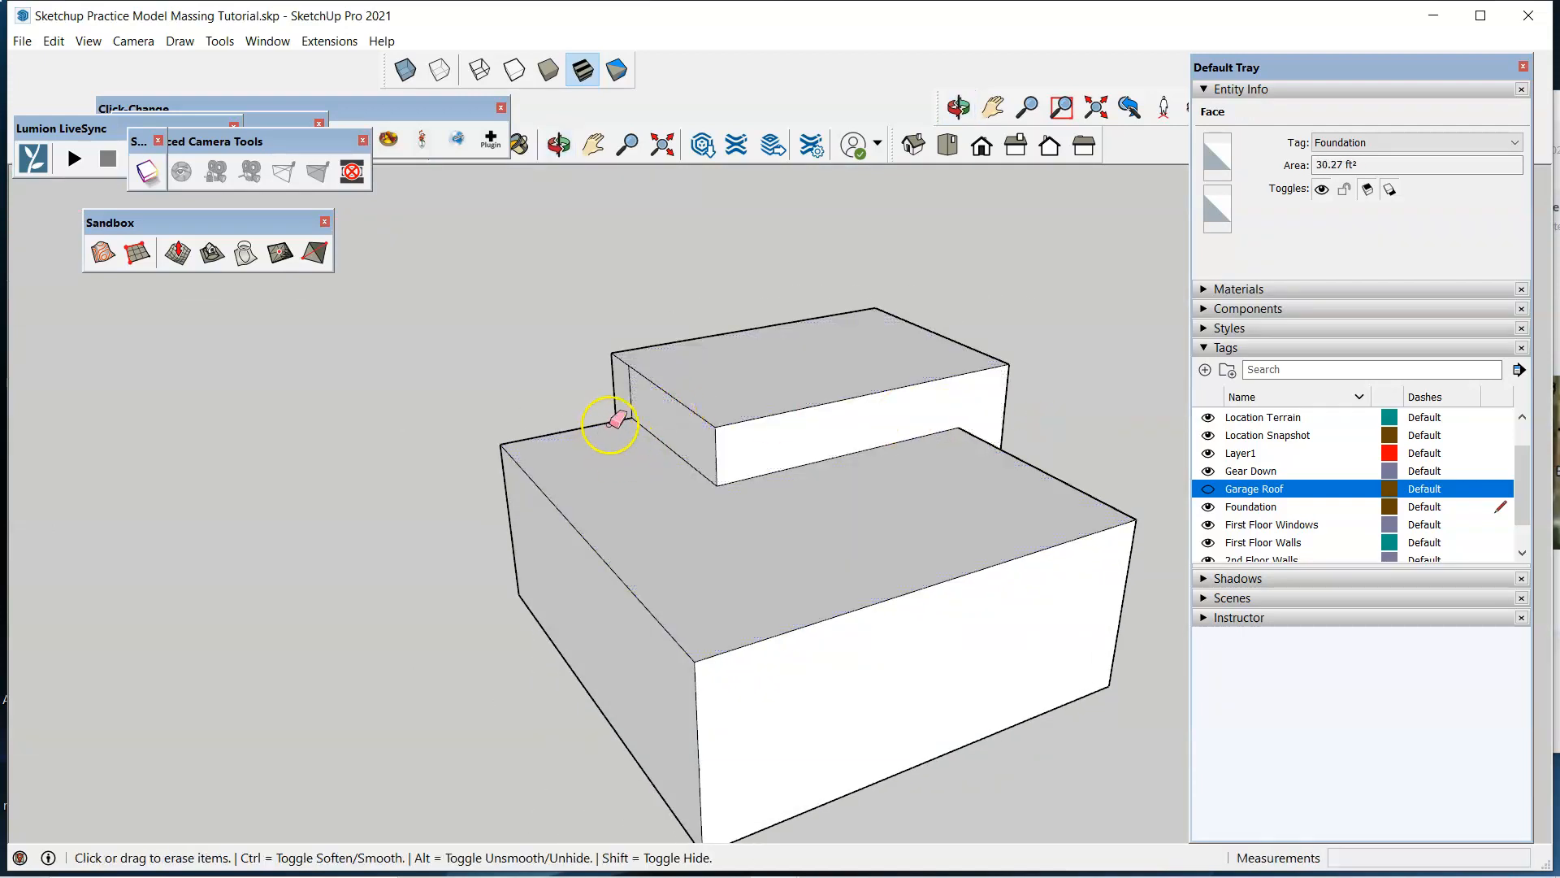
drag(639, 404, 637, 405)
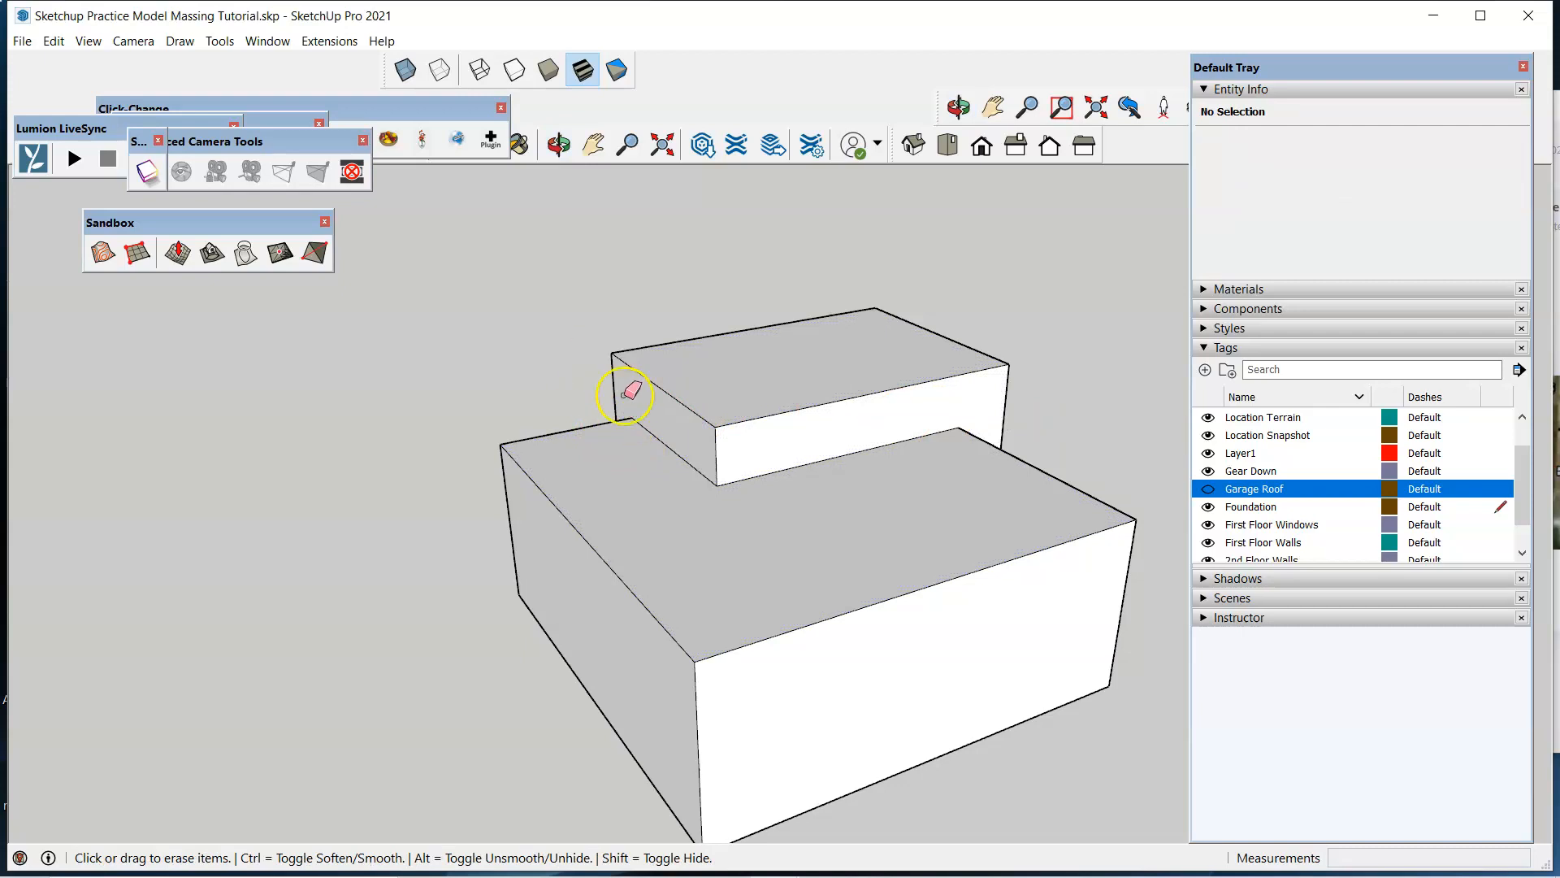
Undo the seam removal, the underside changes and the upward pull of the top rectangle.
scroll(713, 464, down, 2)
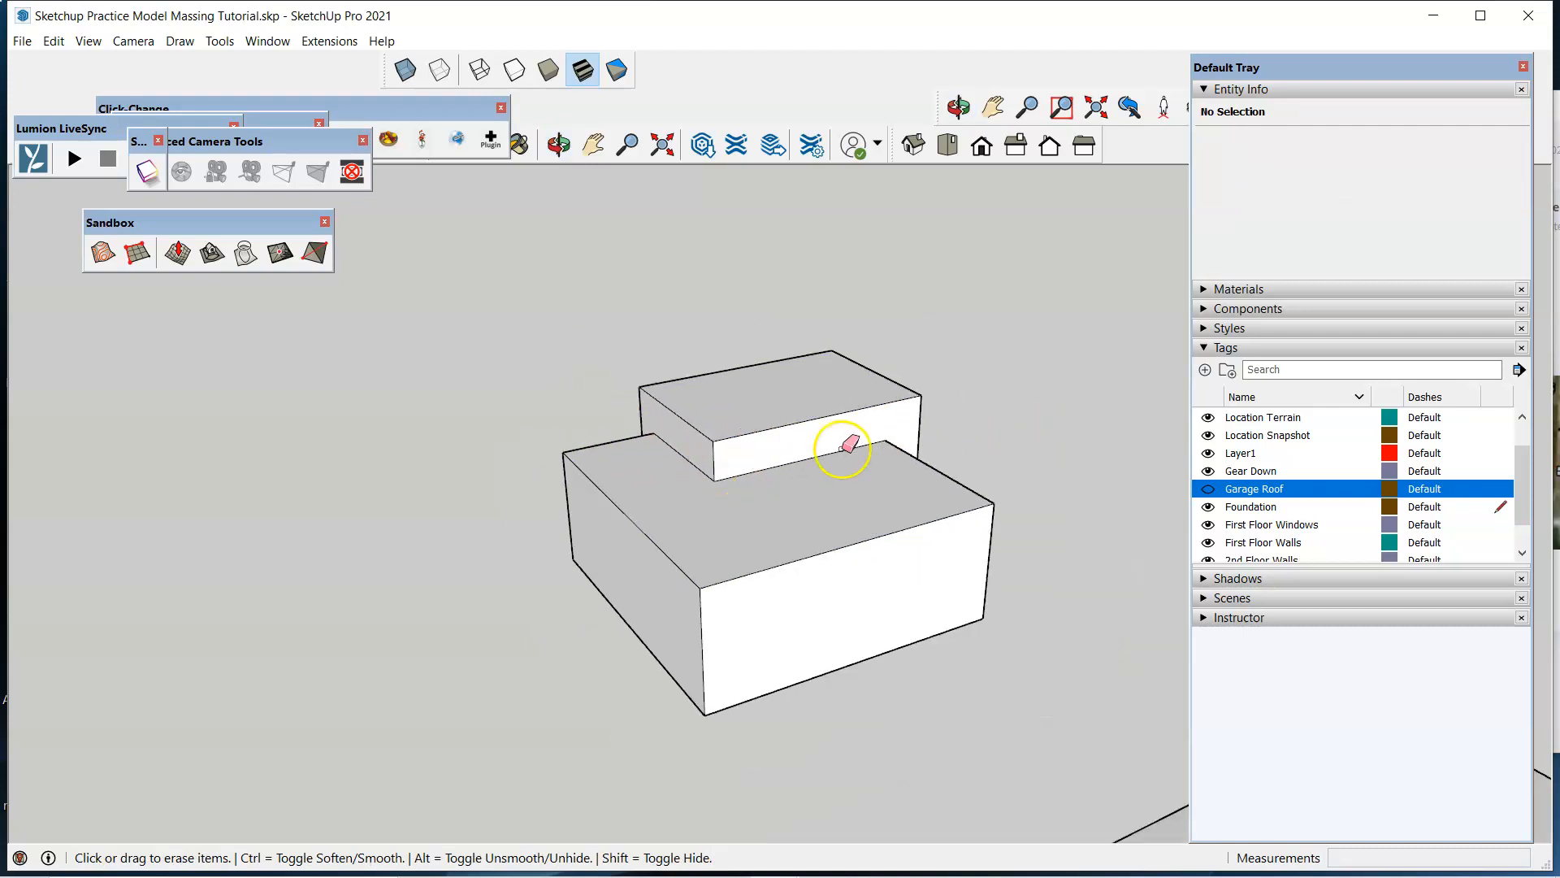
key(ctrl+z)
key(ctrl+z)
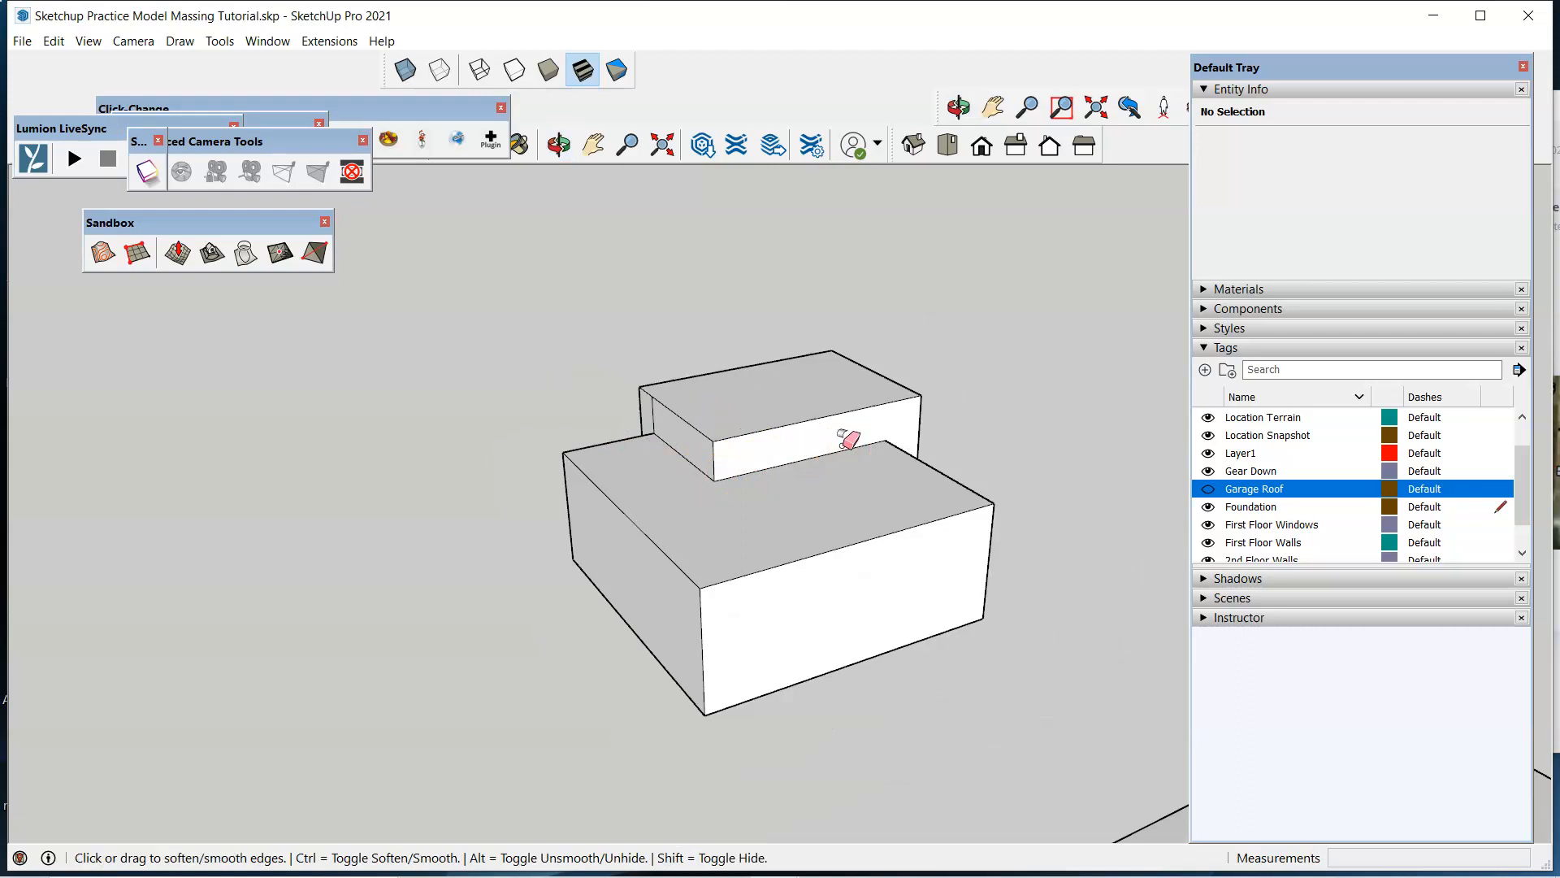
key(ctrl+z)
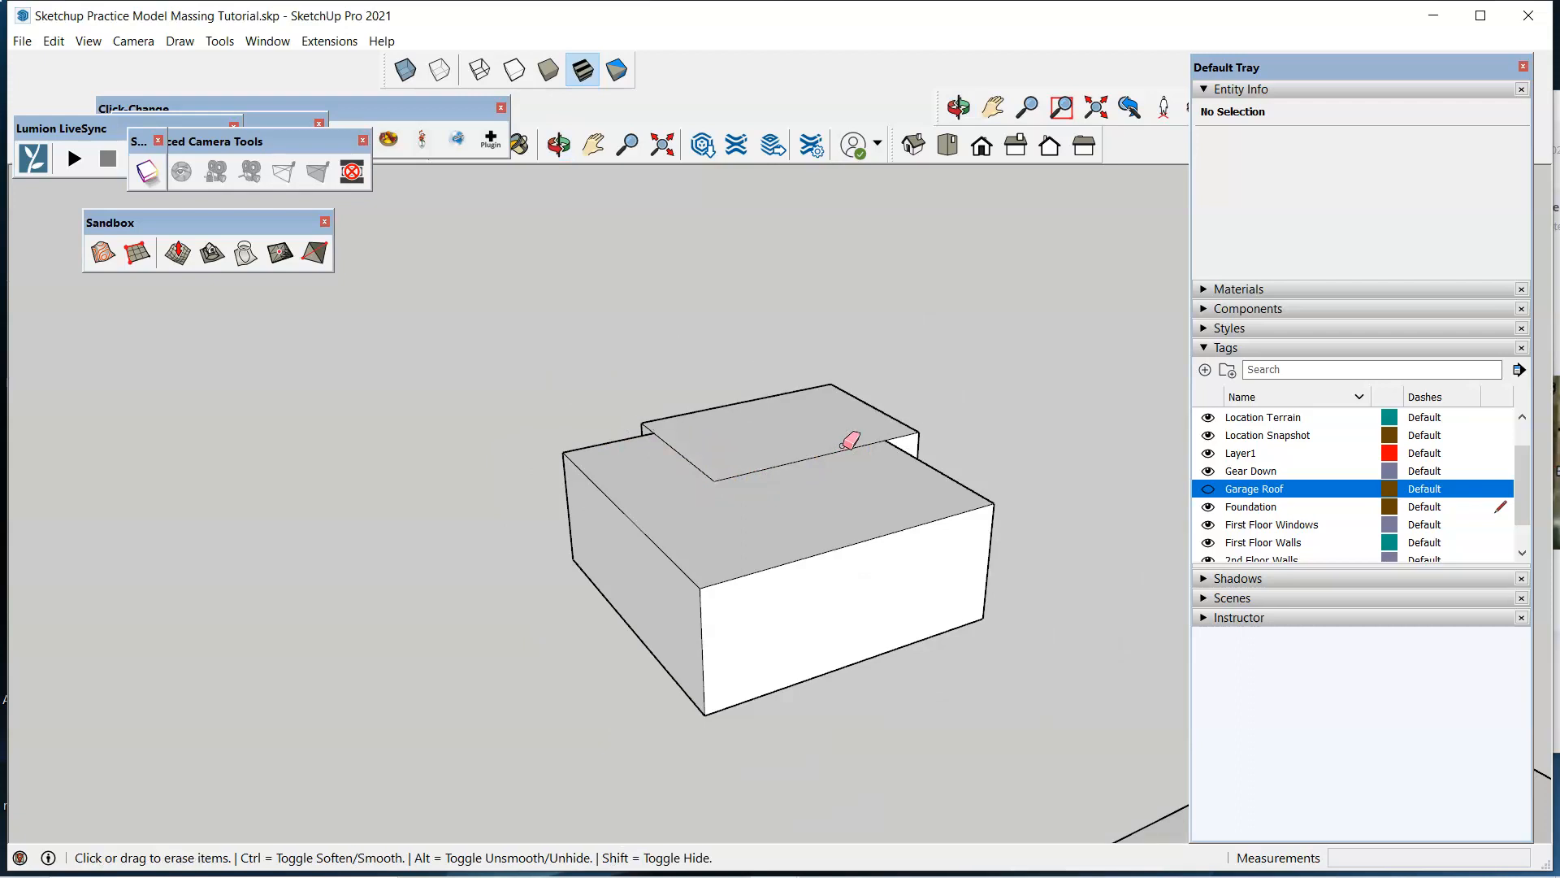
Examine the notched volume's top outline and recesses from several sides, with the garage volume beside it.
mouse_move(910, 451)
middle_down()
mouse_move(853, 518)
mouse_move(349, 625)
middle_up()
mouse_move(954, 617)
middle_down()
mouse_move(700, 59)
mouse_move(837, 648)
mouse_move(753, 669)
mouse_move(344, 529)
middle_up()
scroll(849, 527, up, 3)
middle_drag(931, 554, 481, 585)
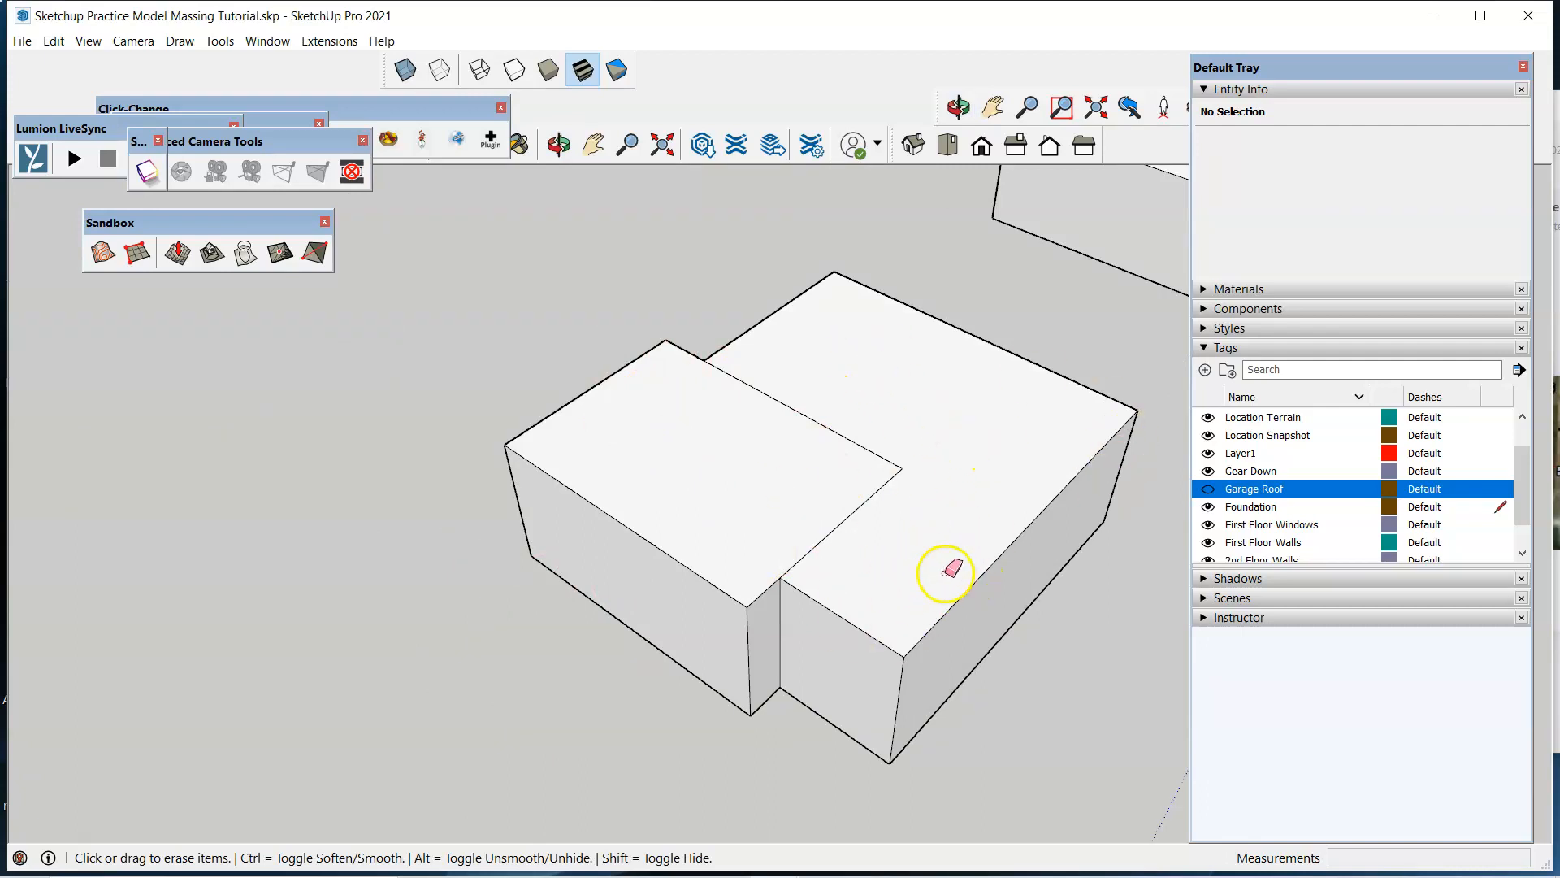
middle_drag(912, 502, 436, 634)
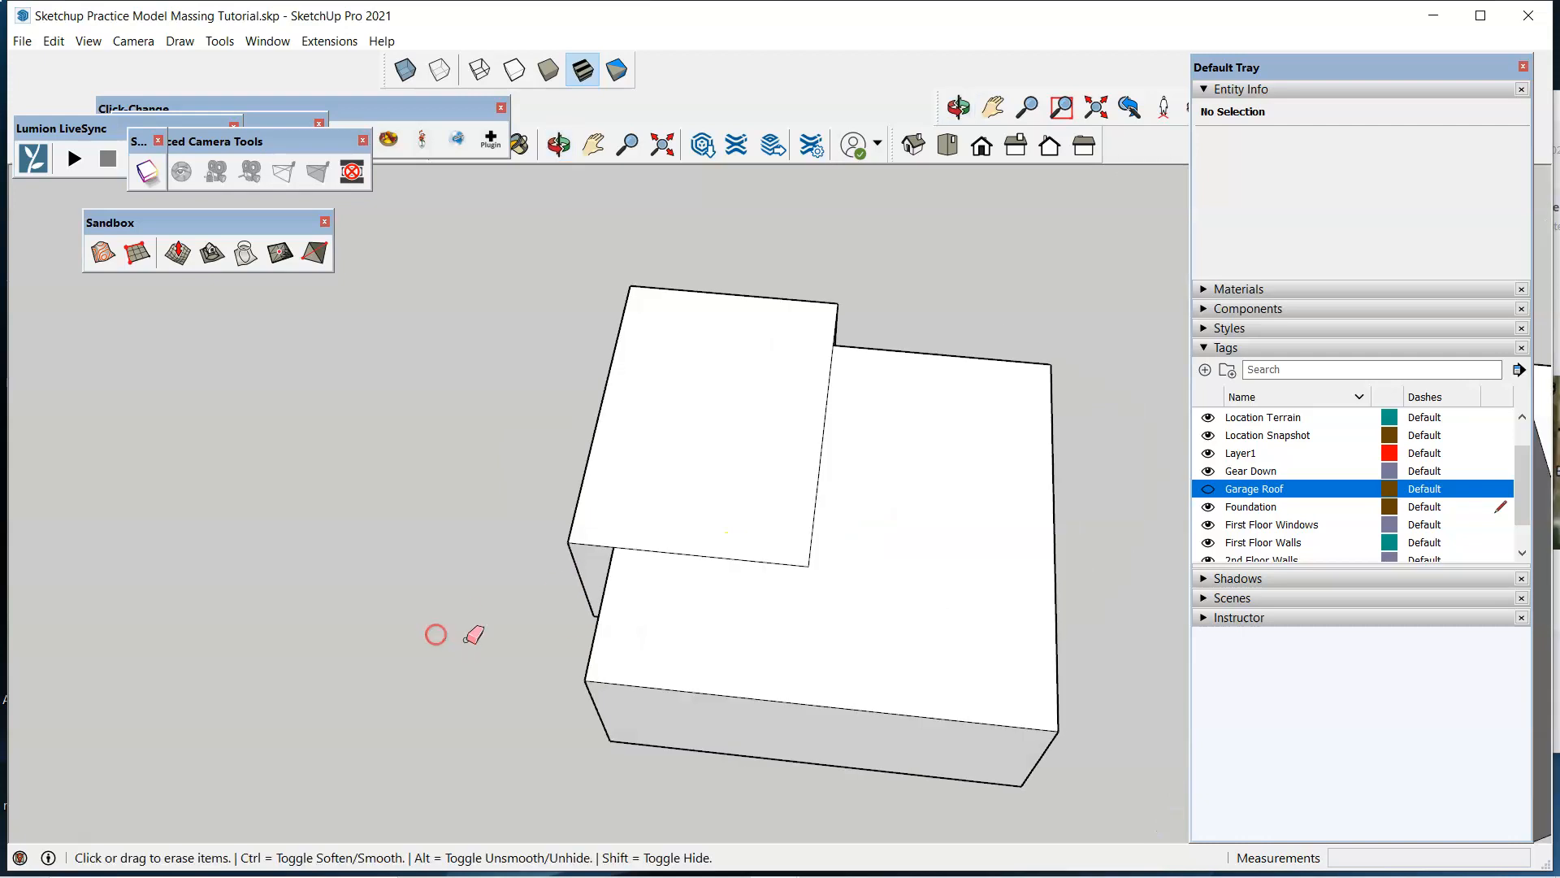
scroll(264, 424, down, 2)
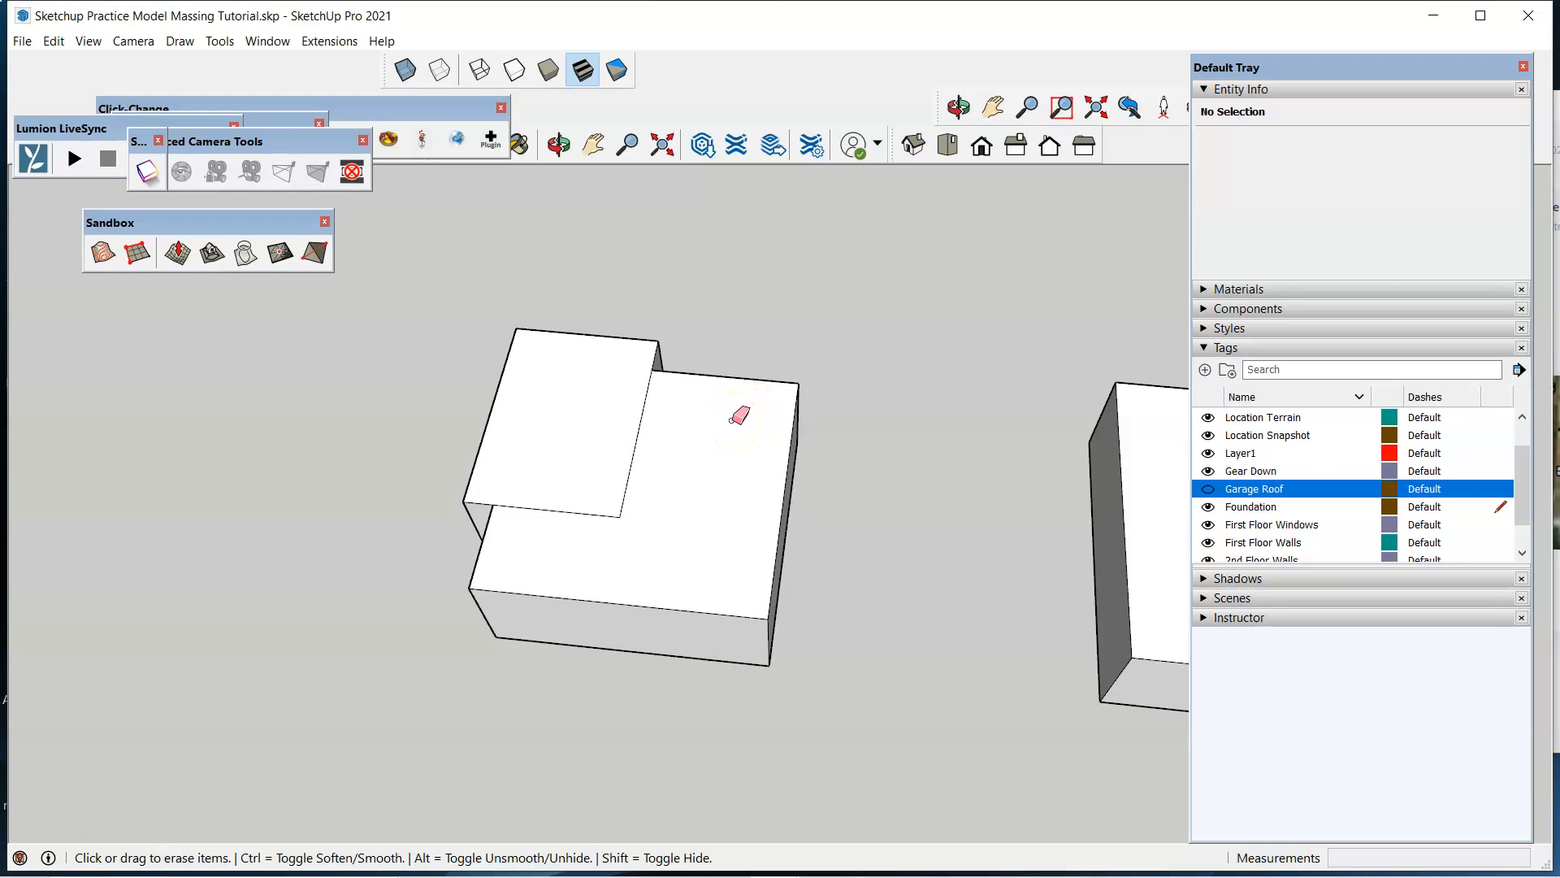
scroll(810, 536, down, 2)
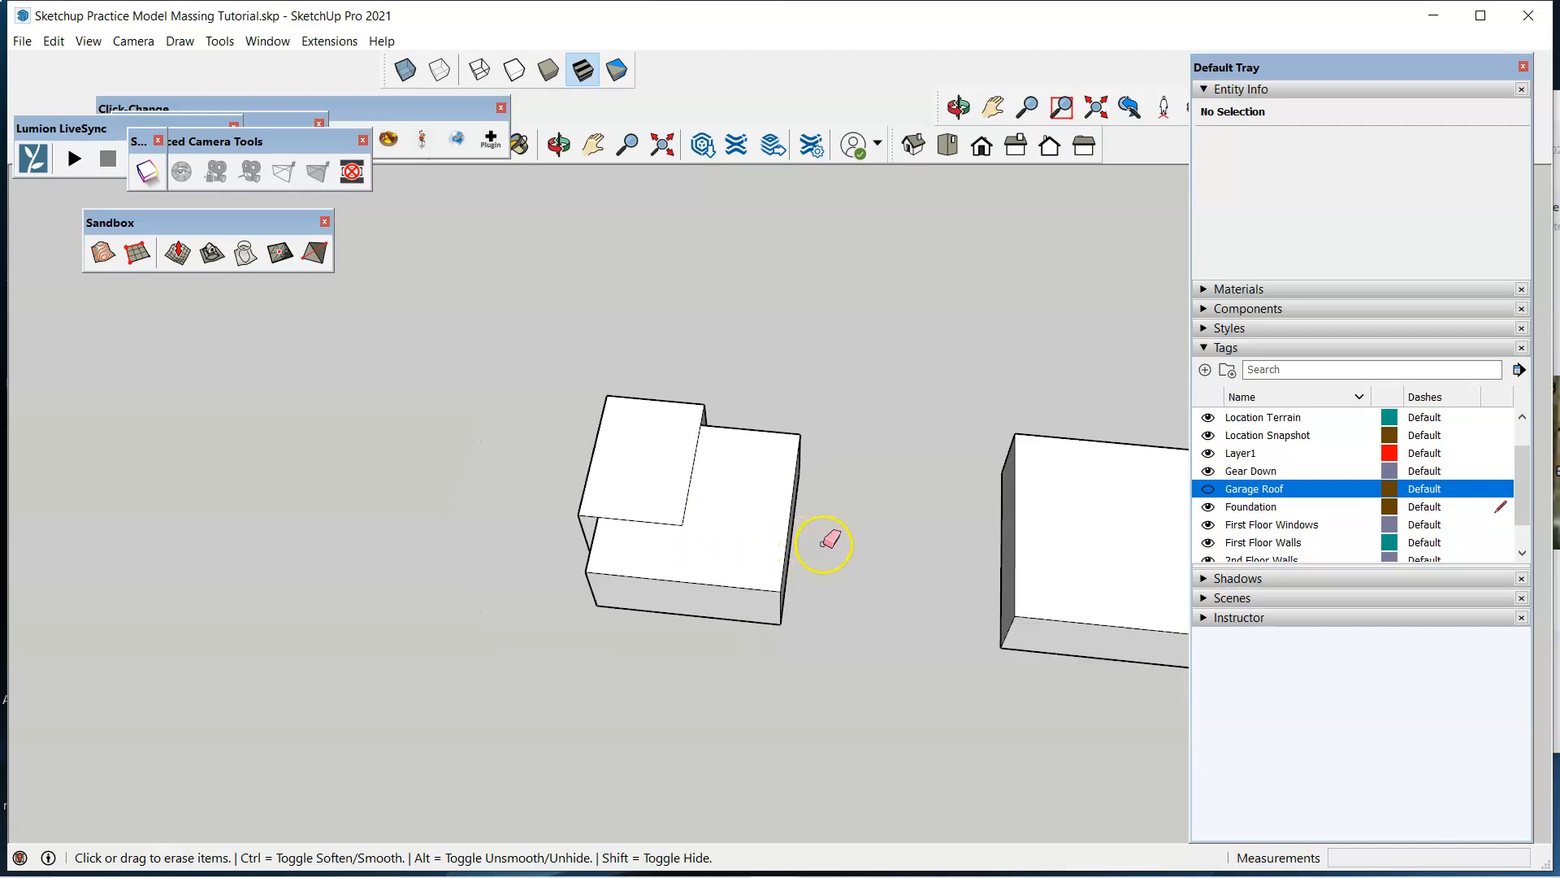
key(ctrl)
scroll(833, 538, down, 3)
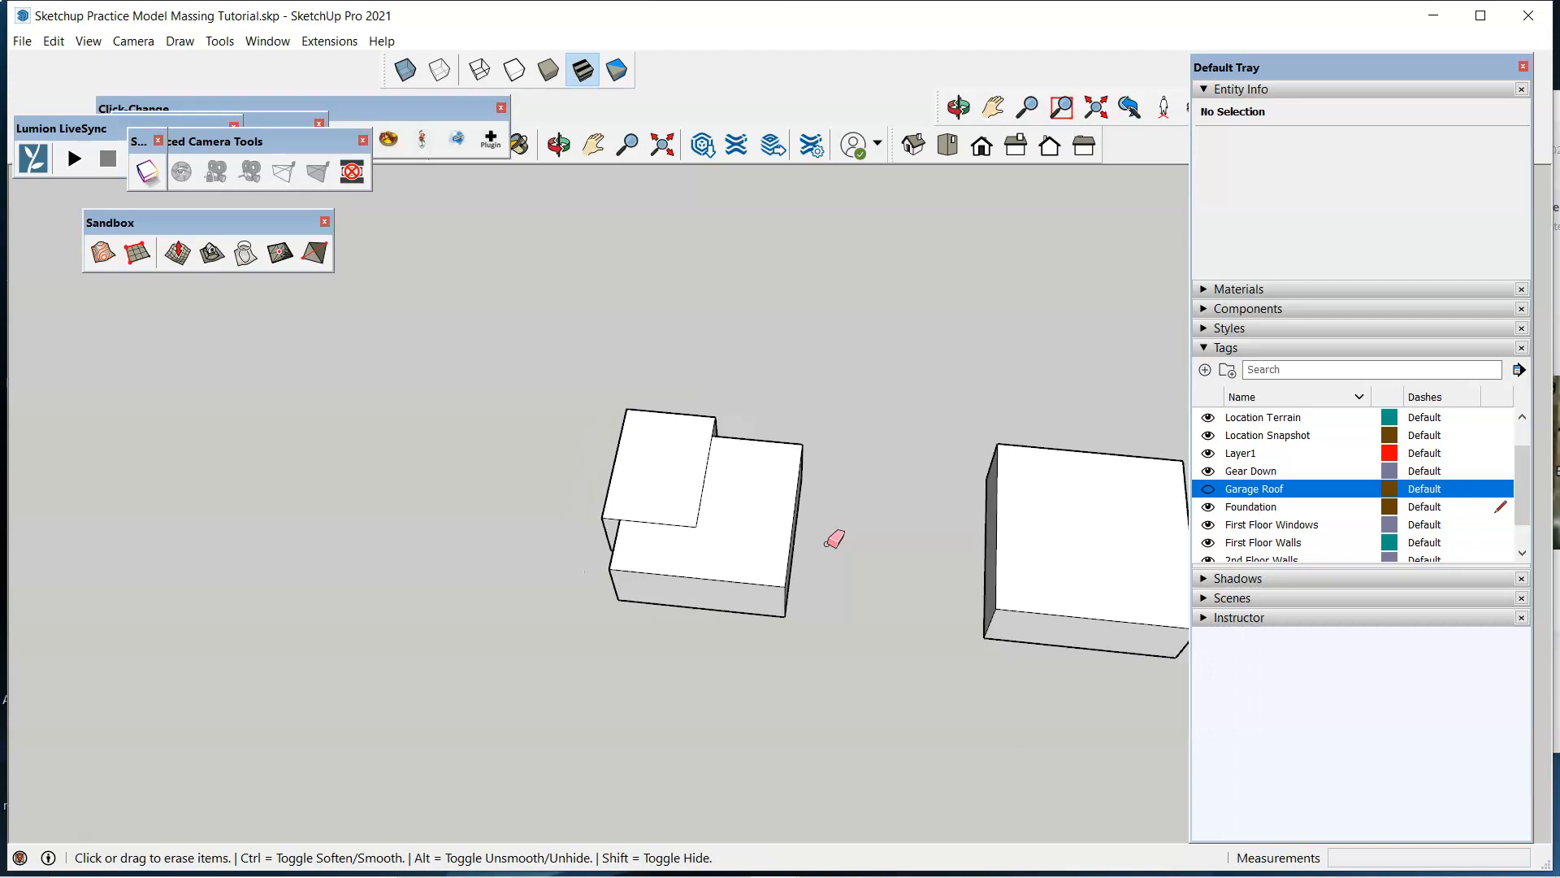
Draw a 25' by 25' square on the ground beside the notched volume, on the side away from the garage.
key(space)
scroll(1097, 599, down, 2)
scroll(859, 599, up, 2)
key(r)
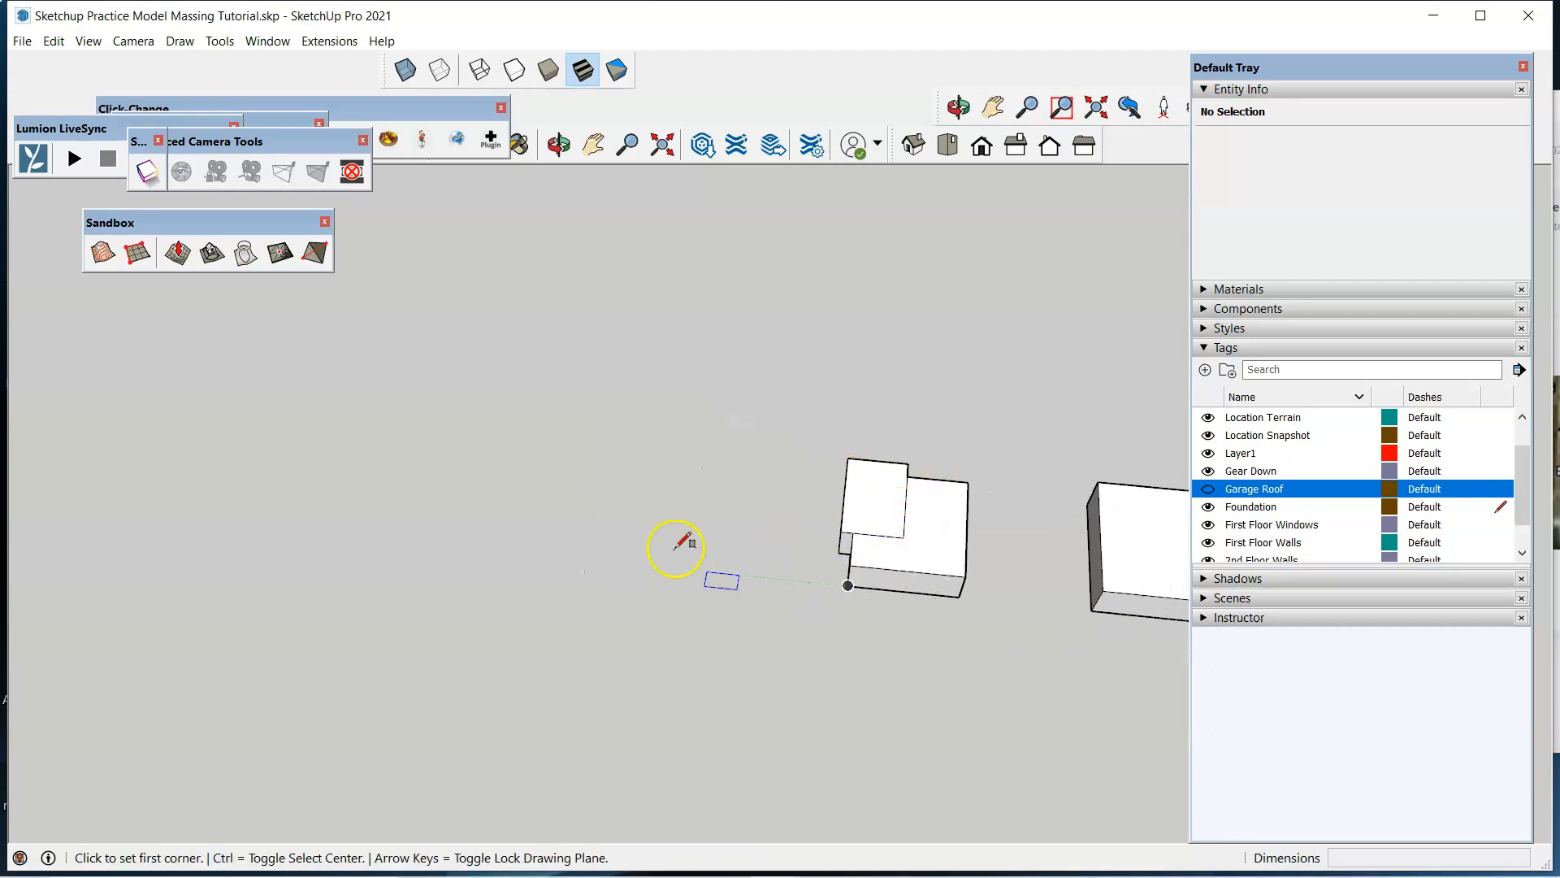
click(544, 454)
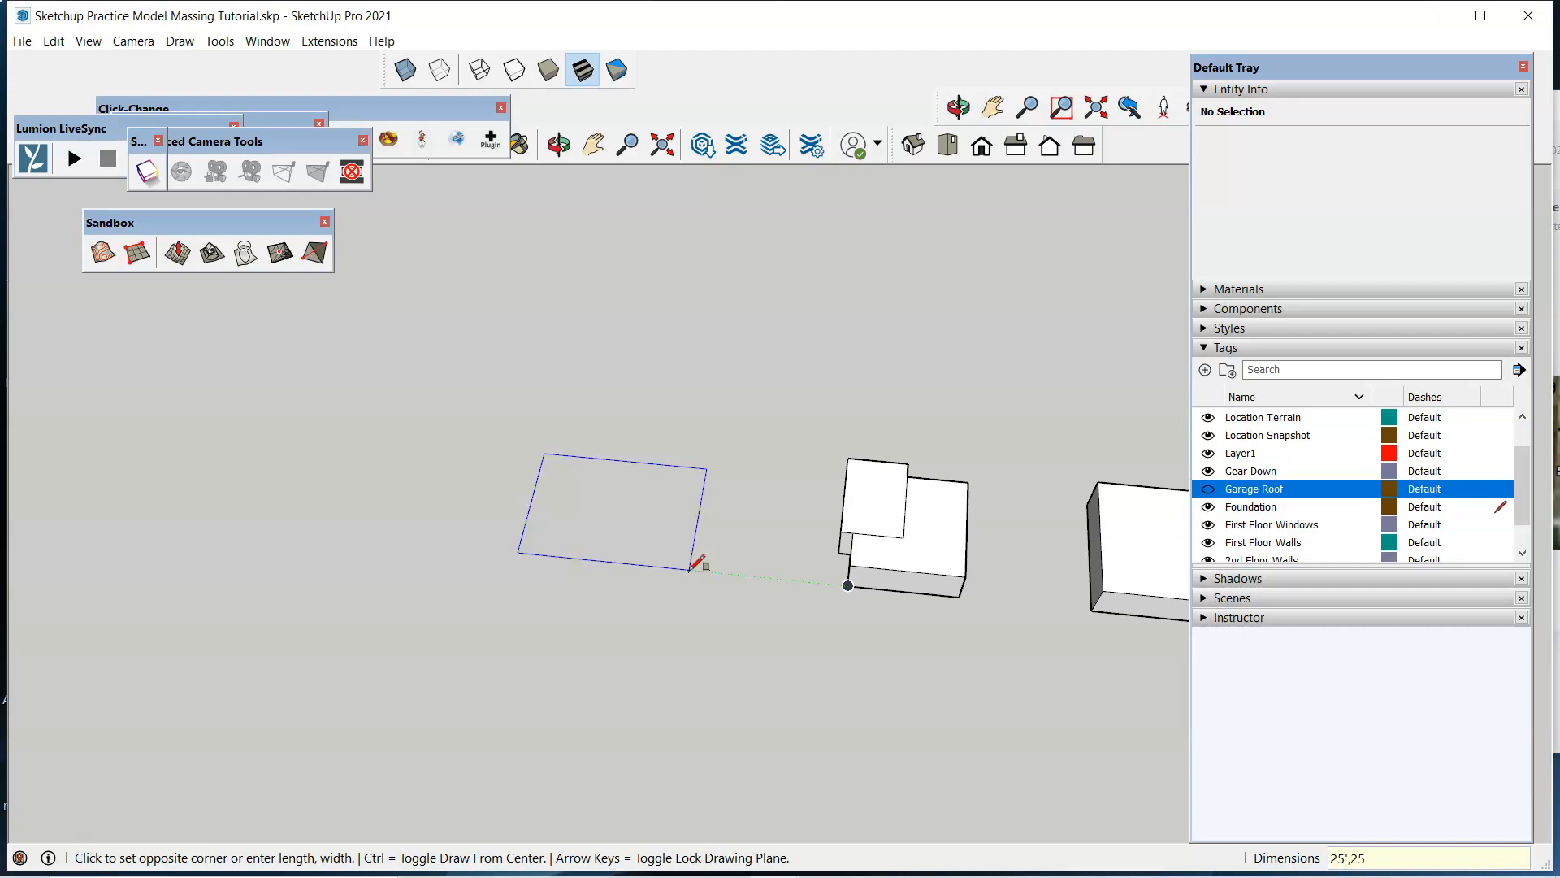
key(Return)
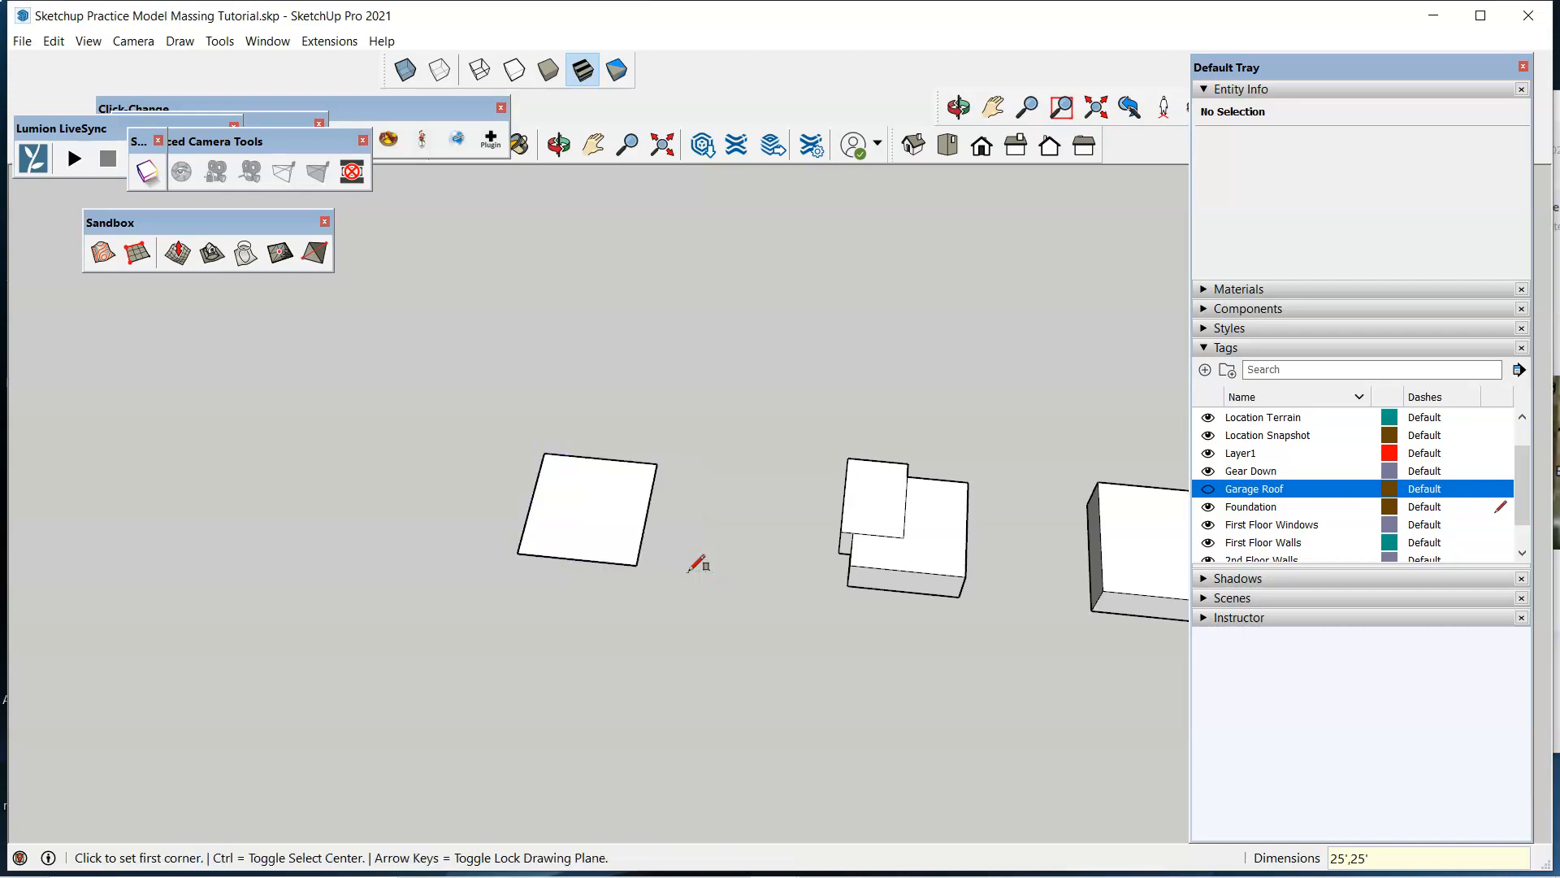
Copy the whole square about 48' 4" along the green axis, away from the notched volume.
key(space)
drag(697, 387, 431, 669)
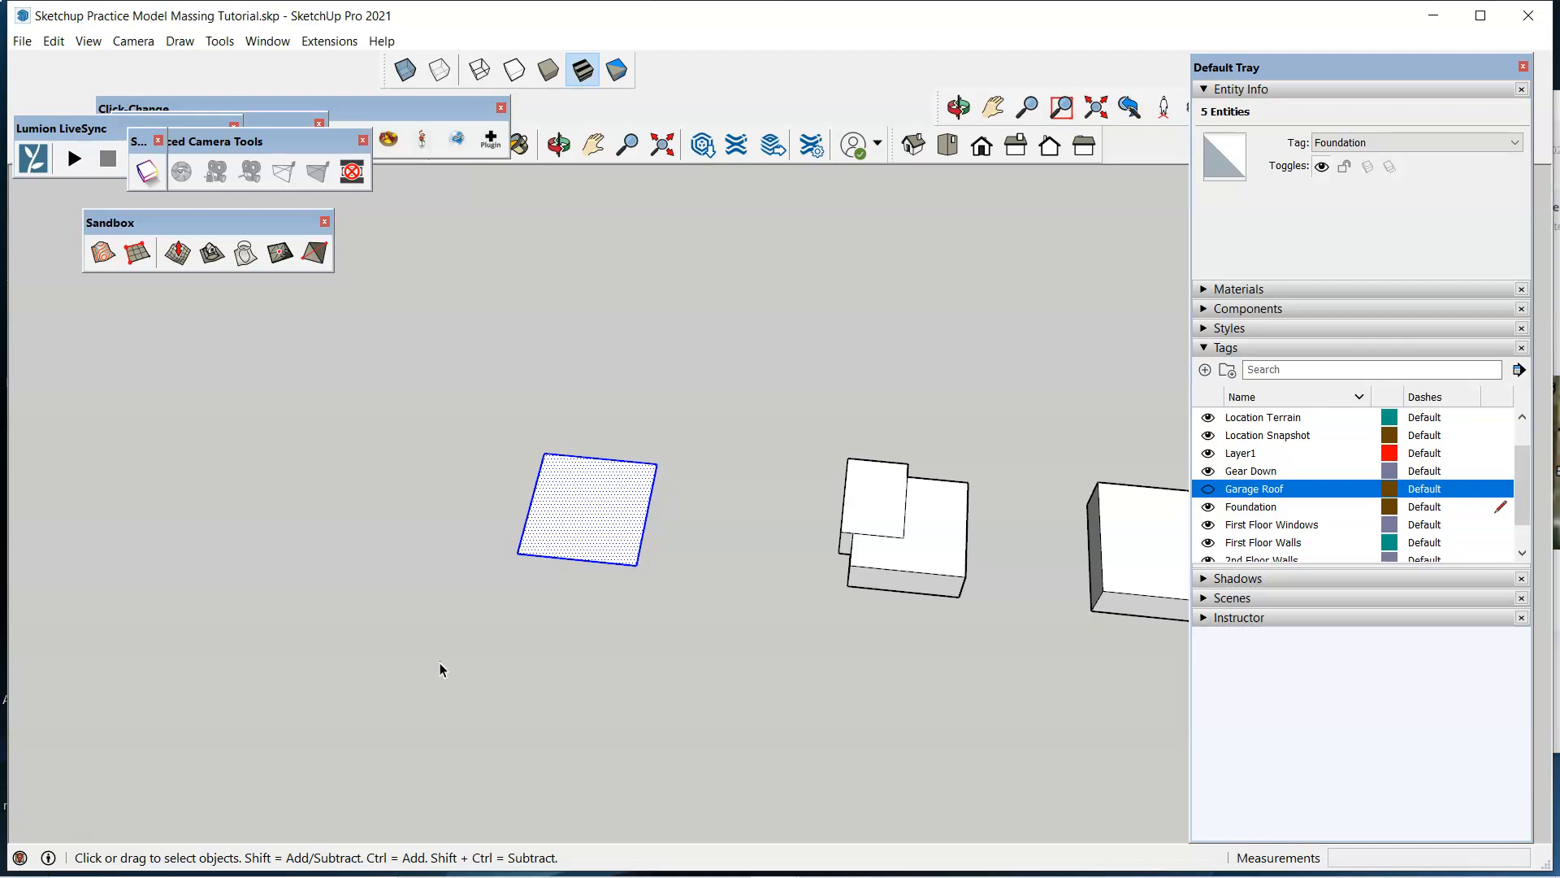
click(689, 561)
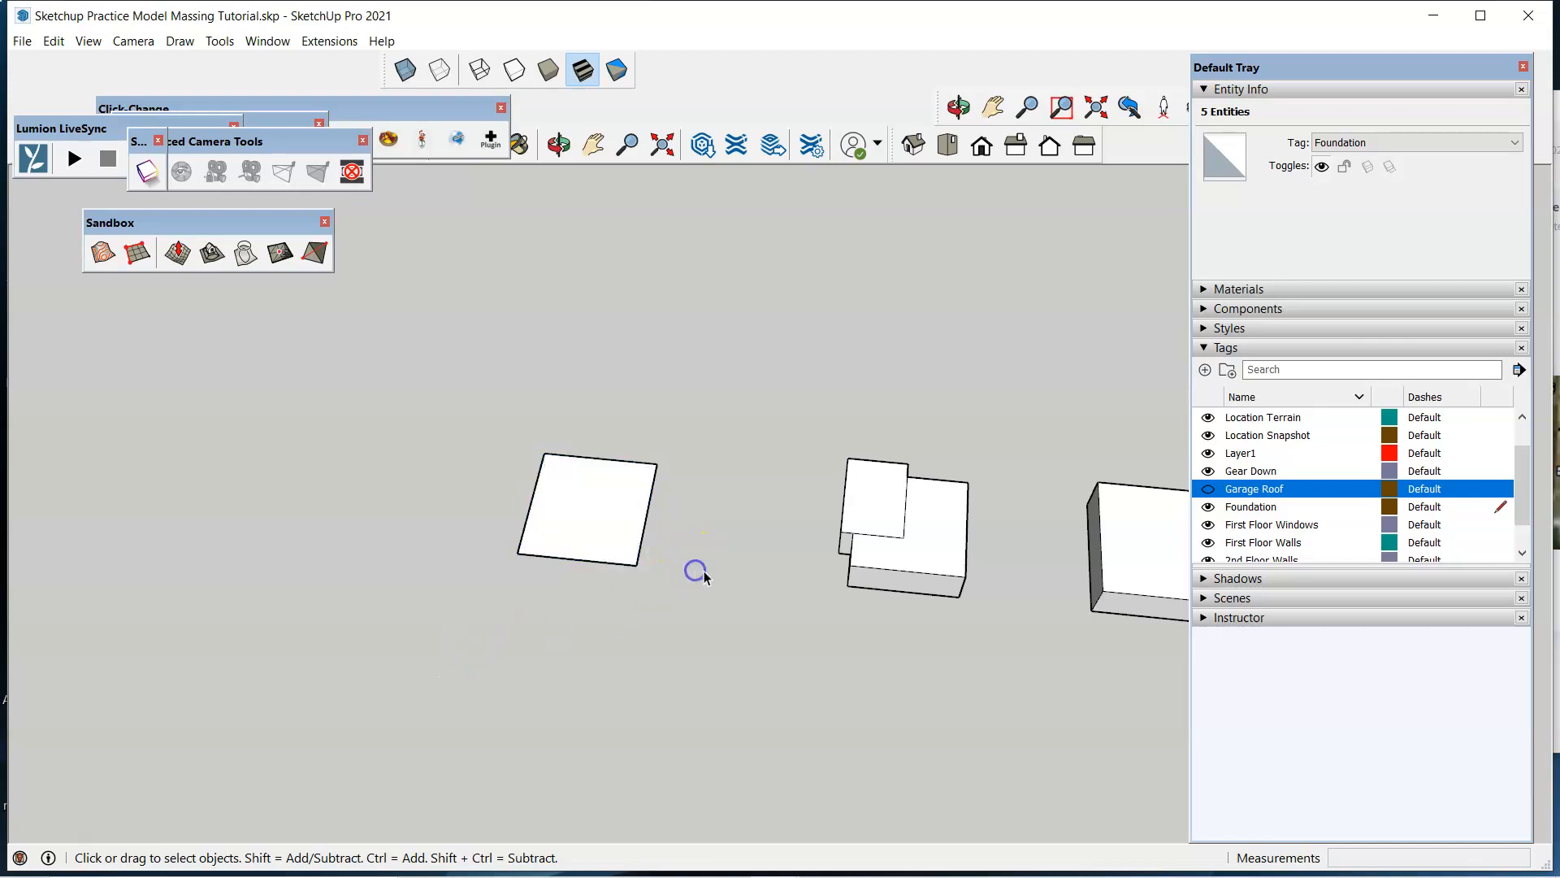
drag(716, 423, 484, 631)
key(m)
drag(599, 532, 374, 509)
key(ctrl)
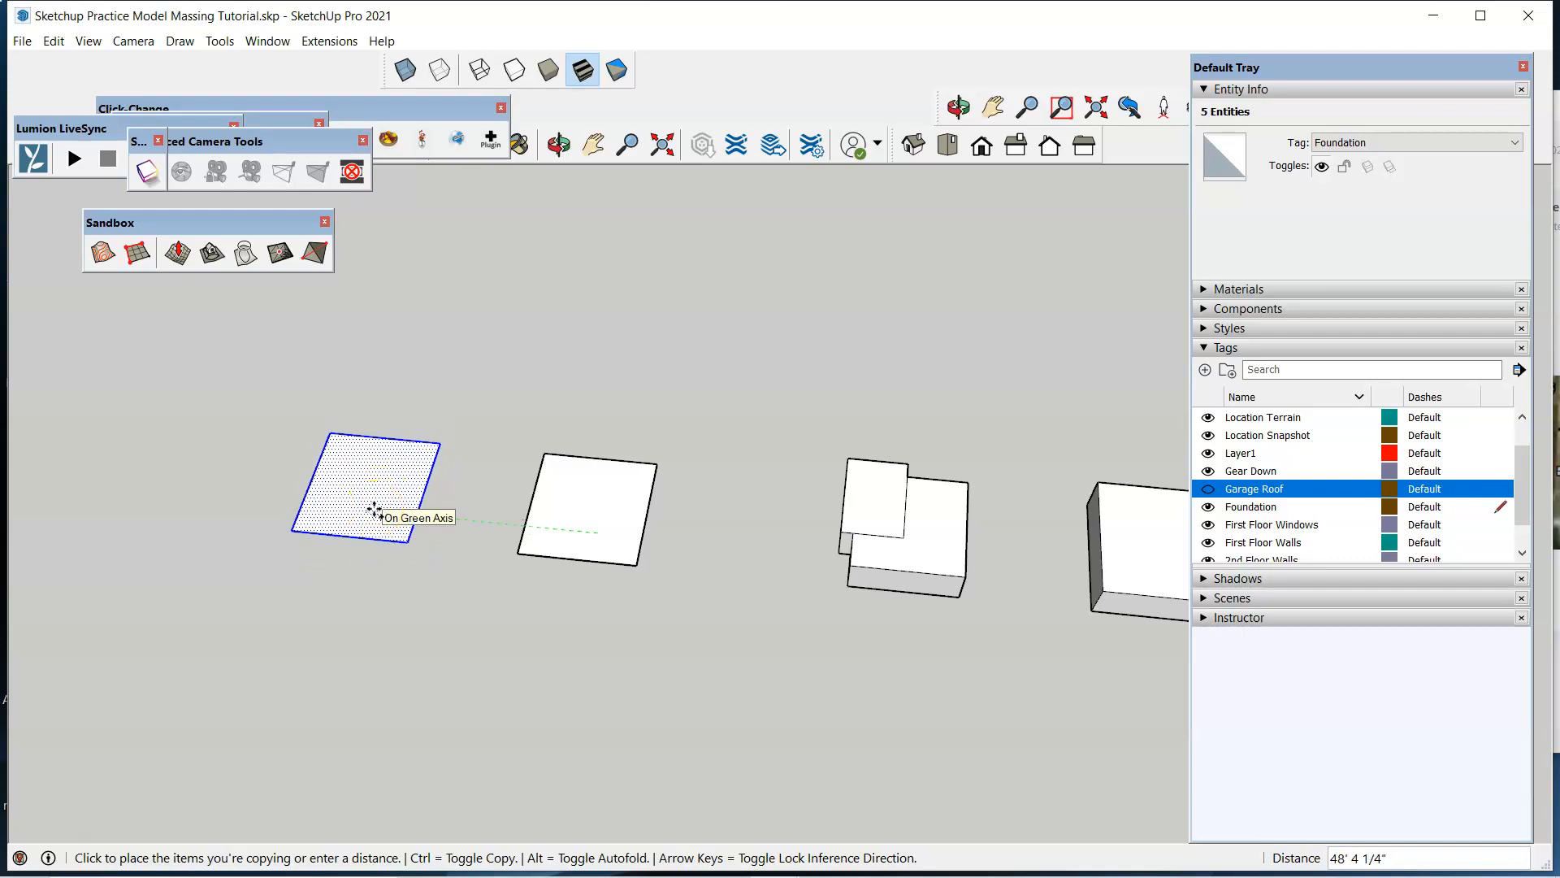
drag(374, 509, 375, 510)
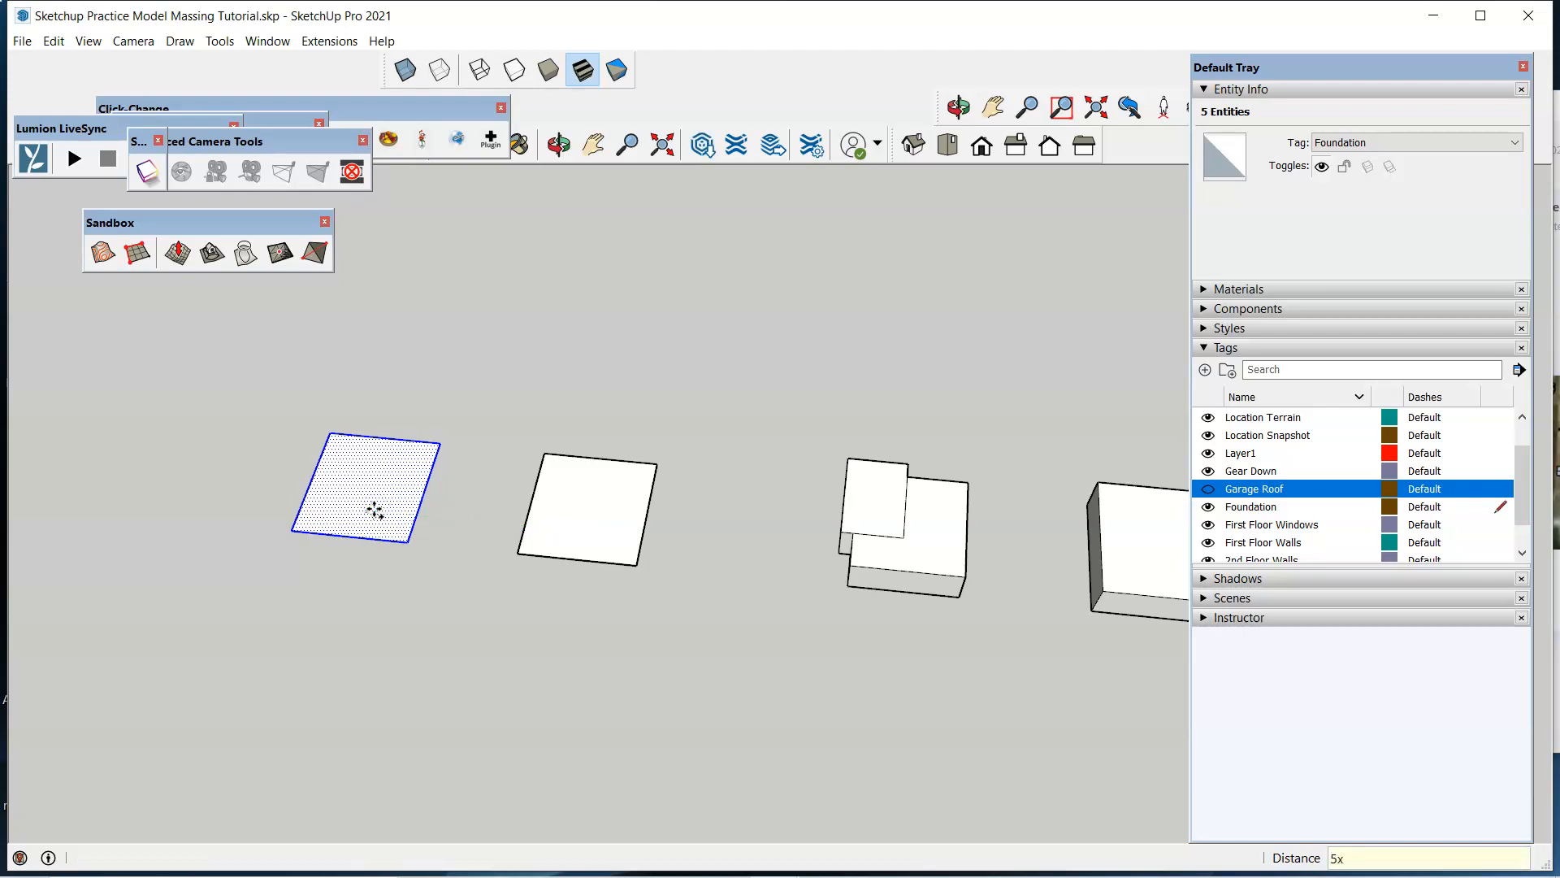
Multiply the square's copy 5x into an evenly spaced row.
key(Return)
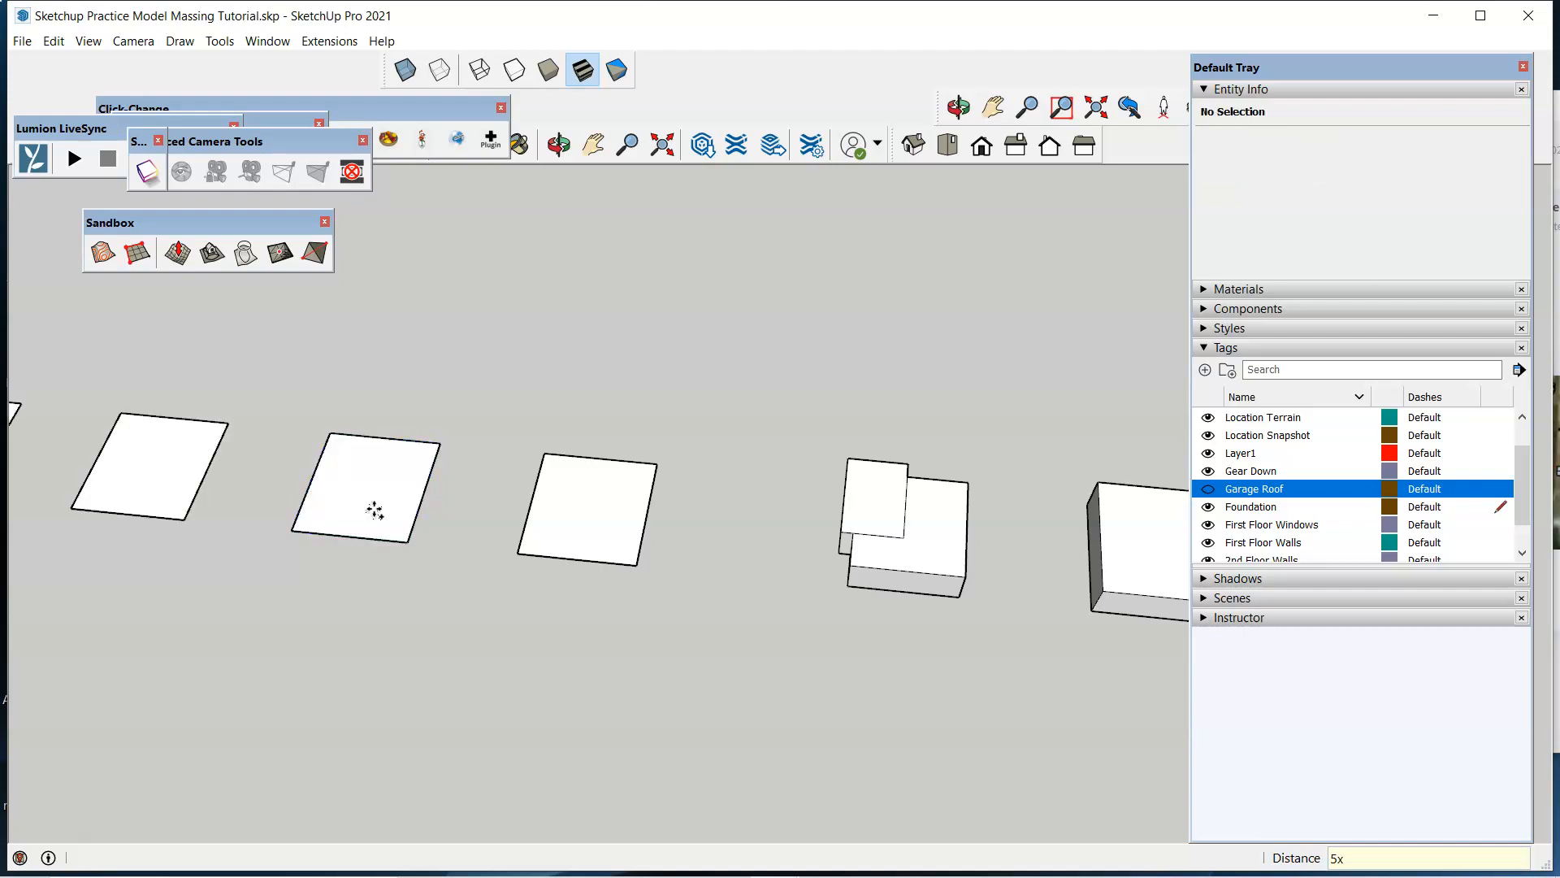
scroll(729, 668, down, 2)
scroll(737, 668, down, 2)
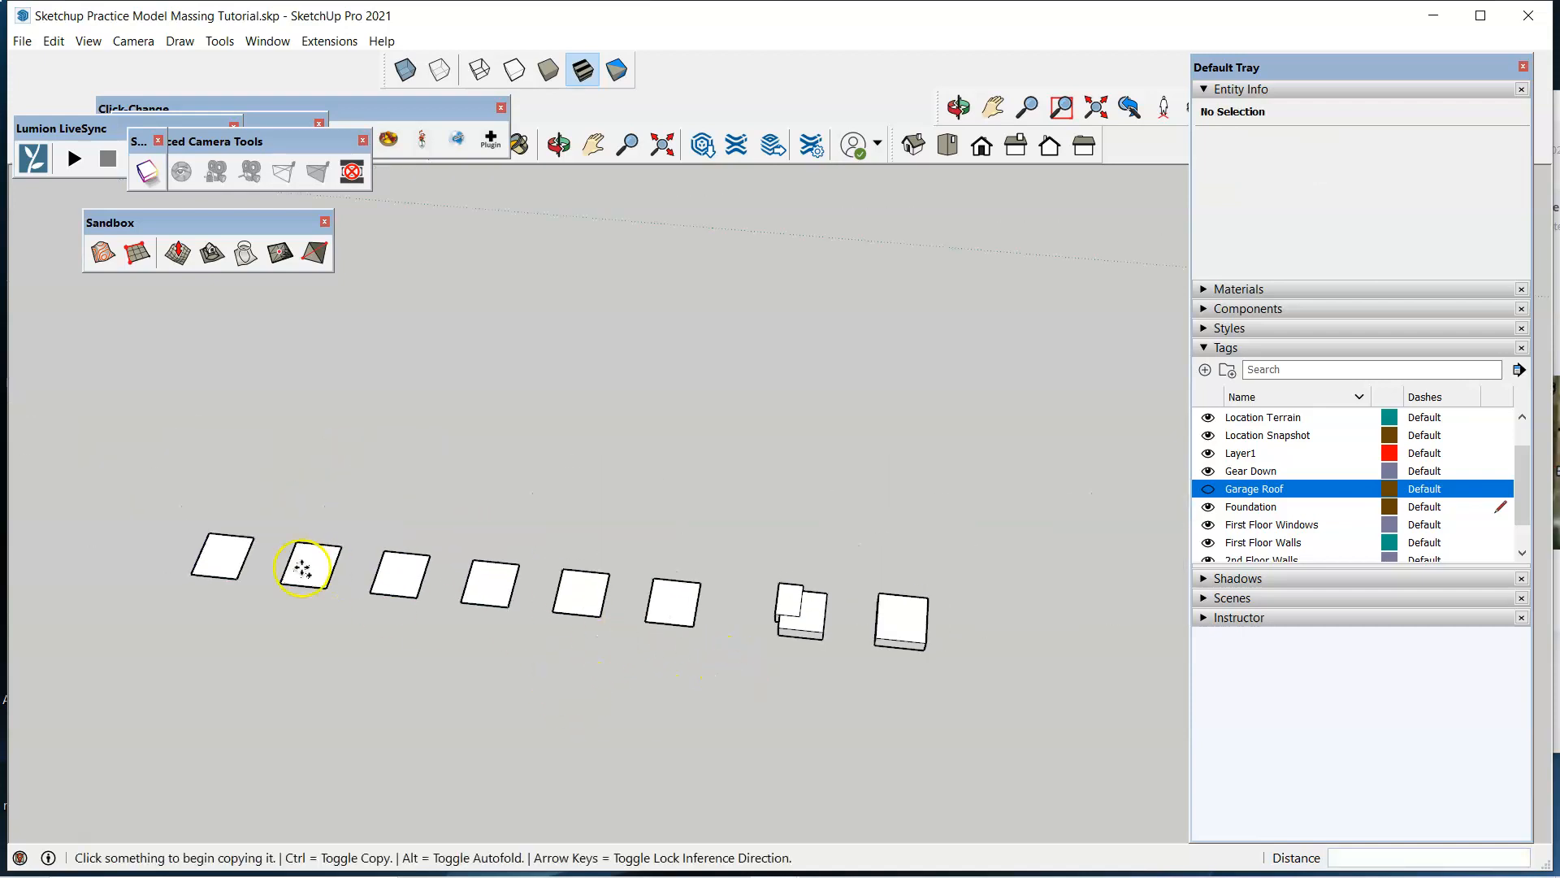
scroll(642, 610, up, 5)
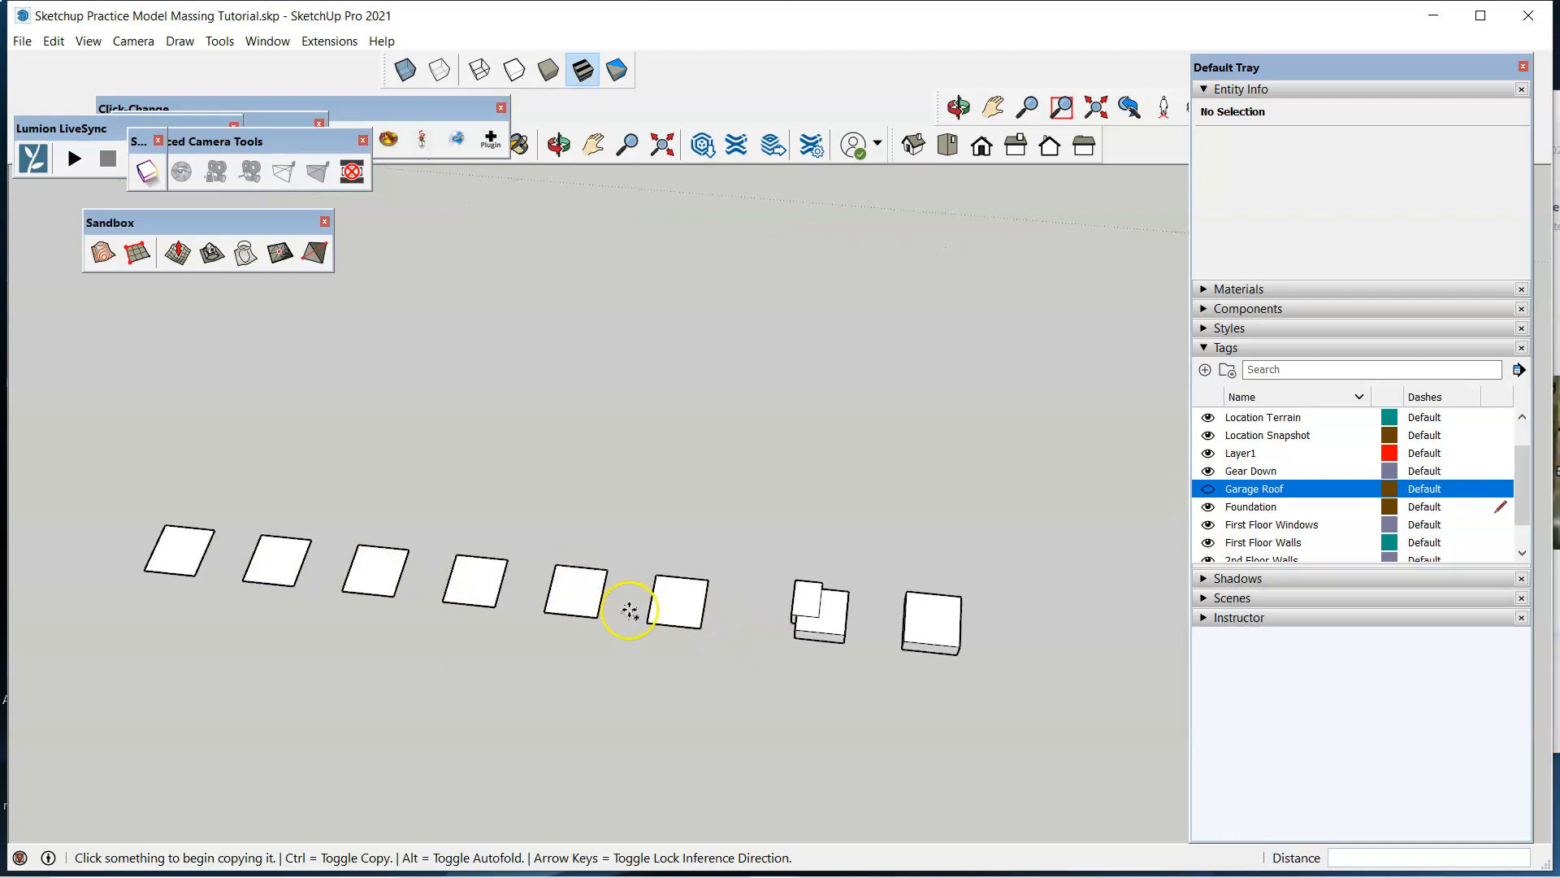
key(space)
scroll(718, 620, up, 2)
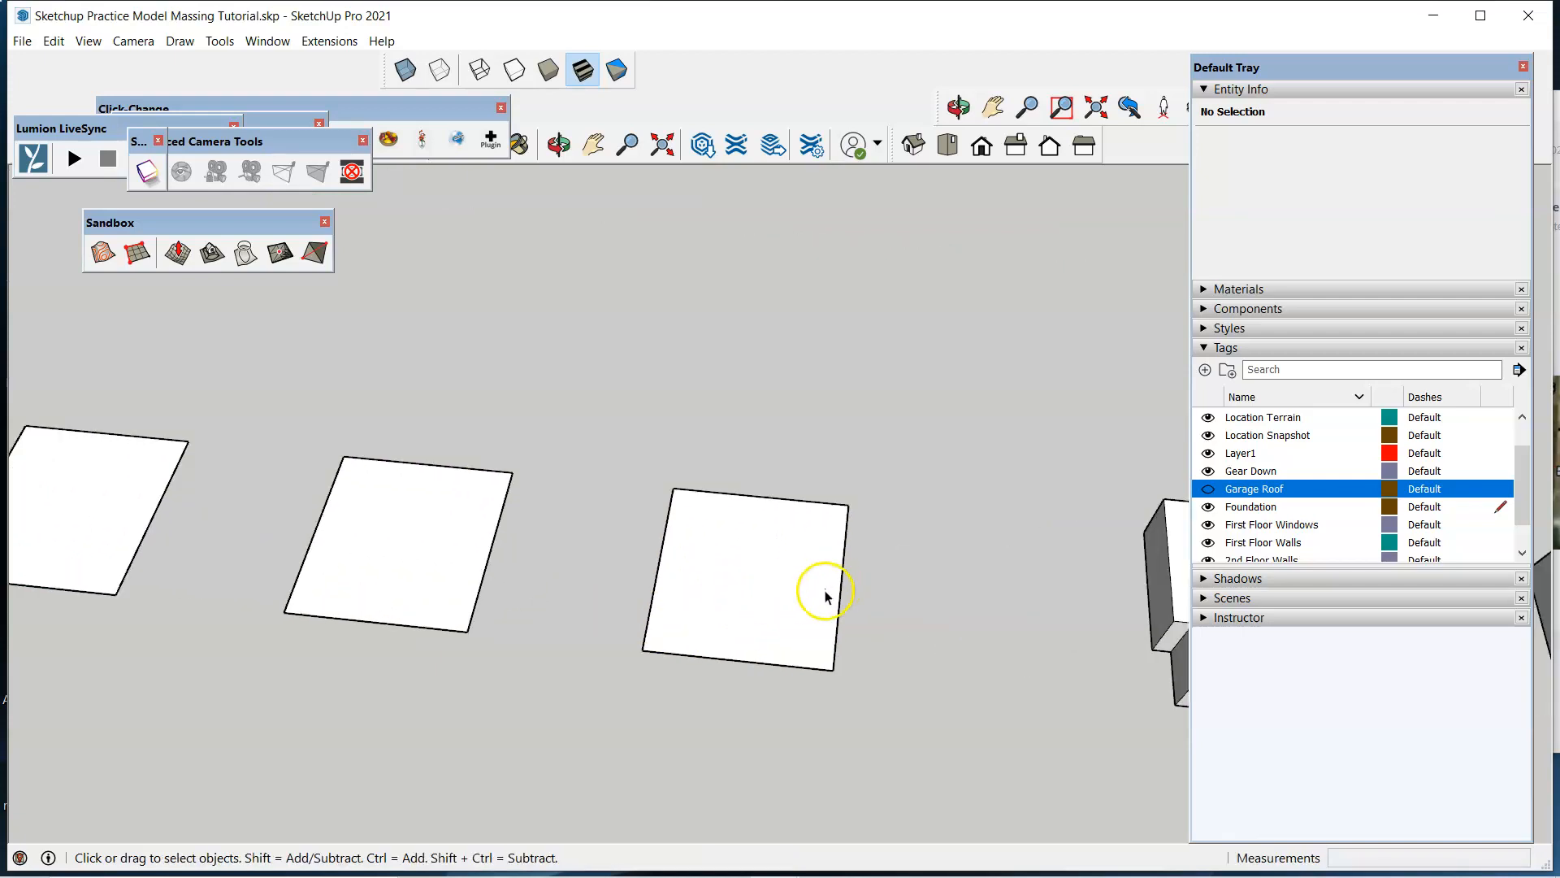
scroll(813, 585, down, 4)
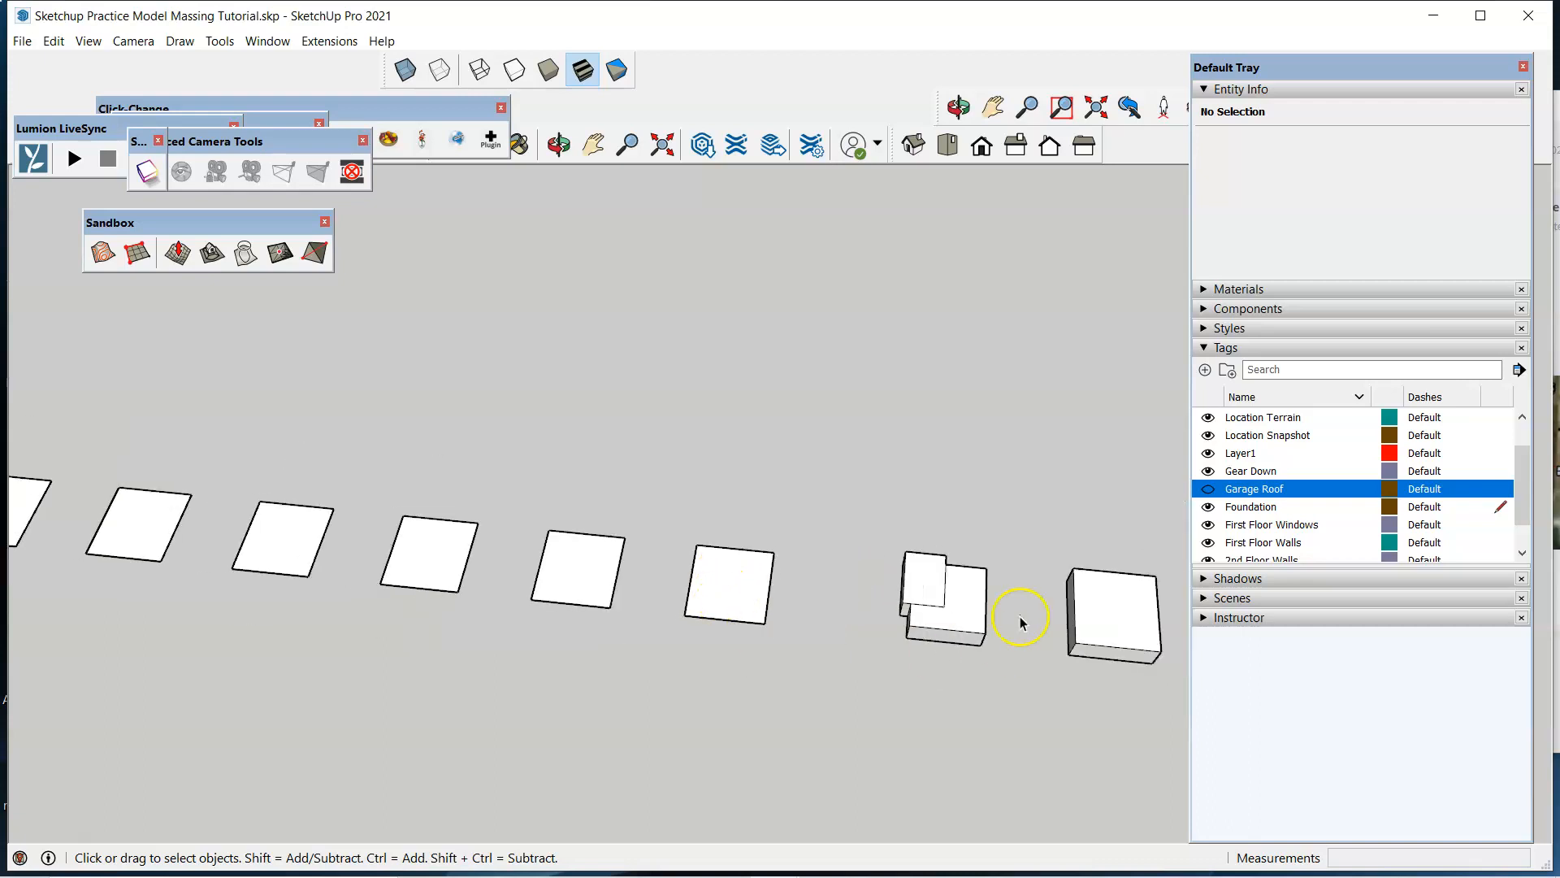
Turn the whole notched volume into a component with the definition name Massing 1.
scroll(943, 593, up, 2)
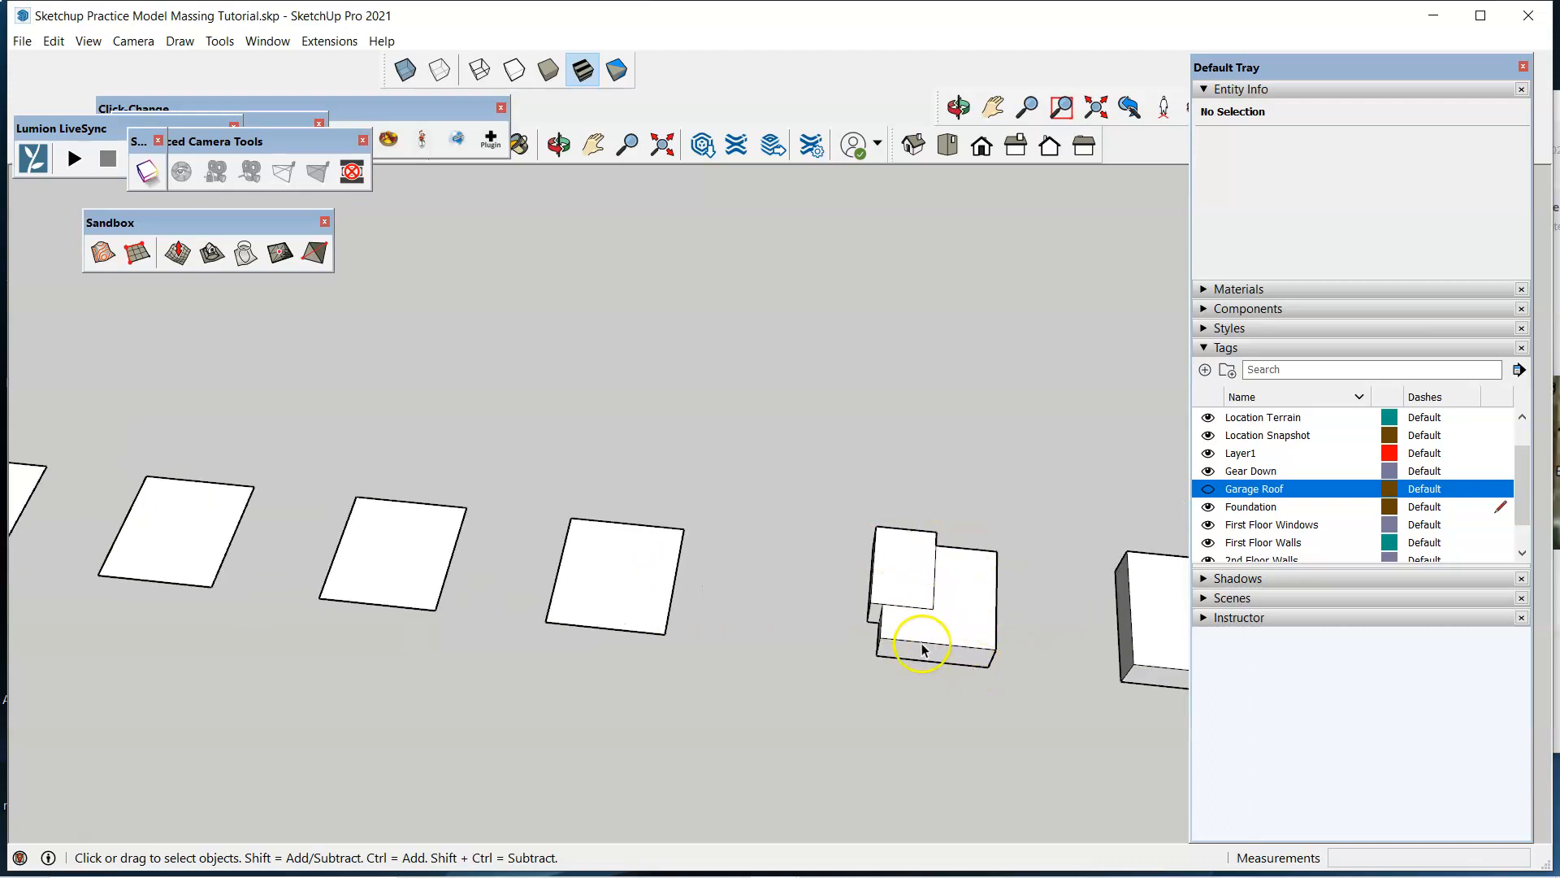
scroll(853, 644, down, 1)
scroll(940, 637, up, 2)
drag(999, 453, 825, 713)
right_click(891, 633)
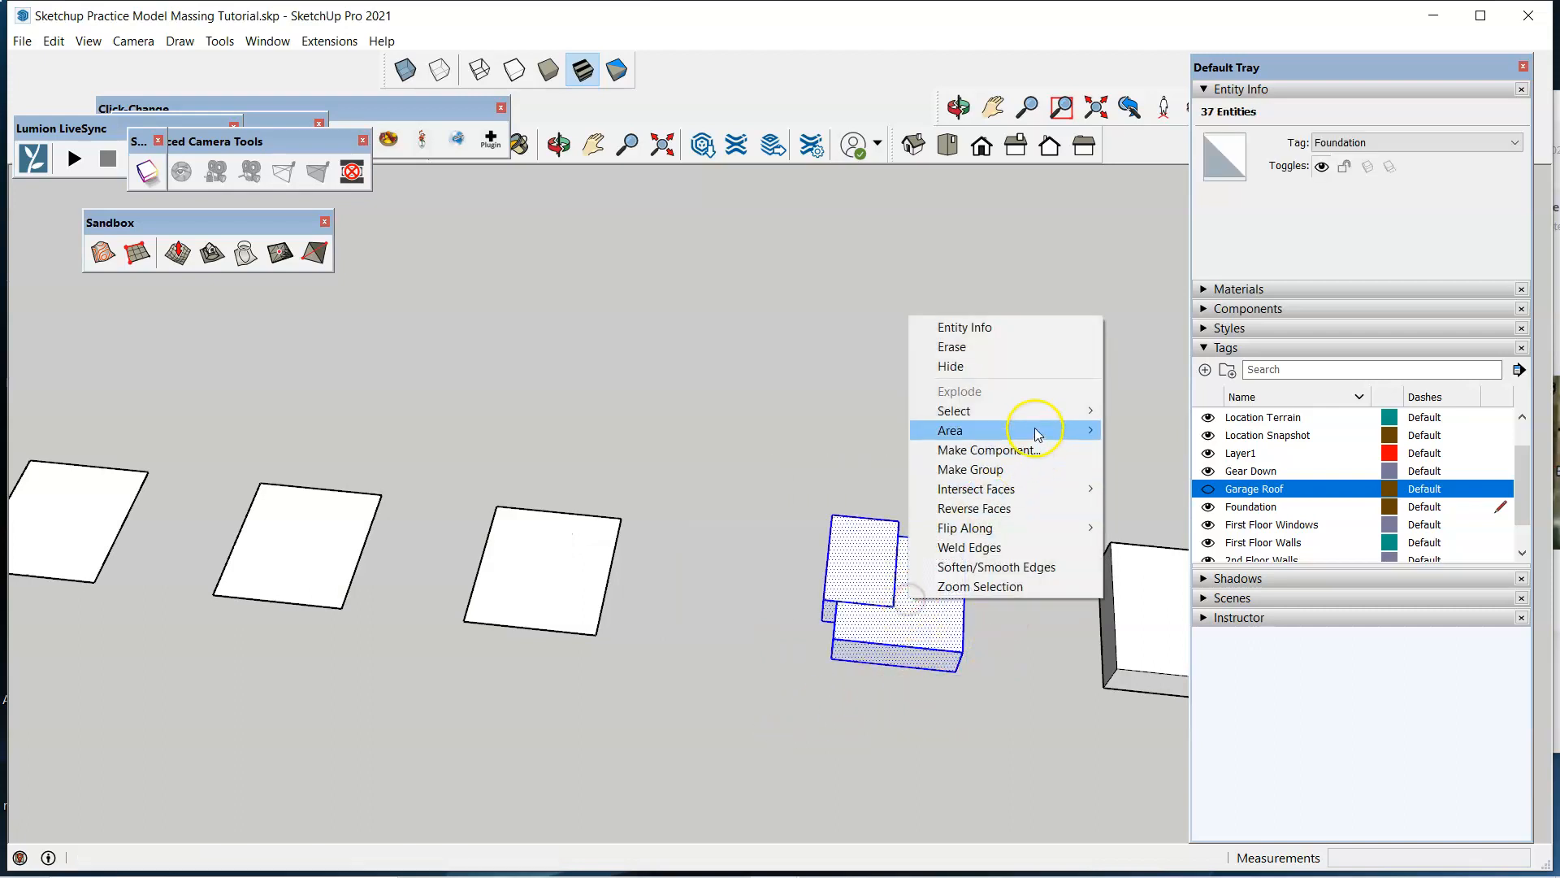
click(1030, 453)
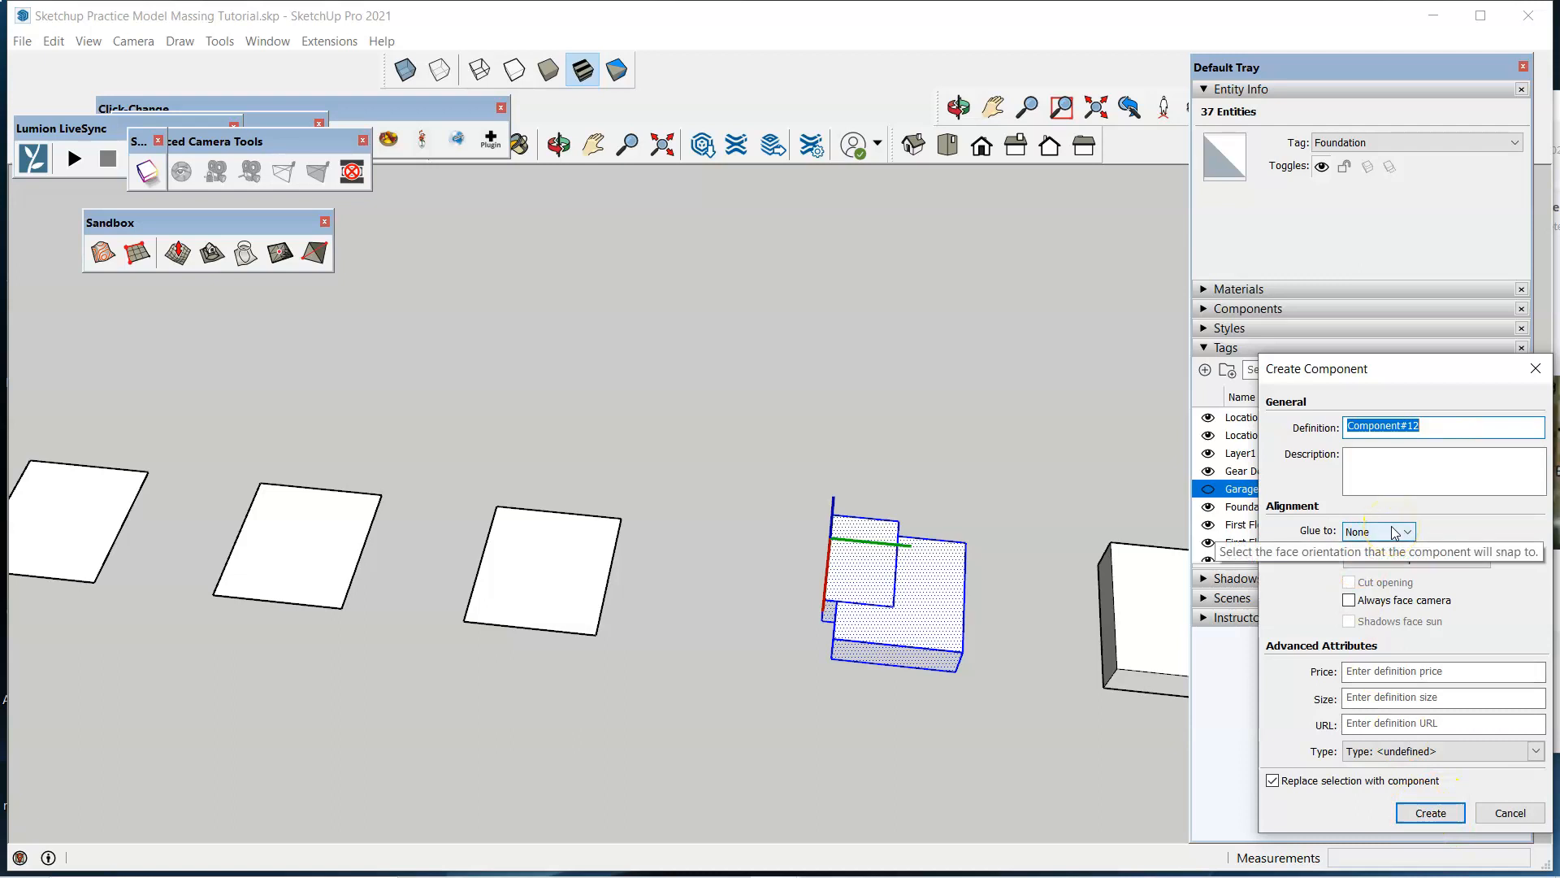
text(Massing 1)
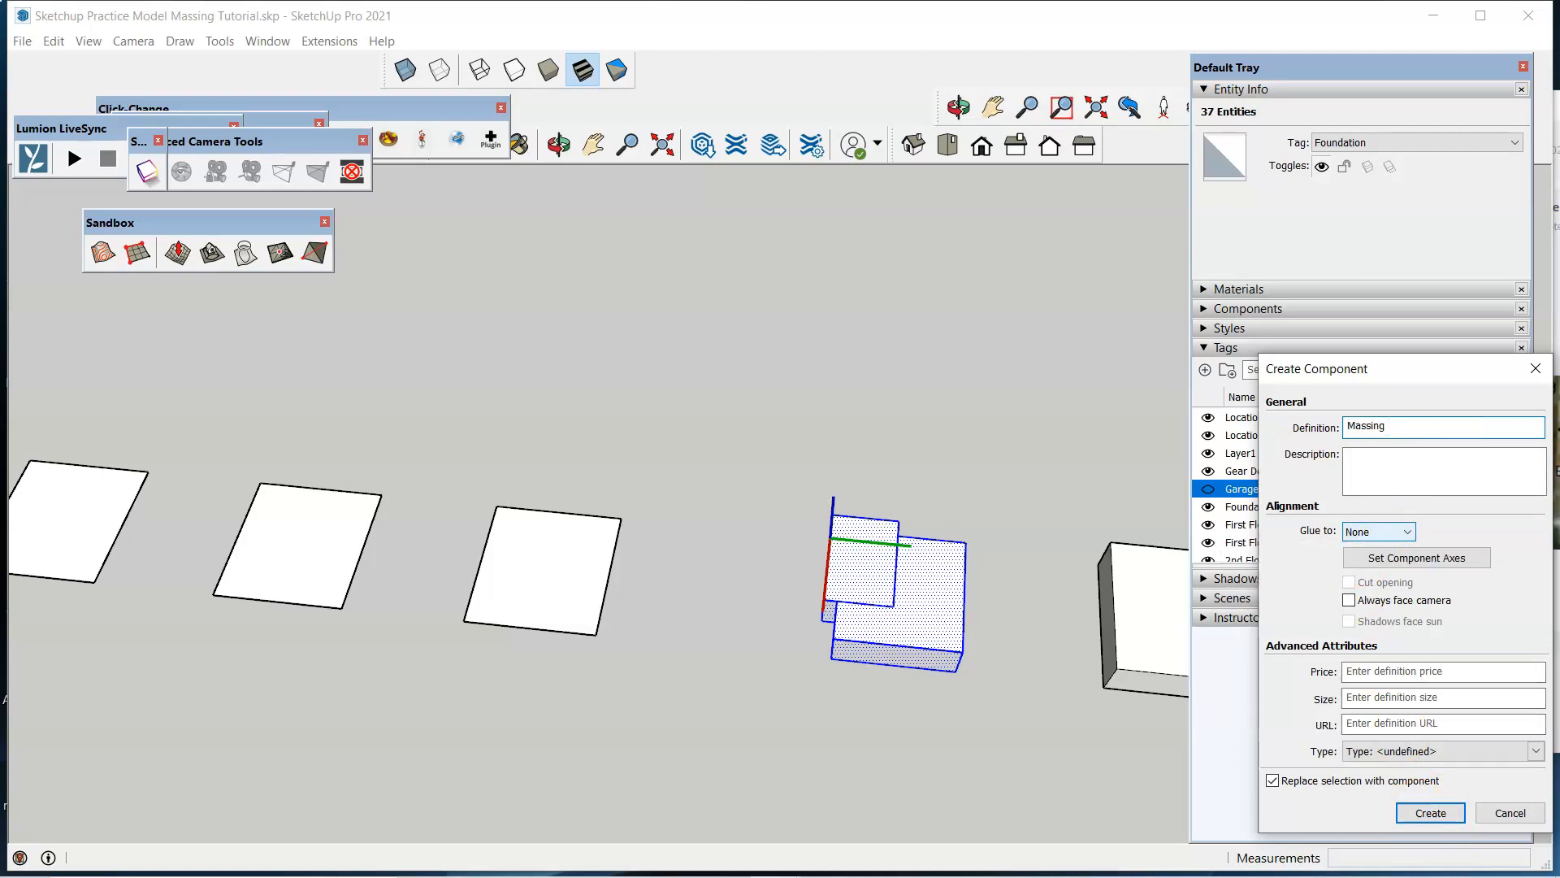
click(1430, 813)
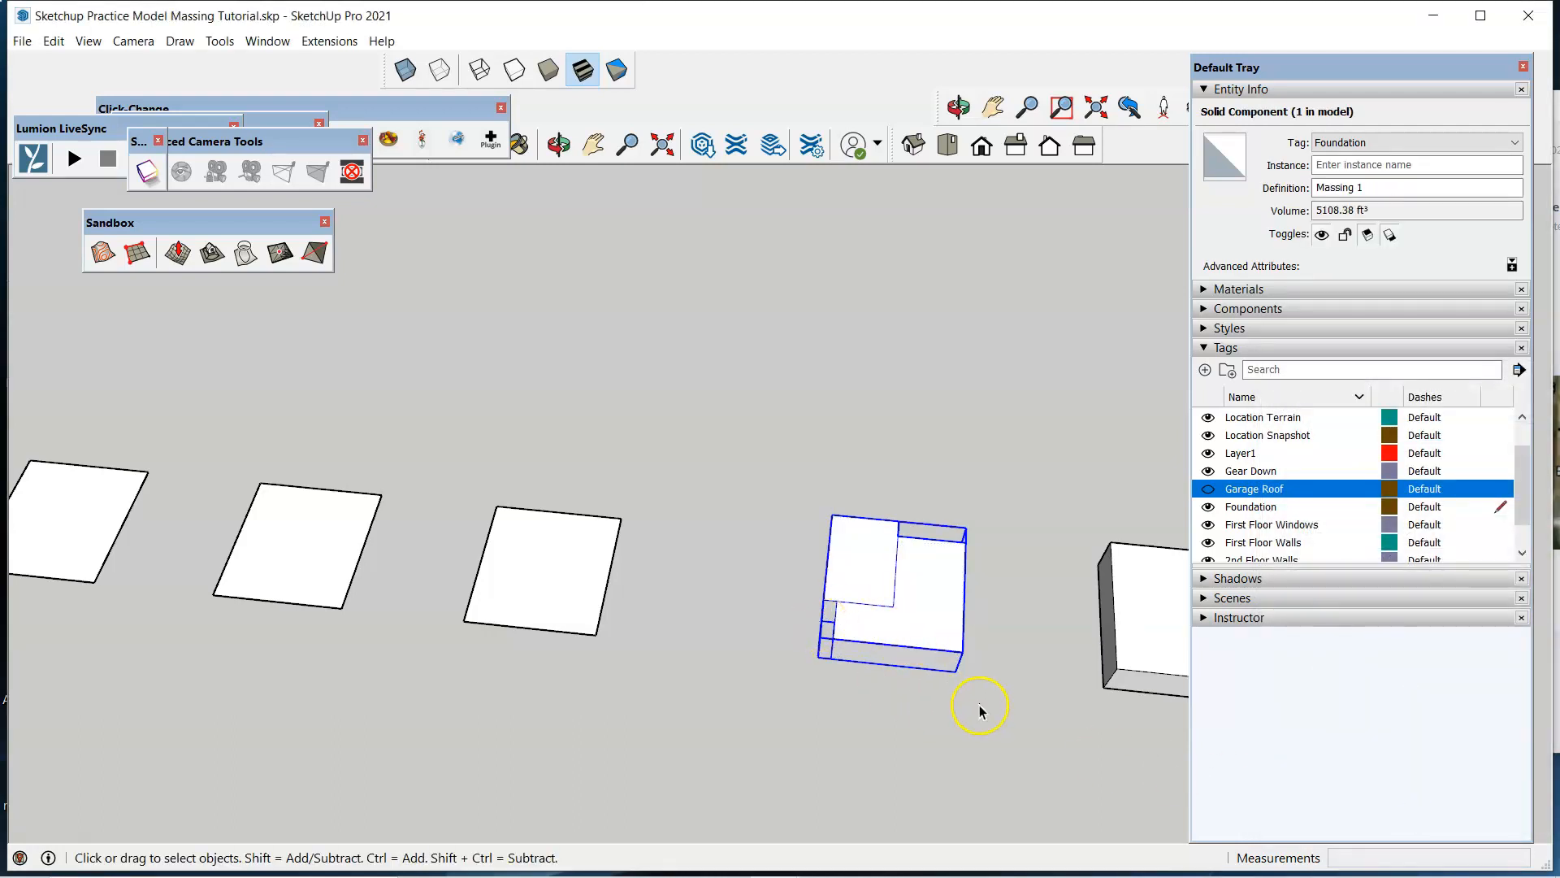
Copy the First Floor Garage volume about 45' 7" along the red axis, in front of the existing row.
scroll(707, 581, down, 3)
scroll(919, 597, up, 2)
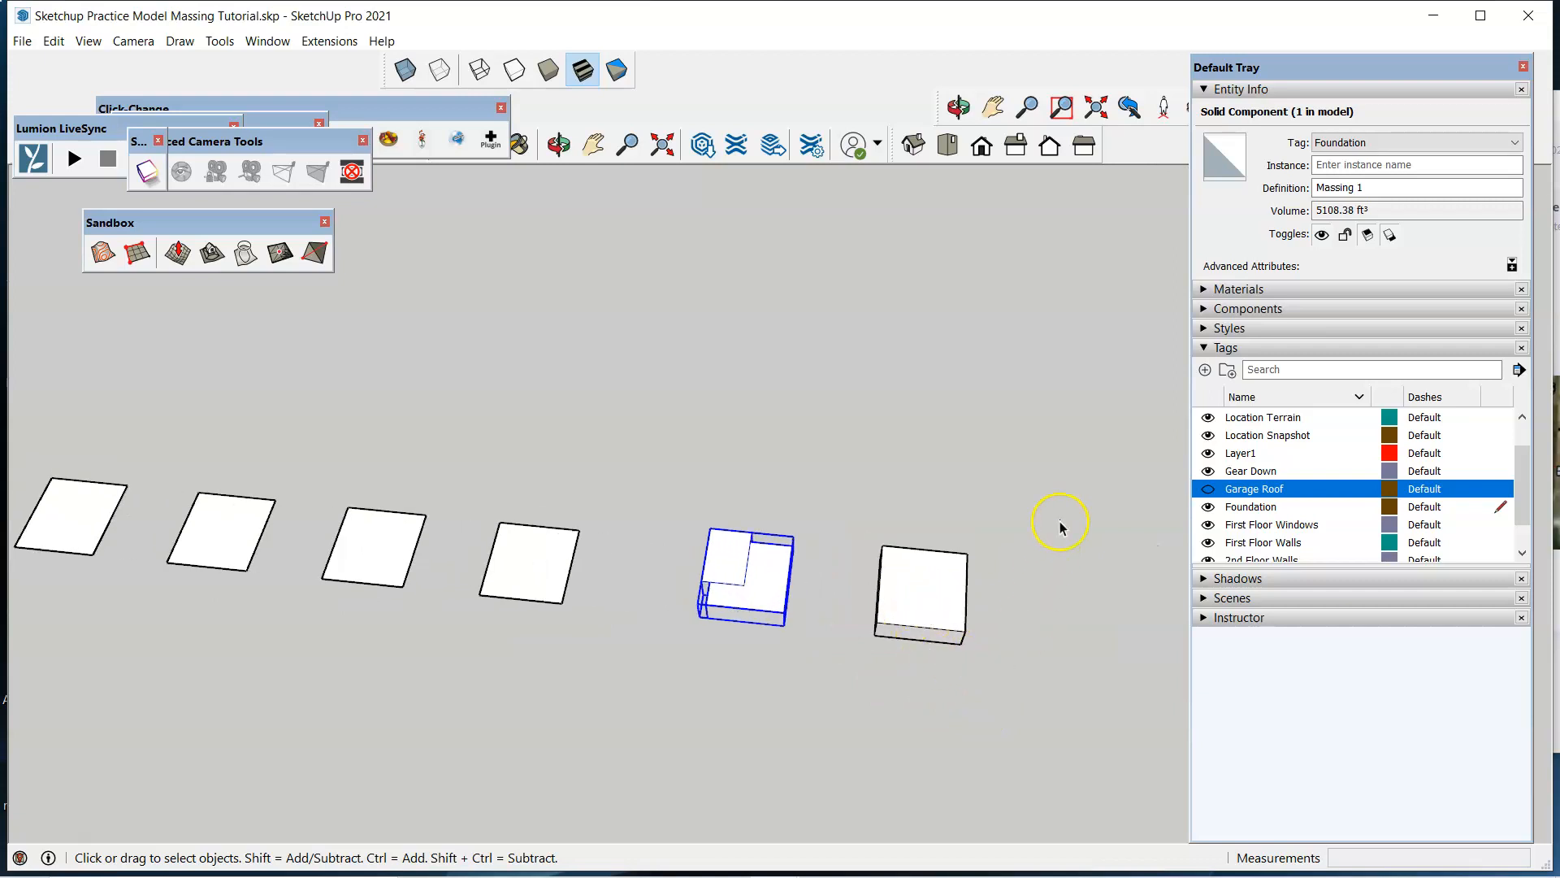
drag(857, 682, 855, 682)
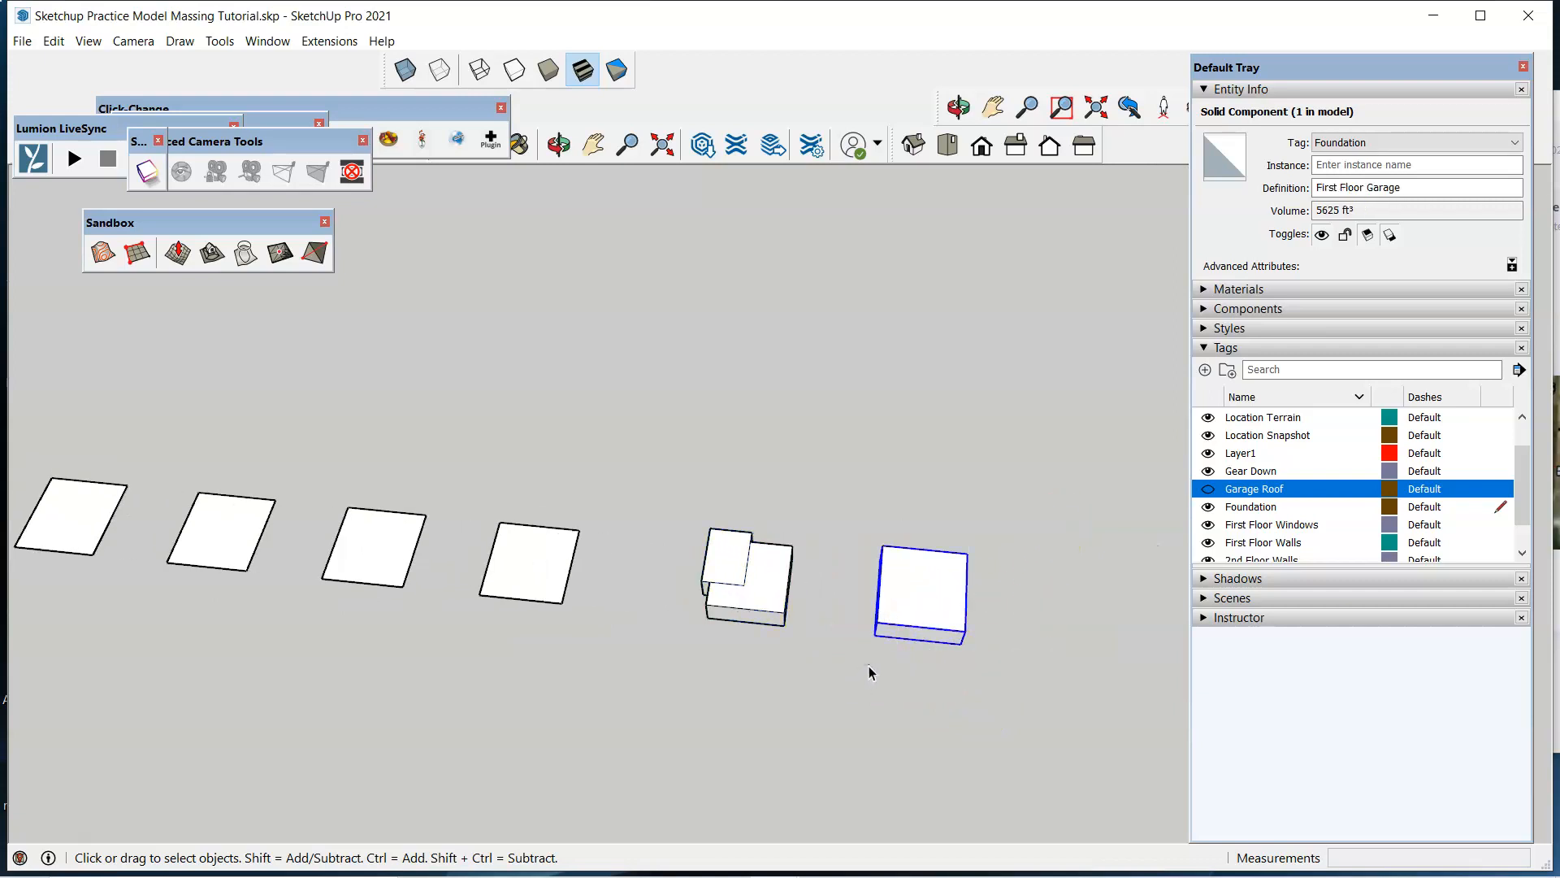
key(m)
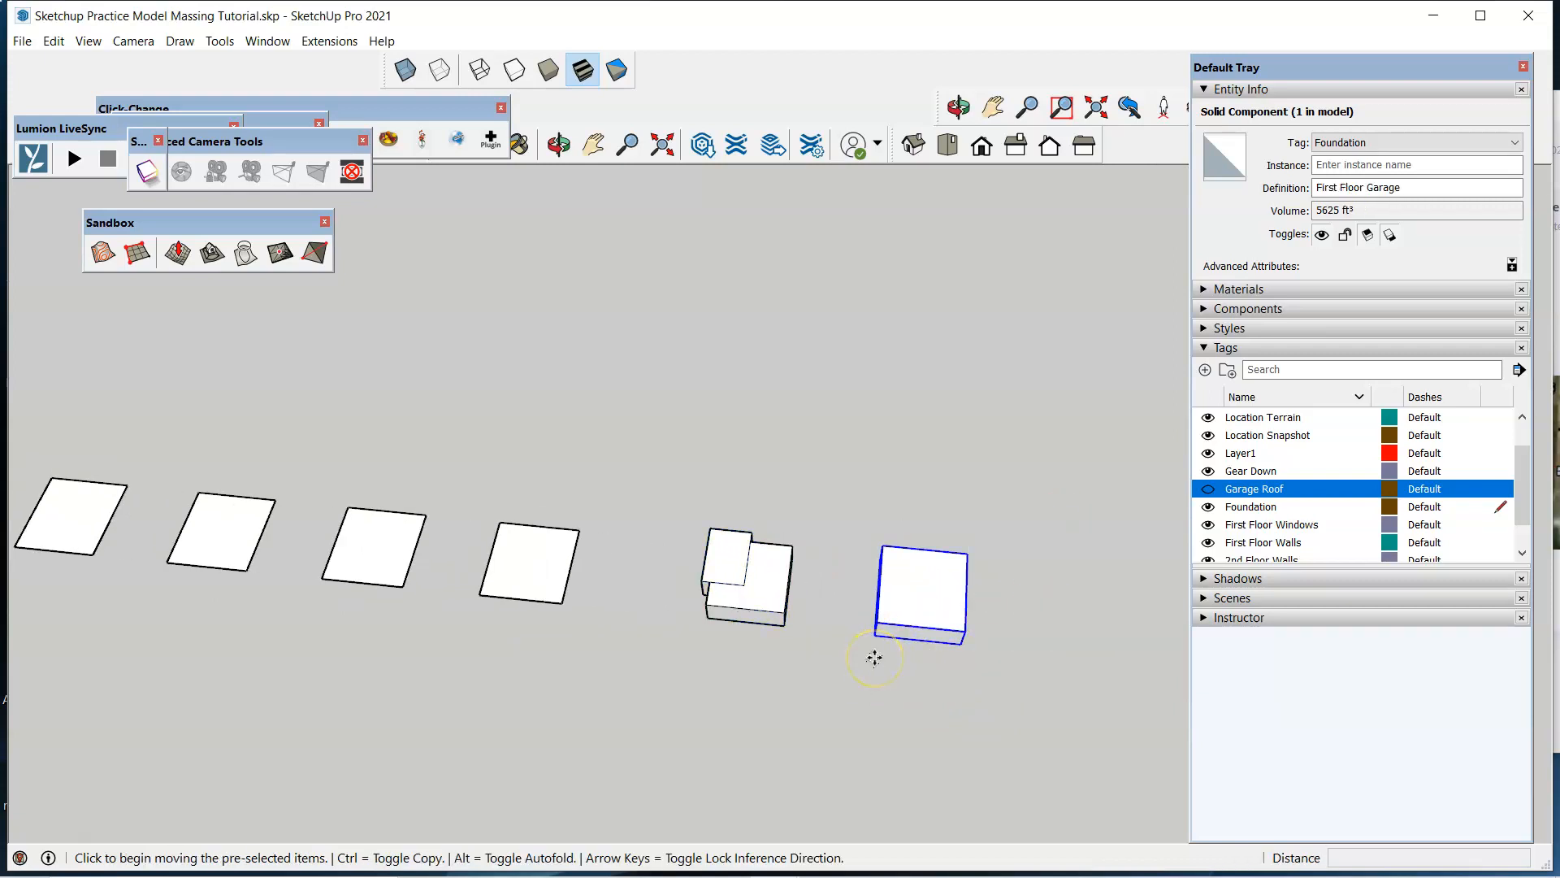
key(space)
drag(1032, 456, 839, 753)
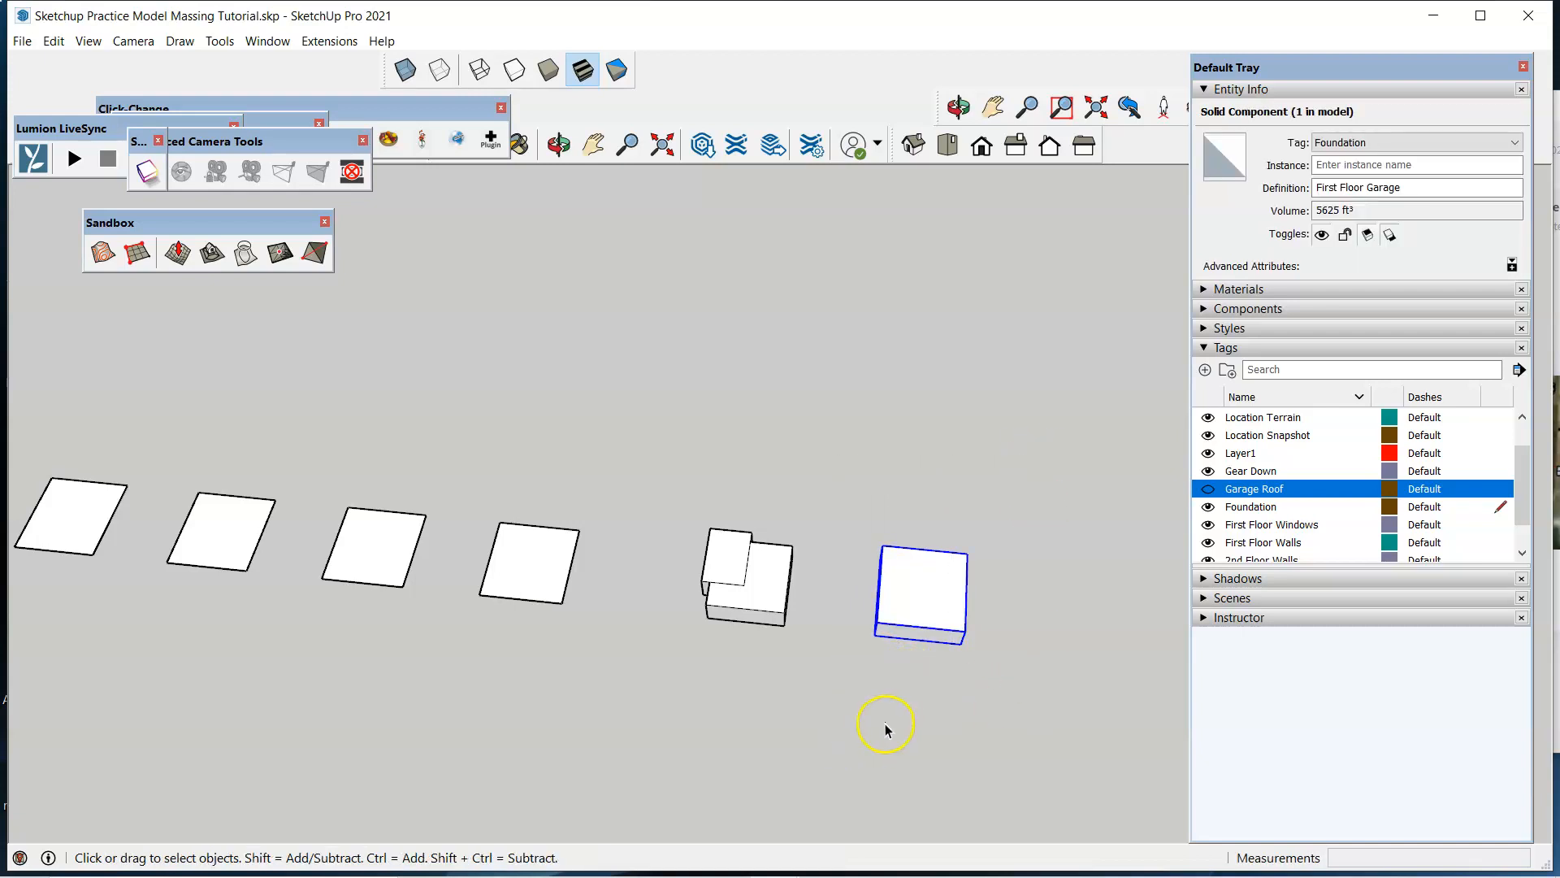
key(m)
key(ctrl)
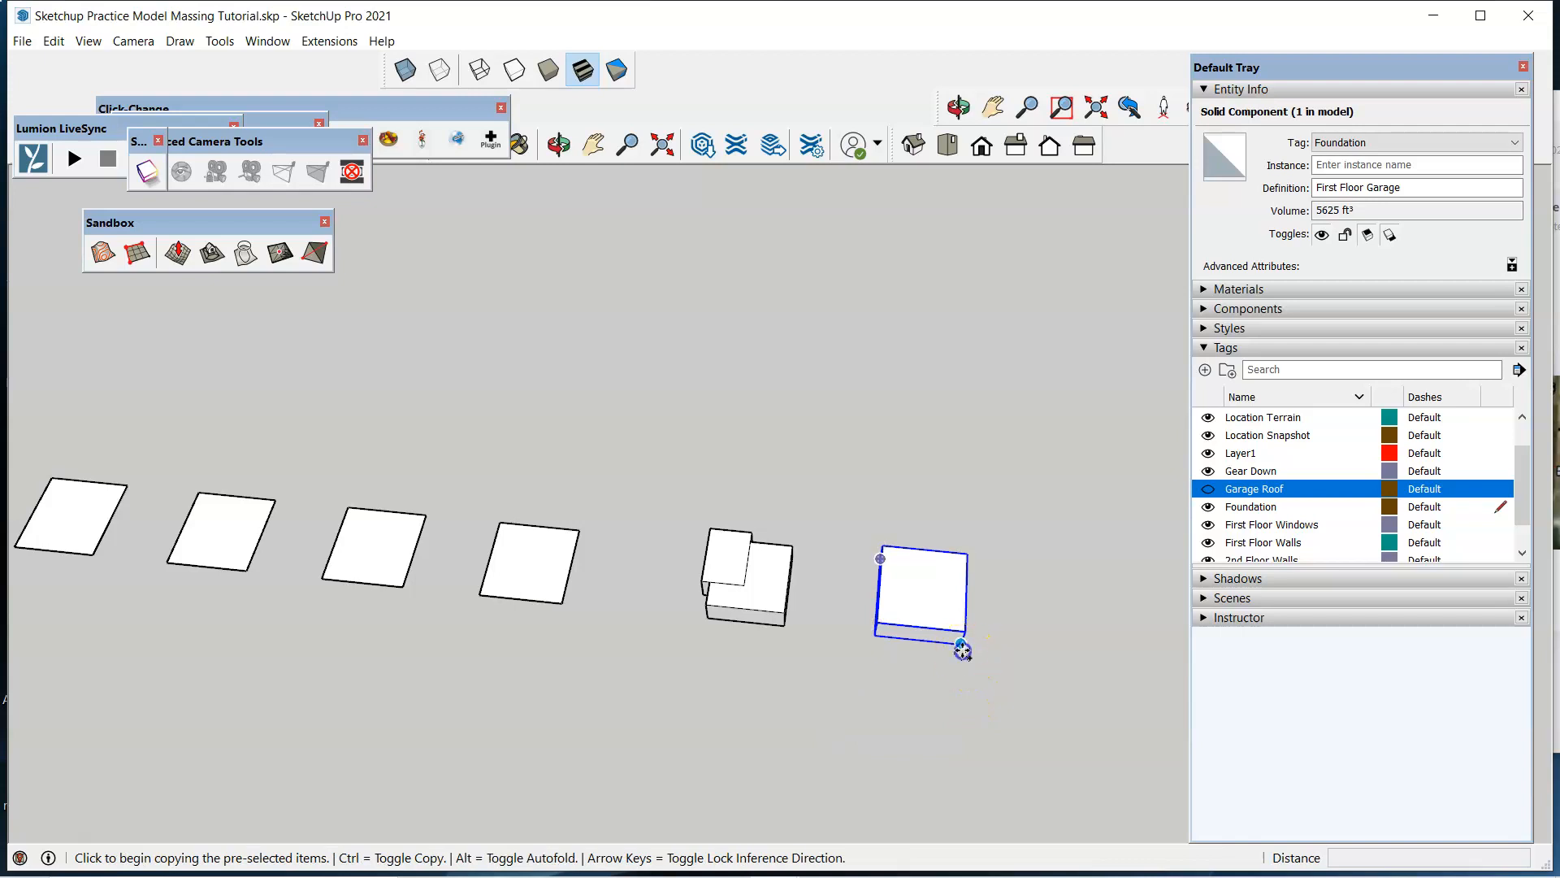
click(960, 643)
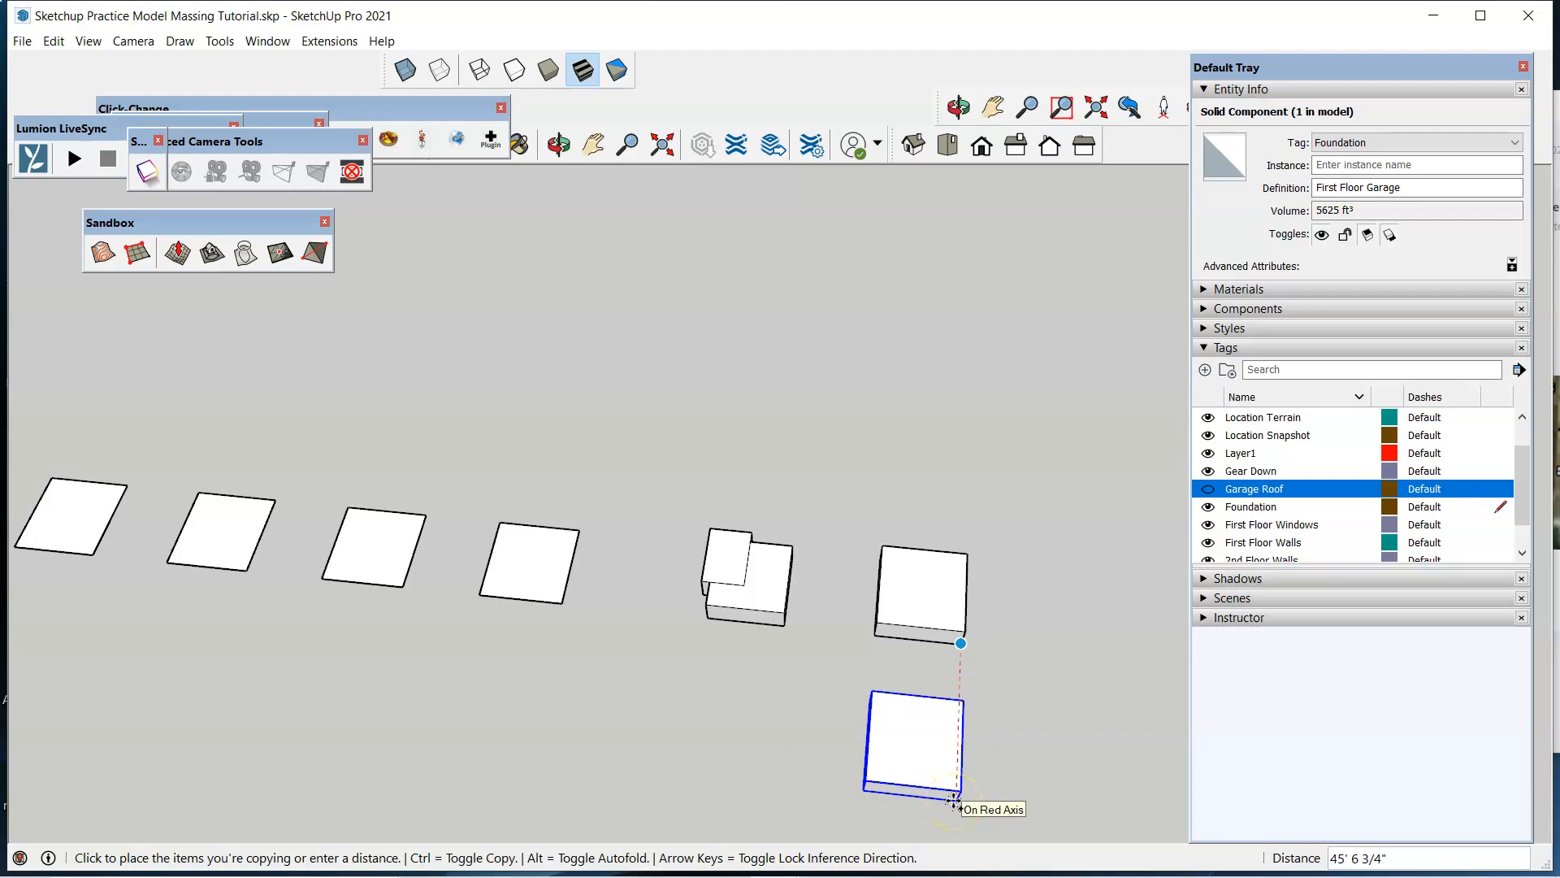
click(954, 802)
Copy the new garage block about 50' 5" along the green axis and multiply it 6x into a row parallel to the squares.
scroll(1024, 739, down, 3)
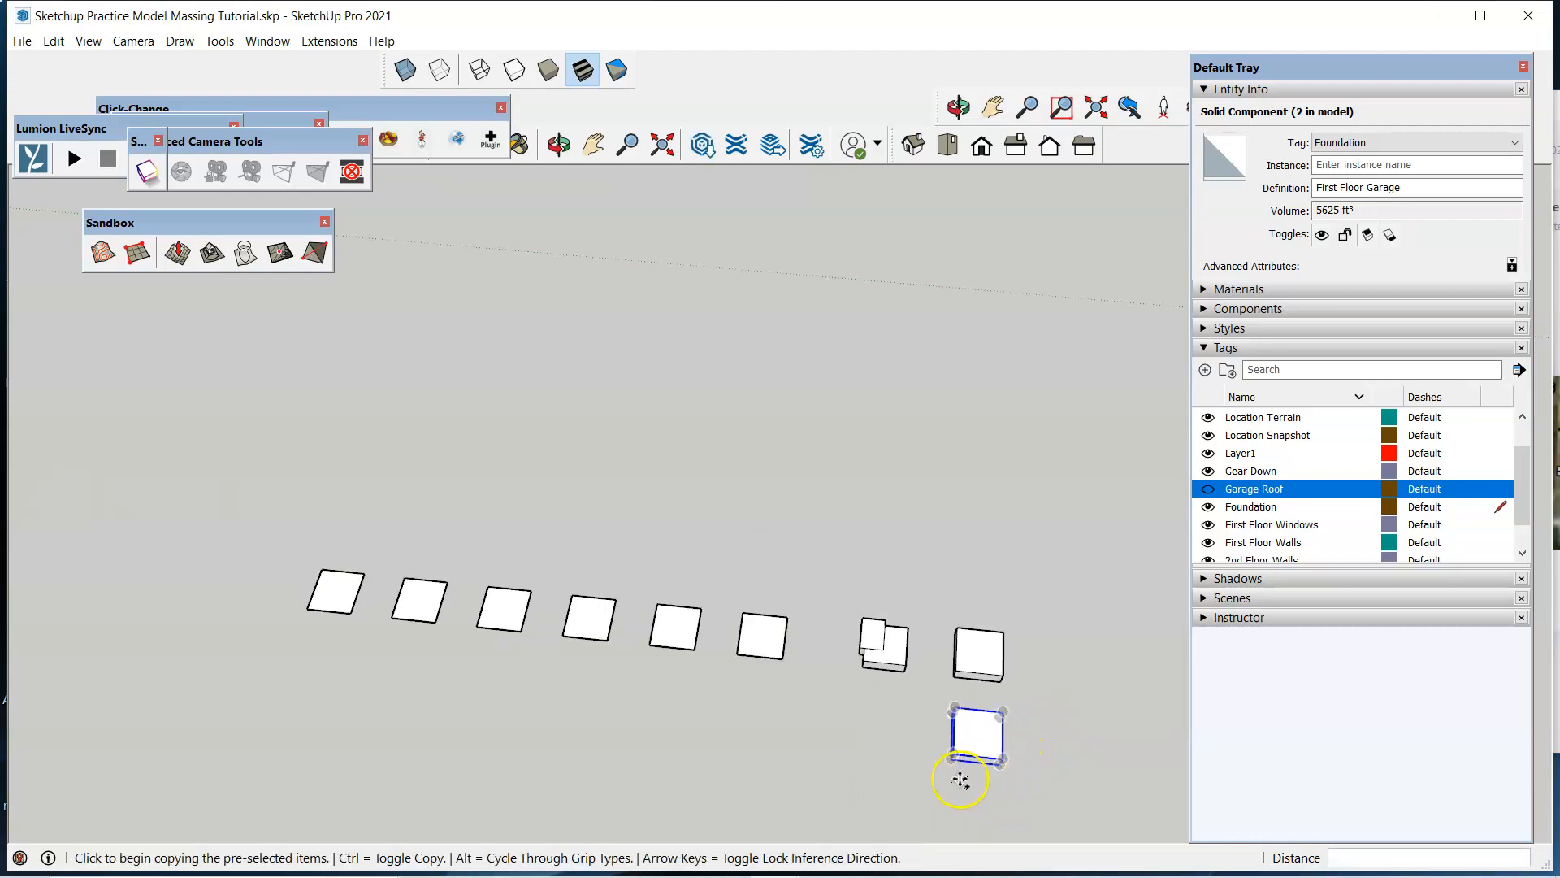
click(999, 762)
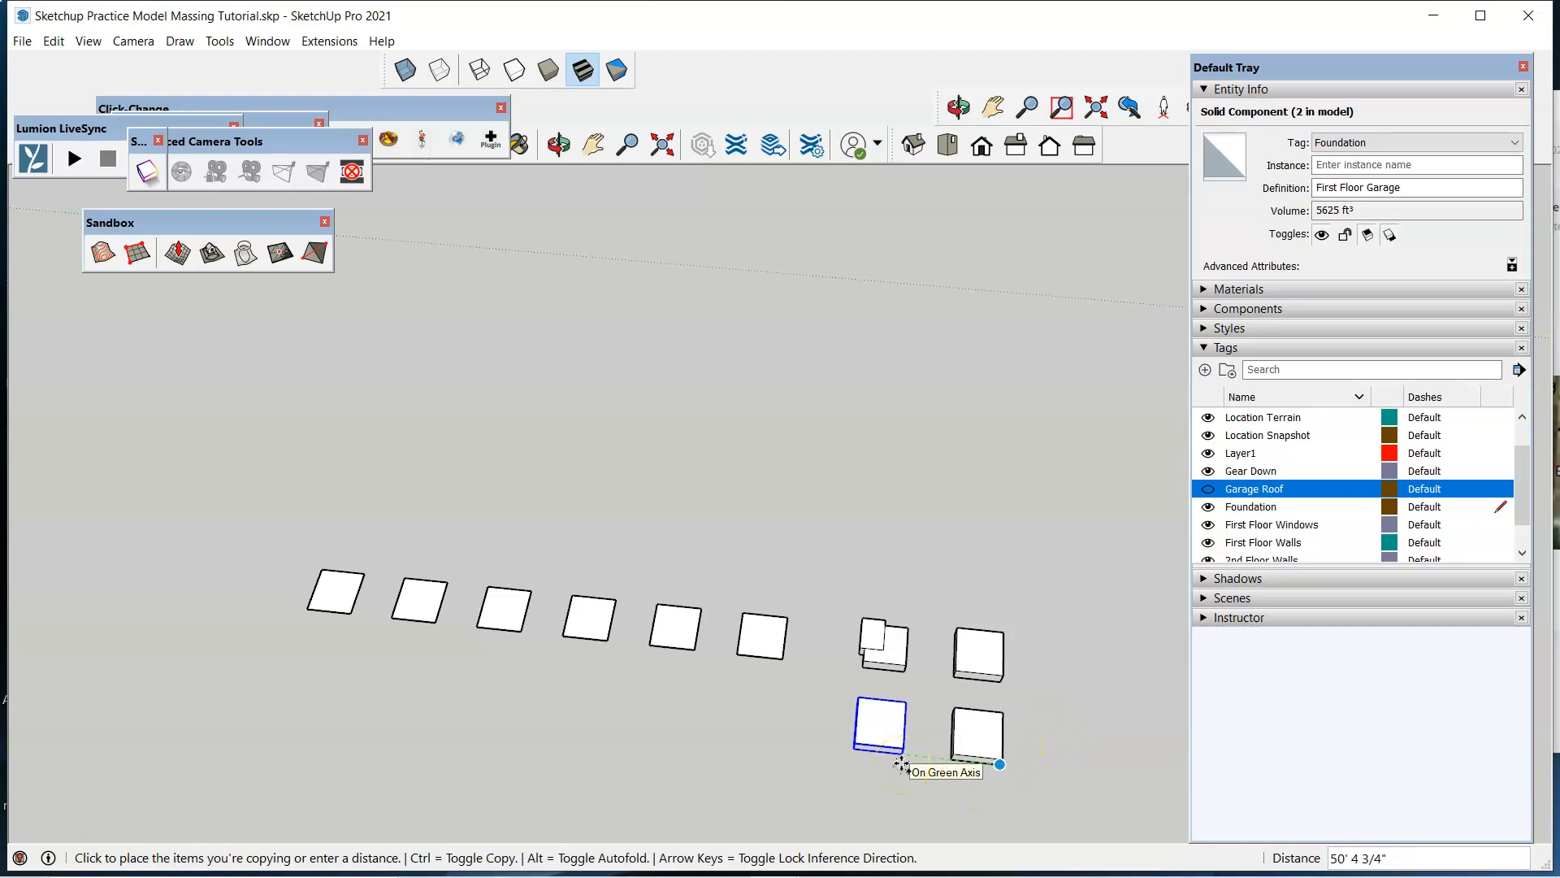
click(901, 764)
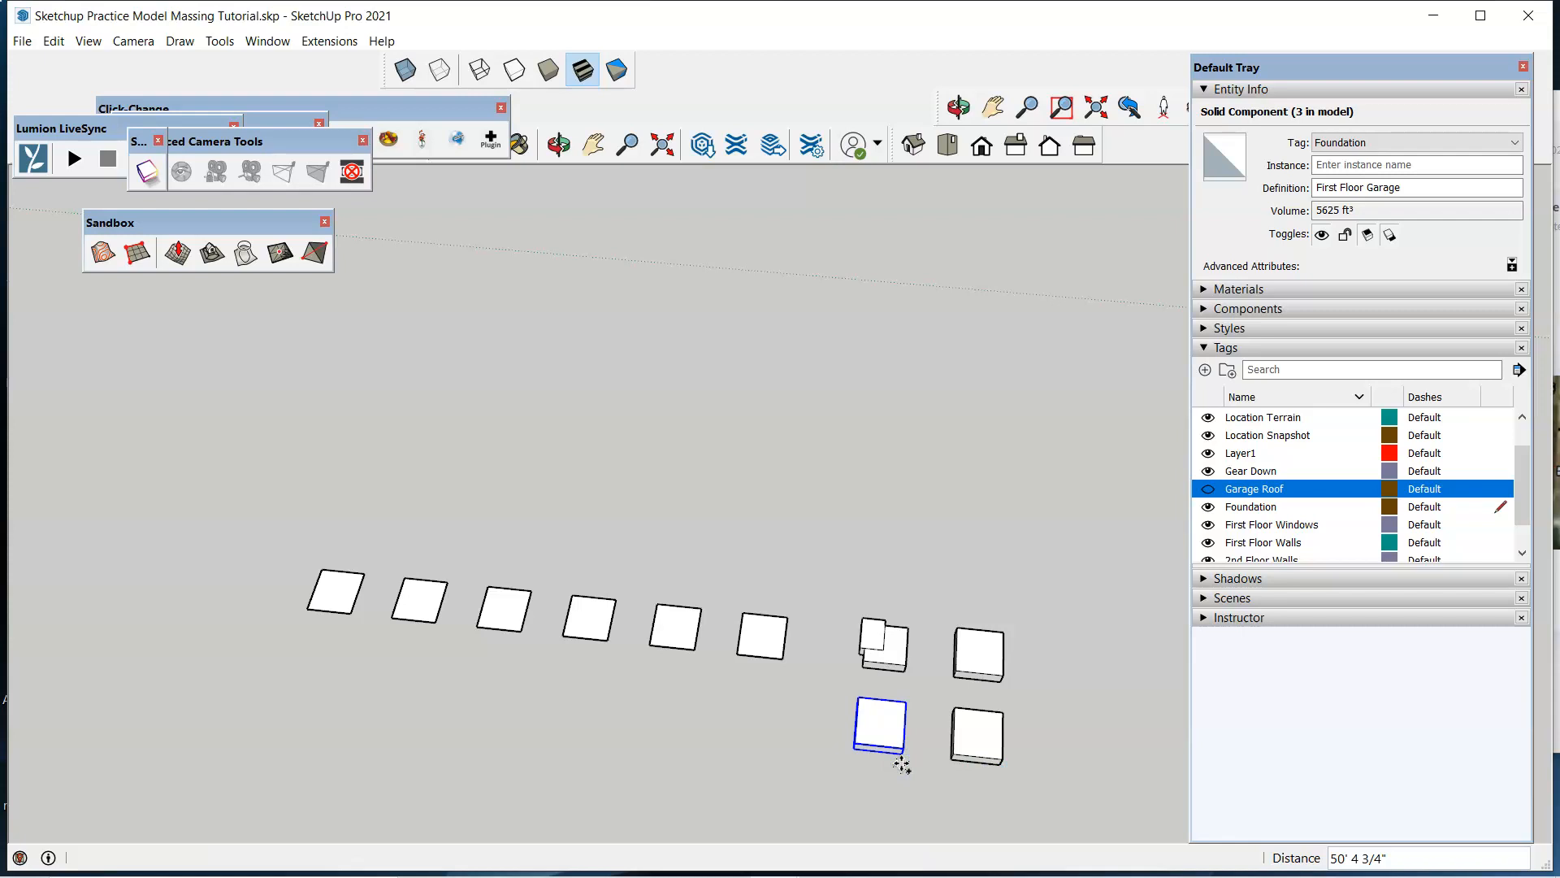
key(Return)
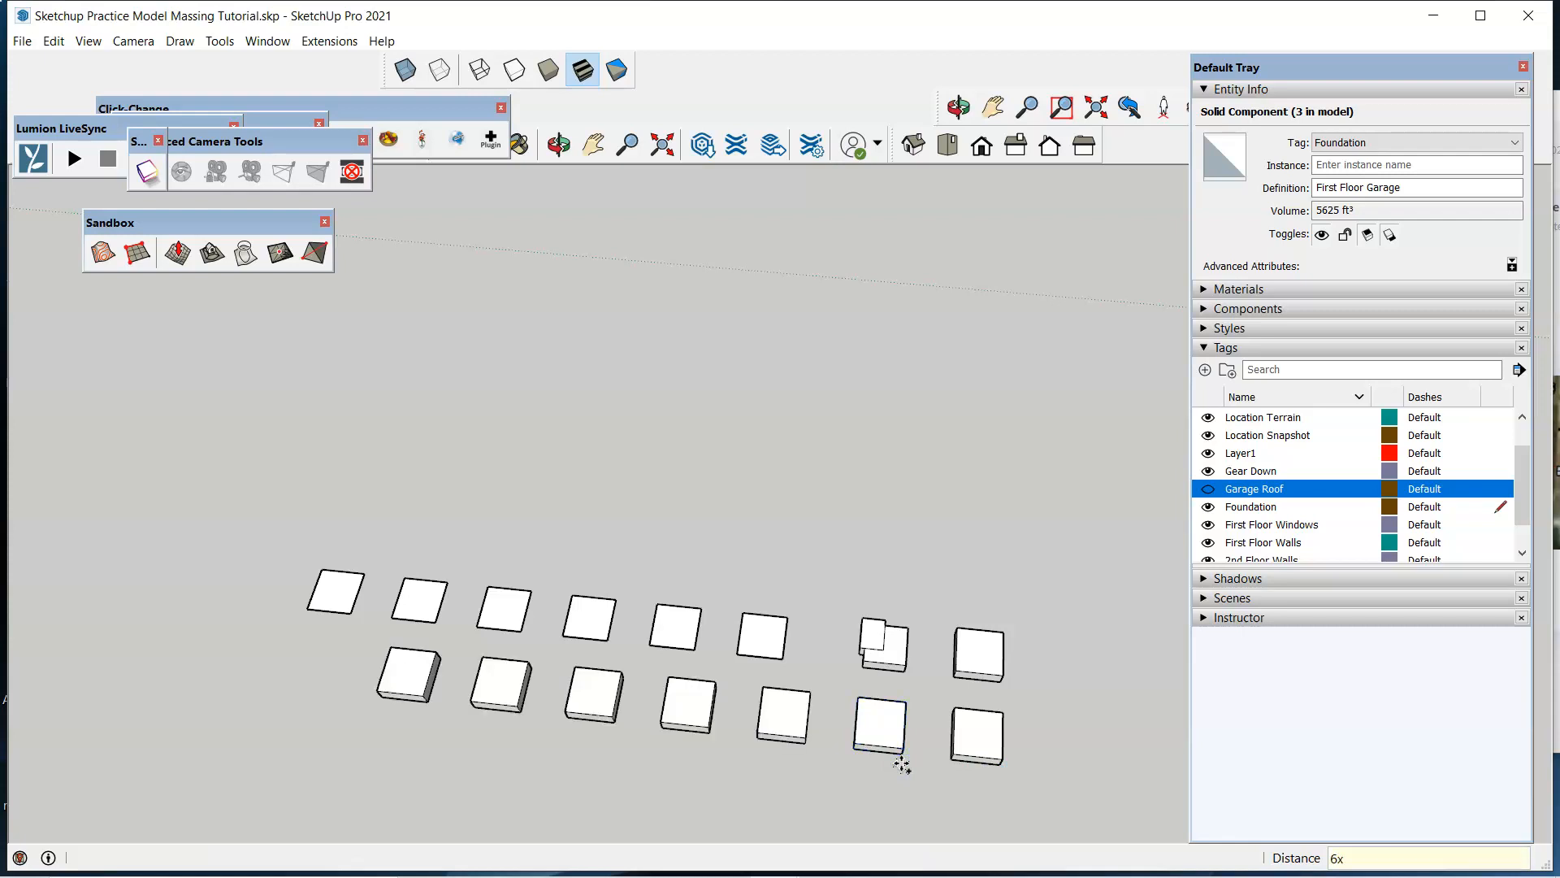
click(763, 767)
scroll(763, 767, up, 3)
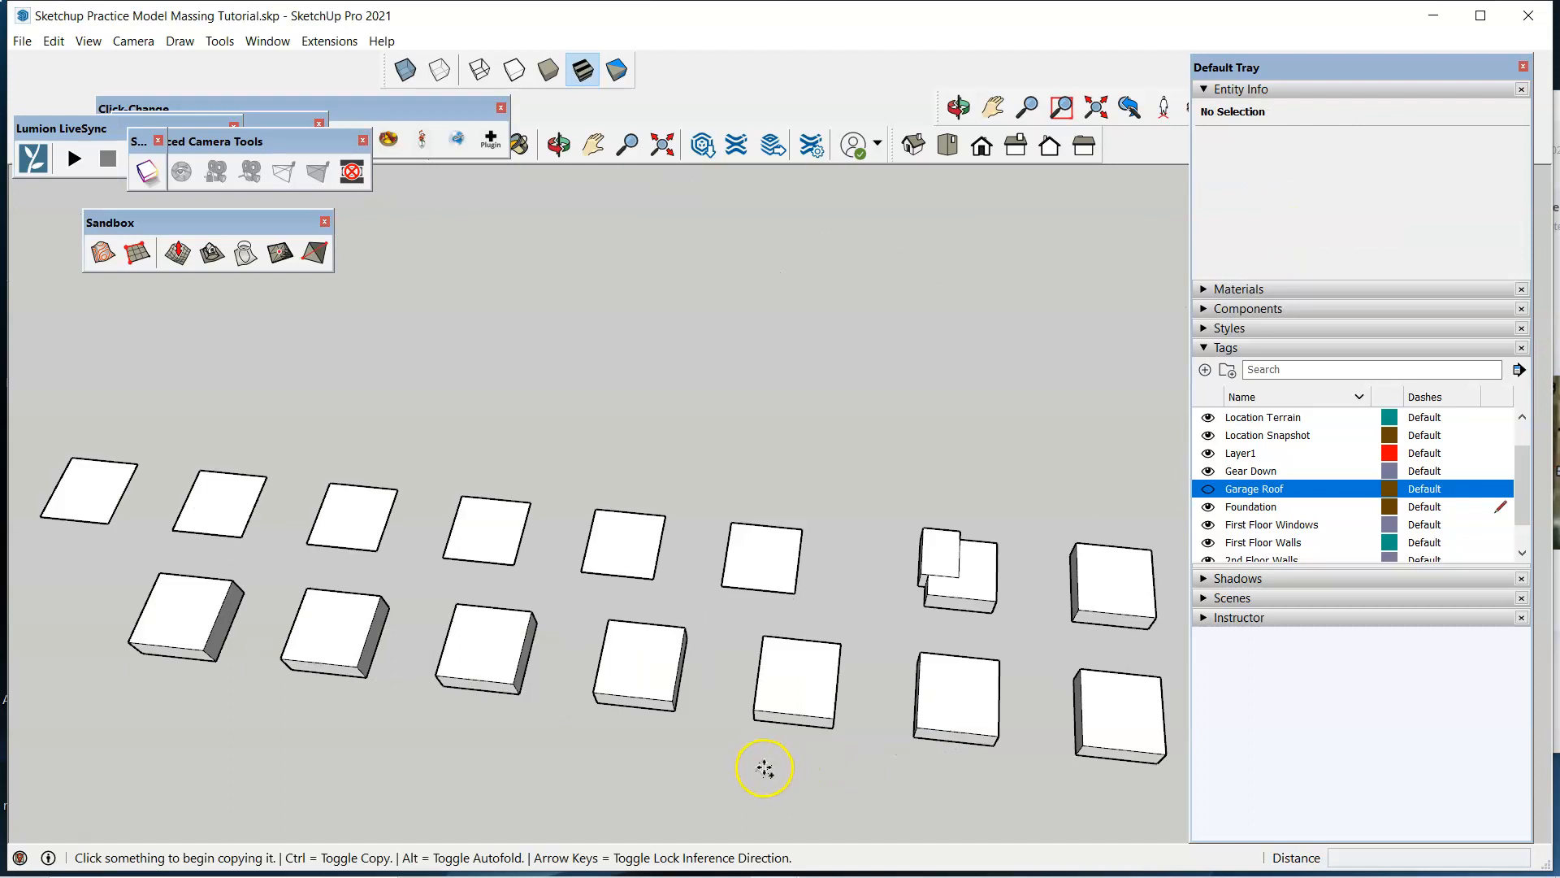
Move the five garage blocks at the far end of the new row about 17' 5" away from the other two.
key(space)
scroll(1115, 749, down, 3)
drag(975, 641, 526, 764)
drag(435, 704, 433, 707)
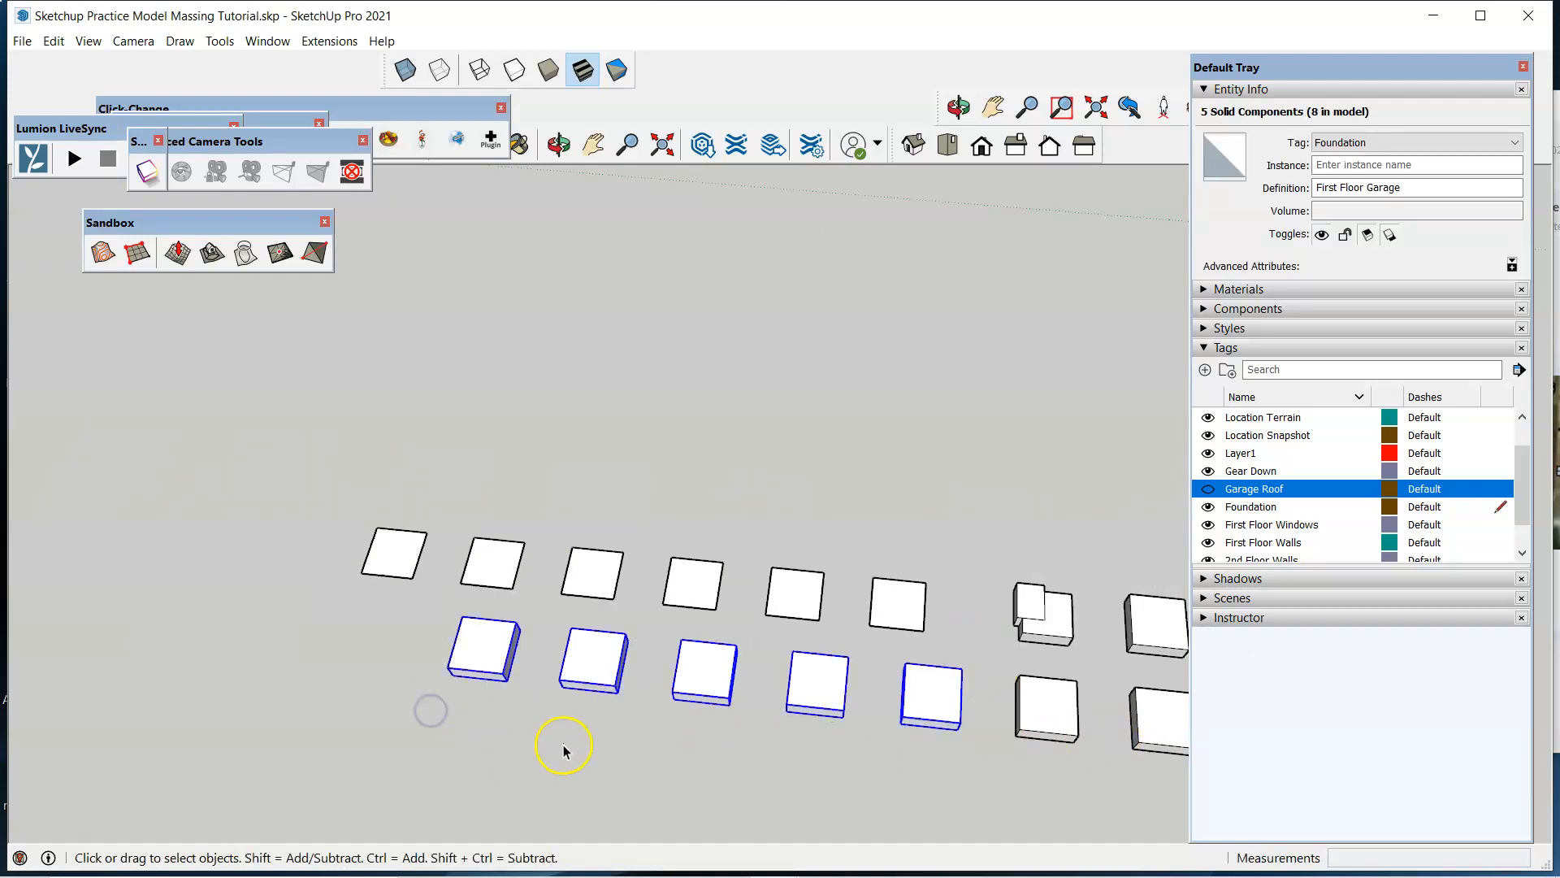
key(m)
click(957, 728)
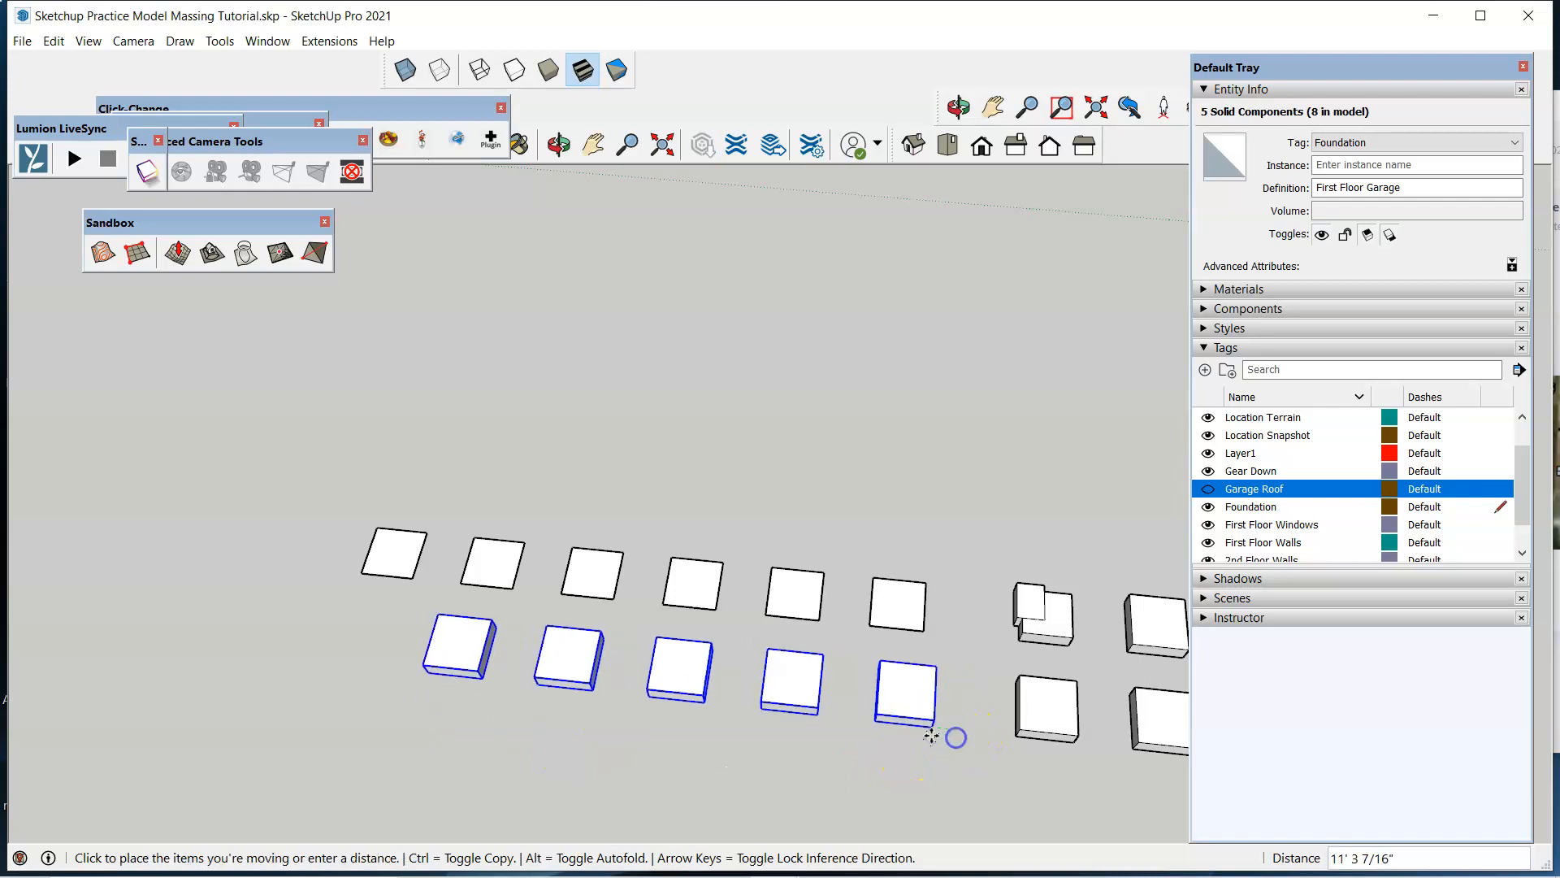
click(916, 734)
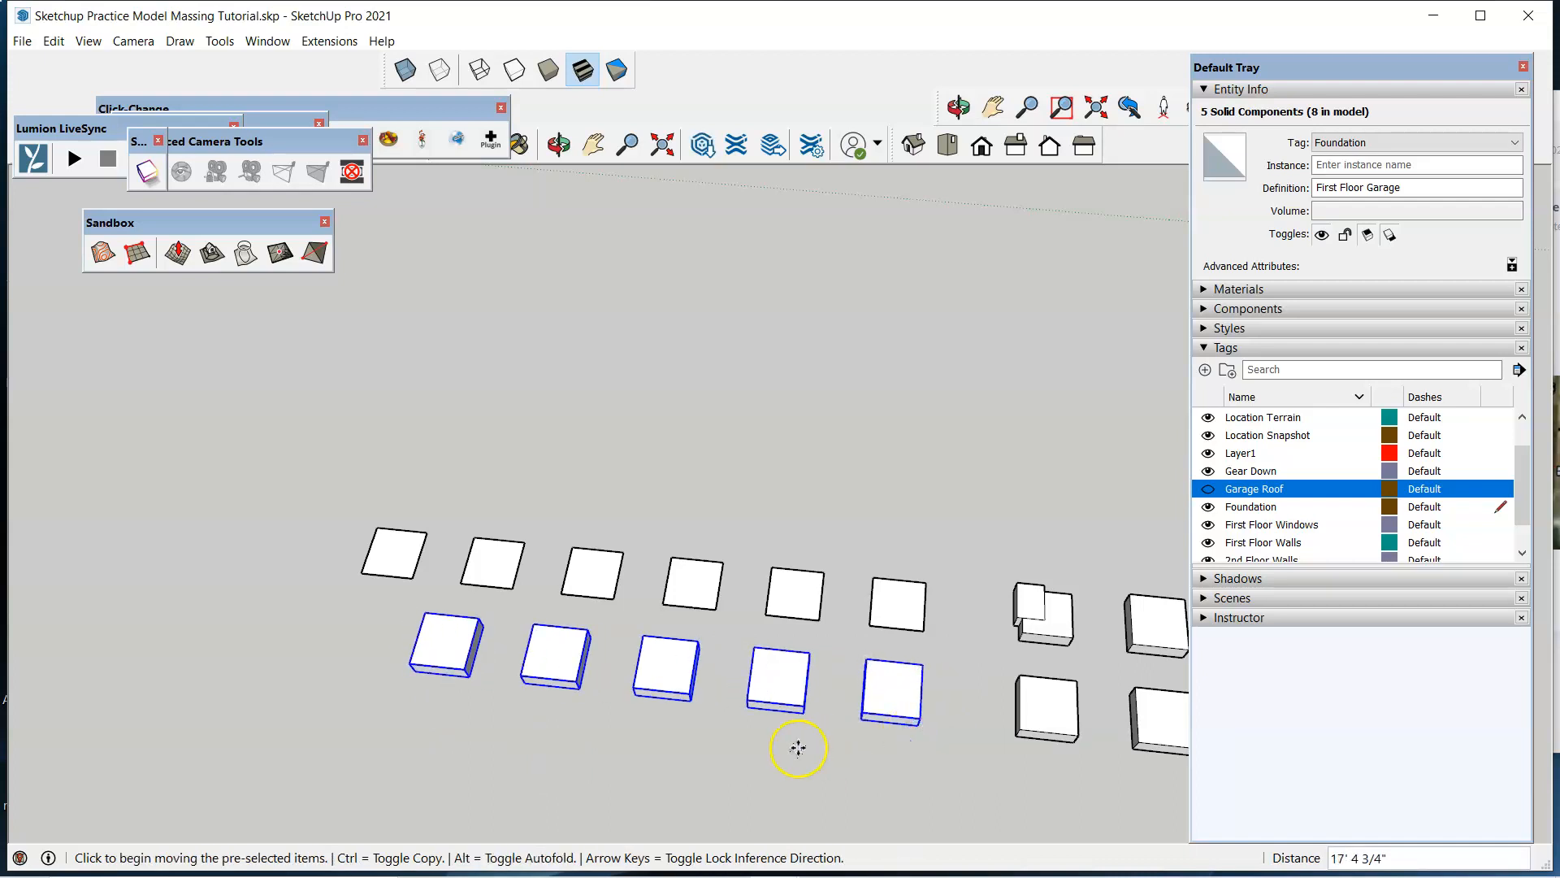
key(space)
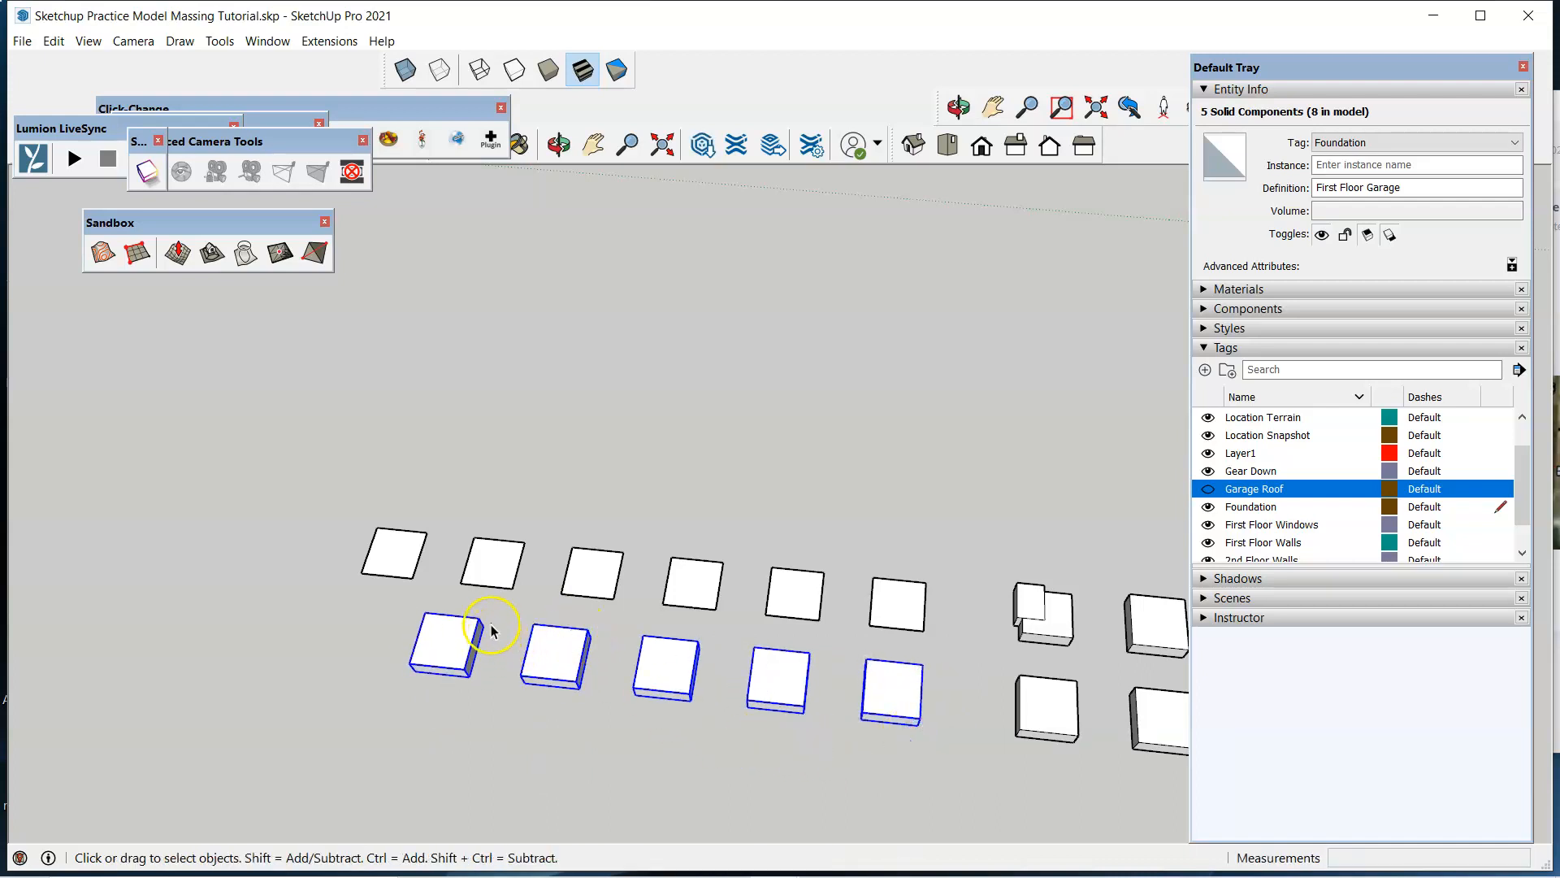
Copy the Massing 1 component about 46' 4" onto the top of the garage block in front of it, overhanging one side.
middle_drag(773, 731, 1005, 689)
scroll(934, 605, down, 3)
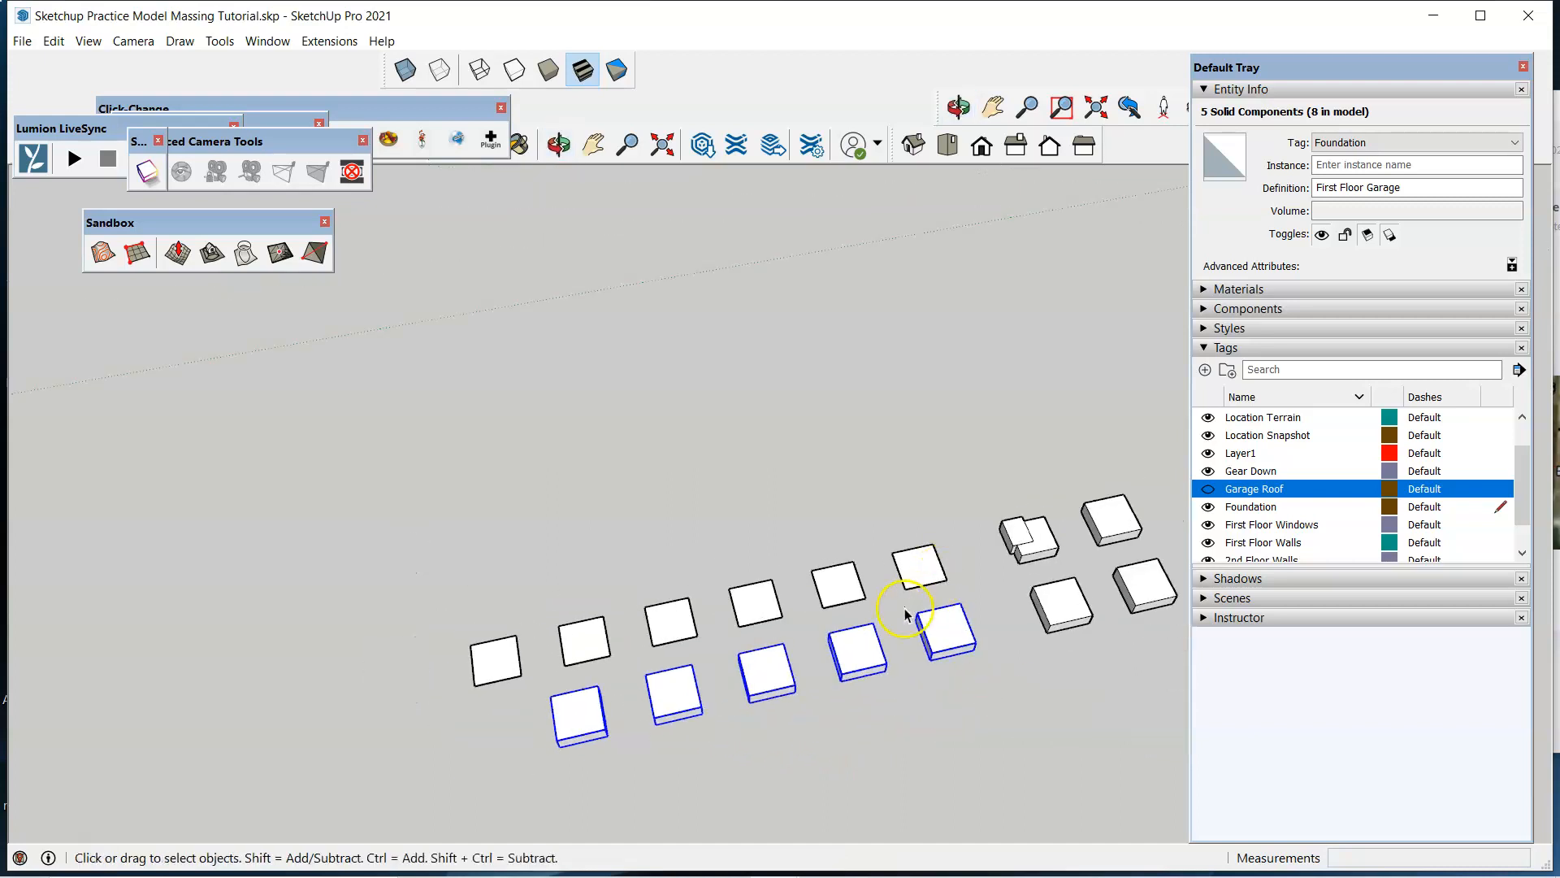
scroll(1008, 602, up, 5)
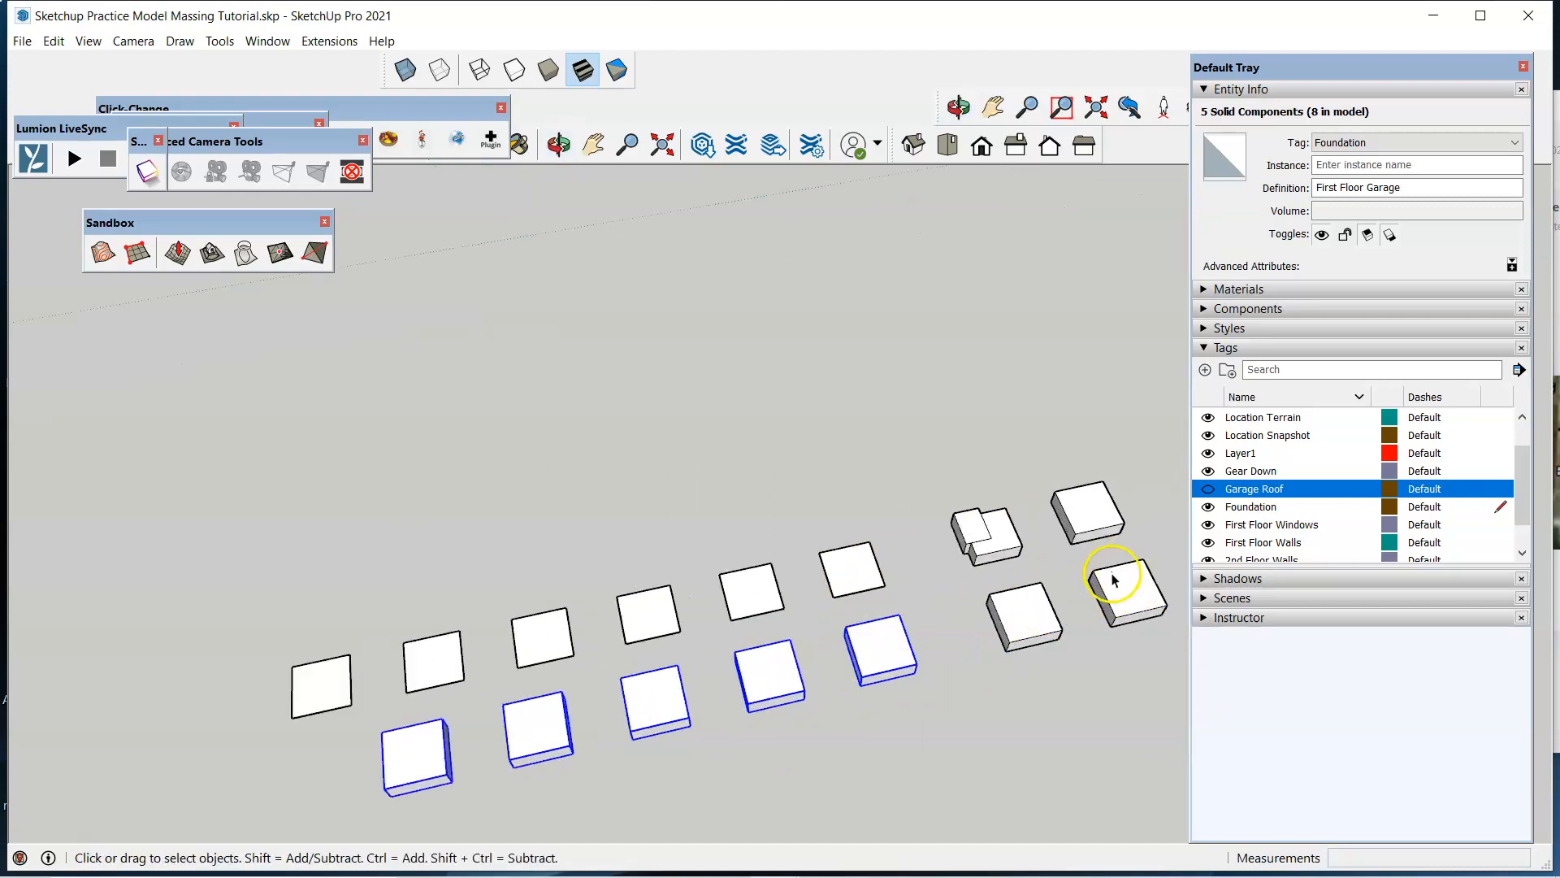
click(923, 546)
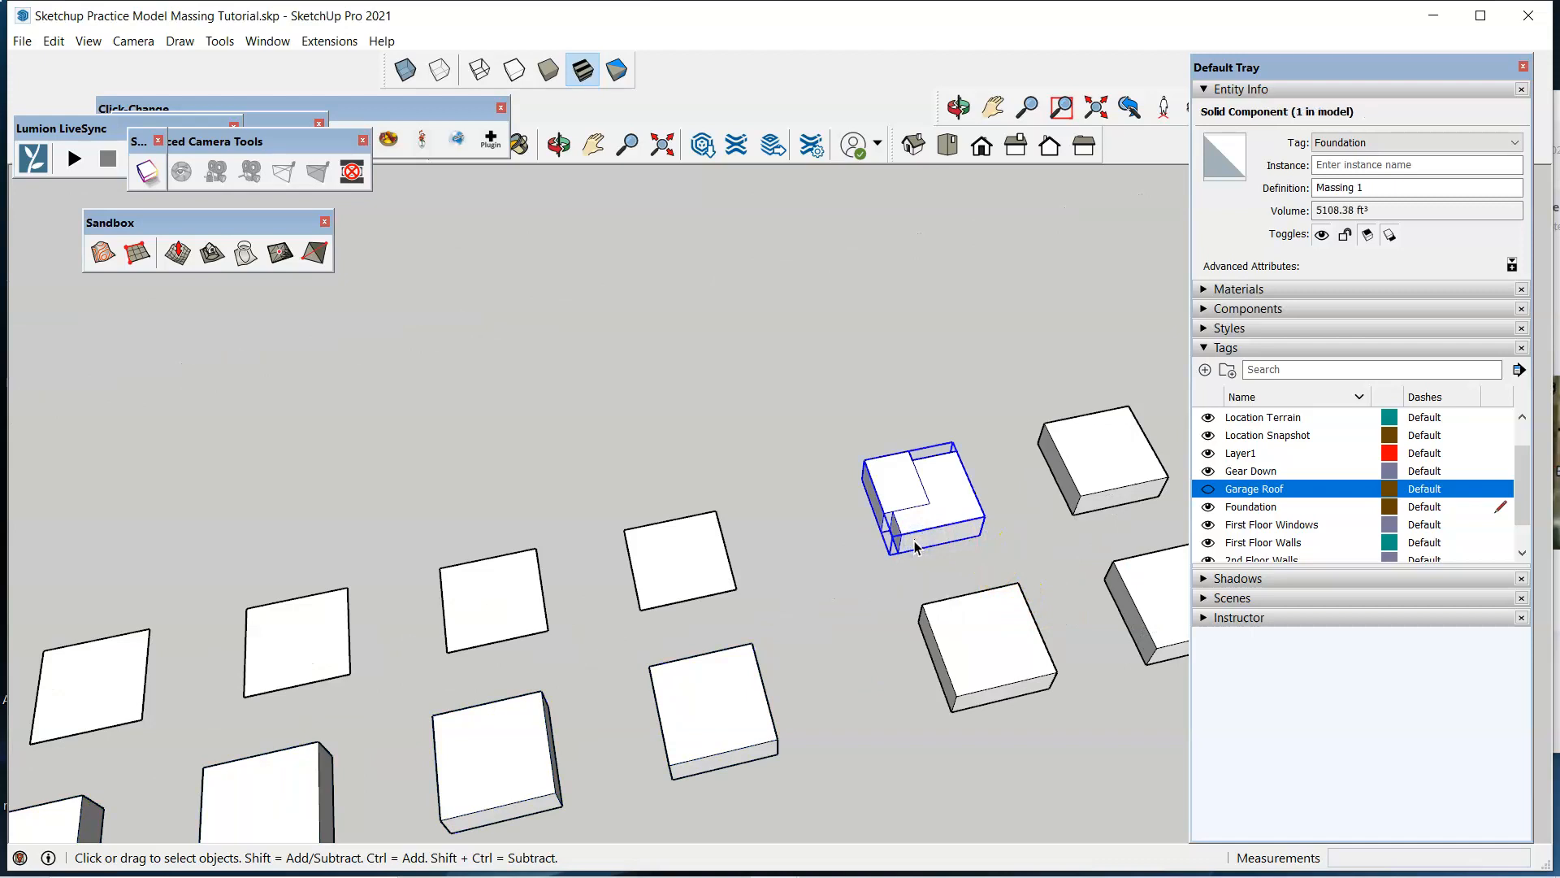
key(m)
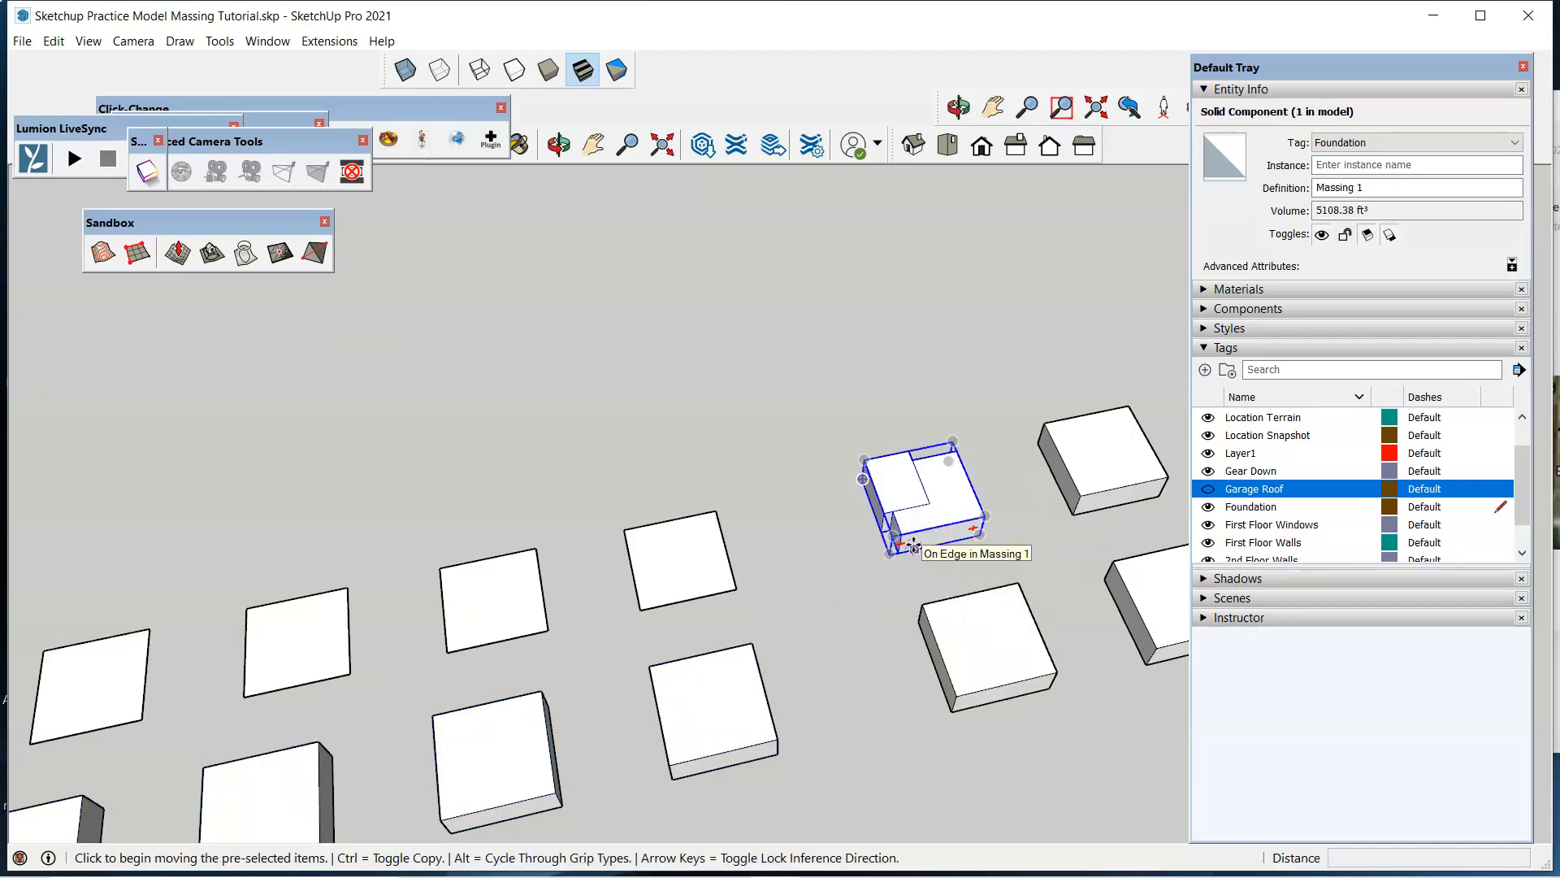
key(ctrl)
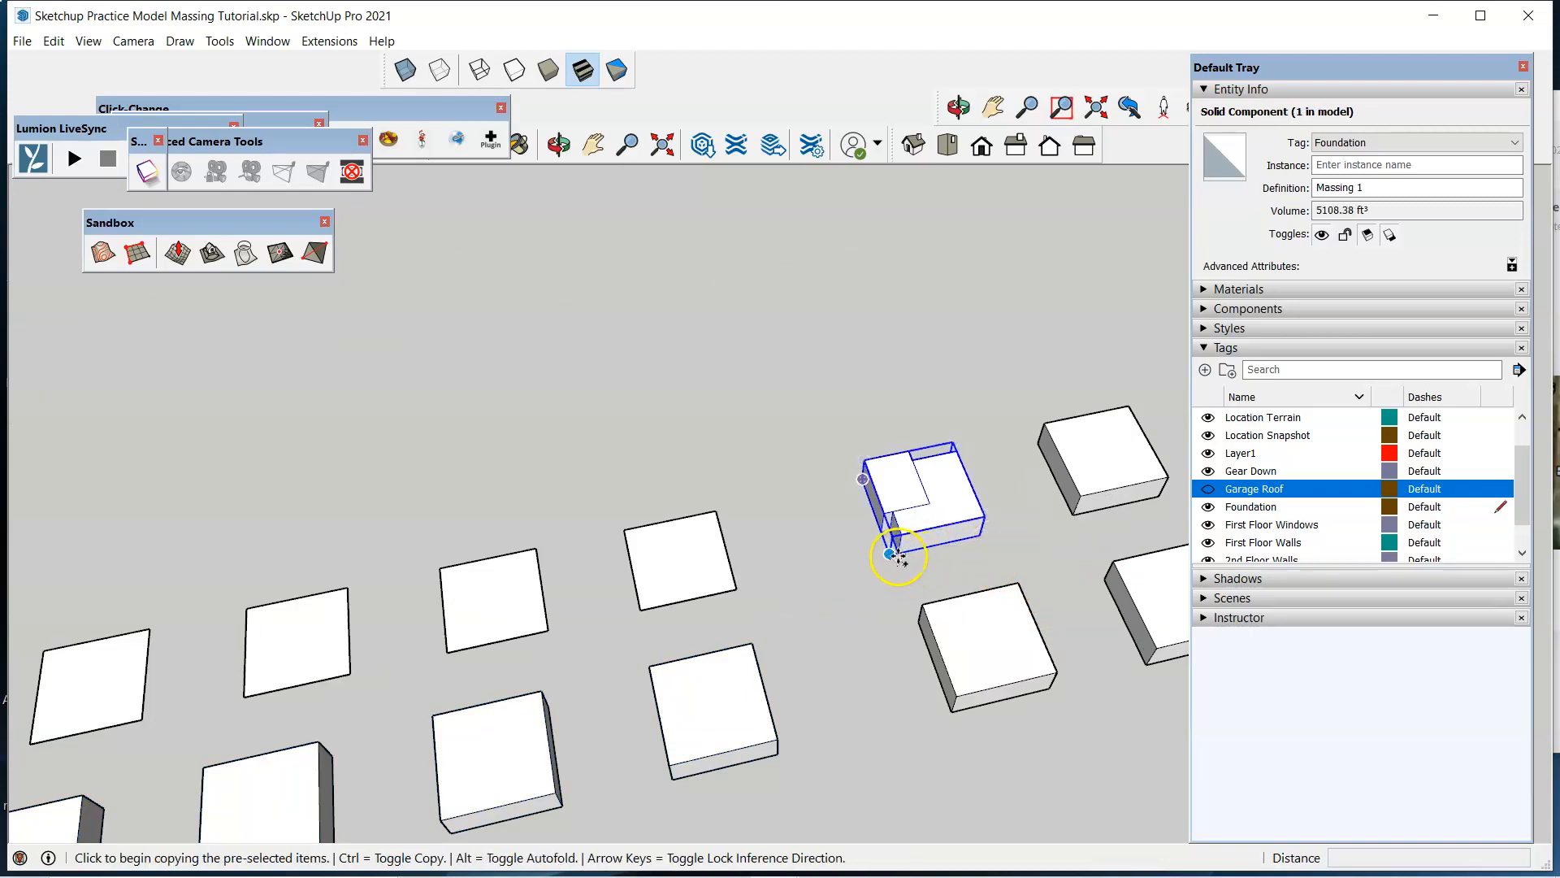
scroll(897, 559, up, 3)
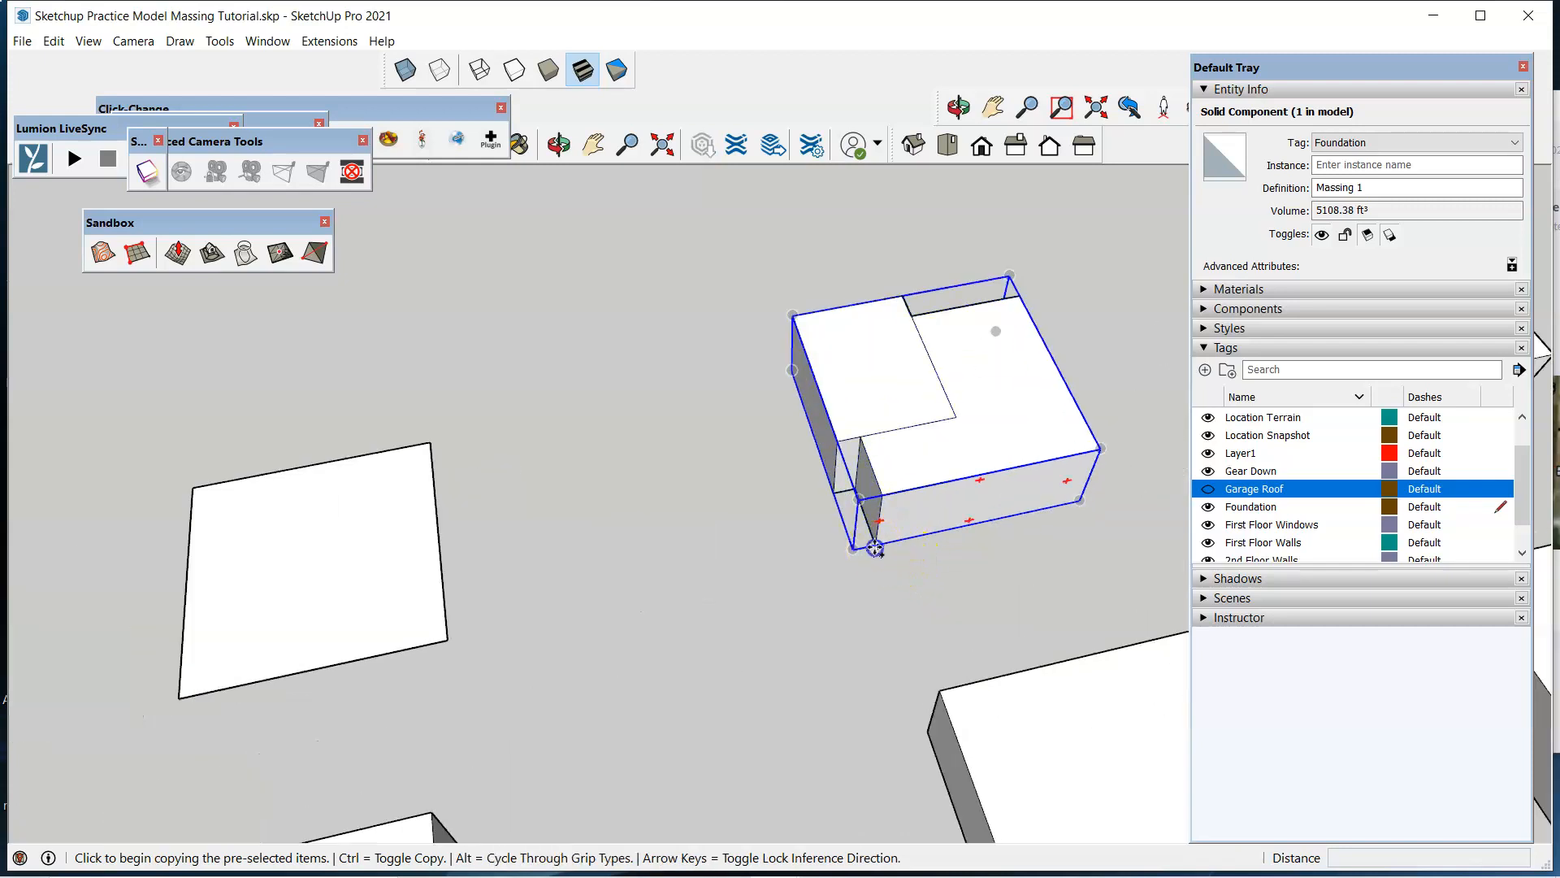
click(875, 548)
scroll(878, 552, down, 4)
click(949, 723)
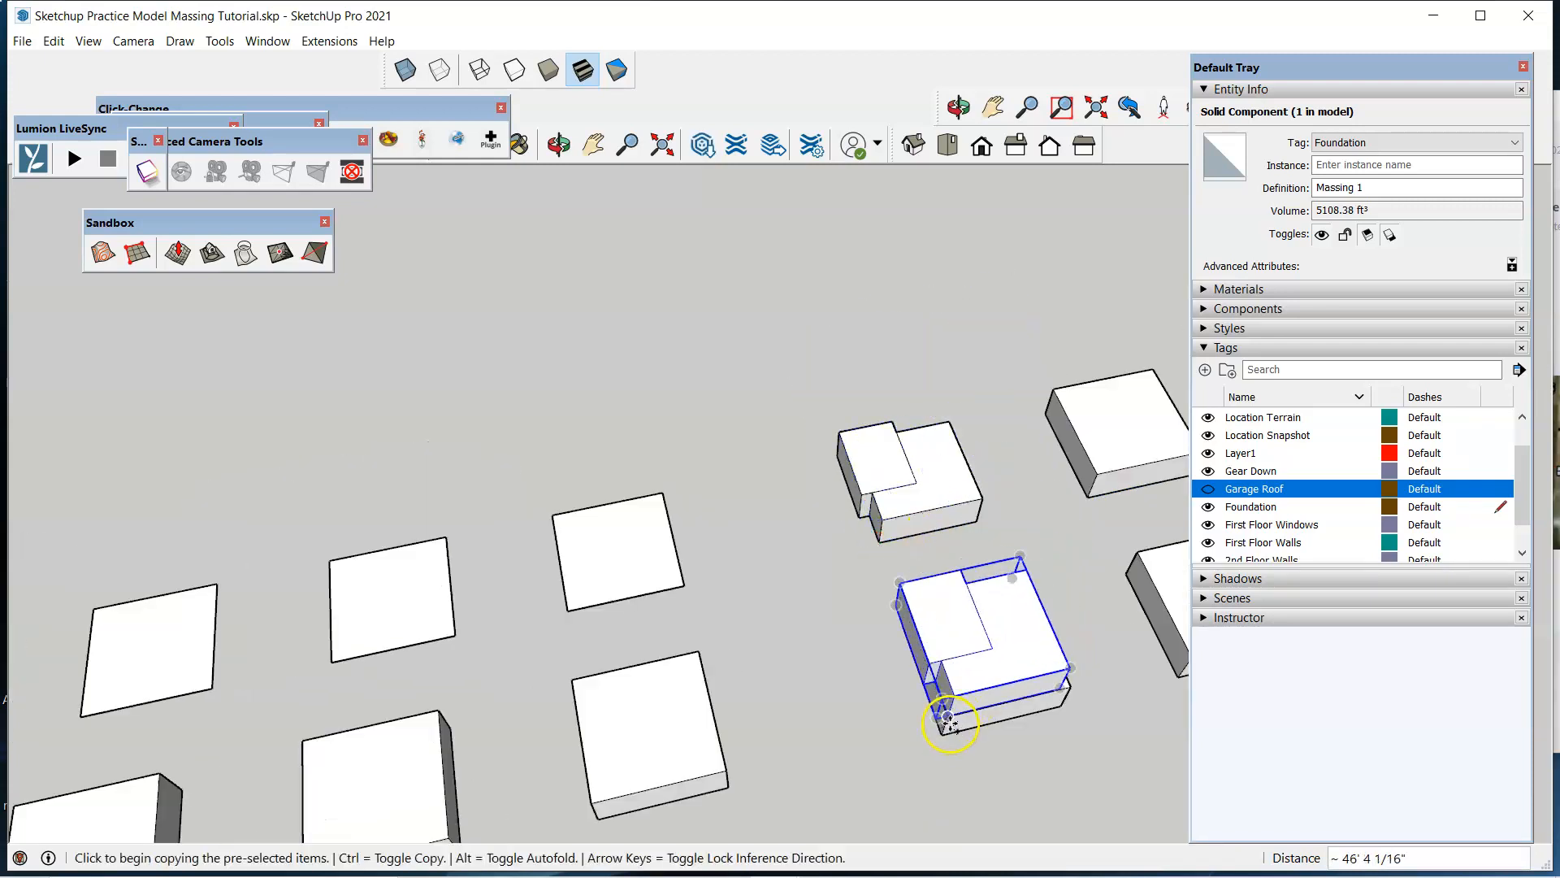
Examine from several sides how the Massing 1 copy sits and overhangs on the garage block beneath it.
middle_drag(1080, 724, 439, 627)
scroll(812, 739, up, 3)
middle_drag(841, 748, 442, 748)
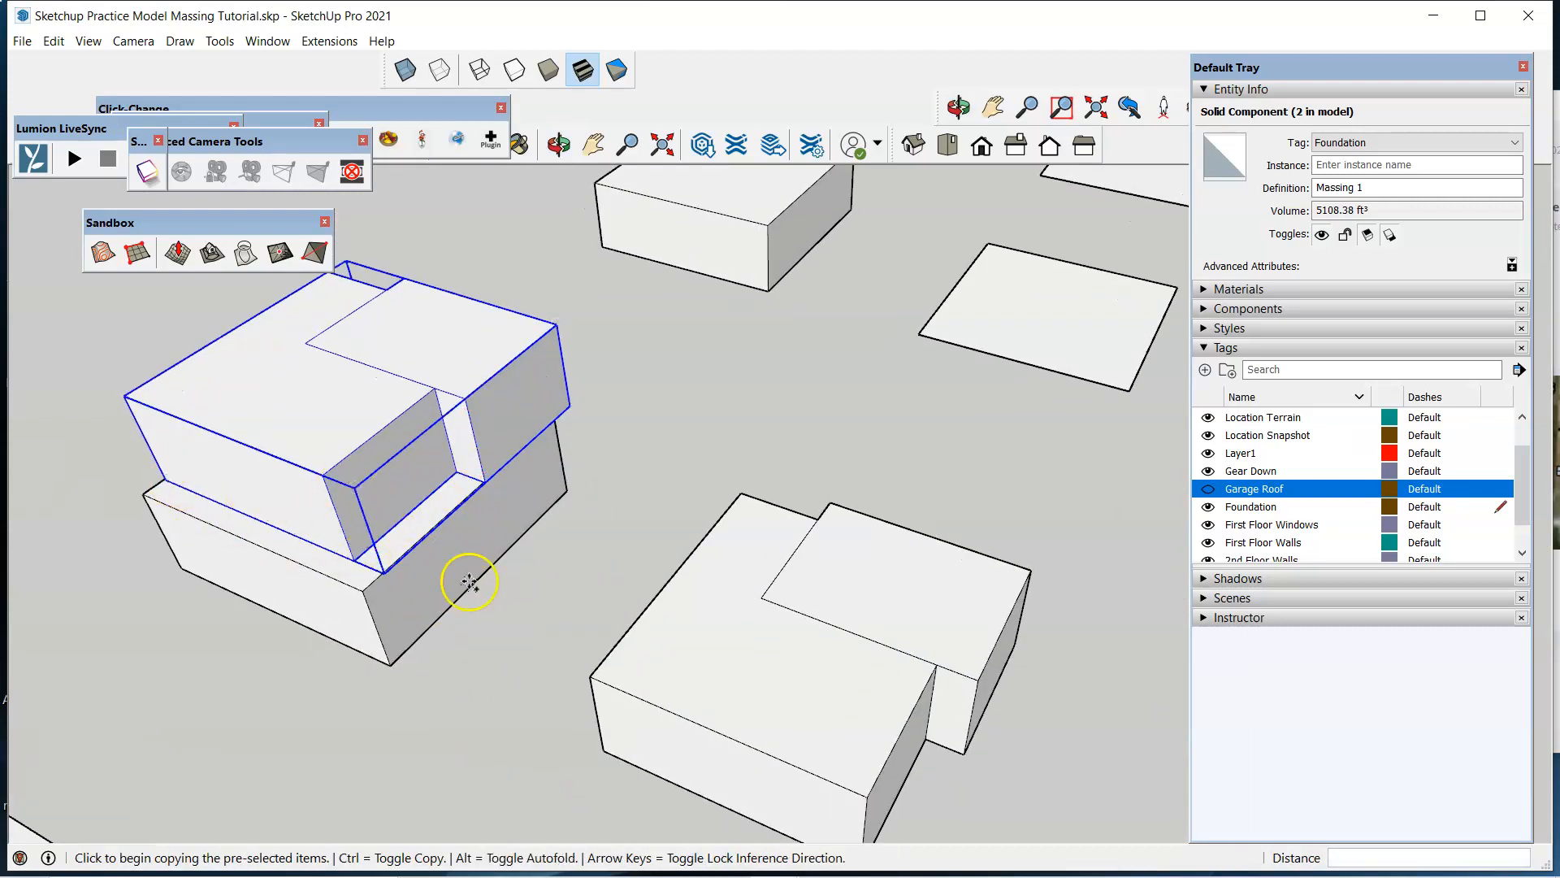
scroll(805, 558, down, 3)
key(space)
click(565, 626)
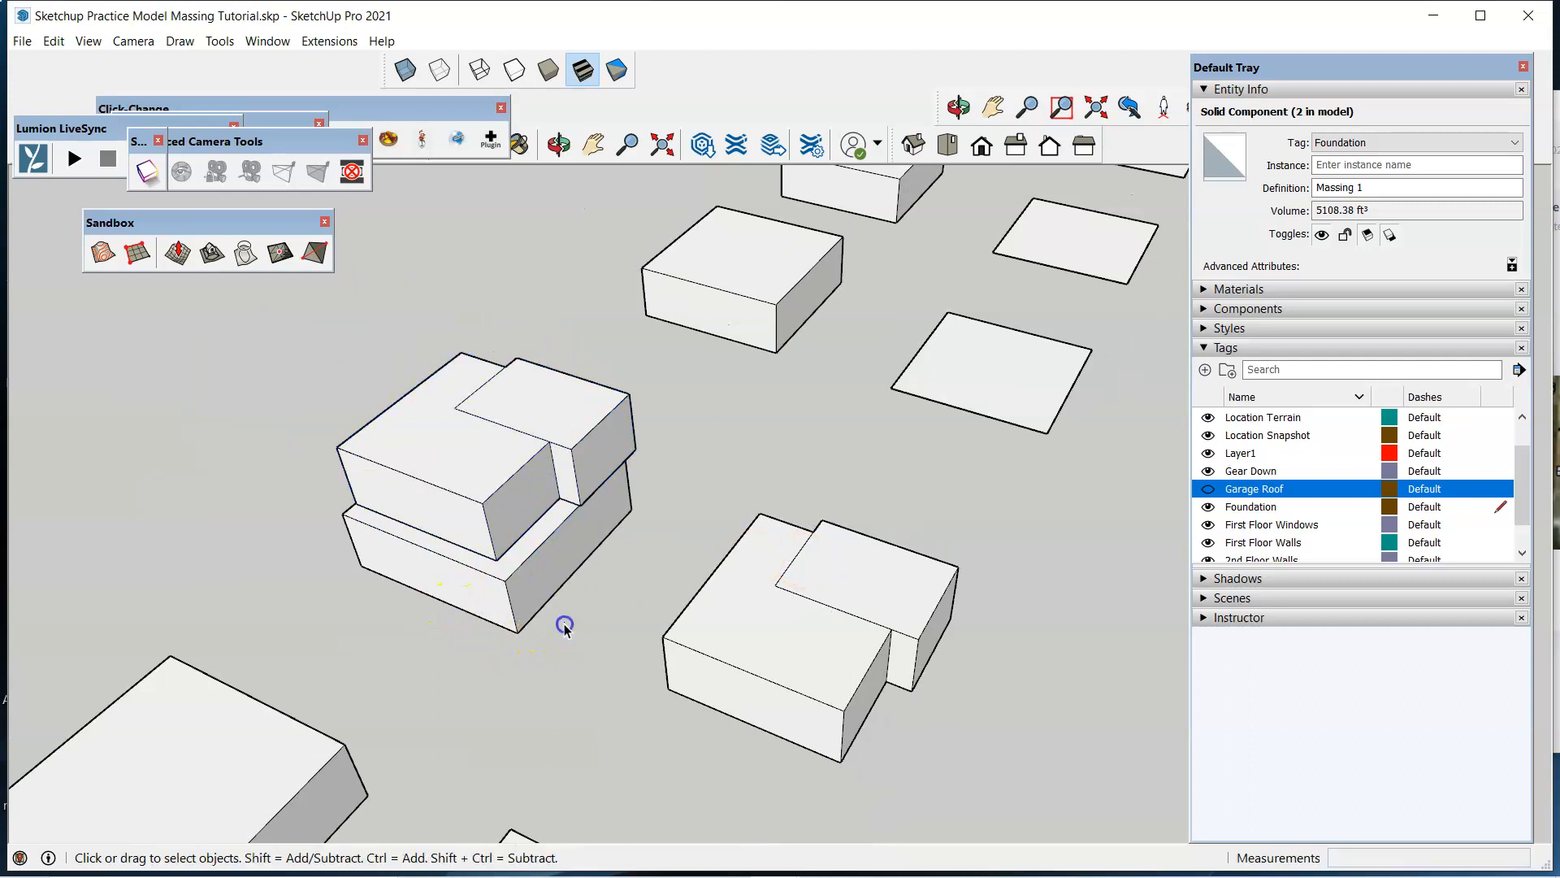
middle_drag(619, 478, 407, 516)
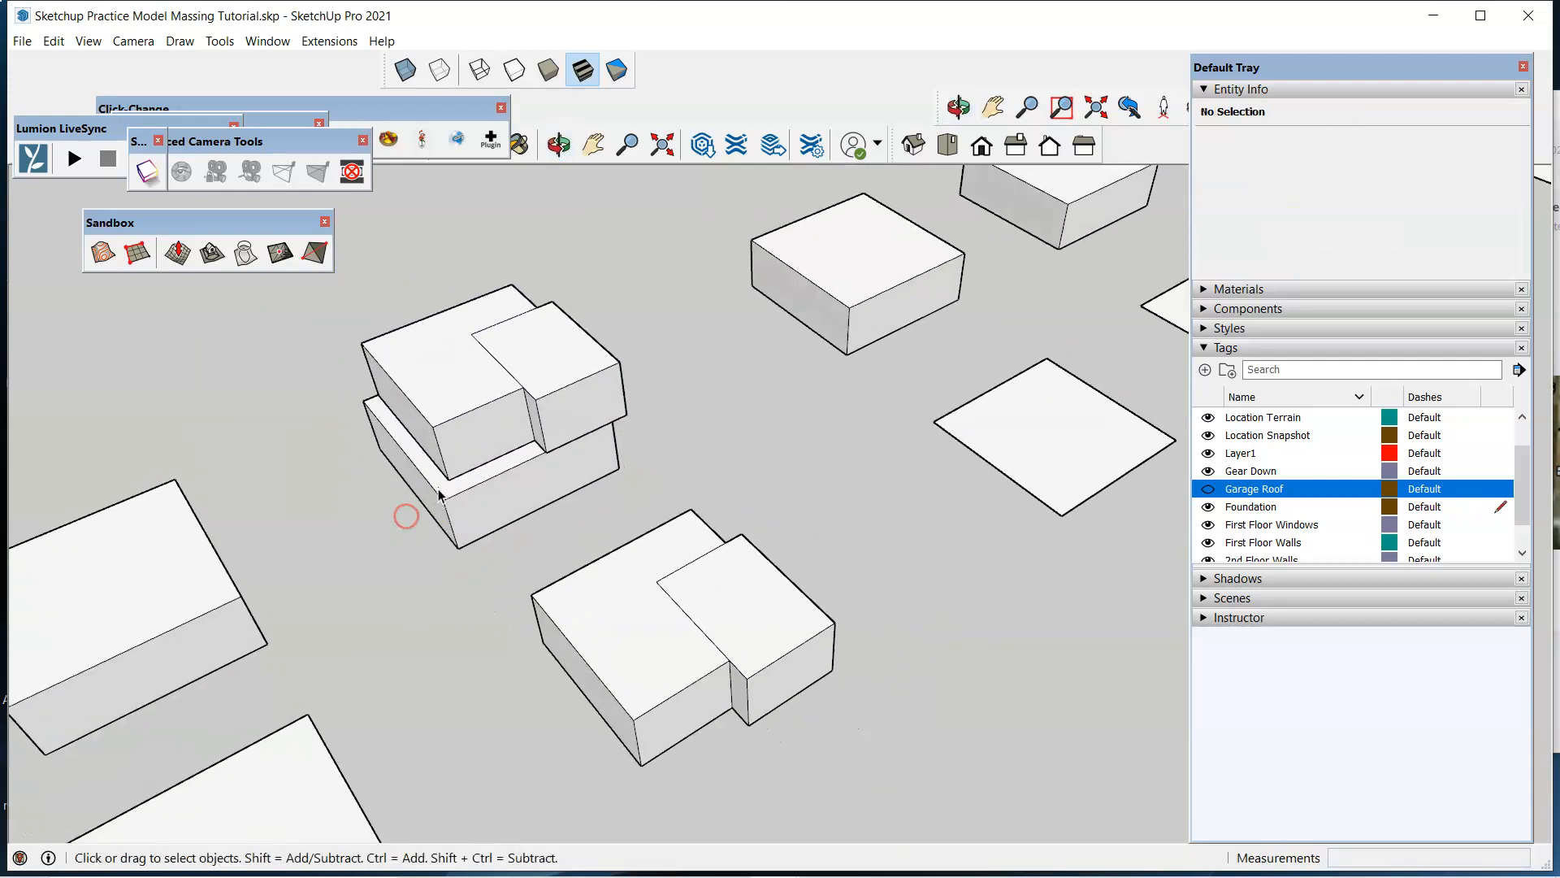
scroll(439, 494, up, 4)
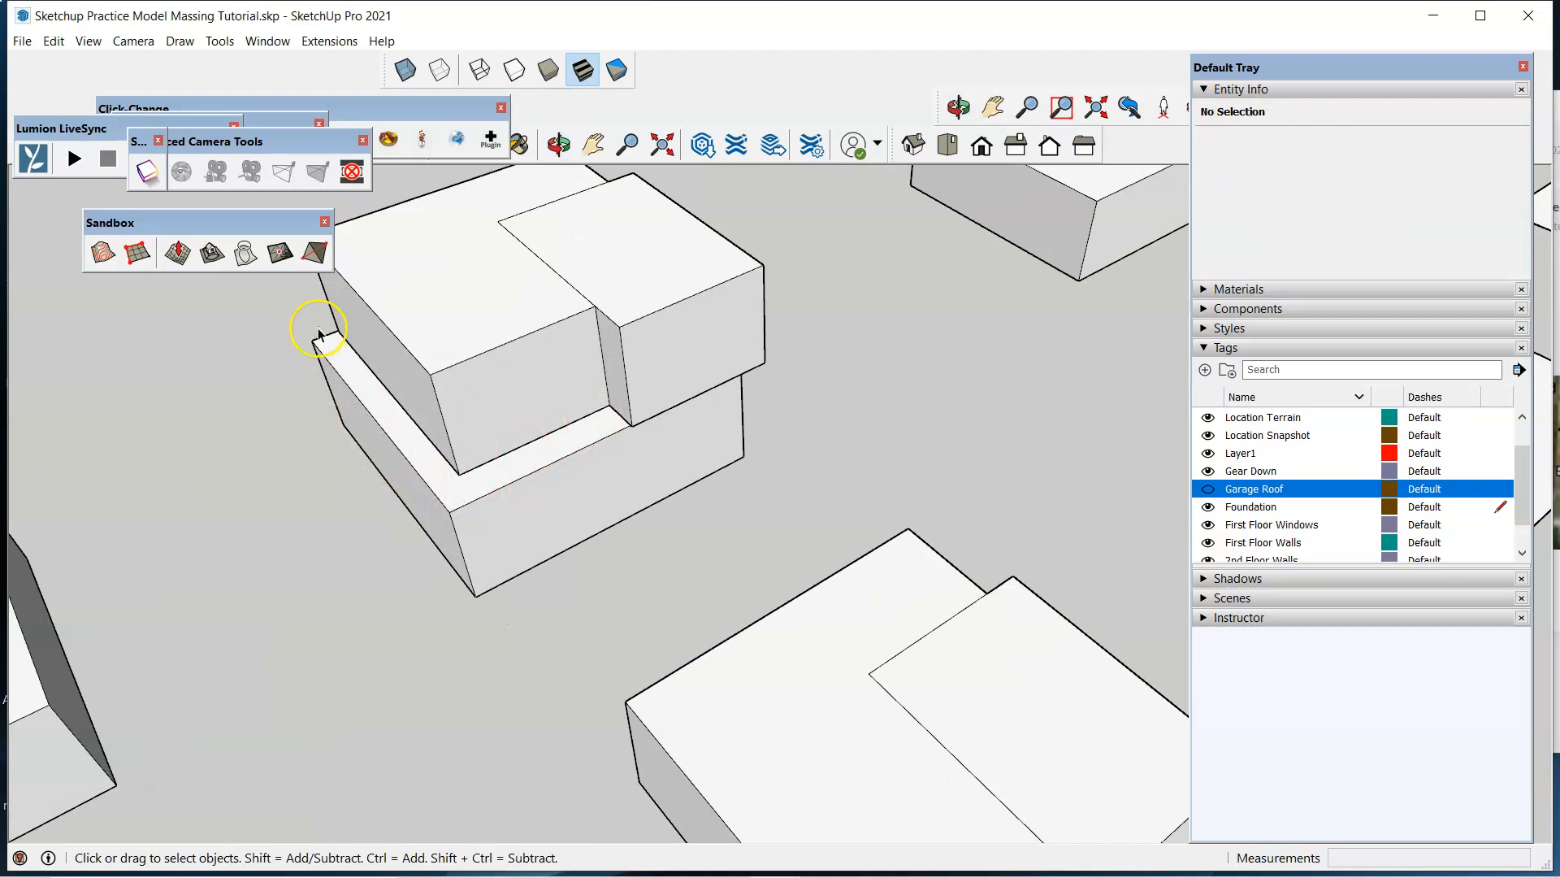
scroll(528, 540, up, 3)
scroll(797, 676, down, 3)
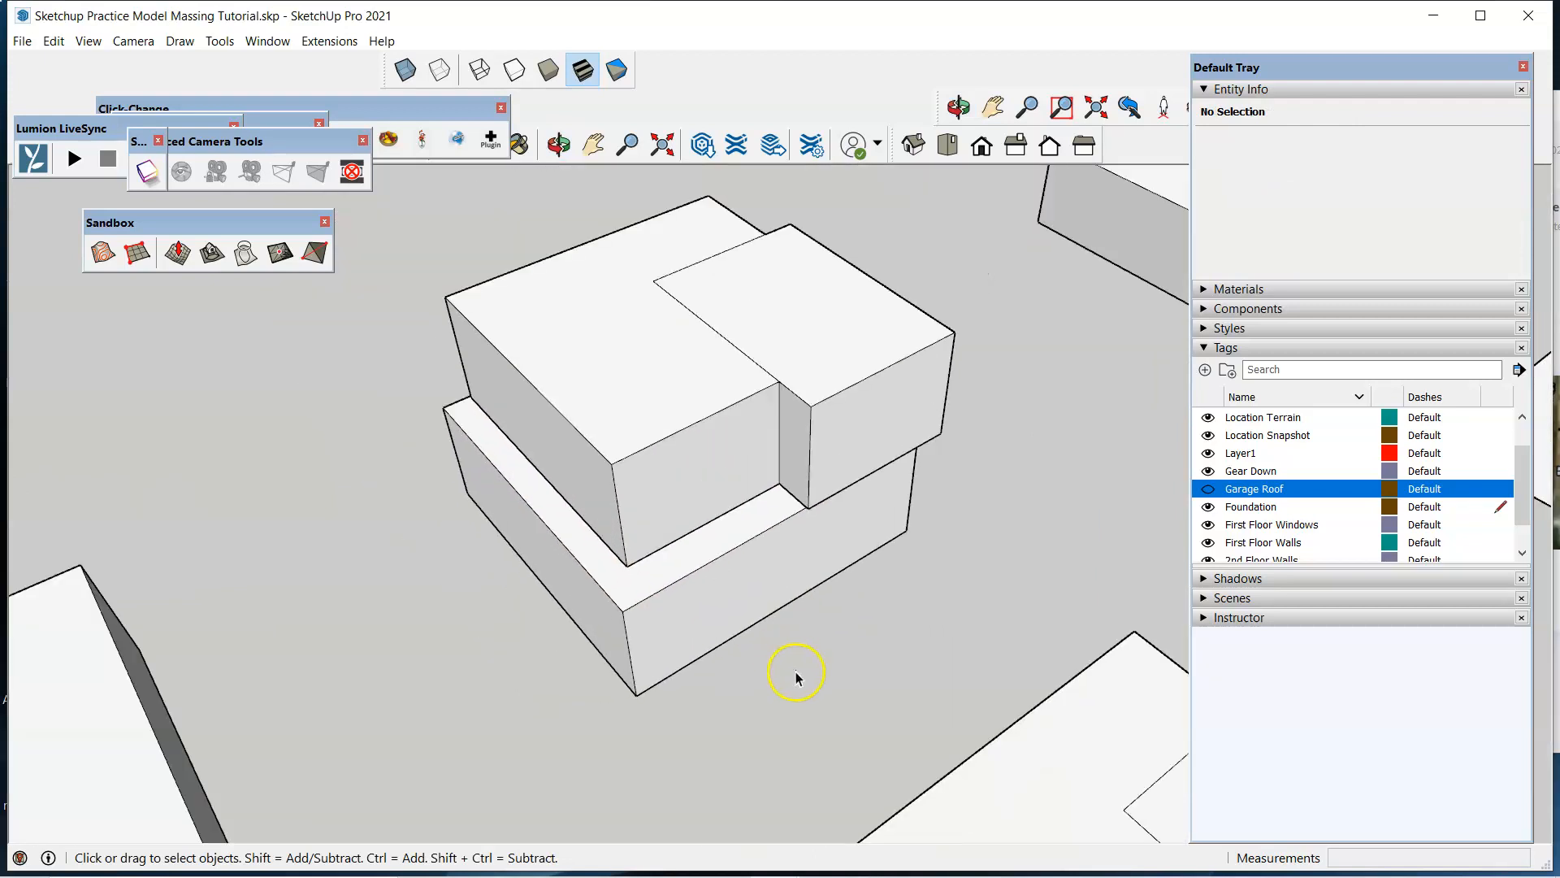
scroll(841, 687, down, 2)
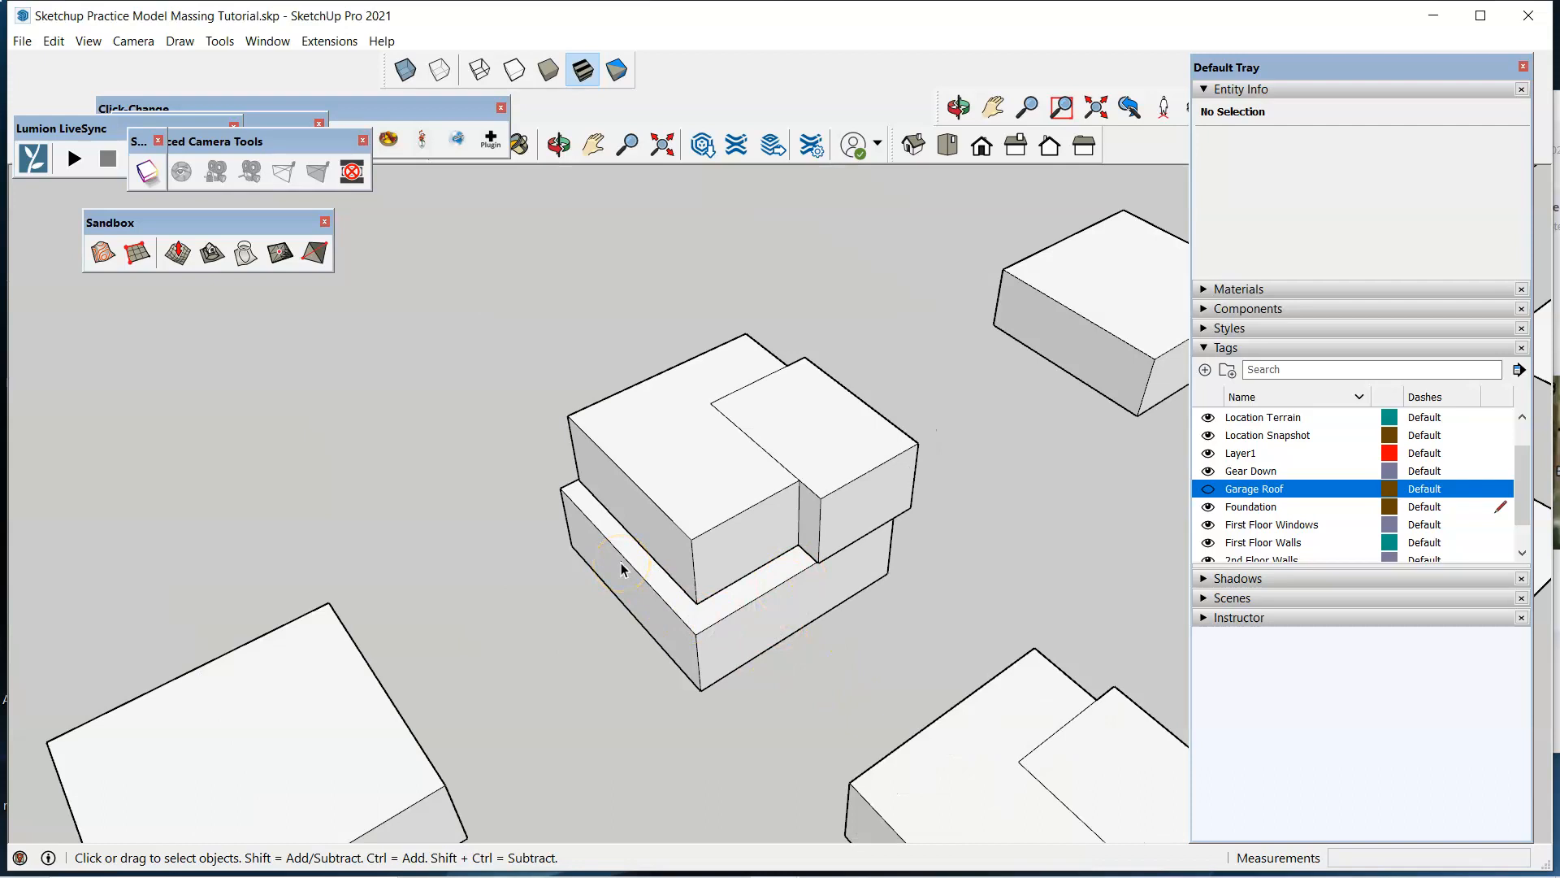
Measure the setback between the Massing 1 copy's lower edge and the outer top edge of the garage block beneath it.
scroll(644, 572, up, 3)
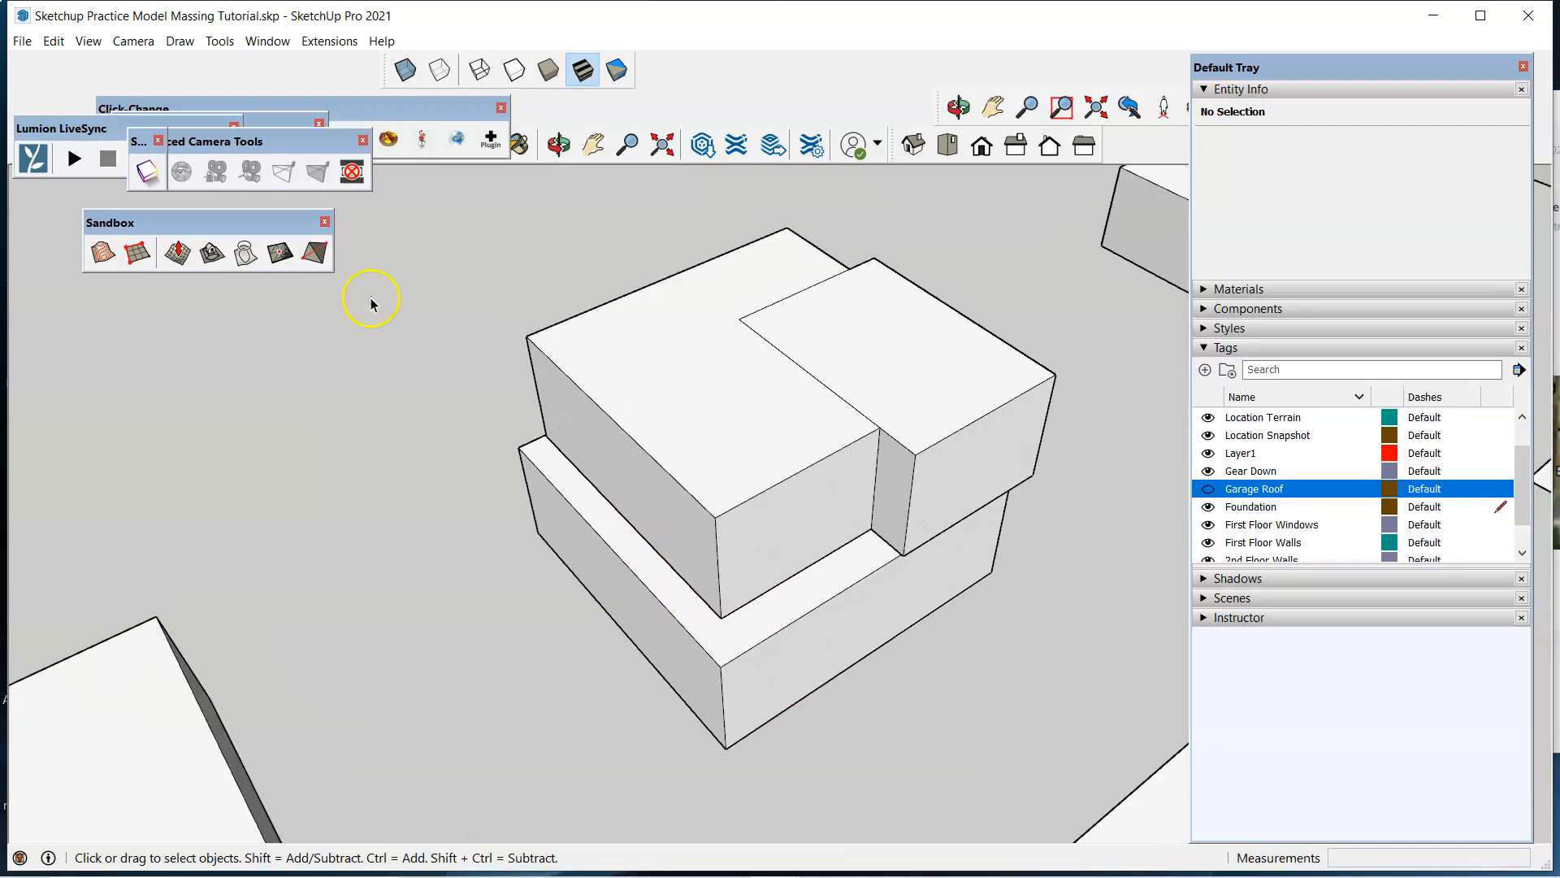
click(219, 41)
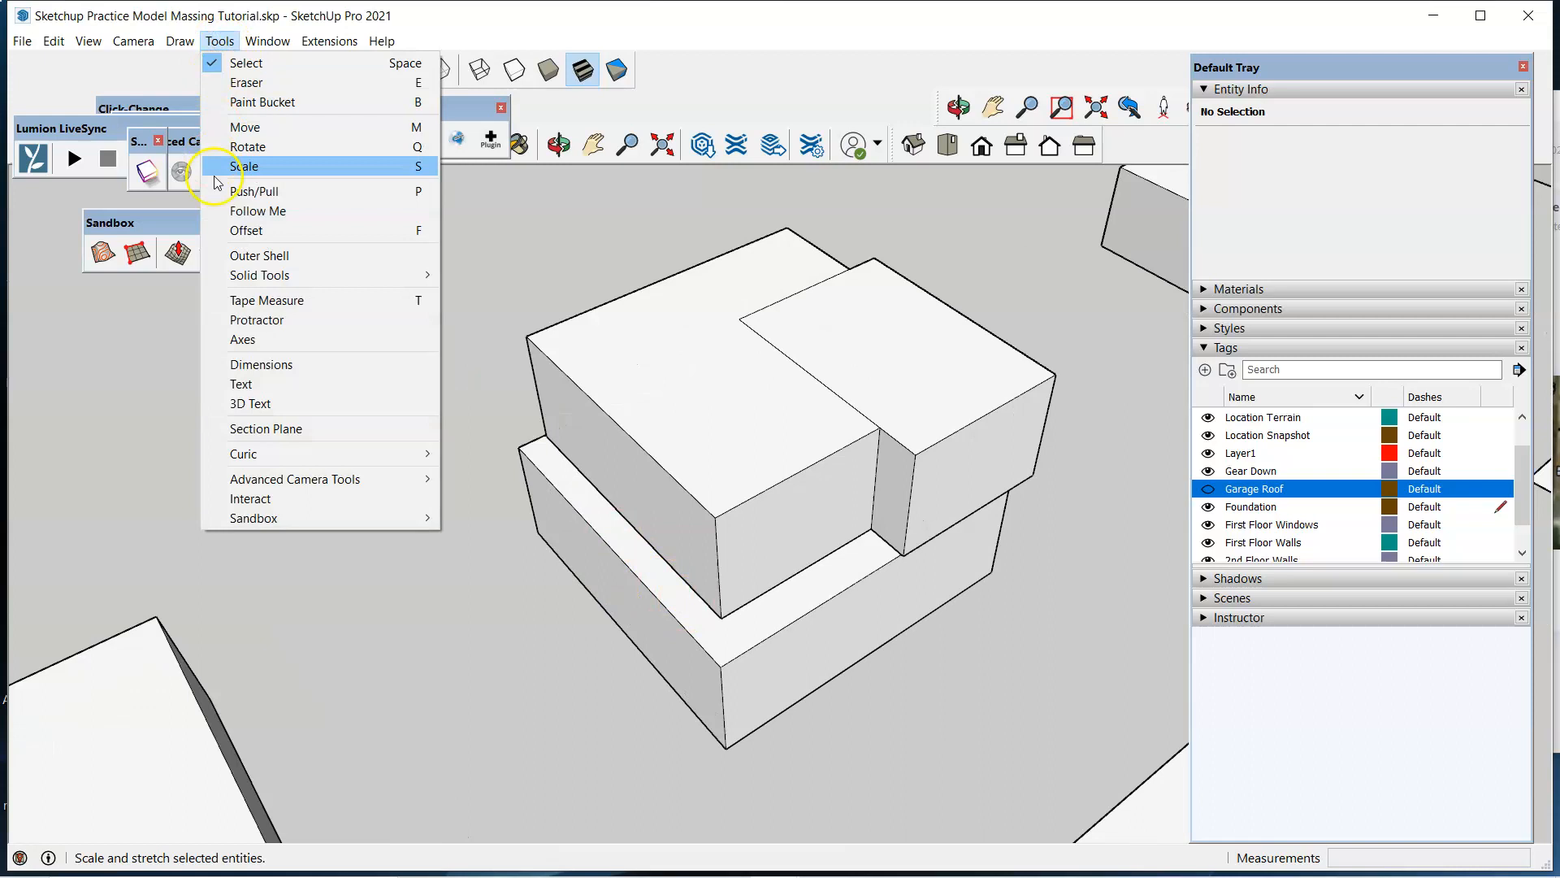
click(300, 301)
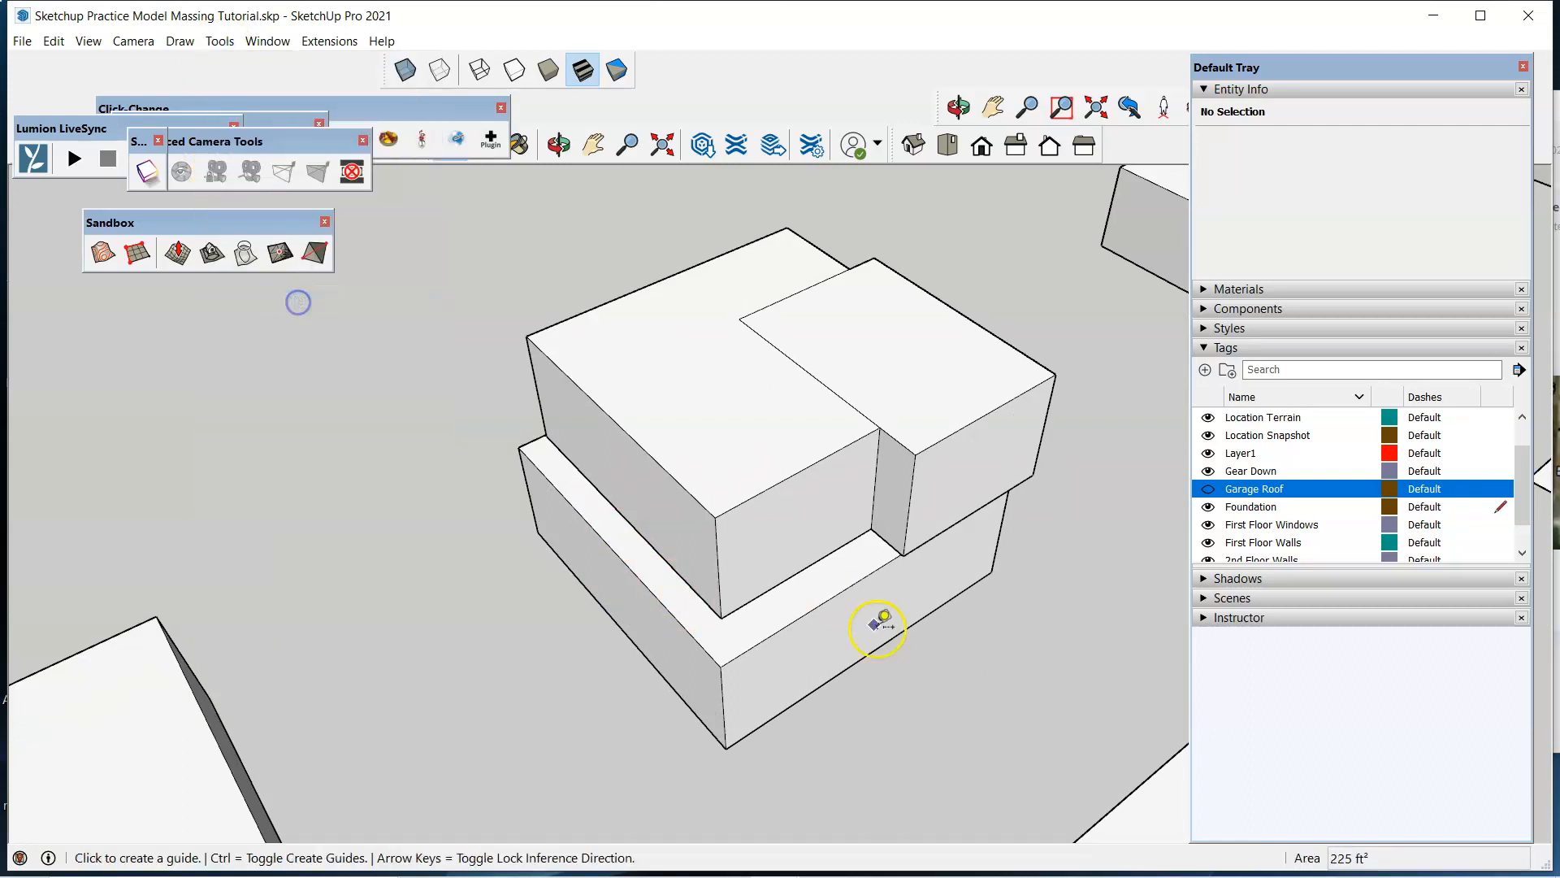
scroll(877, 627, up, 3)
click(751, 552)
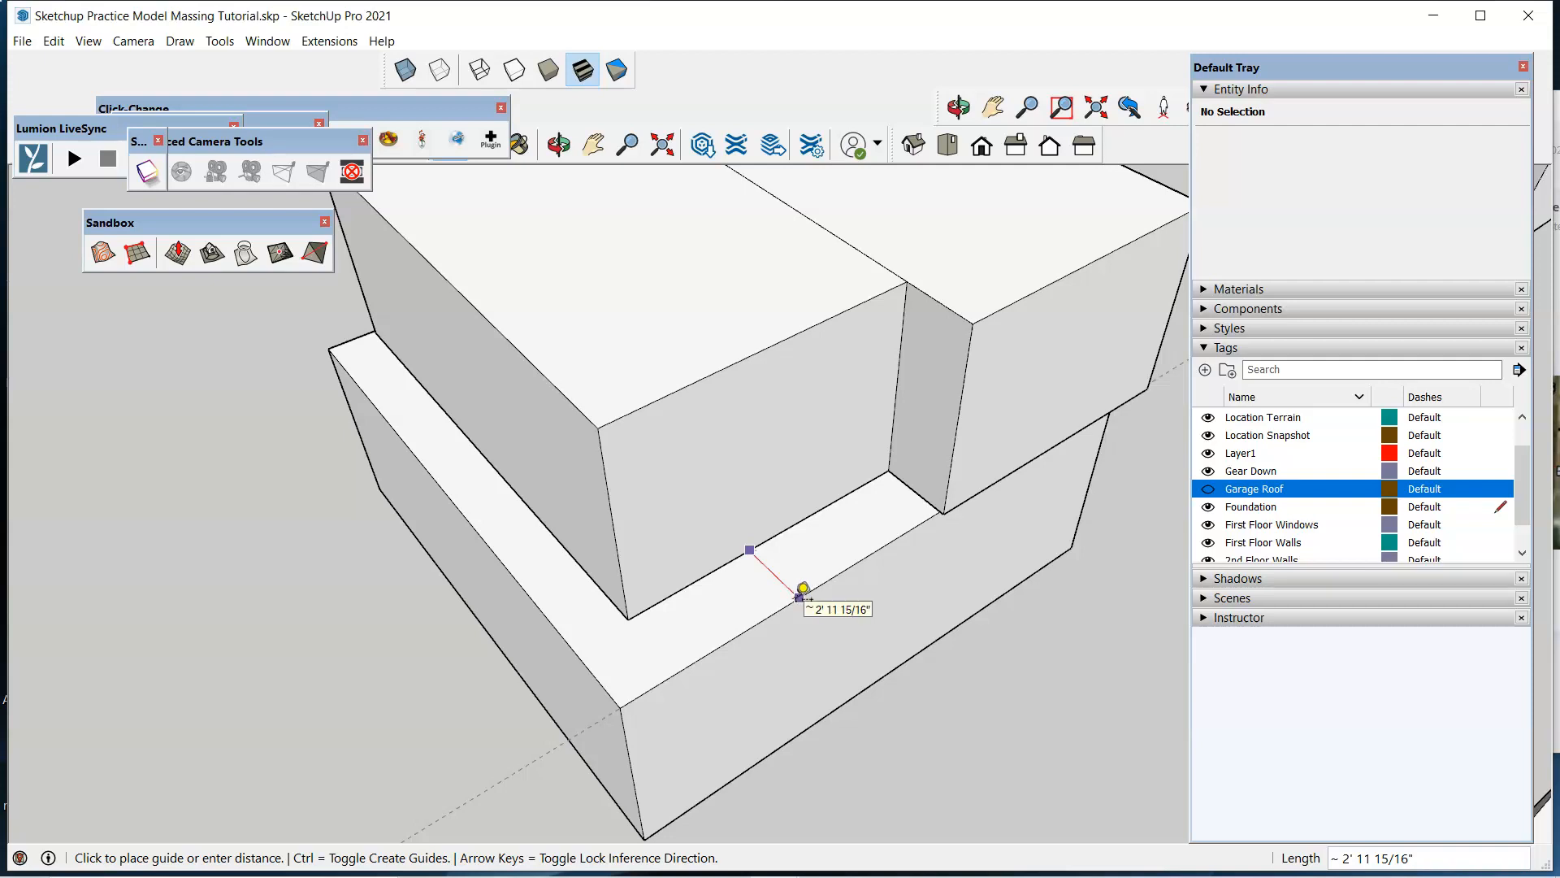
key(space)
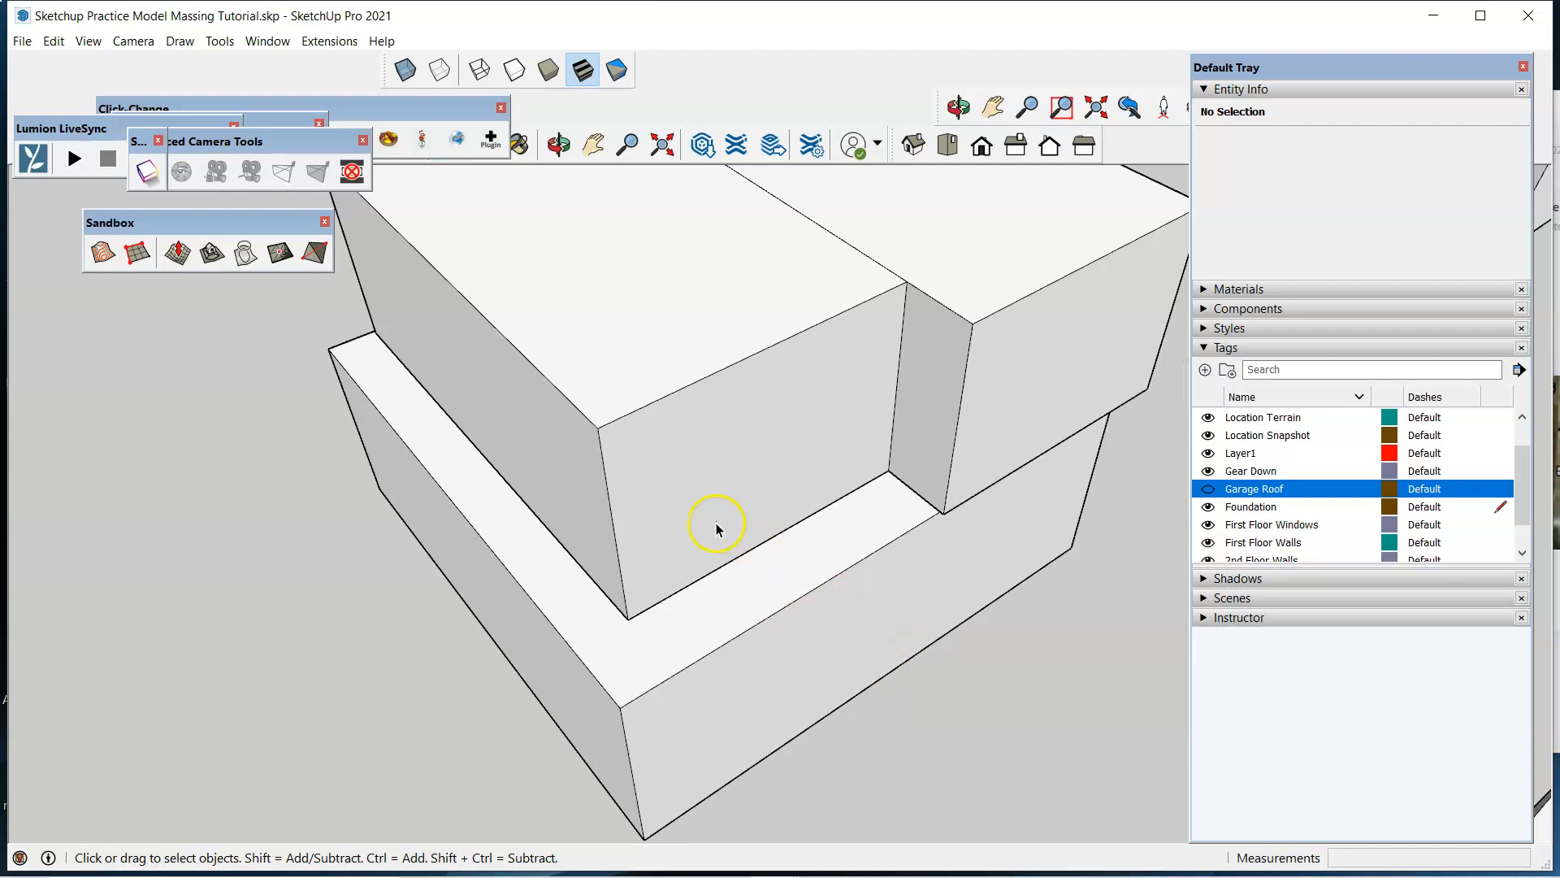
key(l)
click(618, 556)
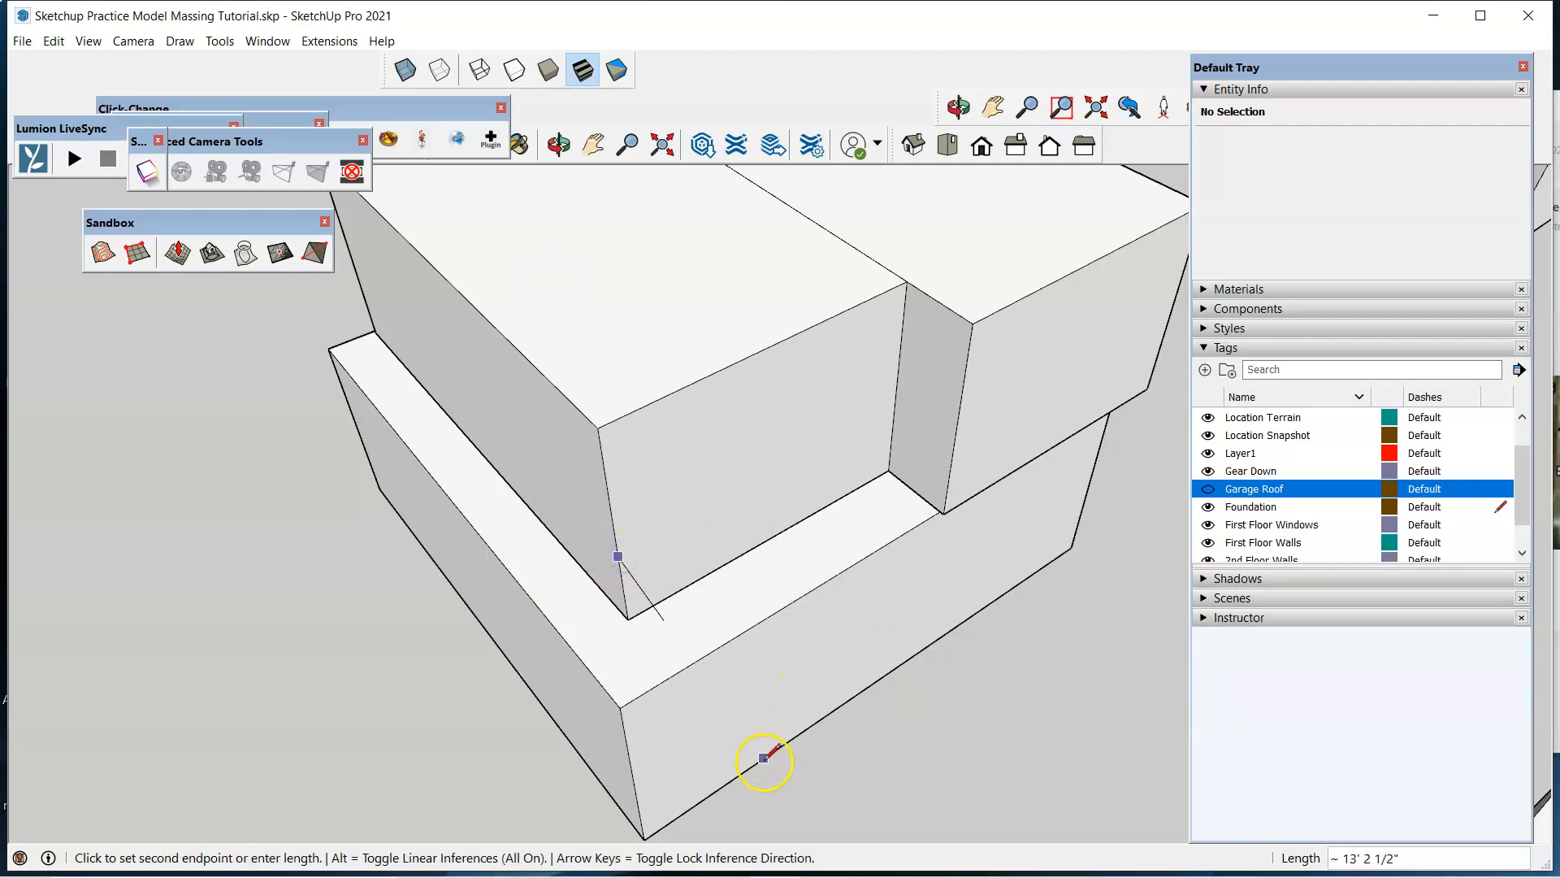
middle_drag(760, 621, 1074, 444)
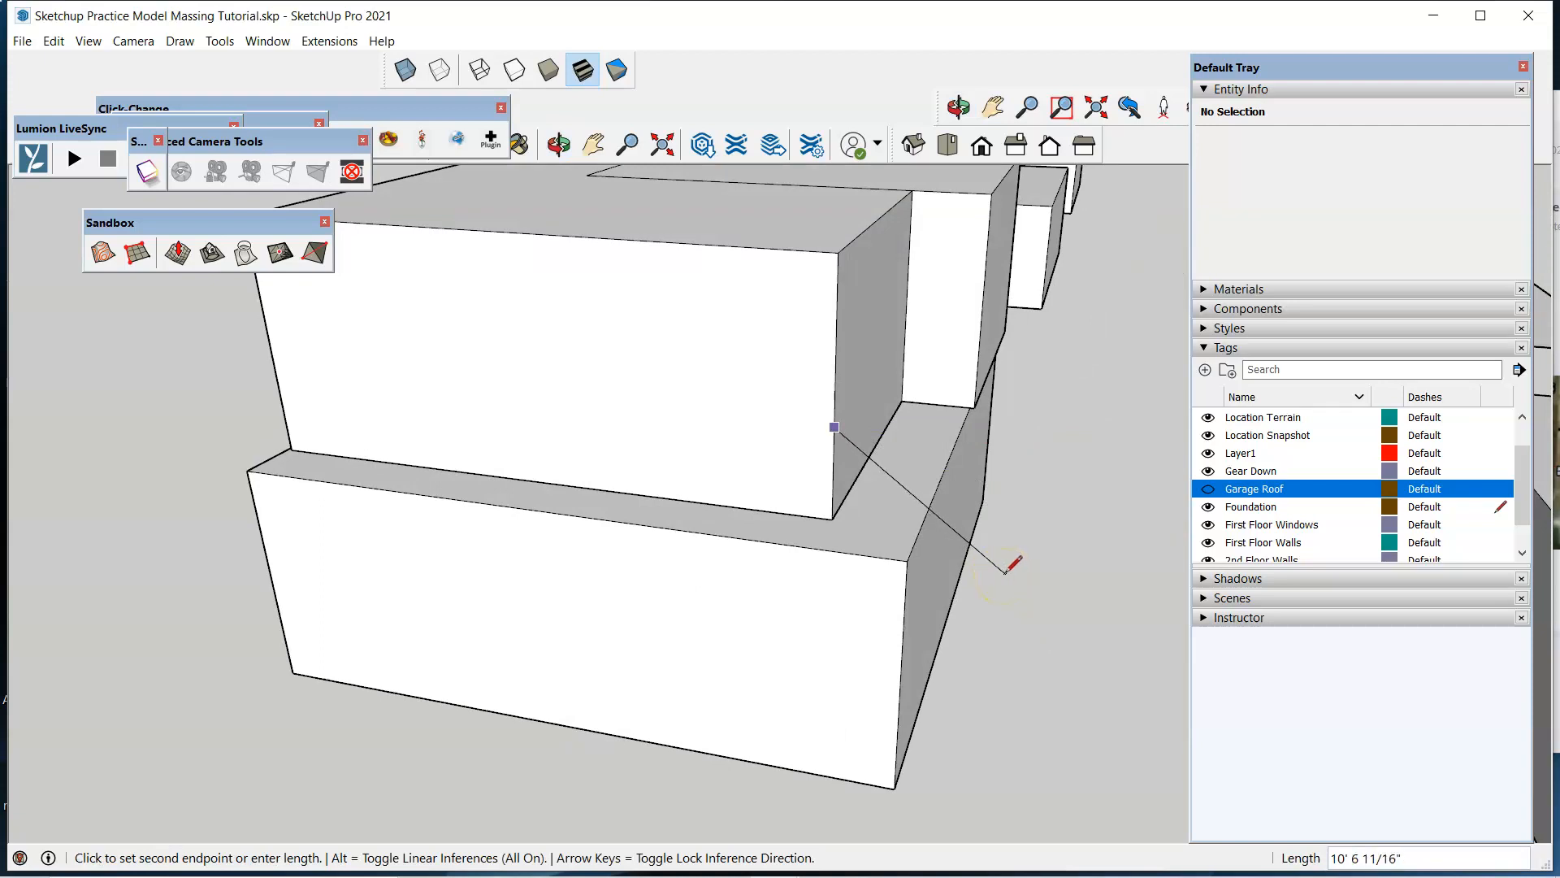
key(Escape)
scroll(870, 586, down, 4)
middle_drag(900, 521, 467, 646)
key(space)
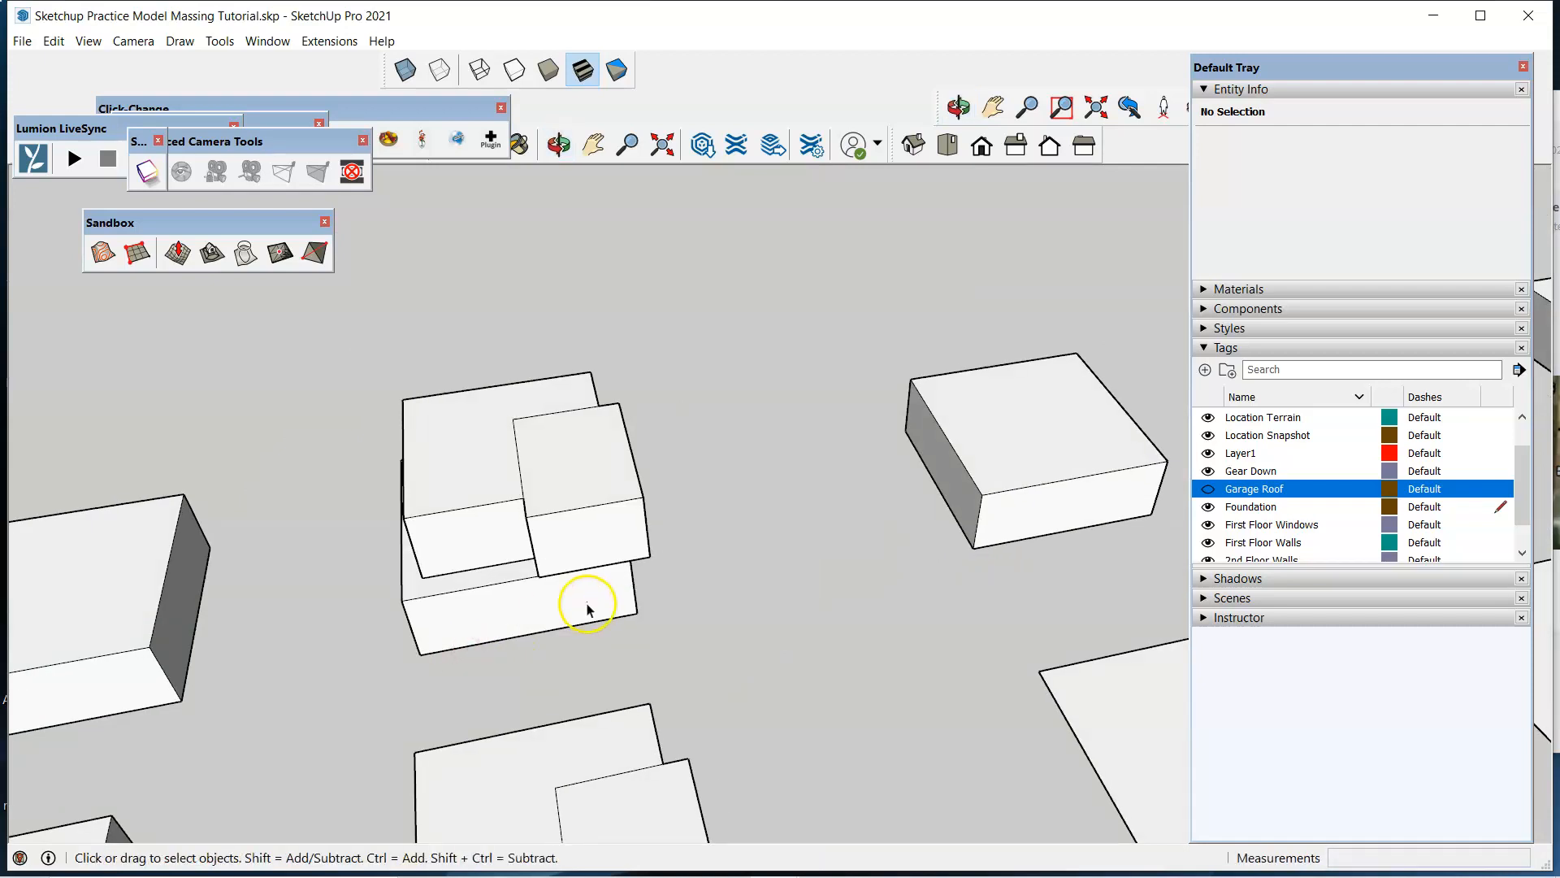
Copy the stacked Massing 1 component about 65' 7" onto the top of the next garage block in the row.
click(490, 539)
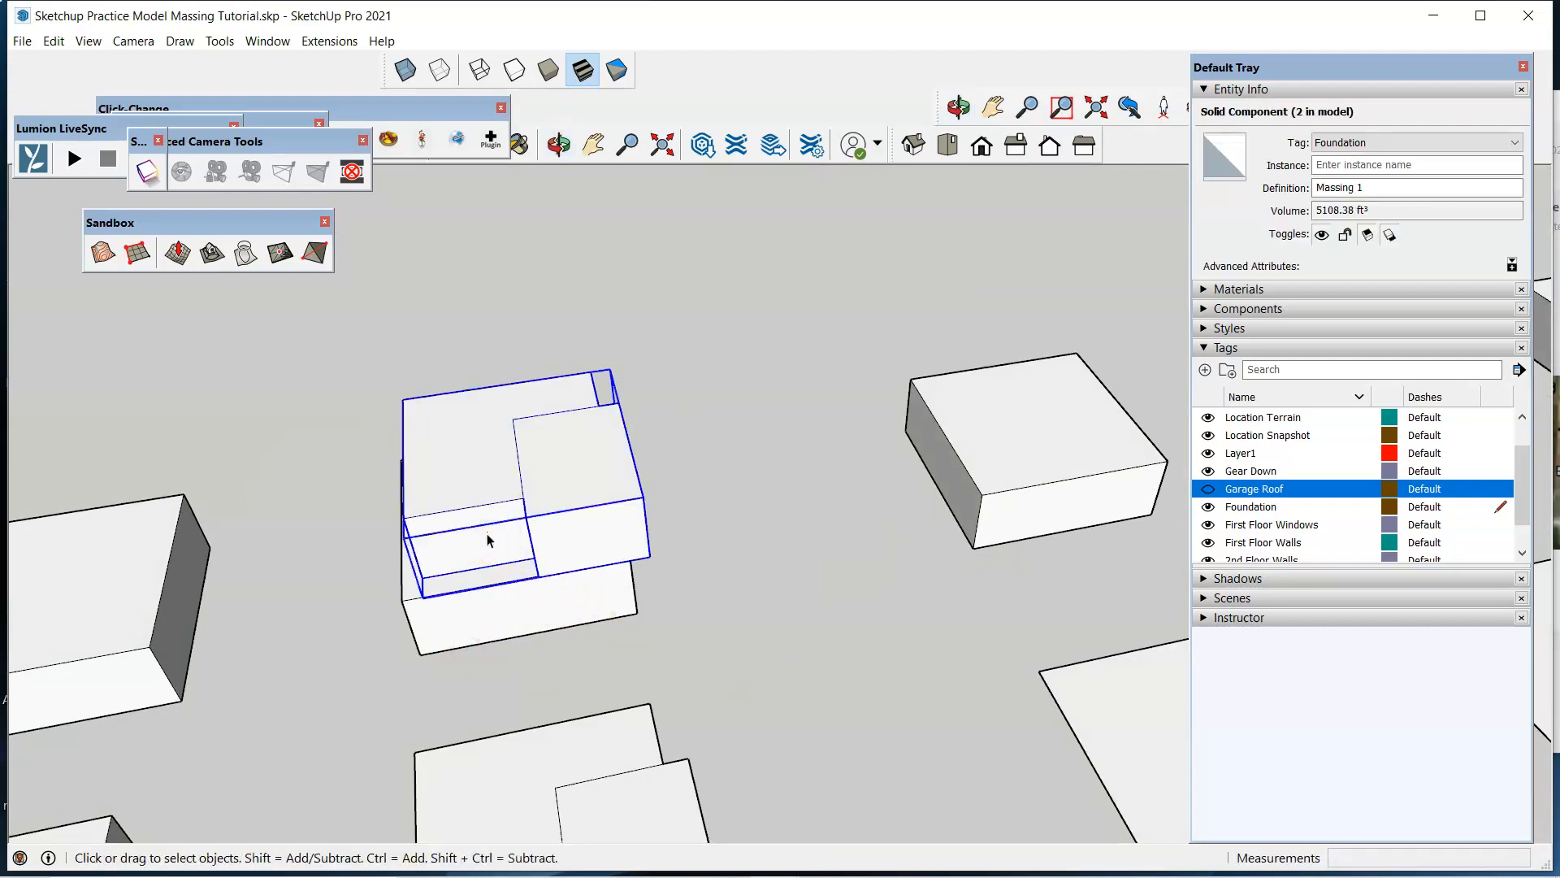
key(m)
key(ctrl)
middle_drag(685, 408, 182, 504)
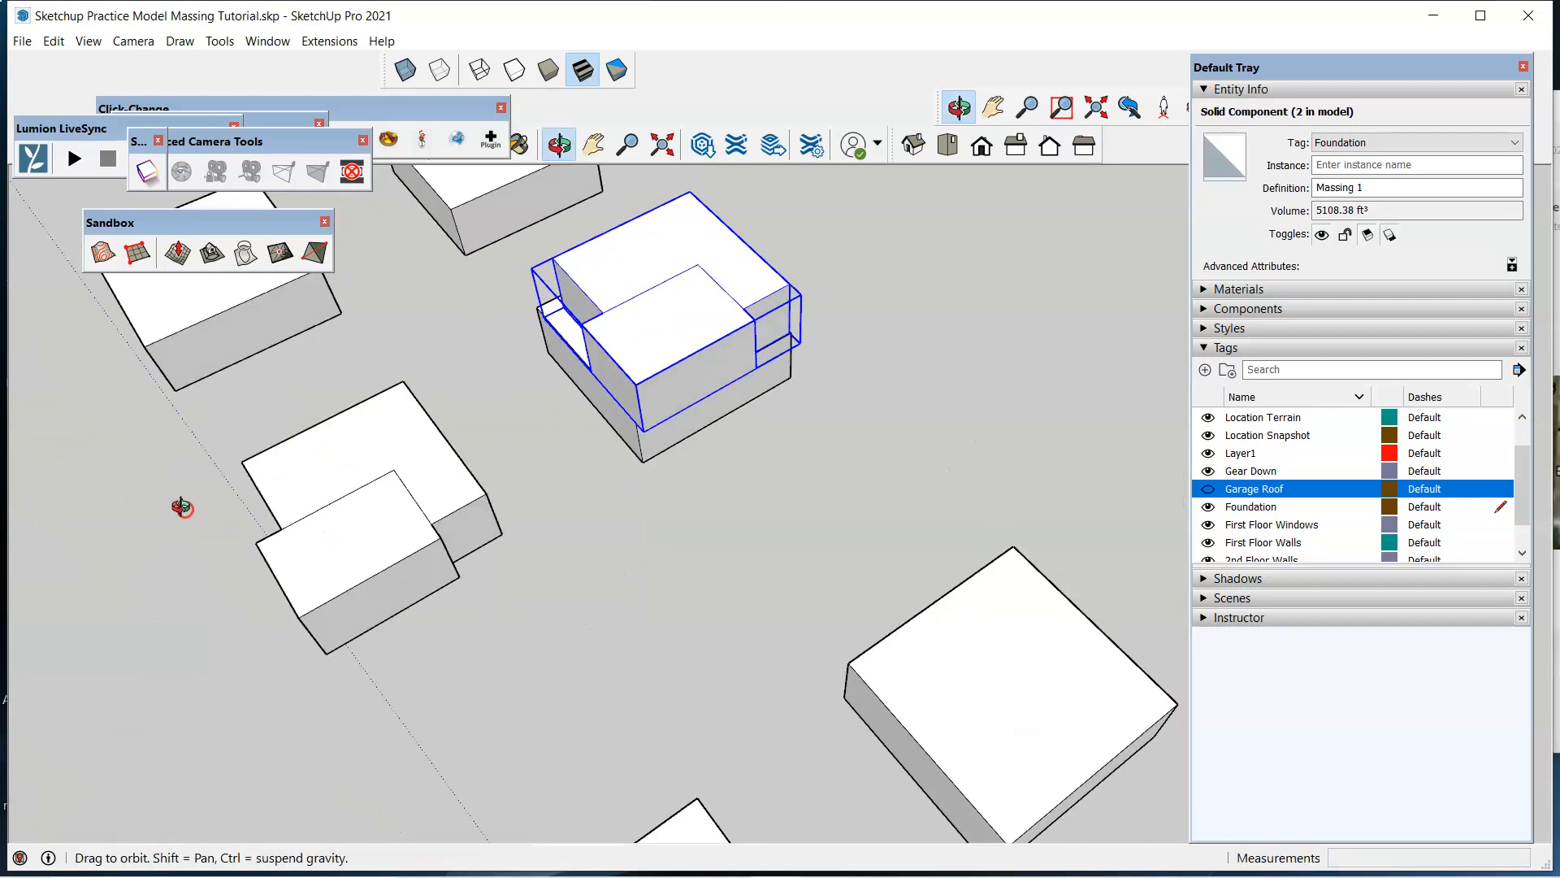
scroll(565, 299, up, 3)
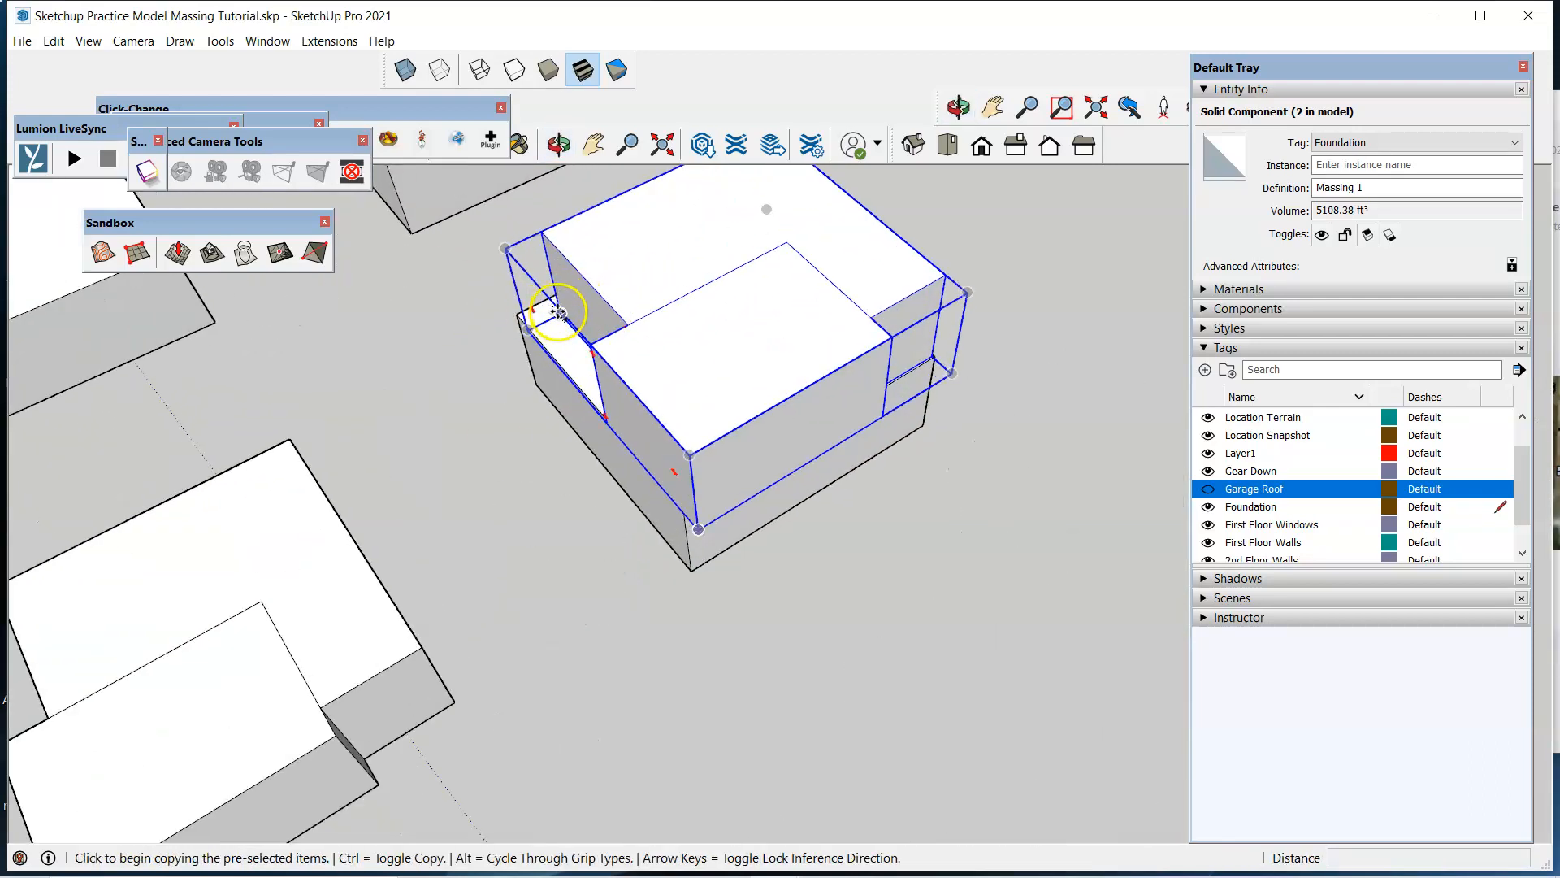
scroll(529, 338, up, 5)
click(693, 299)
scroll(686, 300, down, 6)
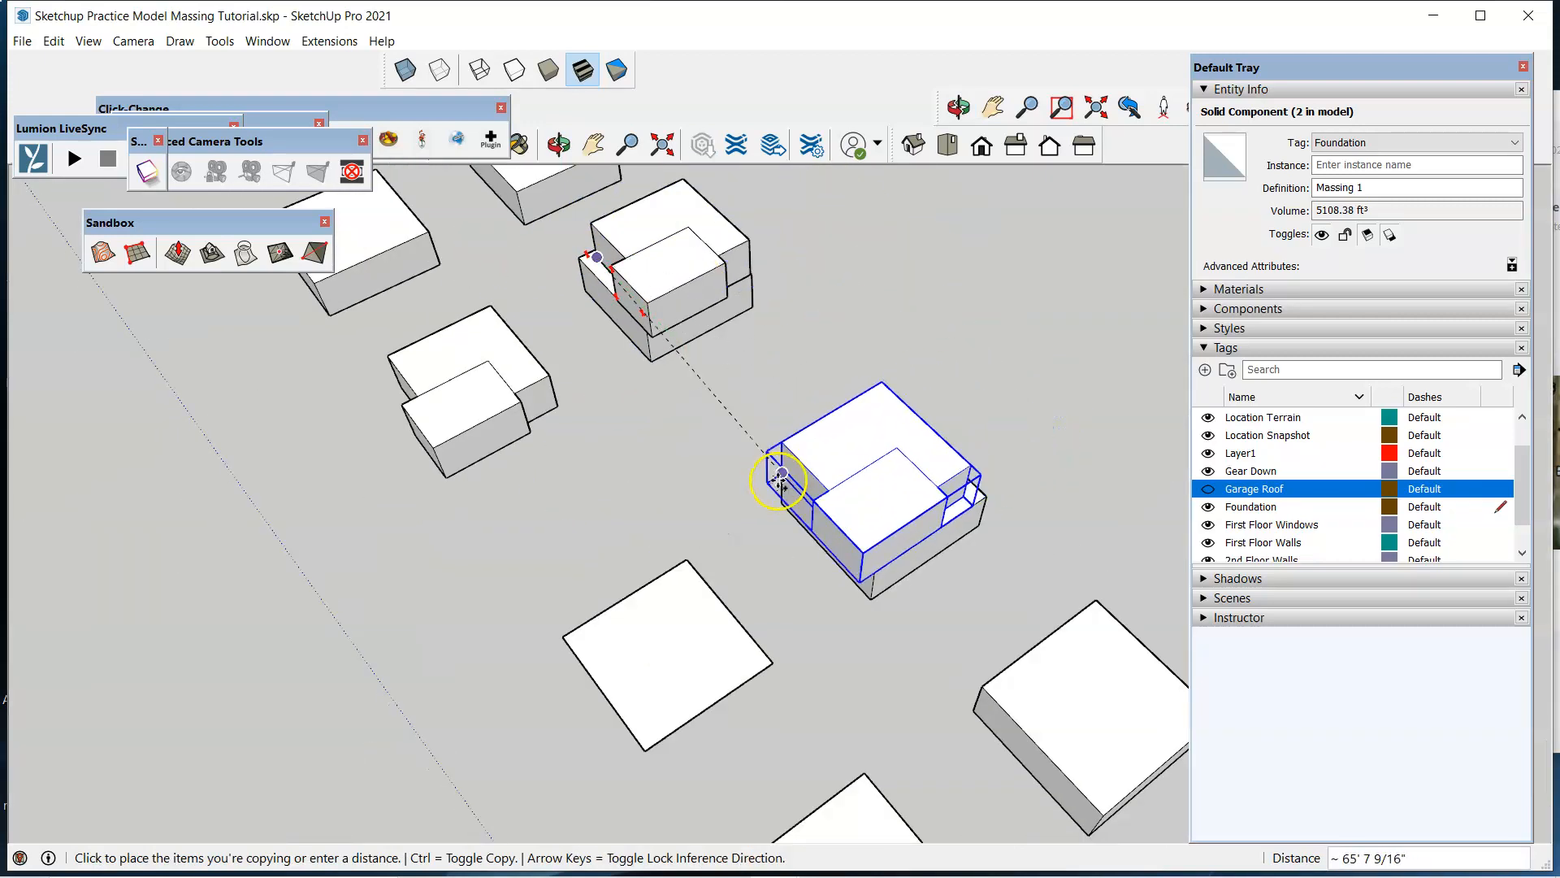
click(780, 480)
key(space)
Move the new Massing 1 copy 3' 2 1/8" so its lower corner meets the garage block's top corner.
scroll(859, 576, up, 4)
middle_drag(845, 582, 934, 252)
middle_drag(879, 390, 902, 471)
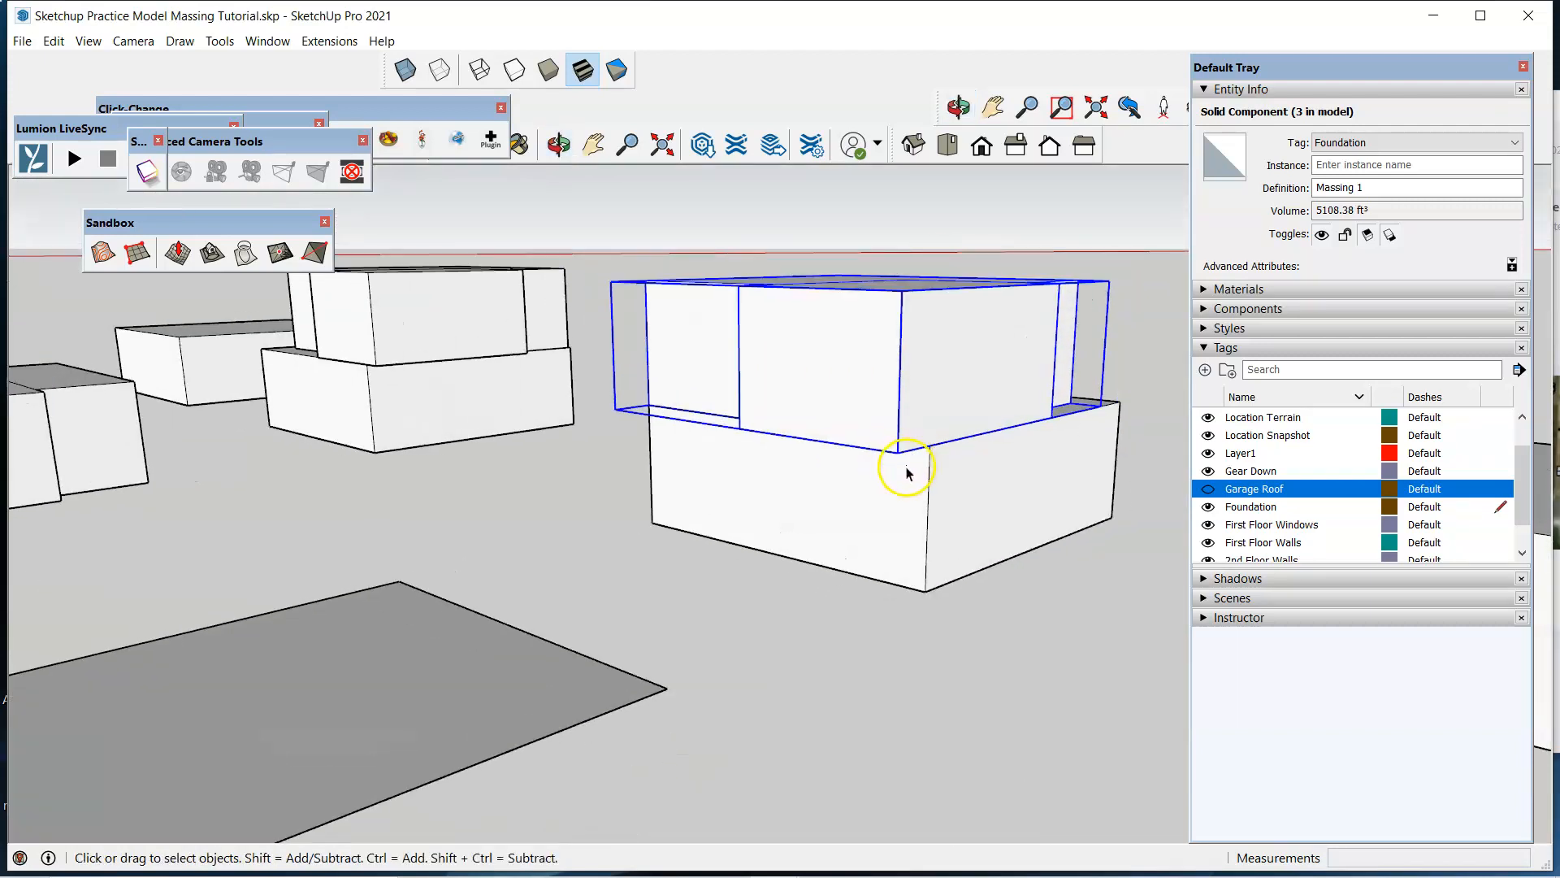
scroll(978, 404, down, 3)
middle_drag(979, 404, 386, 689)
scroll(975, 490, up, 4)
middle_drag(919, 539, 589, 594)
scroll(769, 497, up, 1)
scroll(770, 502, up, 2)
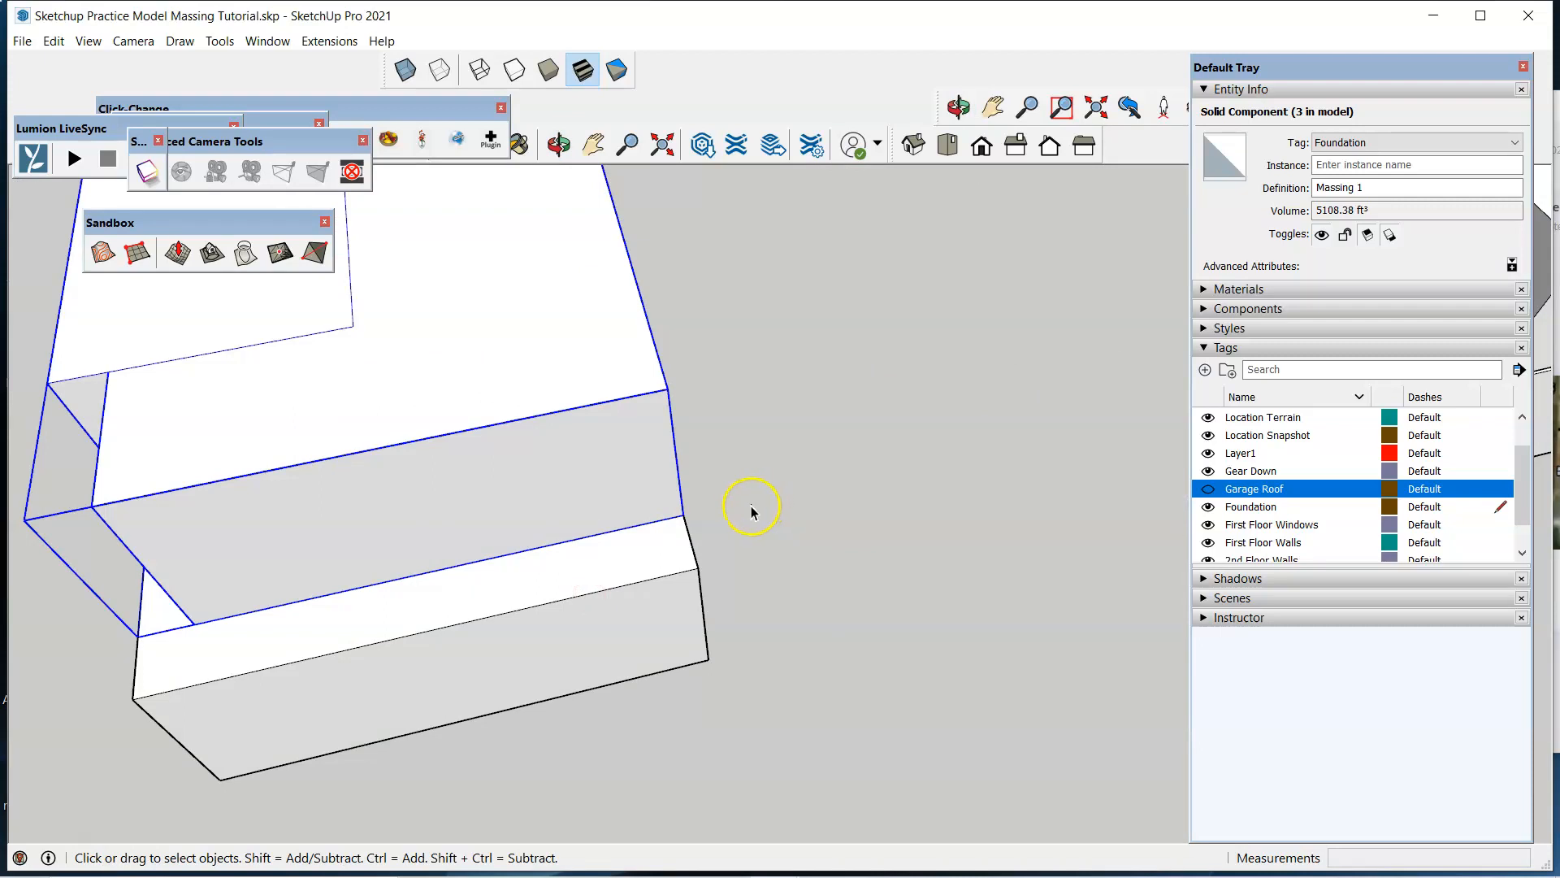
key(m)
click(685, 511)
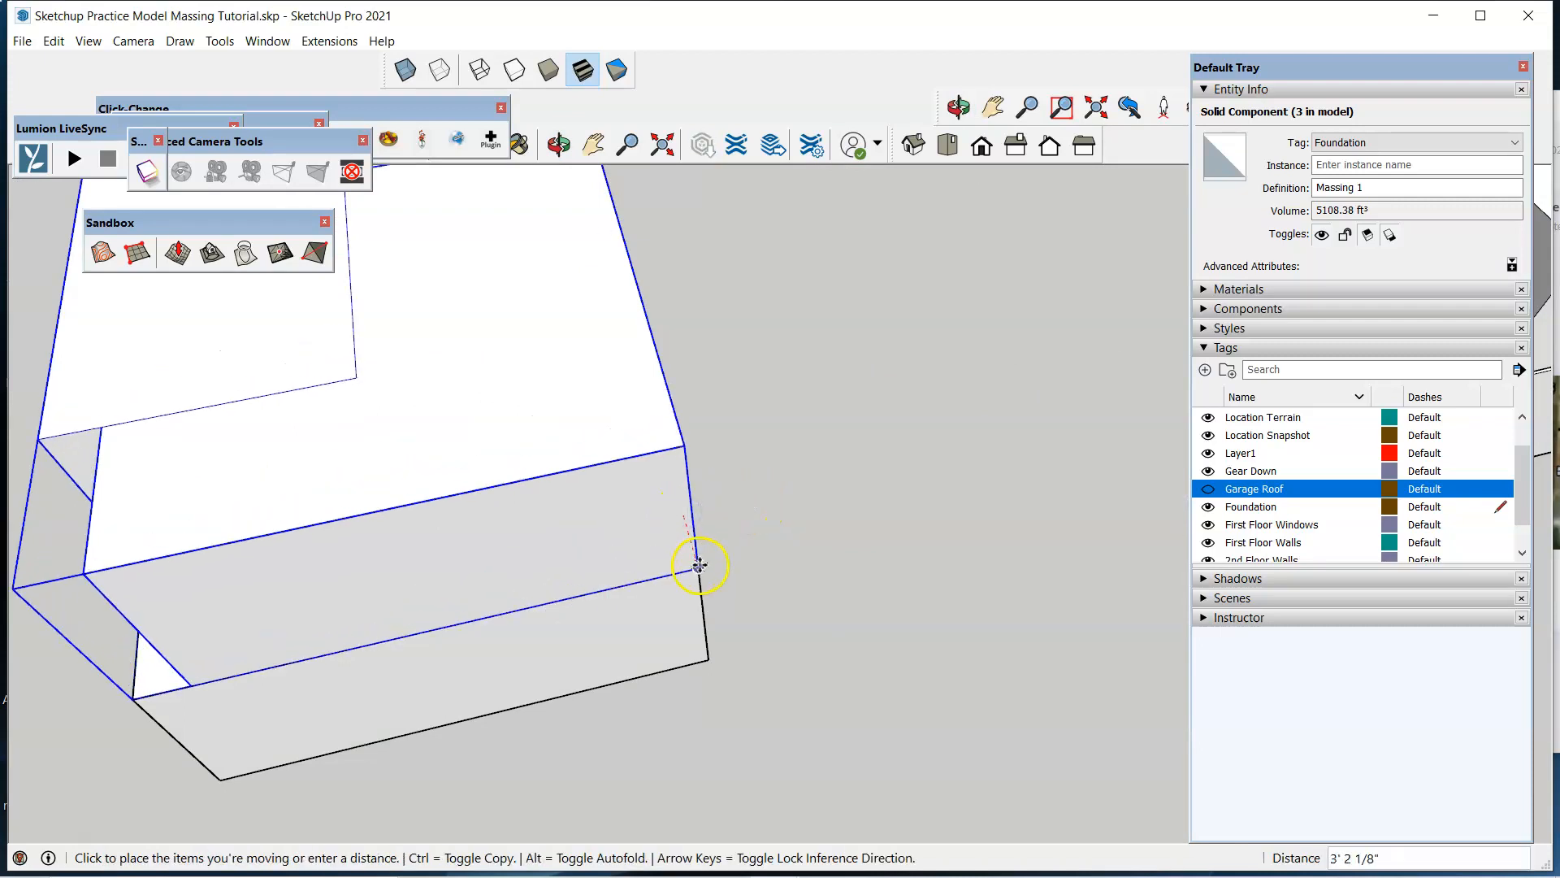
click(697, 562)
Examine from several sides how the moved Massing 1 copy lines up with the garage block's edges.
scroll(780, 466, down, 5)
middle_drag(632, 440, 1211, 548)
scroll(661, 592, up, 1)
middle_drag(662, 592, 1178, 536)
scroll(794, 611, up, 2)
scroll(795, 609, up, 3)
middle_drag(790, 619, 979, 560)
scroll(973, 575, down, 3)
middle_drag(1024, 501, 268, 474)
scroll(393, 366, down, 4)
scroll(632, 582, up, 5)
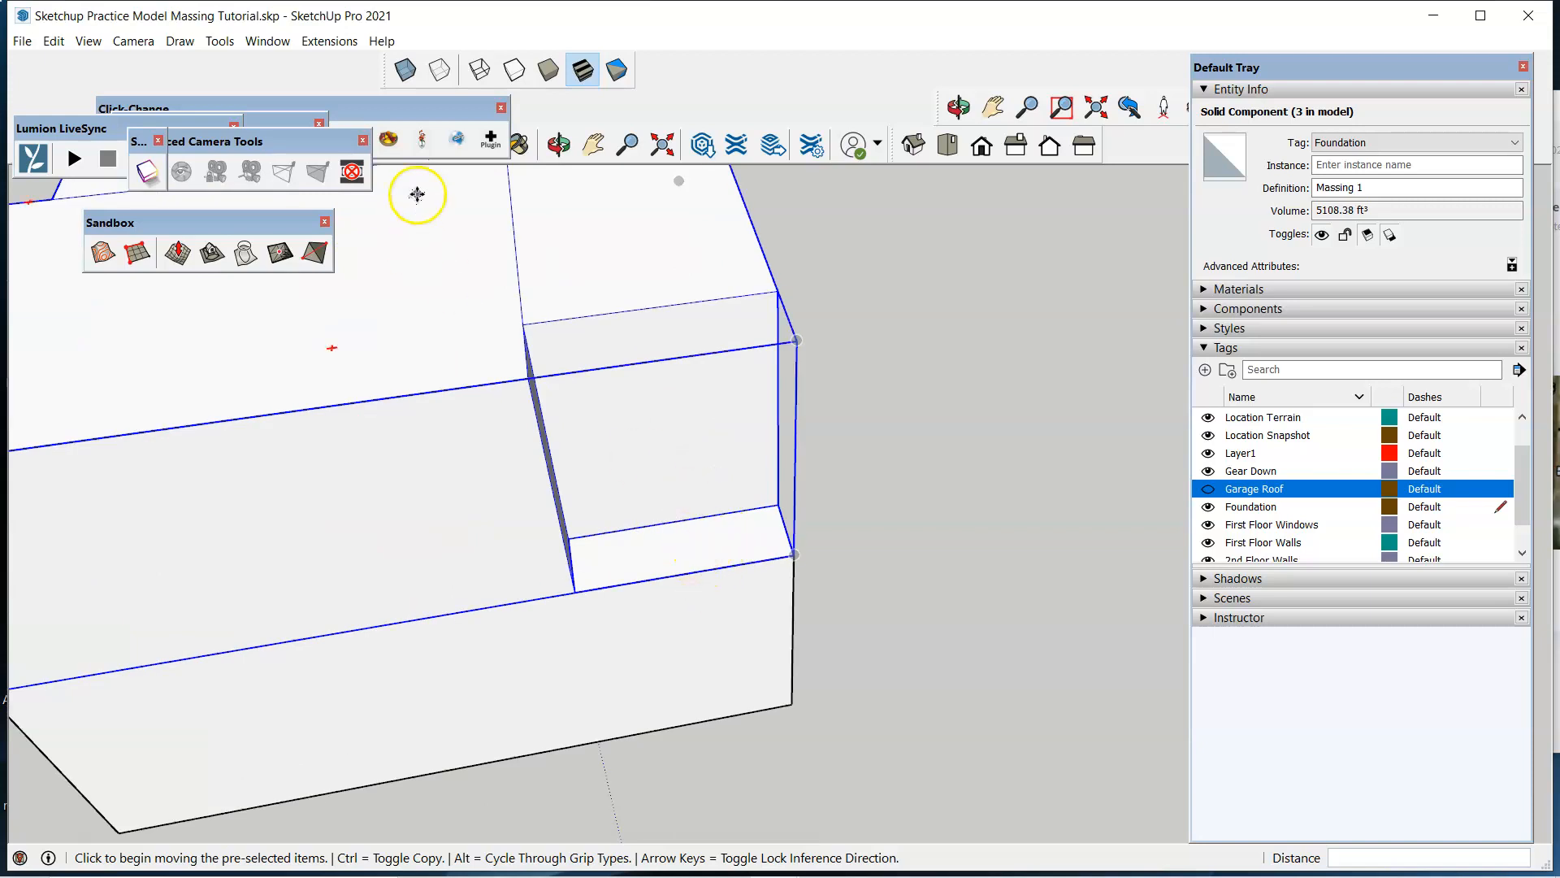
Measure the depth of the notch at the corner of the moved Massing 1 copy.
click(216, 42)
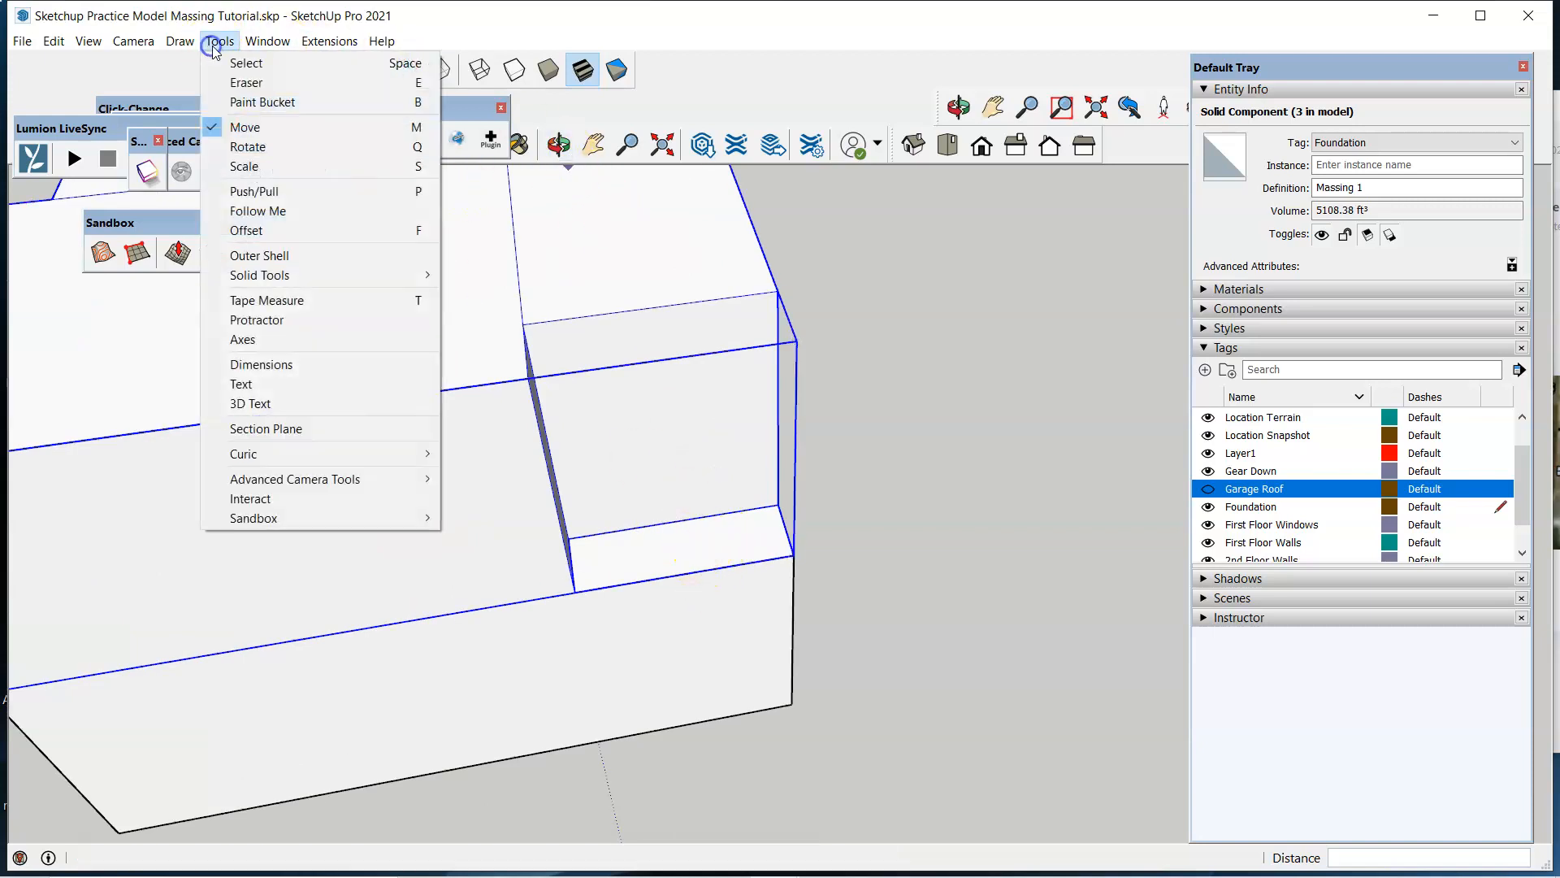
click(292, 302)
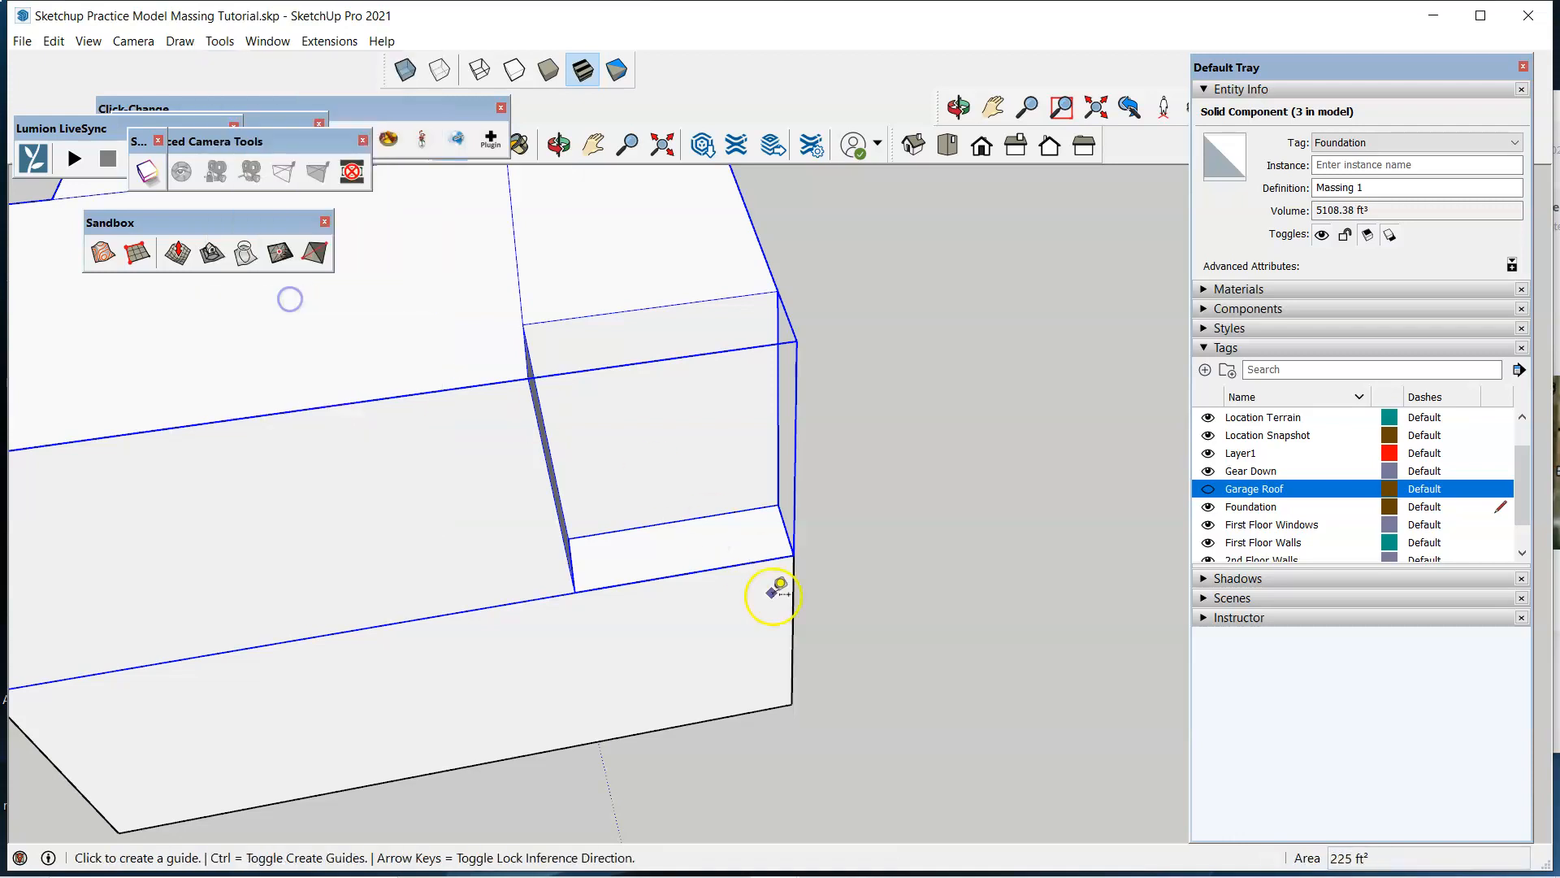
click(706, 570)
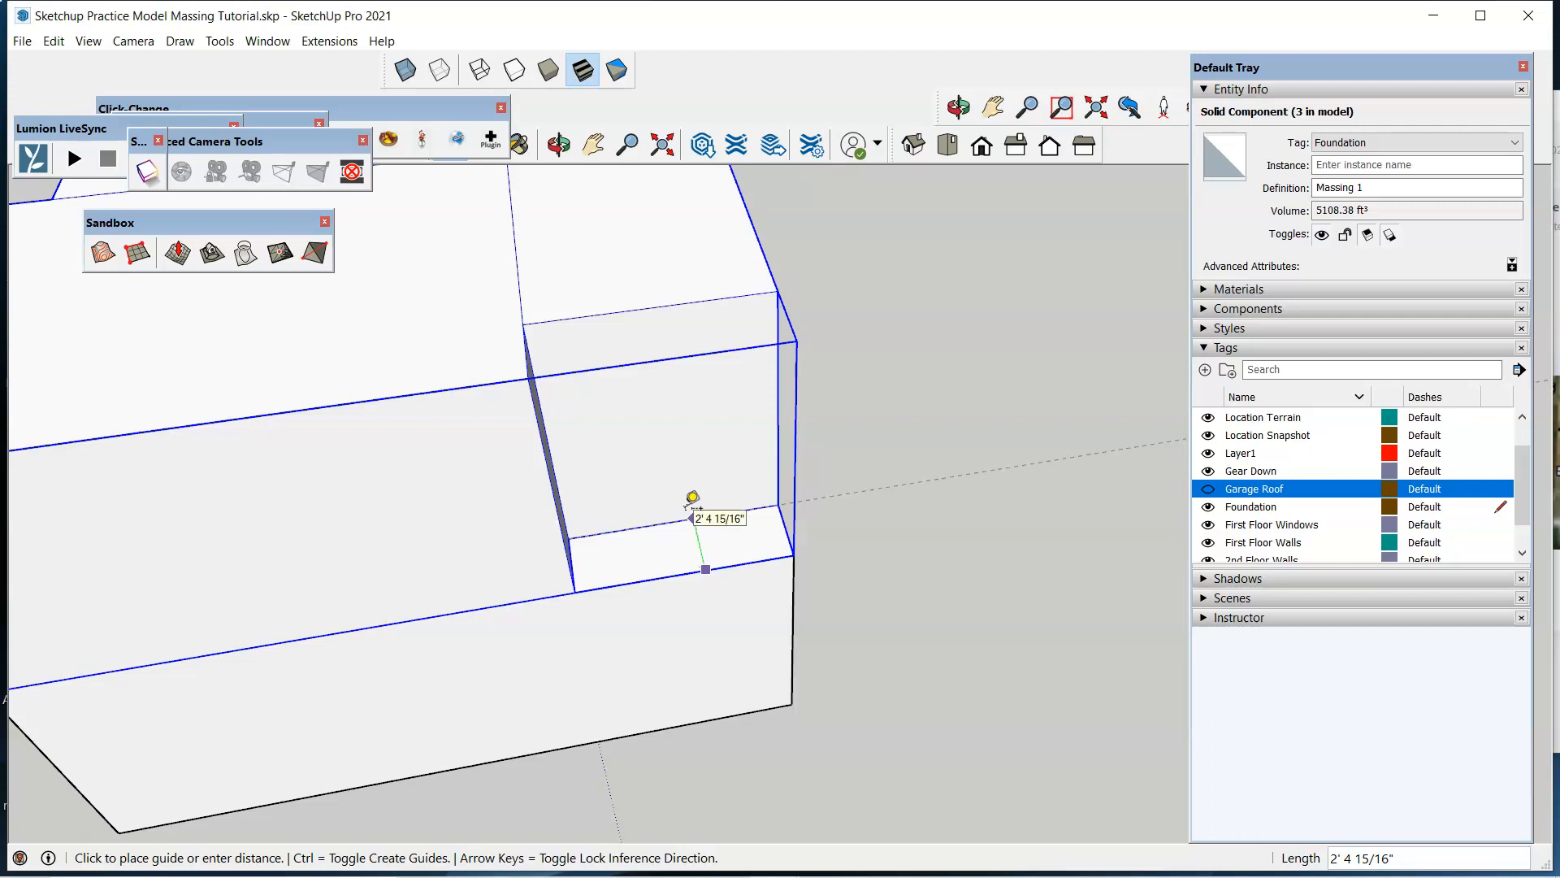
key(space)
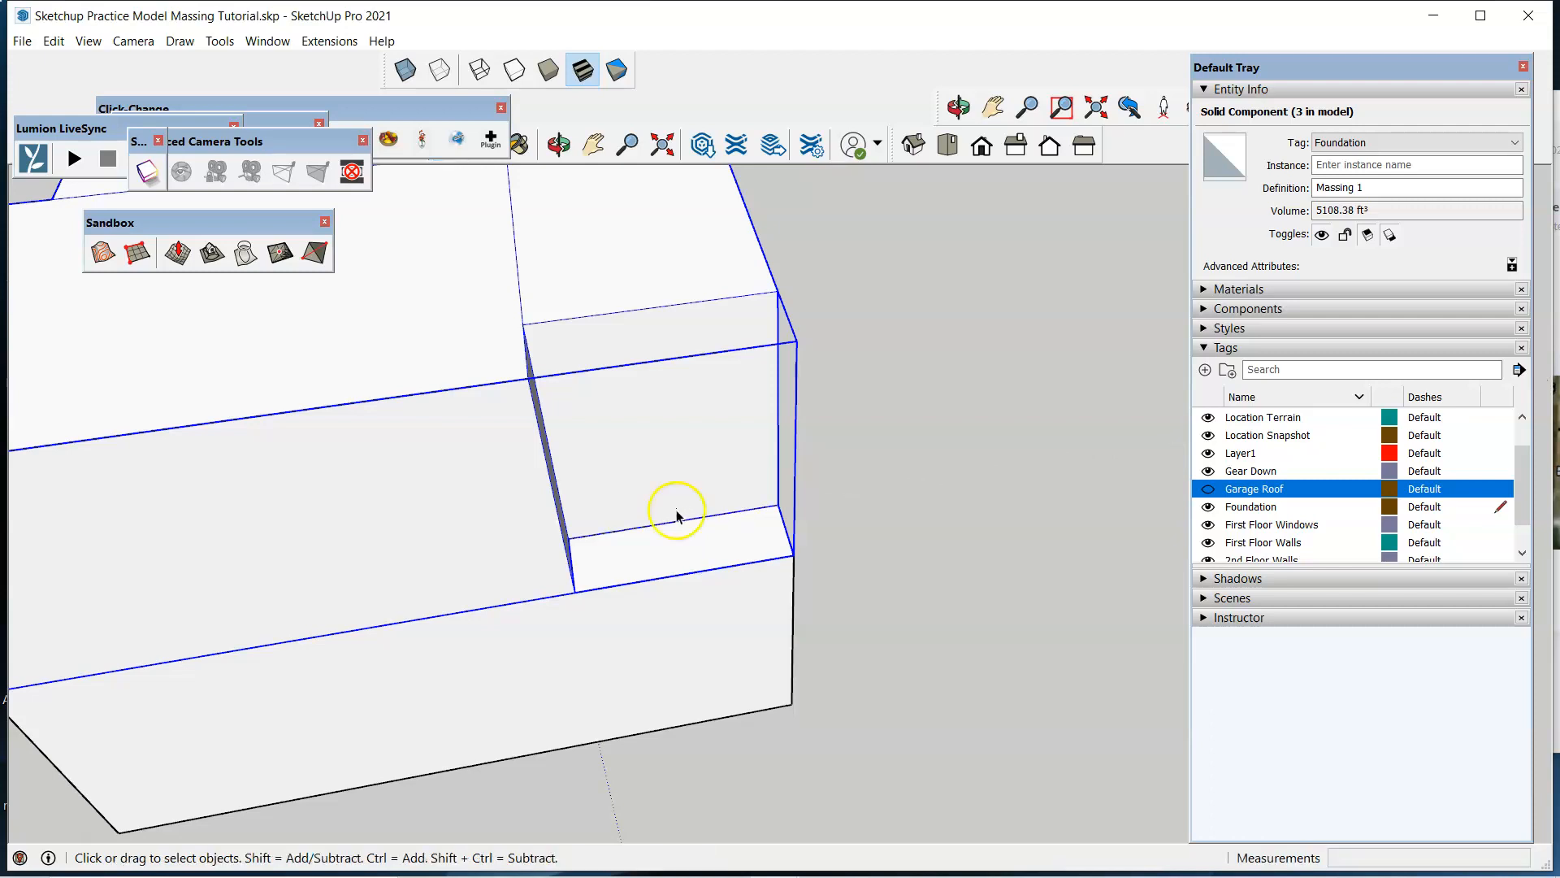
Edit the Massing 1 component, pulling the measured notch's face flush with the adjoining wall and pushing it back in 4'.
double_click(647, 431)
key(p)
click(661, 442)
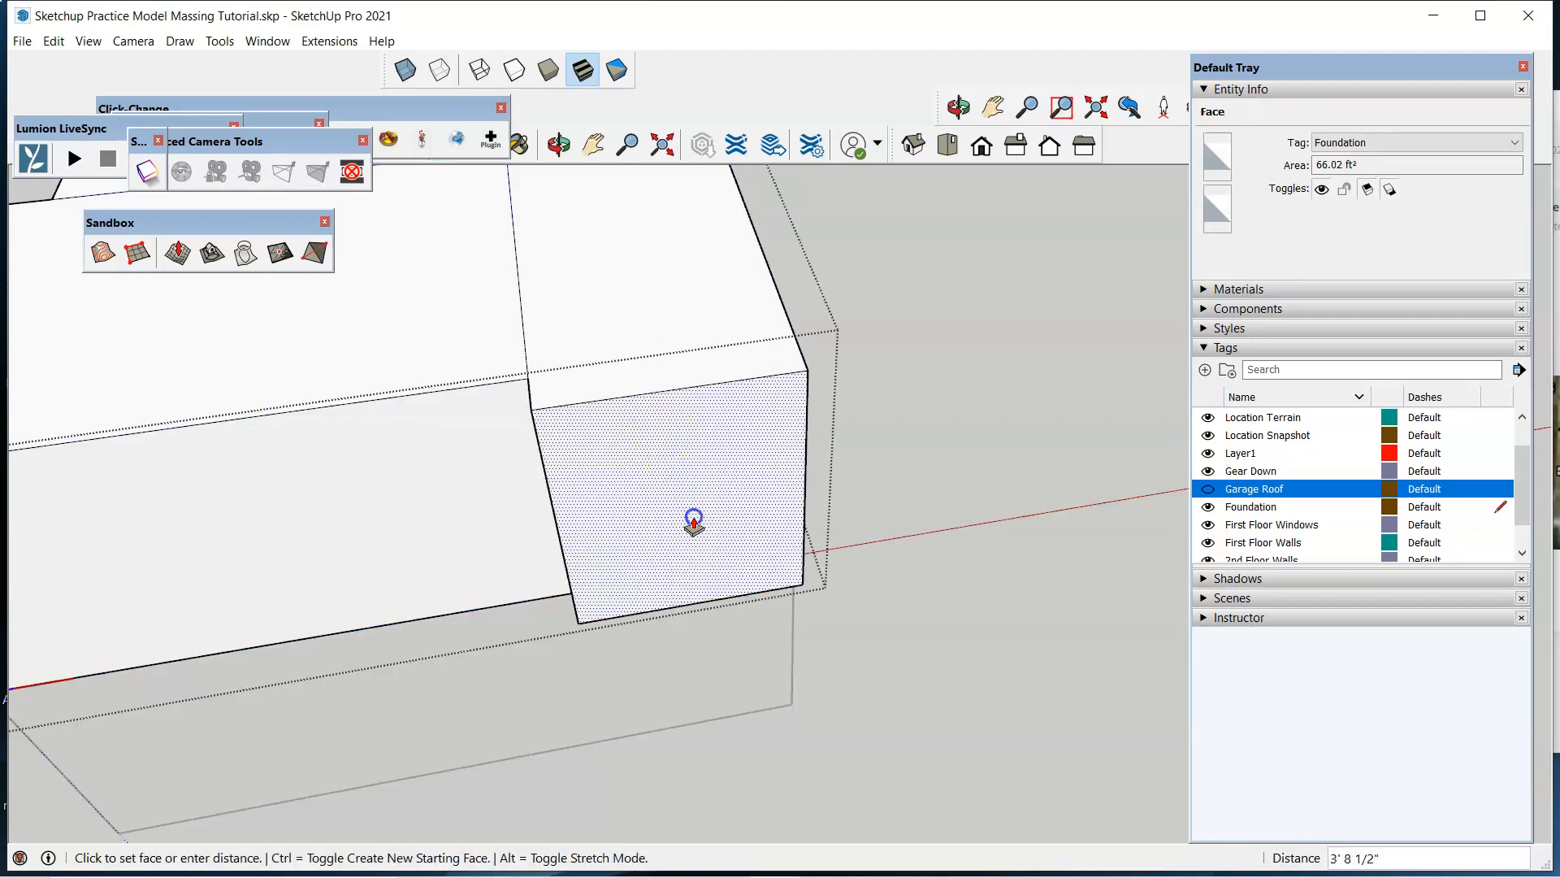
click(520, 604)
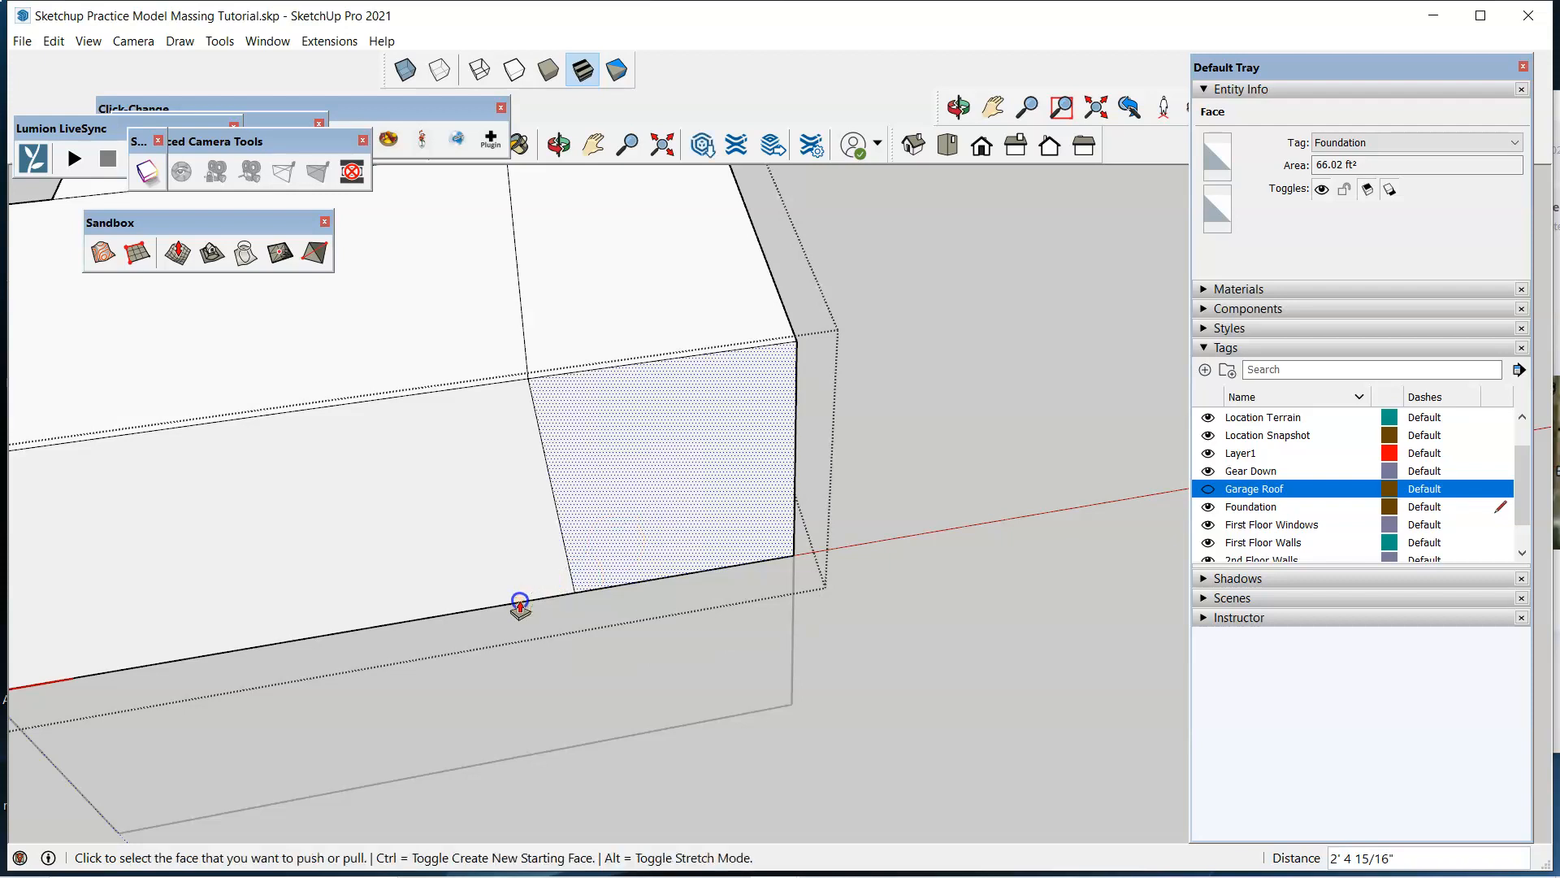
click(735, 487)
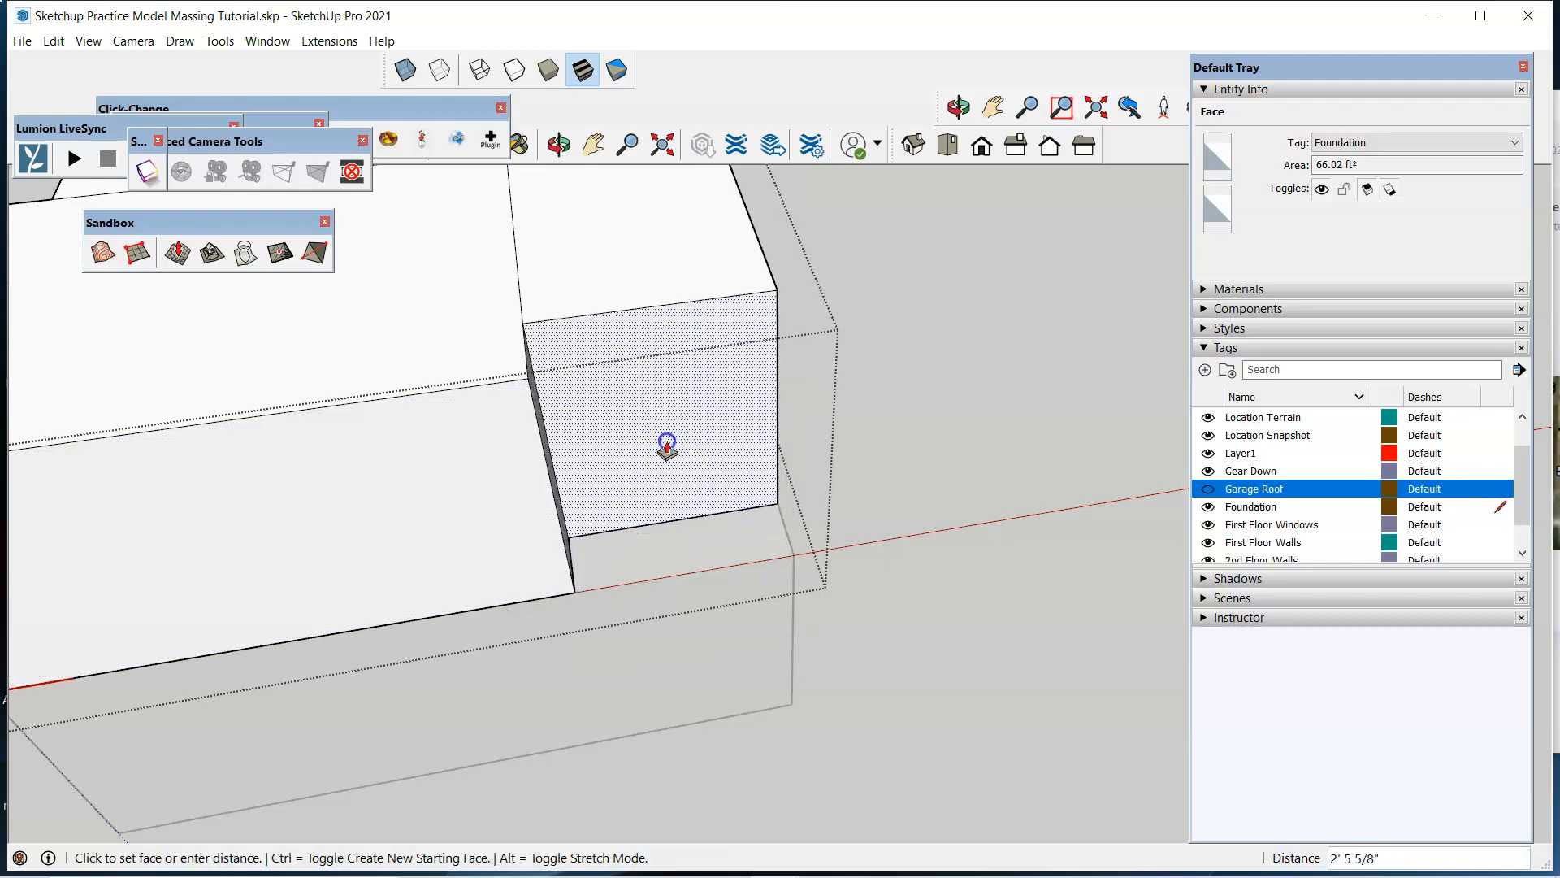
key(Return)
middle_drag(661, 442, 721, 637)
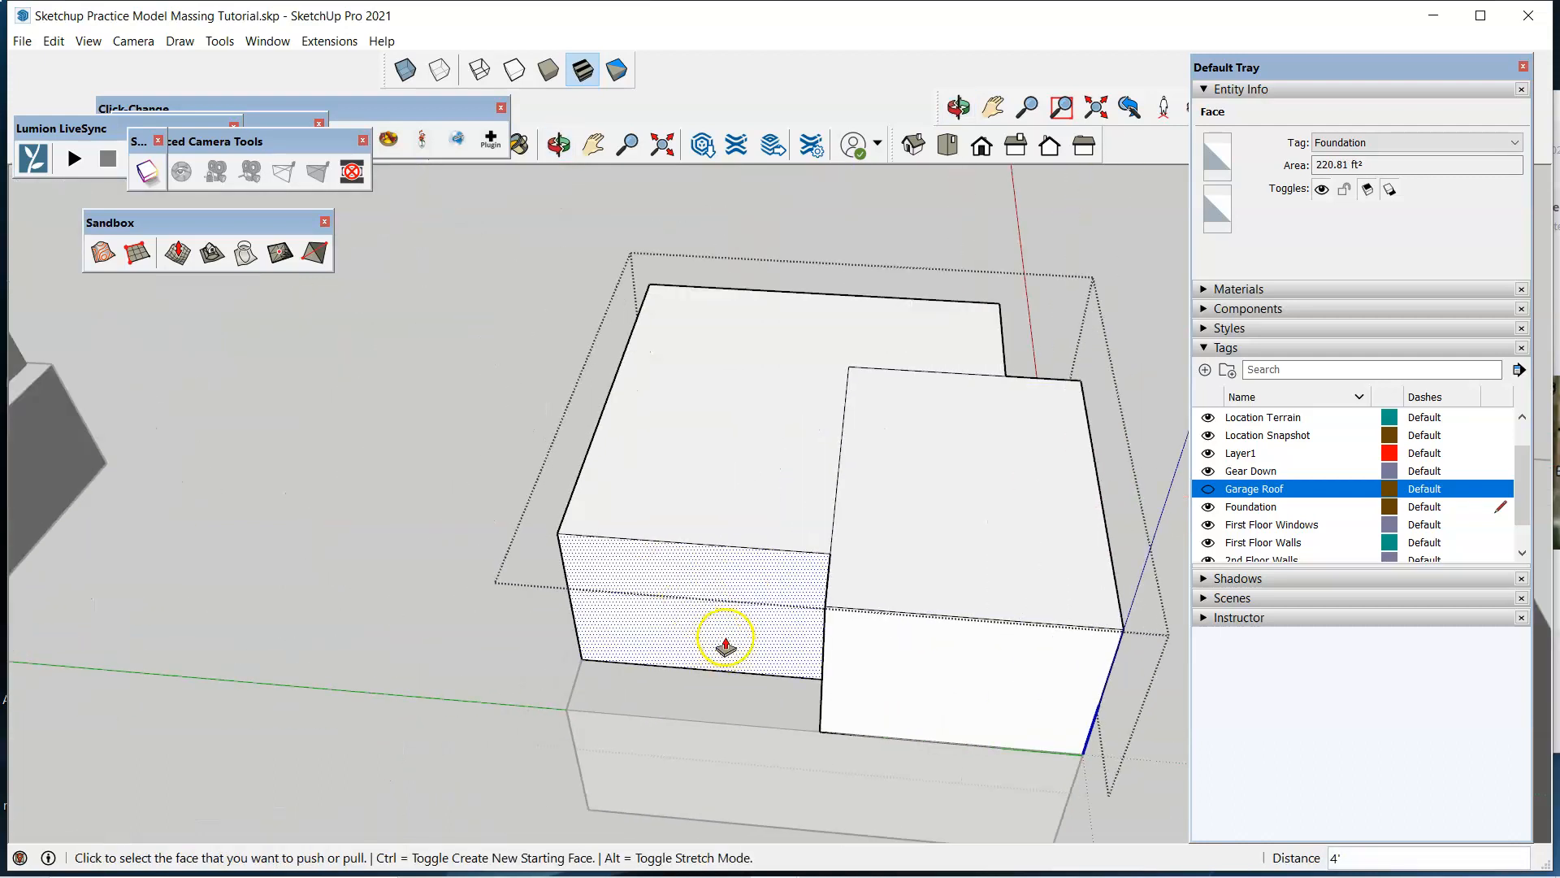
Pull the opposite notch's face out flush with its adjoining wall and push it back in 4'.
click(727, 642)
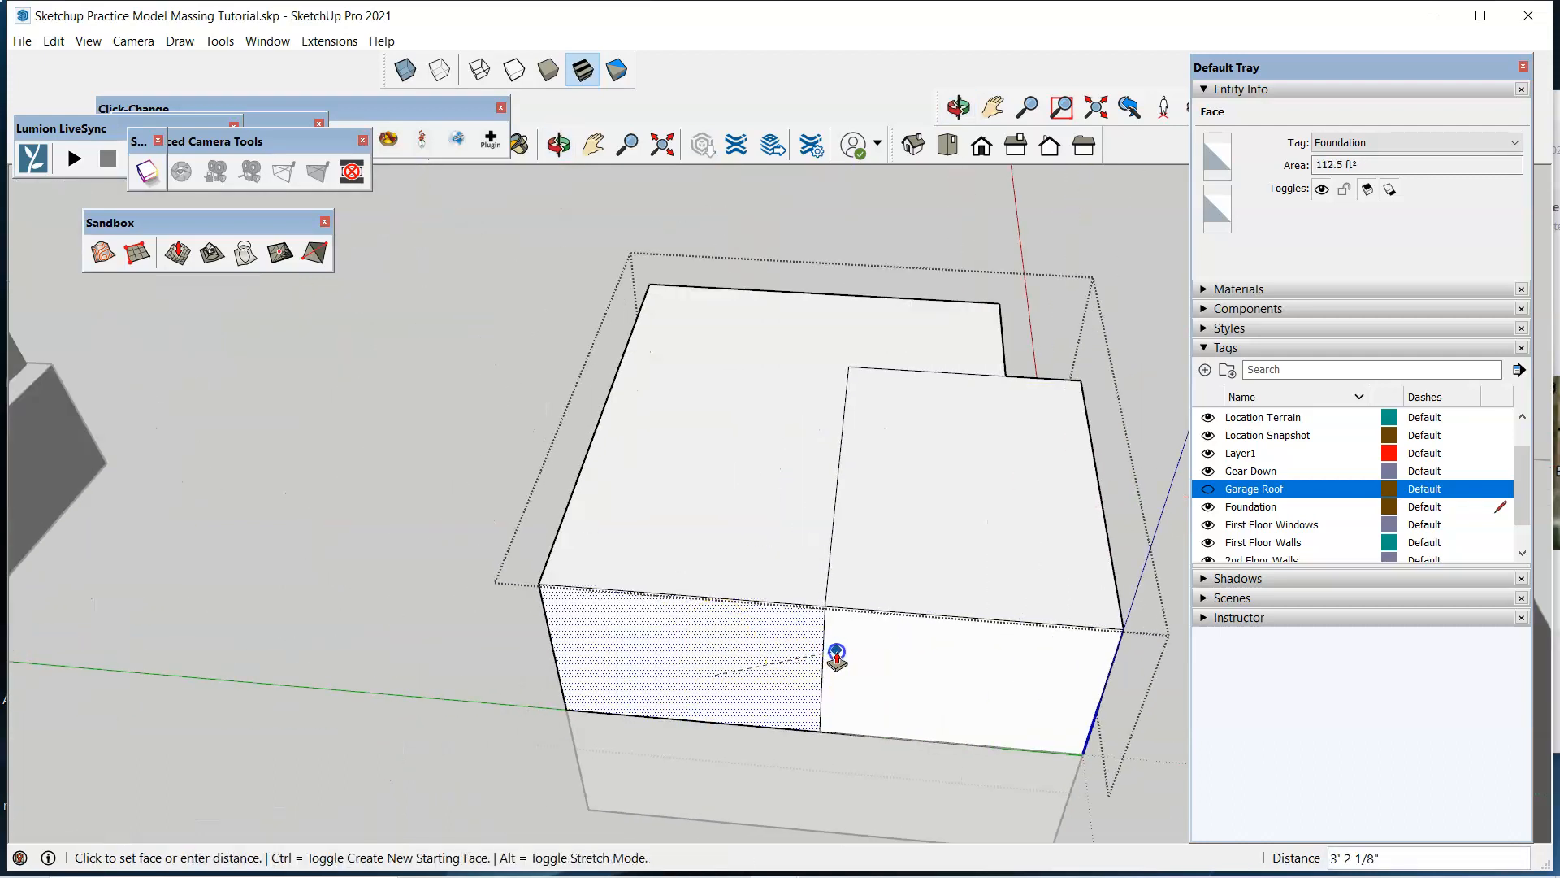
click(837, 654)
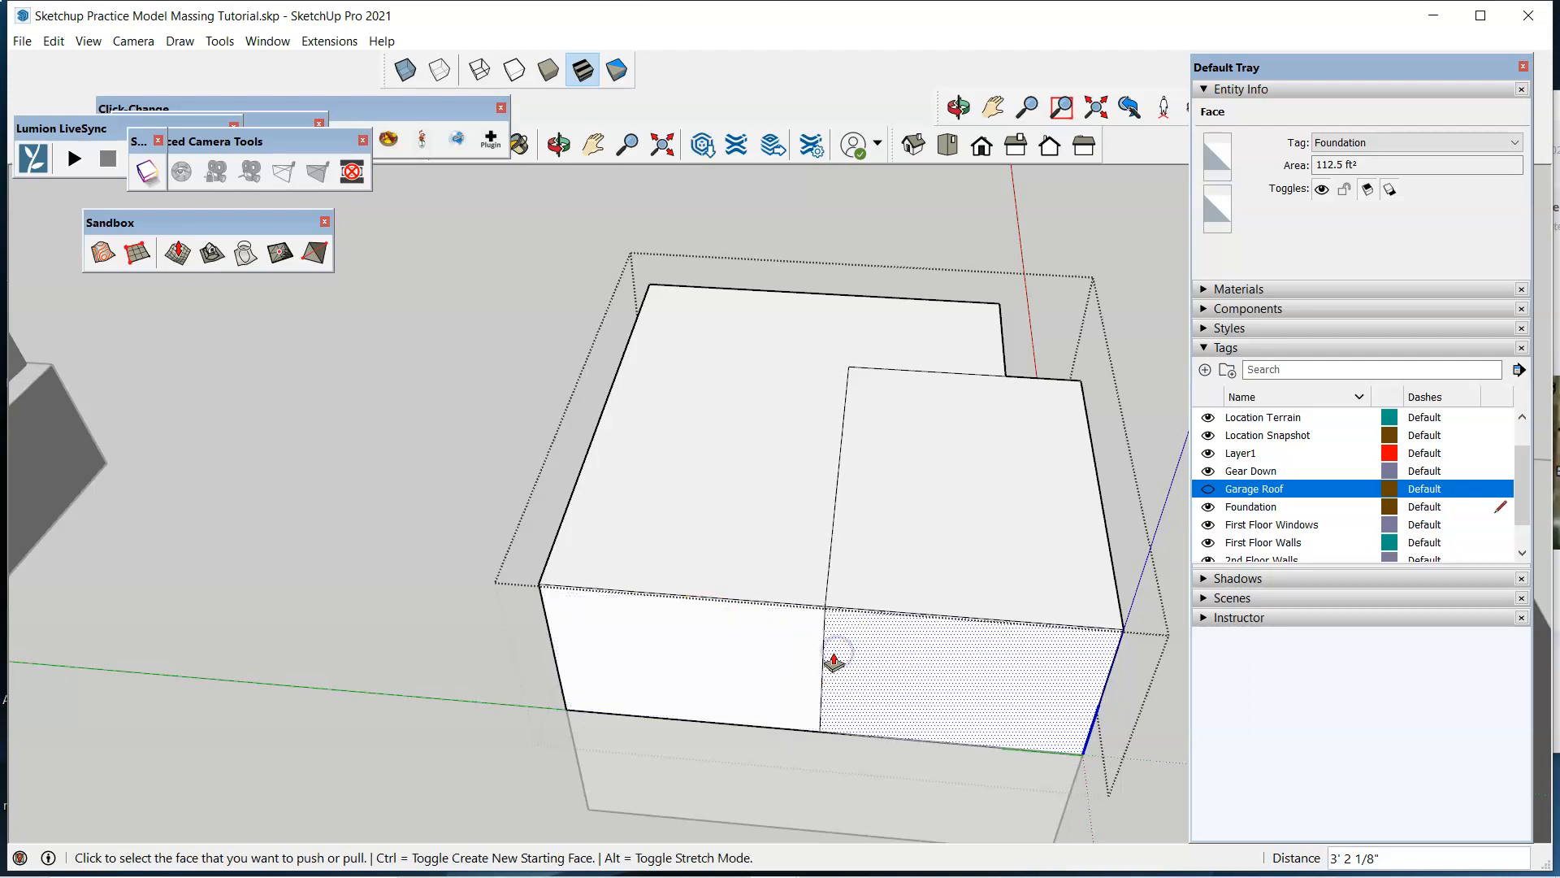
click(777, 696)
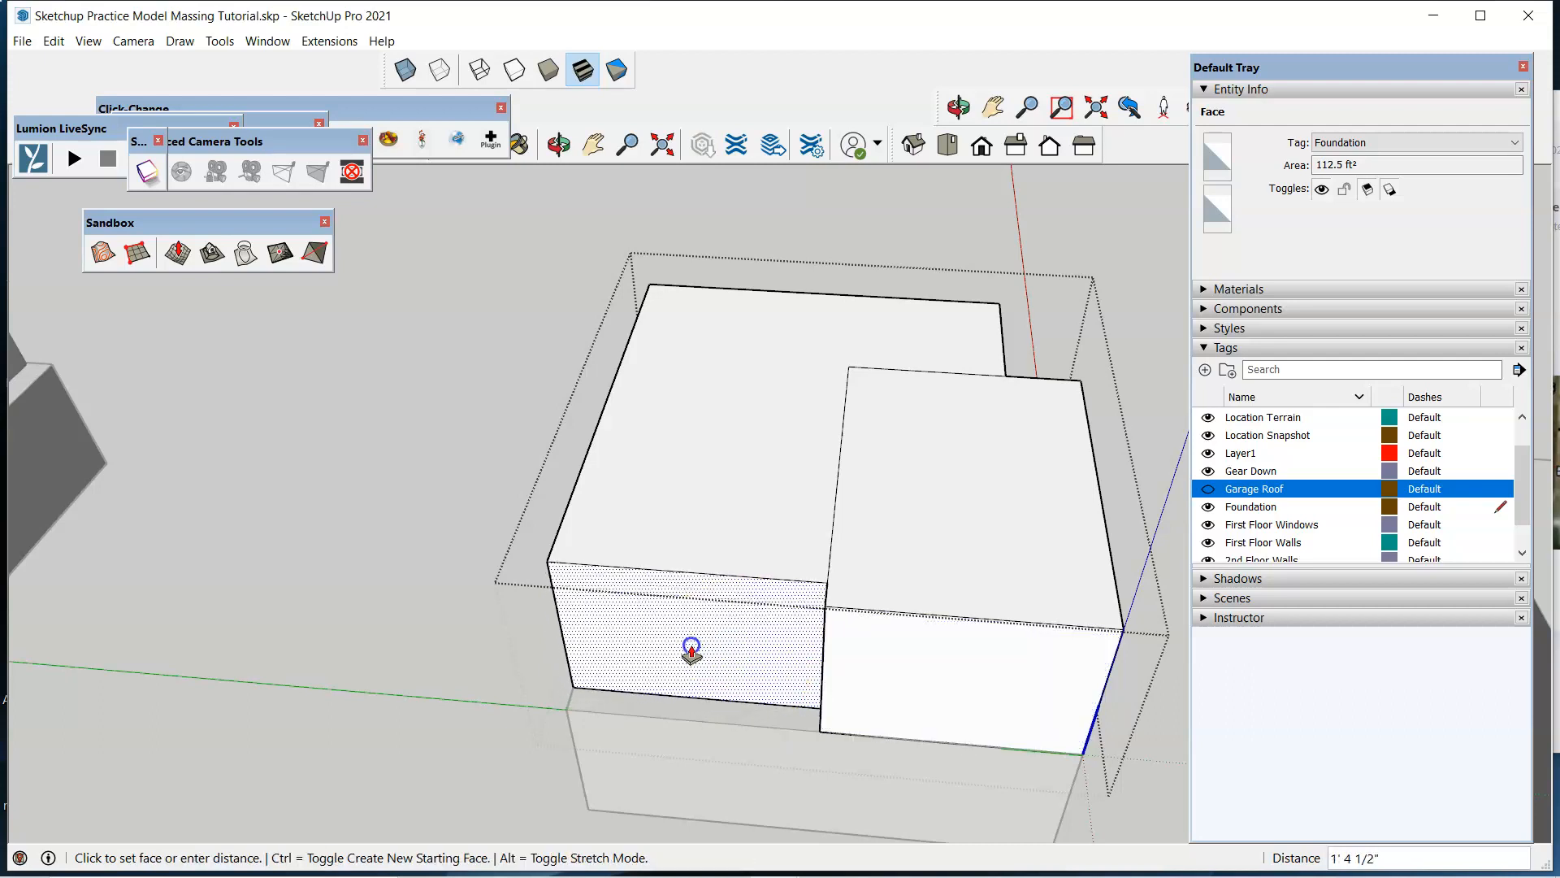
text(4)
key(Return)
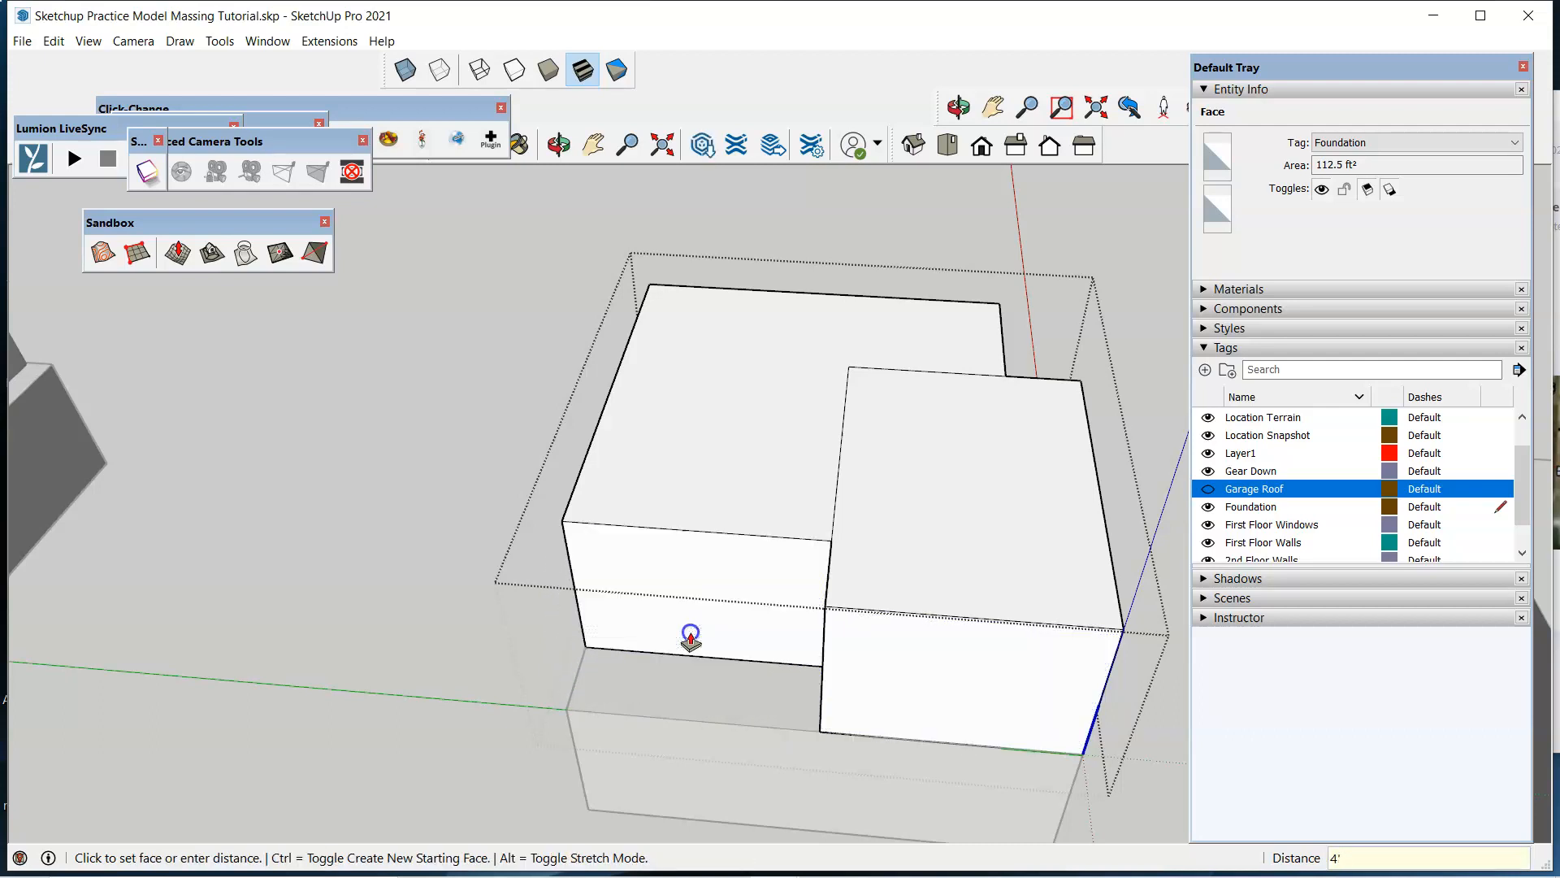
Close the Massing 1 component and compare its reshaped notches across the copies and the garage blocks below.
middle_drag(759, 697, 198, 410)
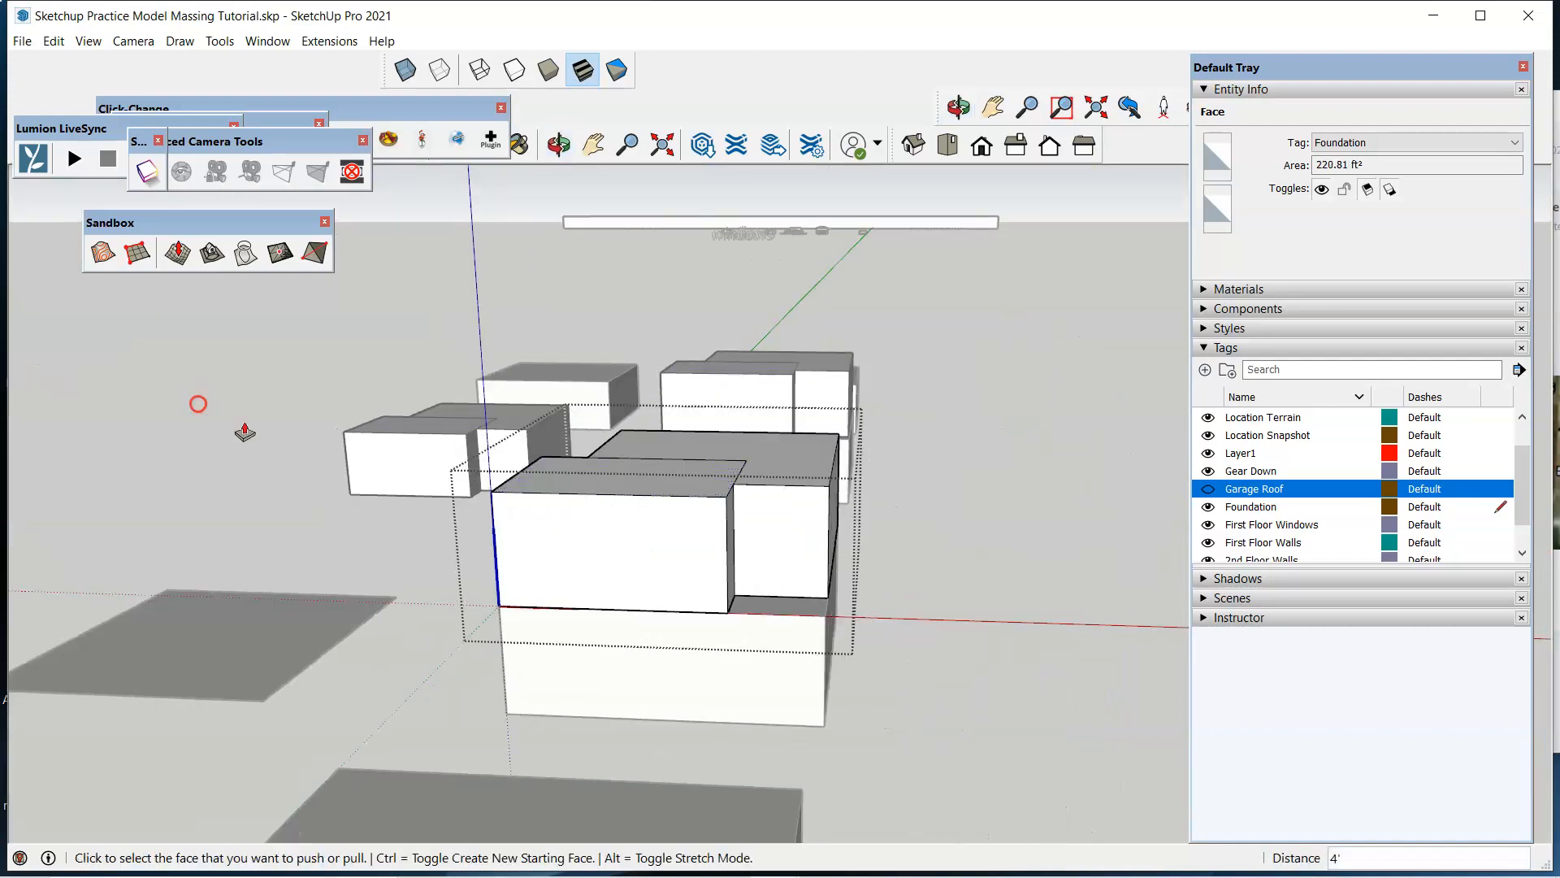
middle_drag(795, 549, 387, 792)
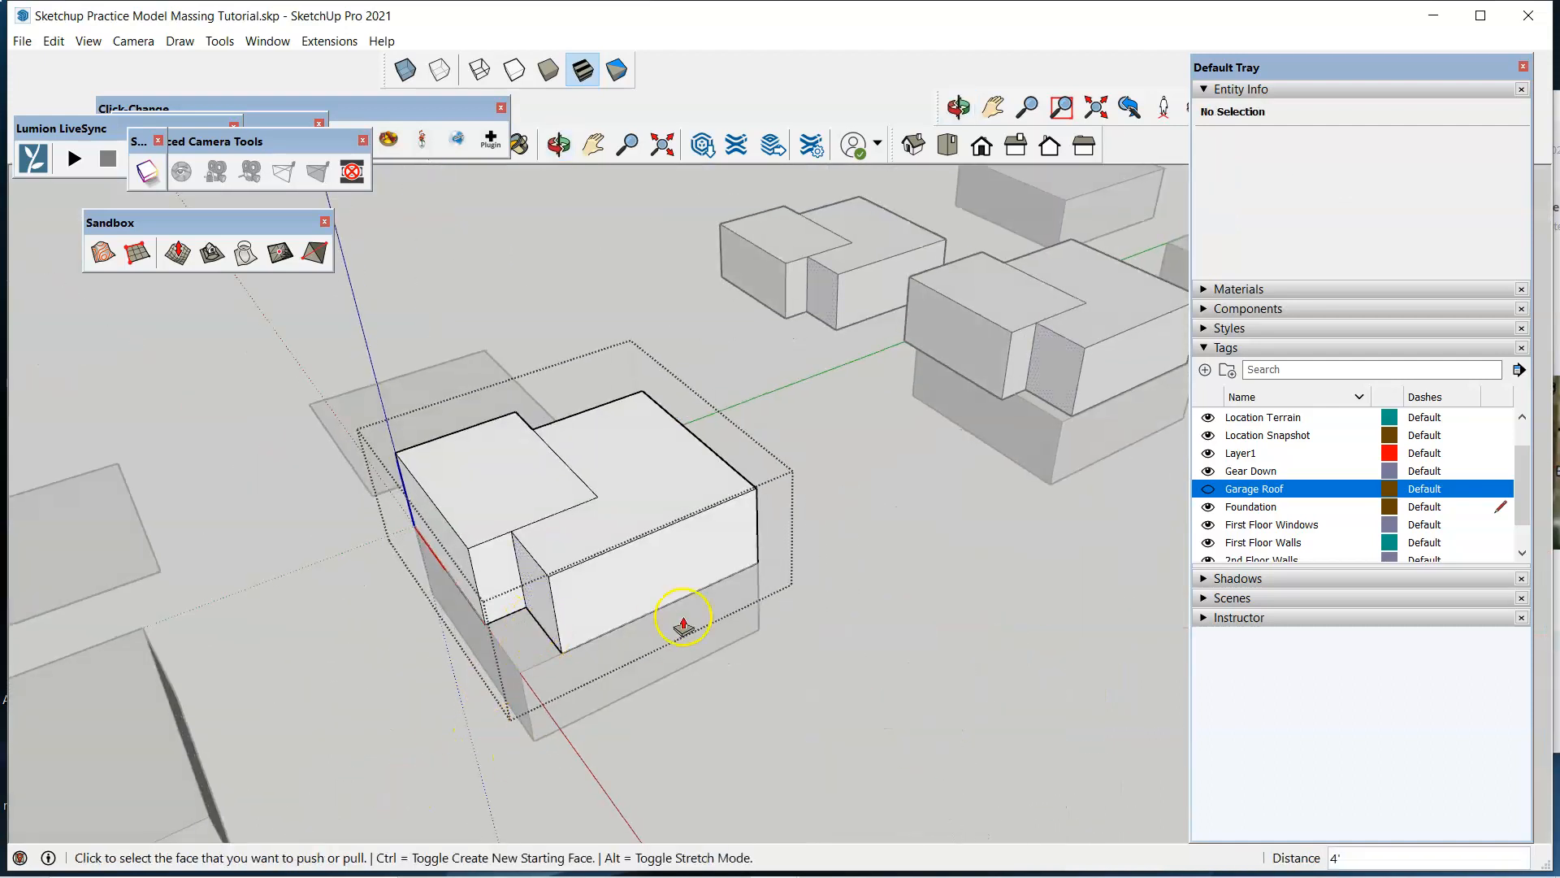
middle_drag(746, 547, 591, 387)
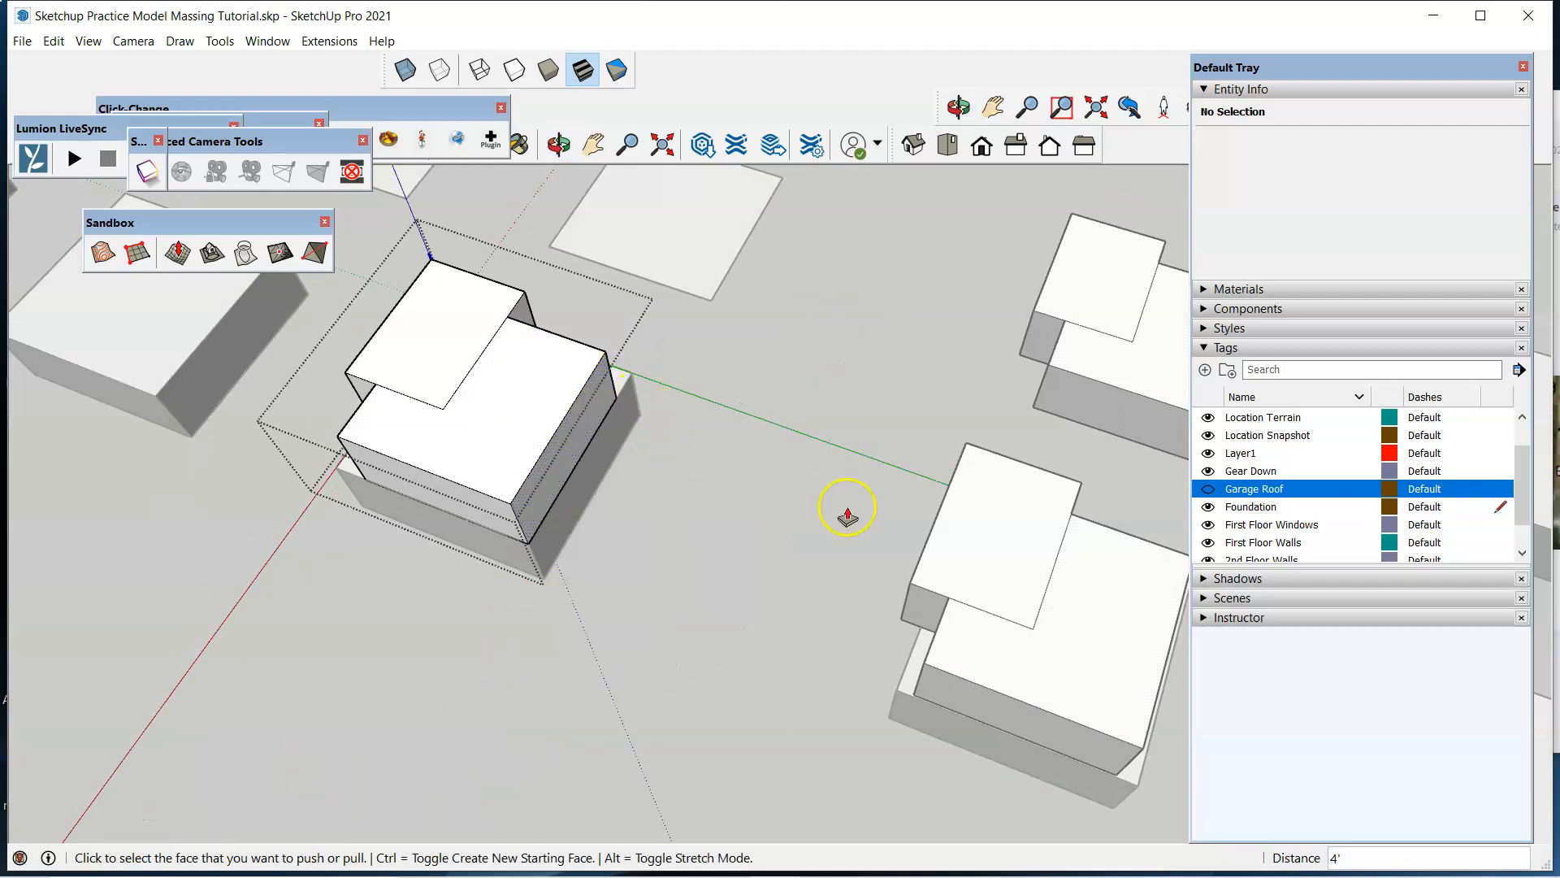
key(space)
middle_drag(802, 494, 797, 554)
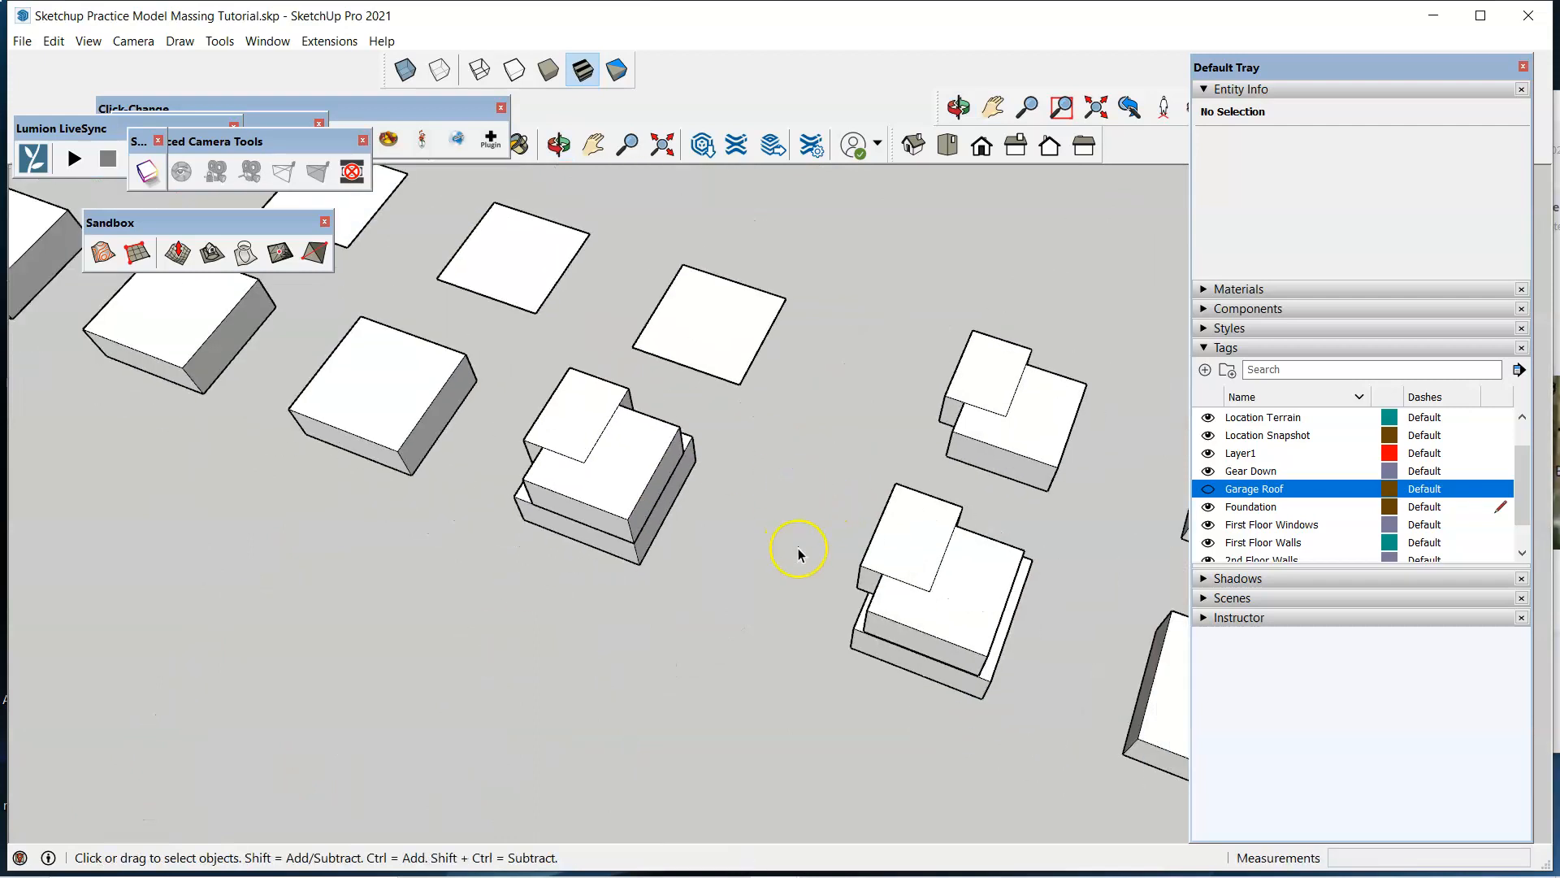
middle_drag(1090, 644, 1048, 661)
middle_drag(657, 523, 1284, 282)
scroll(706, 523, down, 1)
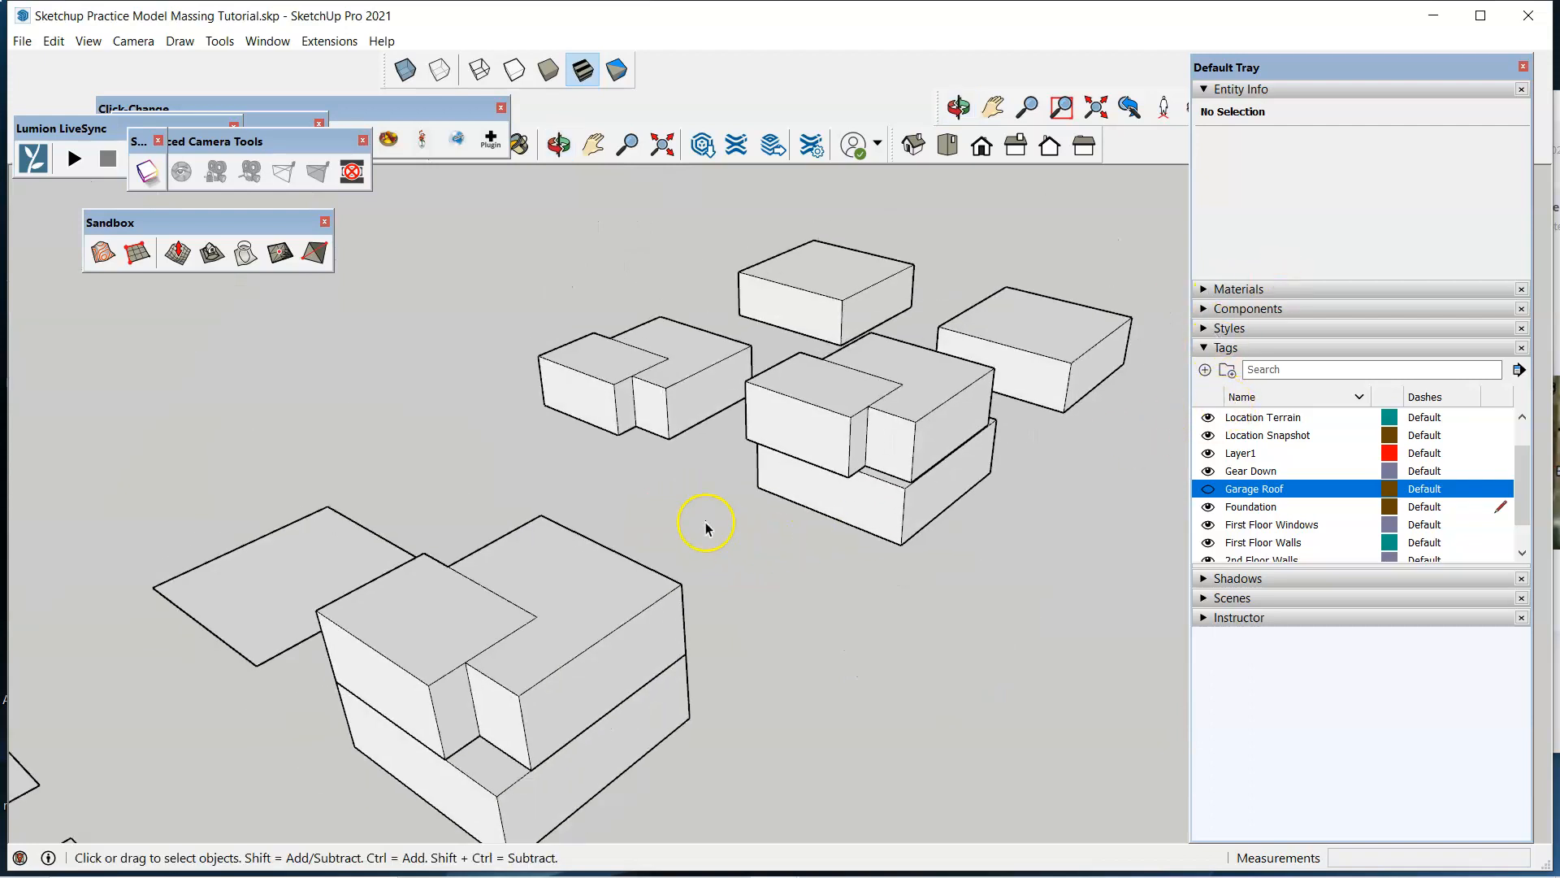
scroll(706, 522, down, 3)
middle_drag(659, 573, 1037, 661)
scroll(1011, 648, up, 2)
scroll(1012, 648, up, 1)
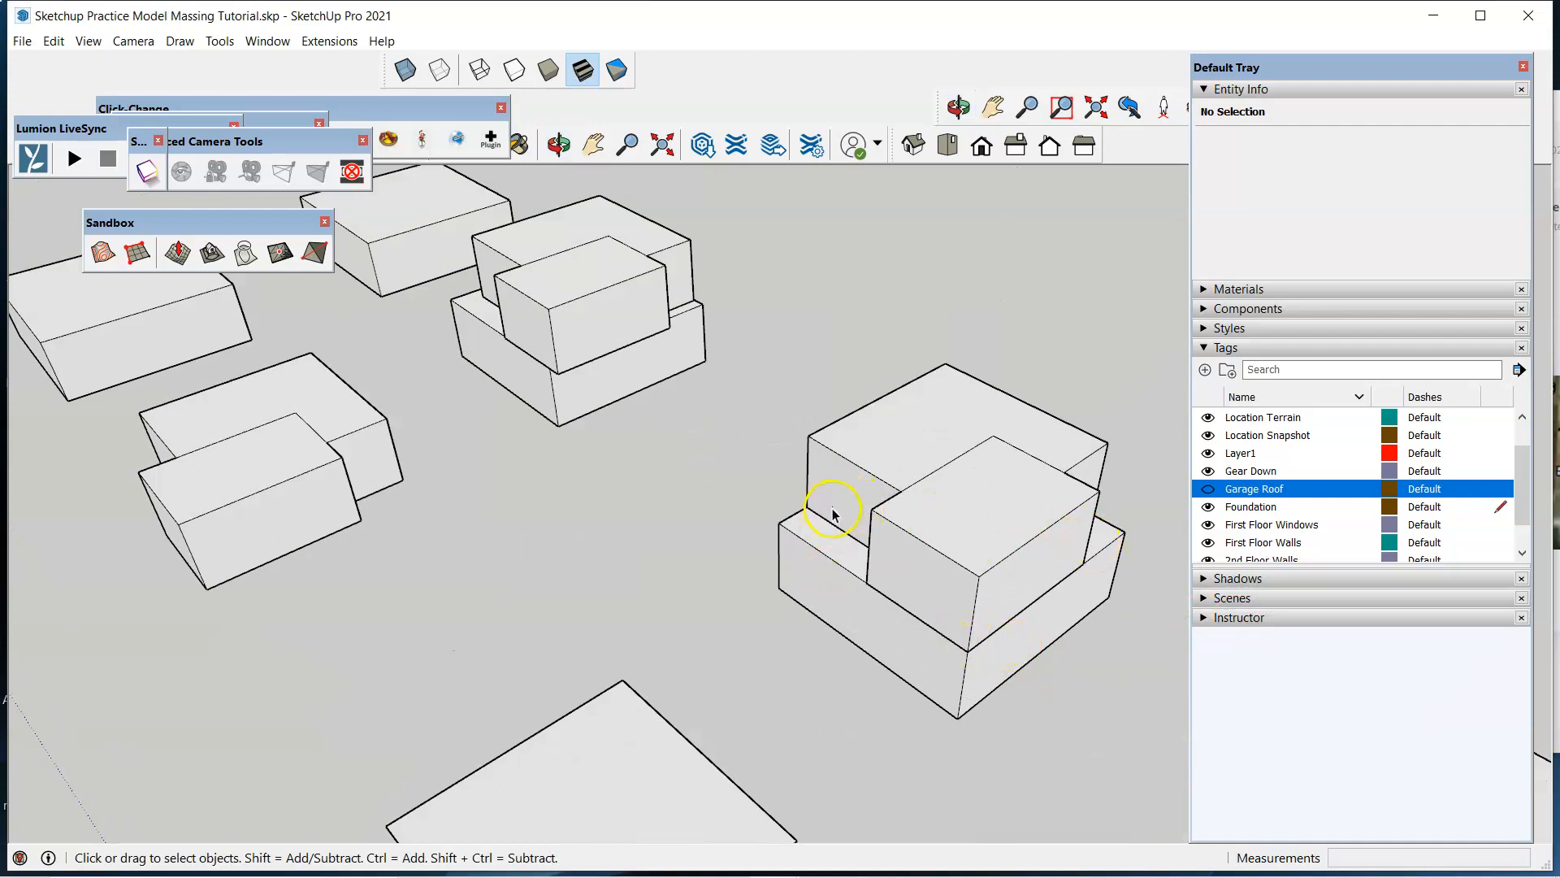
Move the stacked Massing 1 copy 4' so the inner corner of its notch aligns with the garage block's corner.
click(847, 507)
middle_drag(805, 524, 1050, 615)
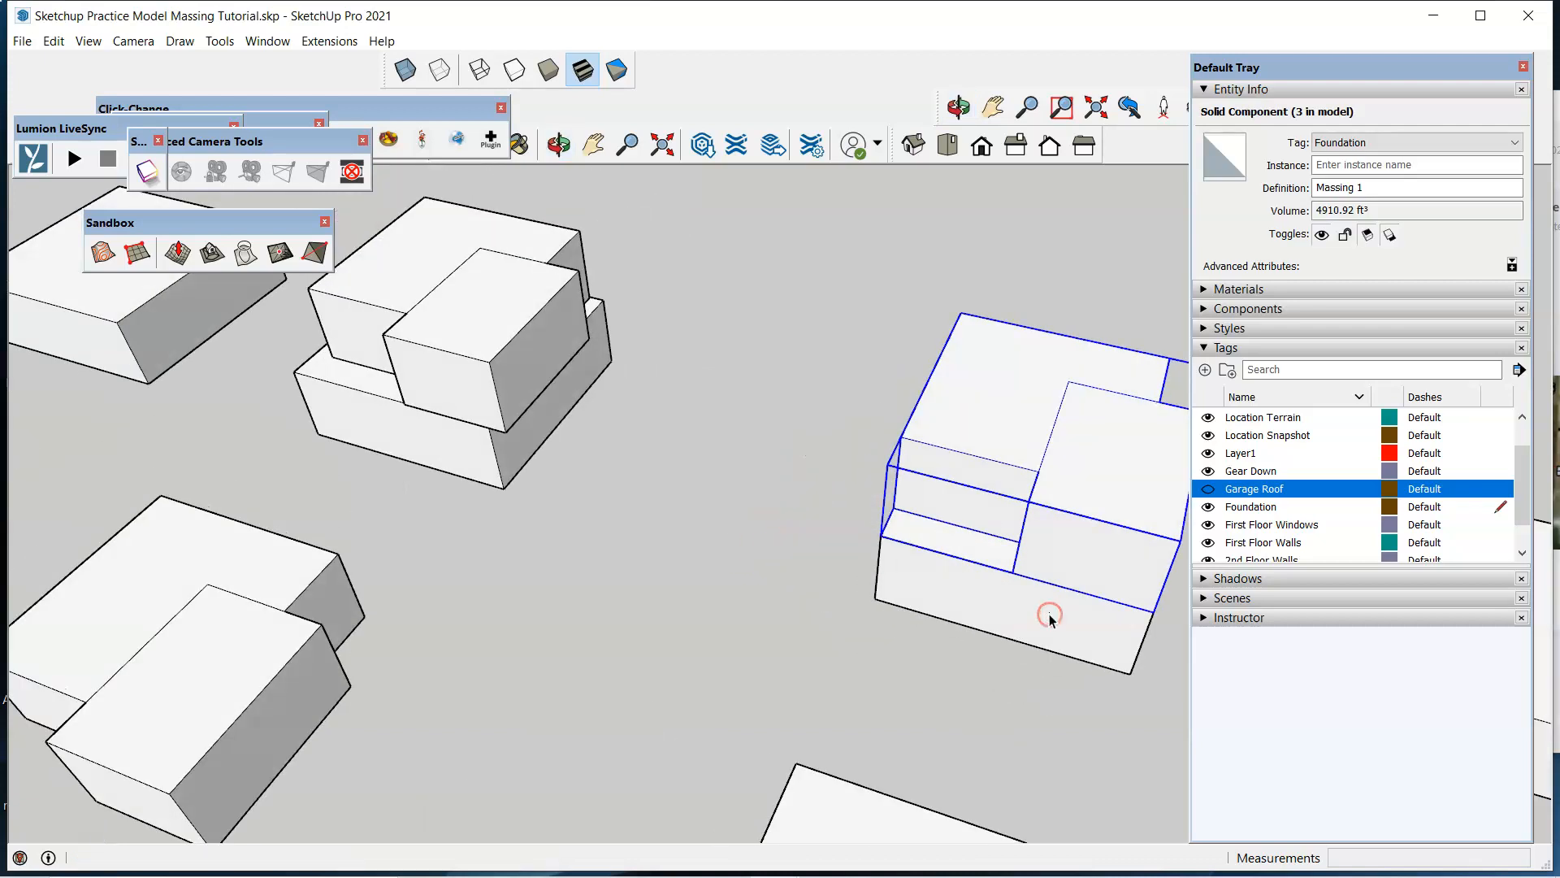
key(m)
click(893, 508)
click(887, 540)
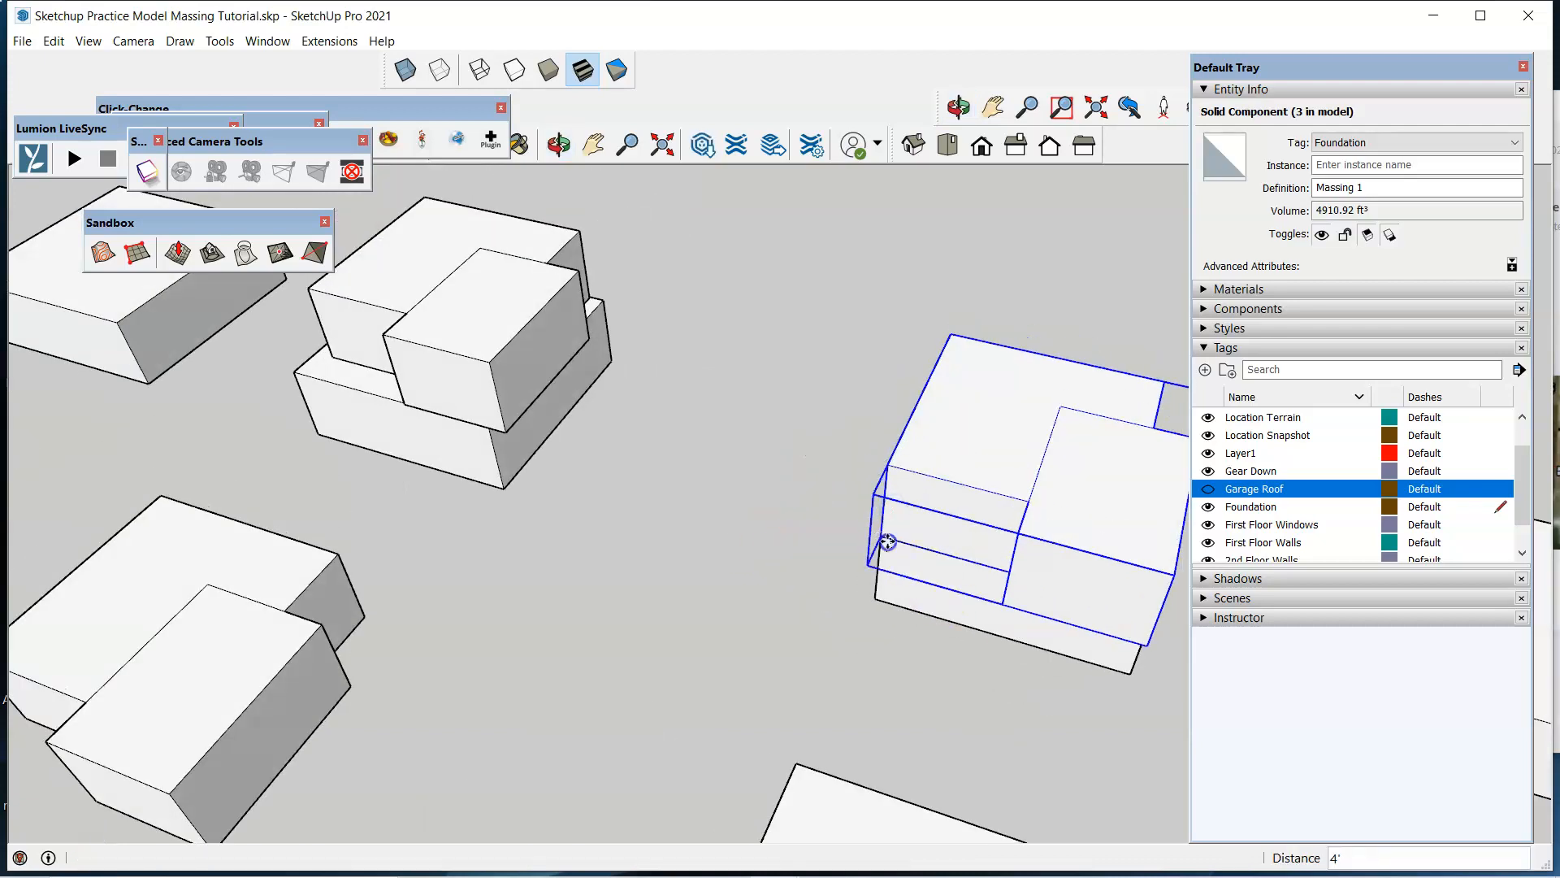
Shift the same Massing 1 copy sideways until its long side wall is flush with the garage block's side.
scroll(793, 602, down, 2)
middle_drag(1046, 537, 385, 546)
scroll(923, 672, up, 3)
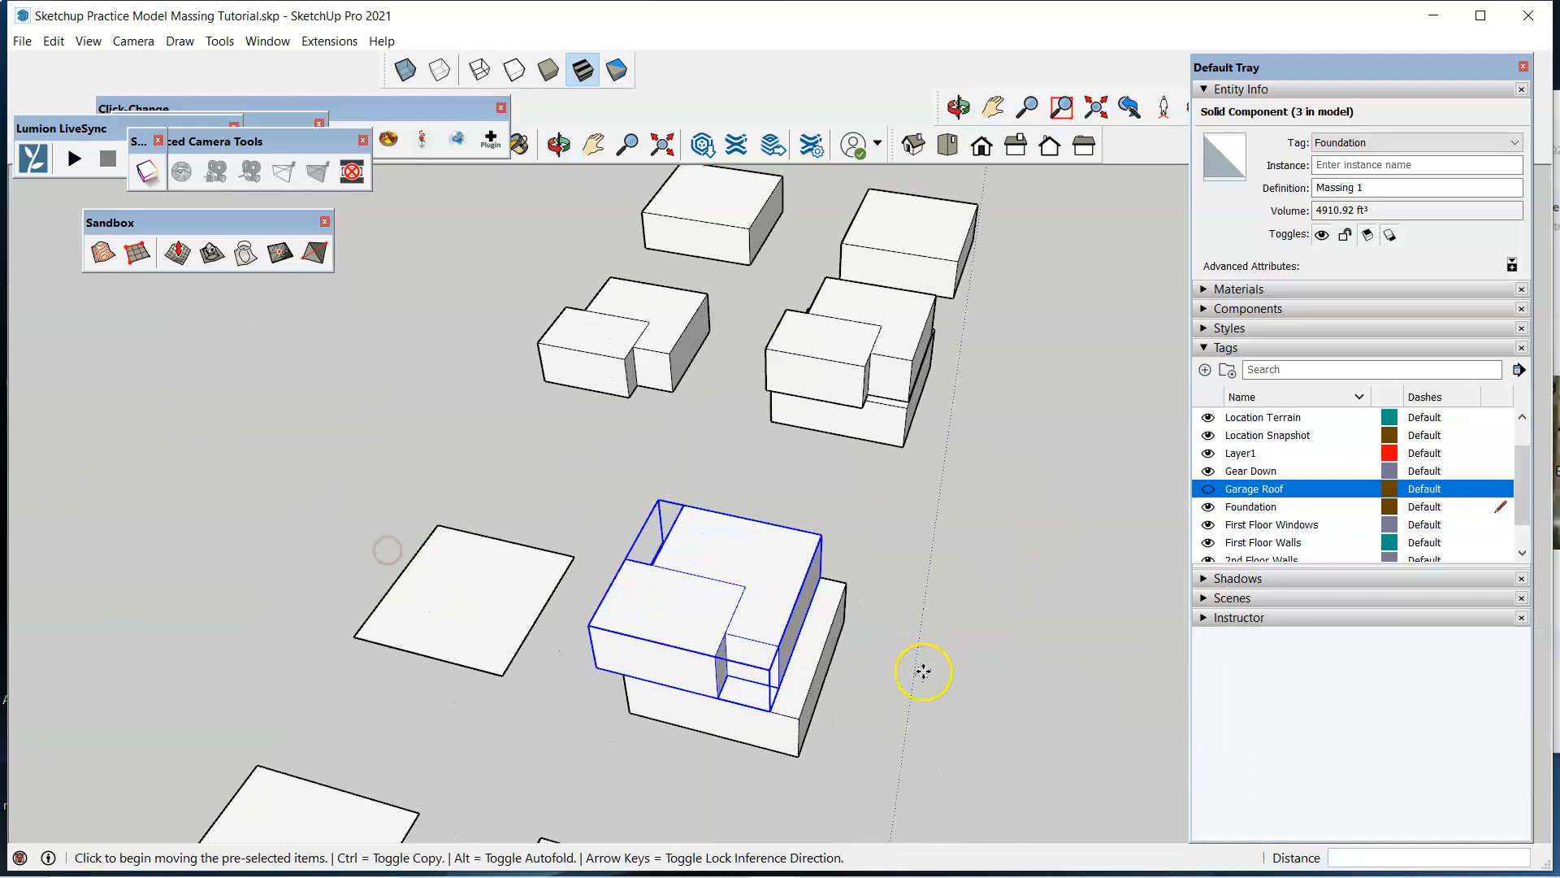
middle_drag(899, 703, 498, 700)
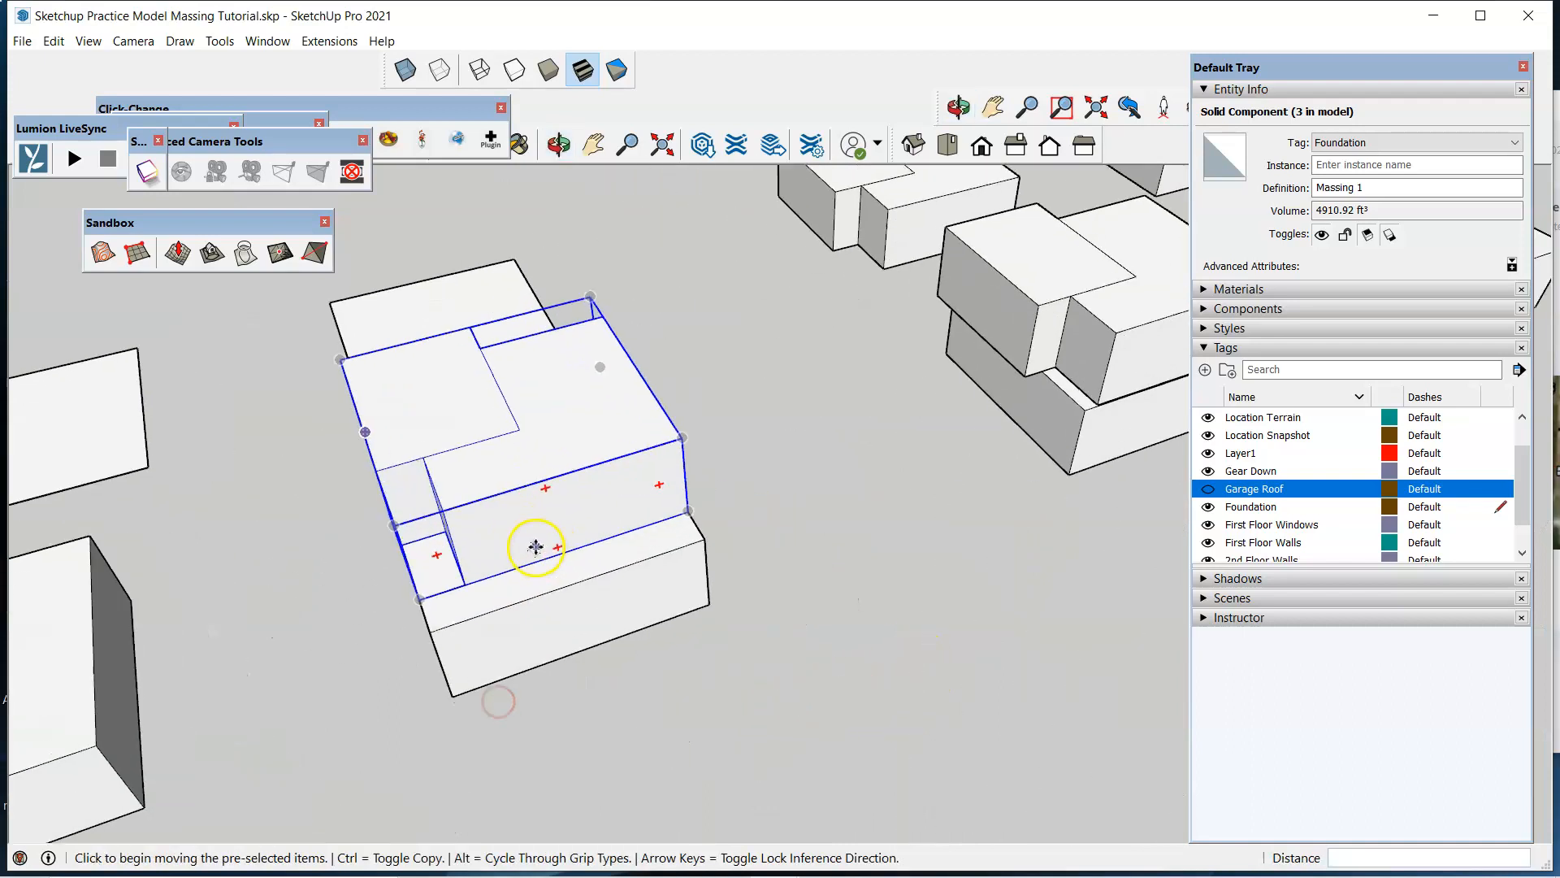
click(617, 535)
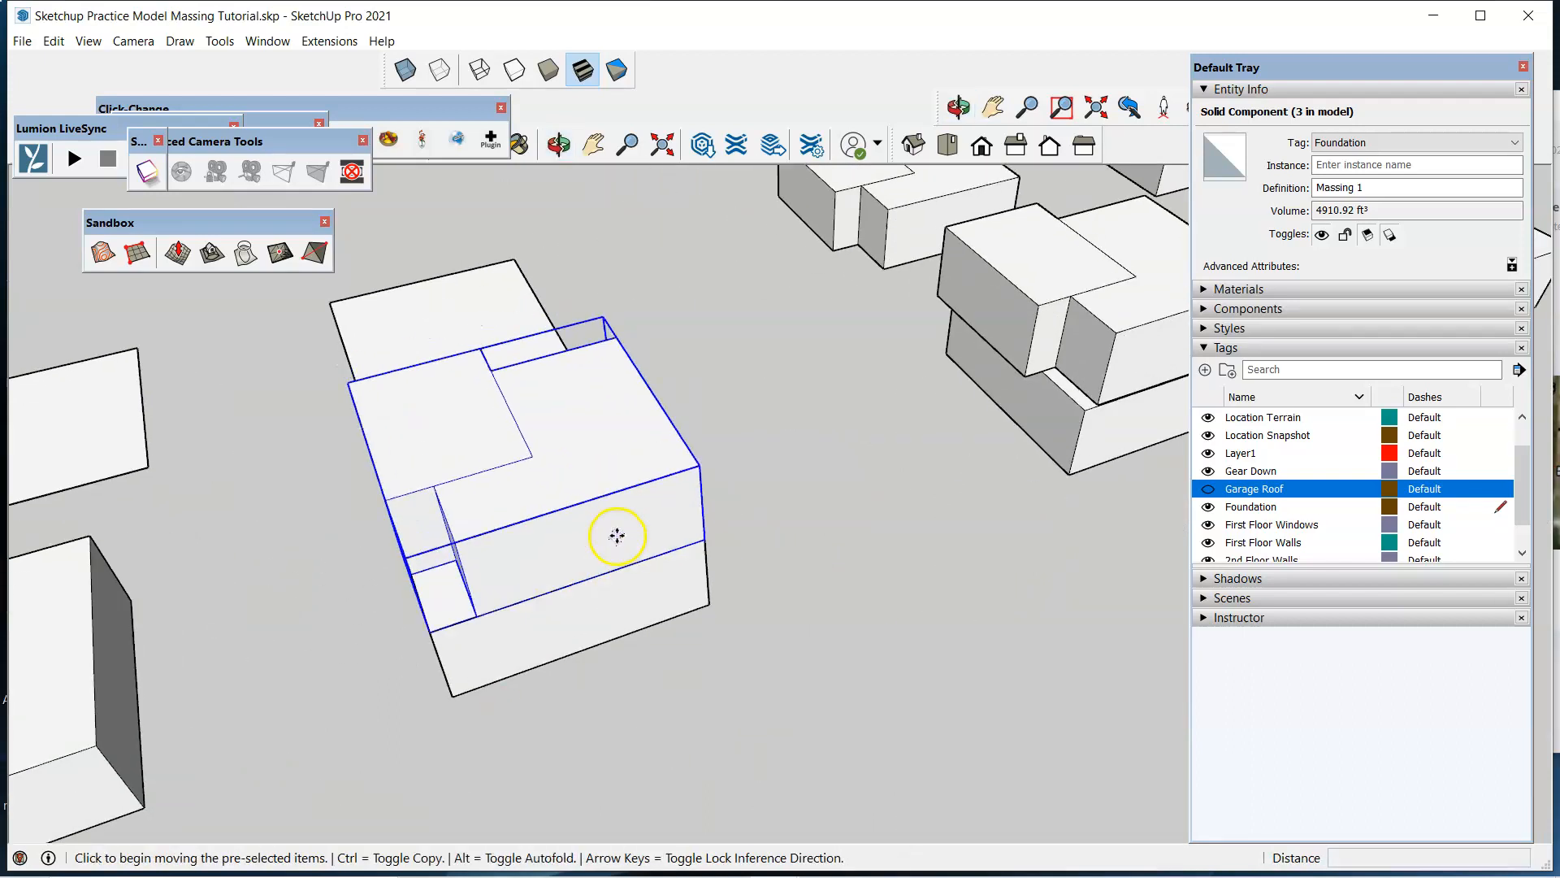
Copy the Massing 1 component onto the neighbouring garage block, snapping its lower corner to the block's upper corner.
scroll(885, 574, down, 5)
scroll(793, 571, up, 3)
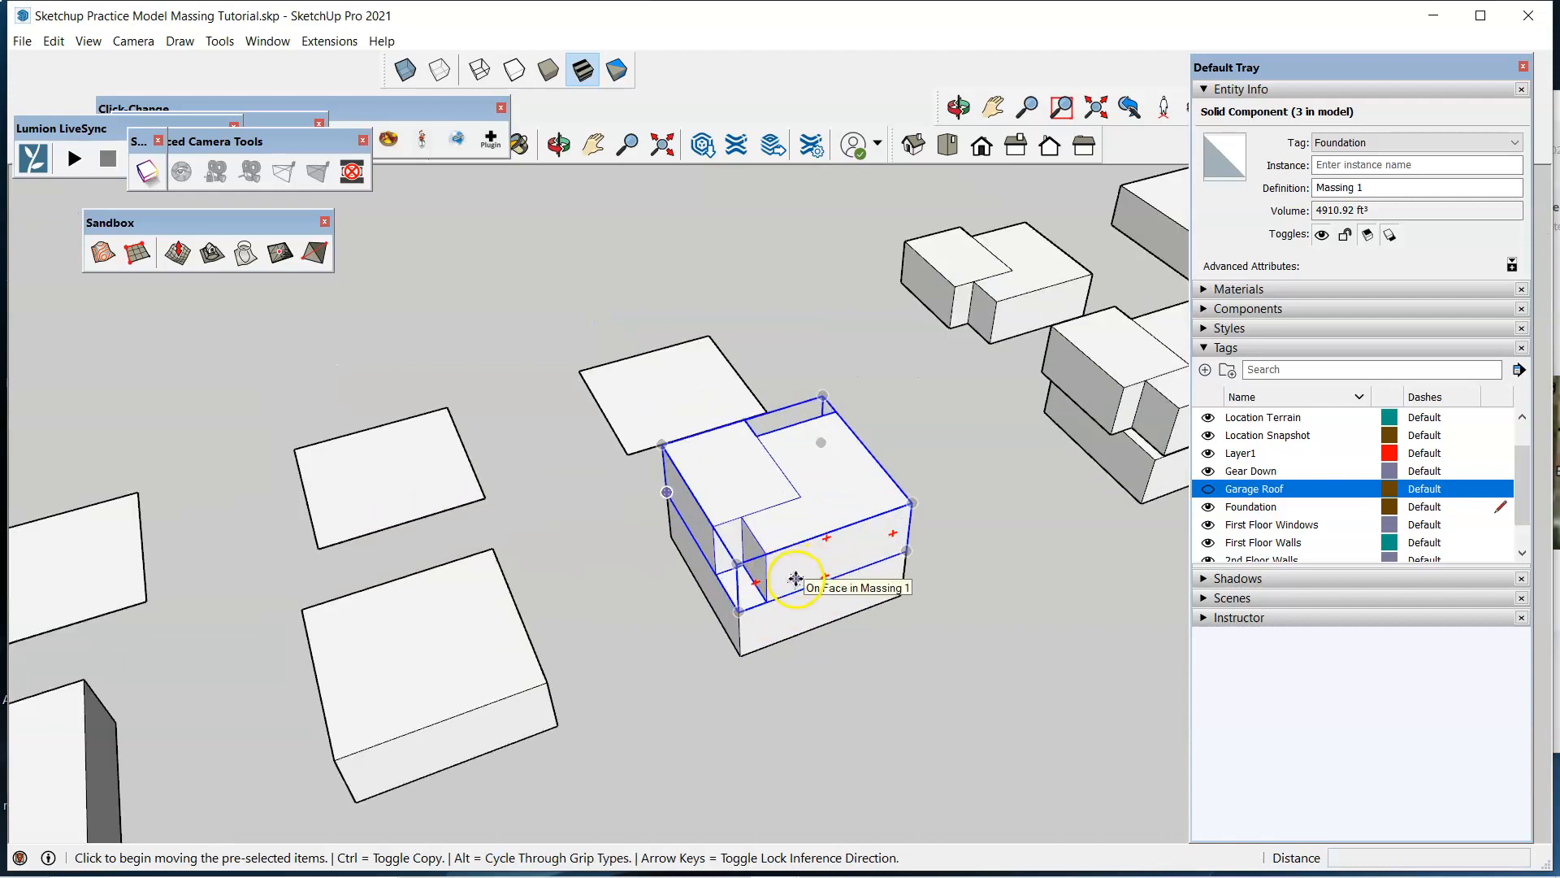
key(ctrl)
click(904, 549)
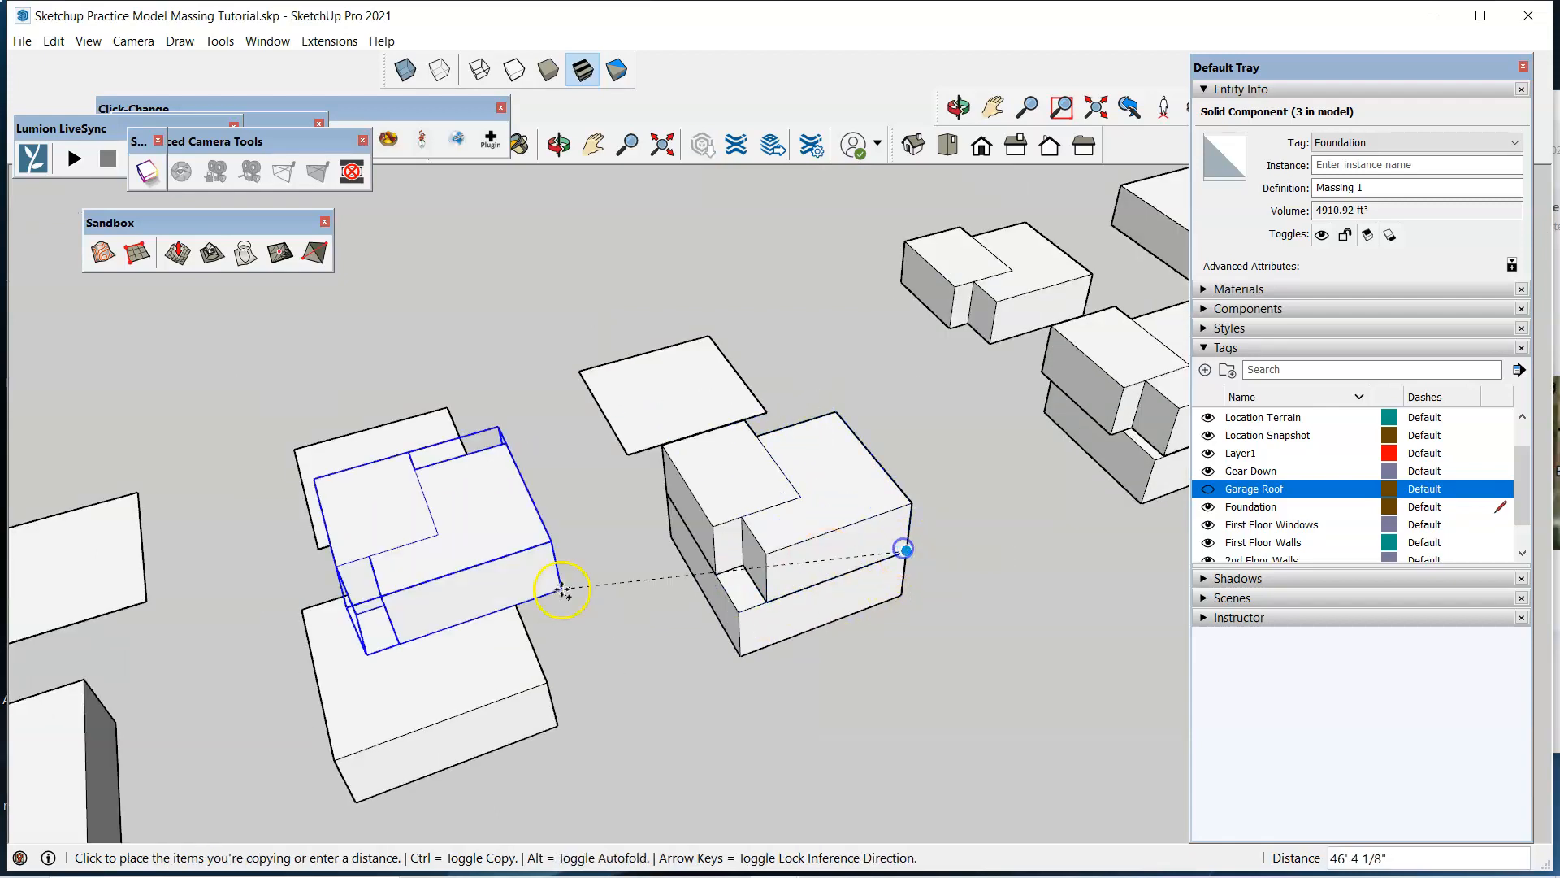
click(543, 681)
key(space)
middle_drag(568, 599, 1150, 488)
scroll(773, 329, down, 4)
scroll(1010, 367, up, 6)
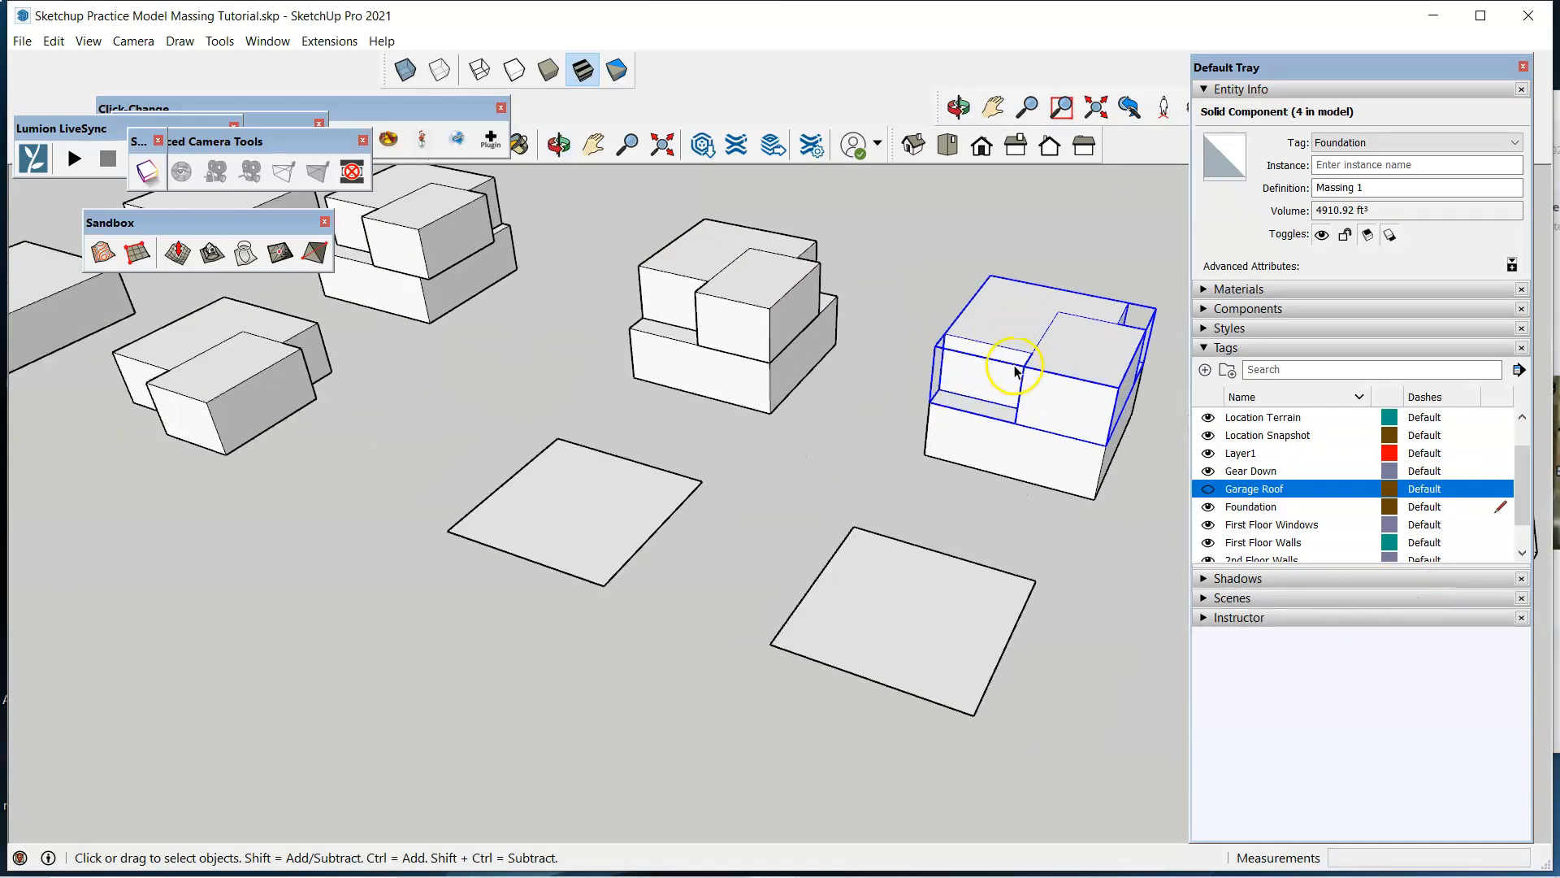
Move the new Massing 1 copy so its notch's inner corner lands on the corner of the garage block below.
scroll(516, 383, down, 3)
scroll(894, 459, down, 3)
middle_drag(962, 488, 895, 490)
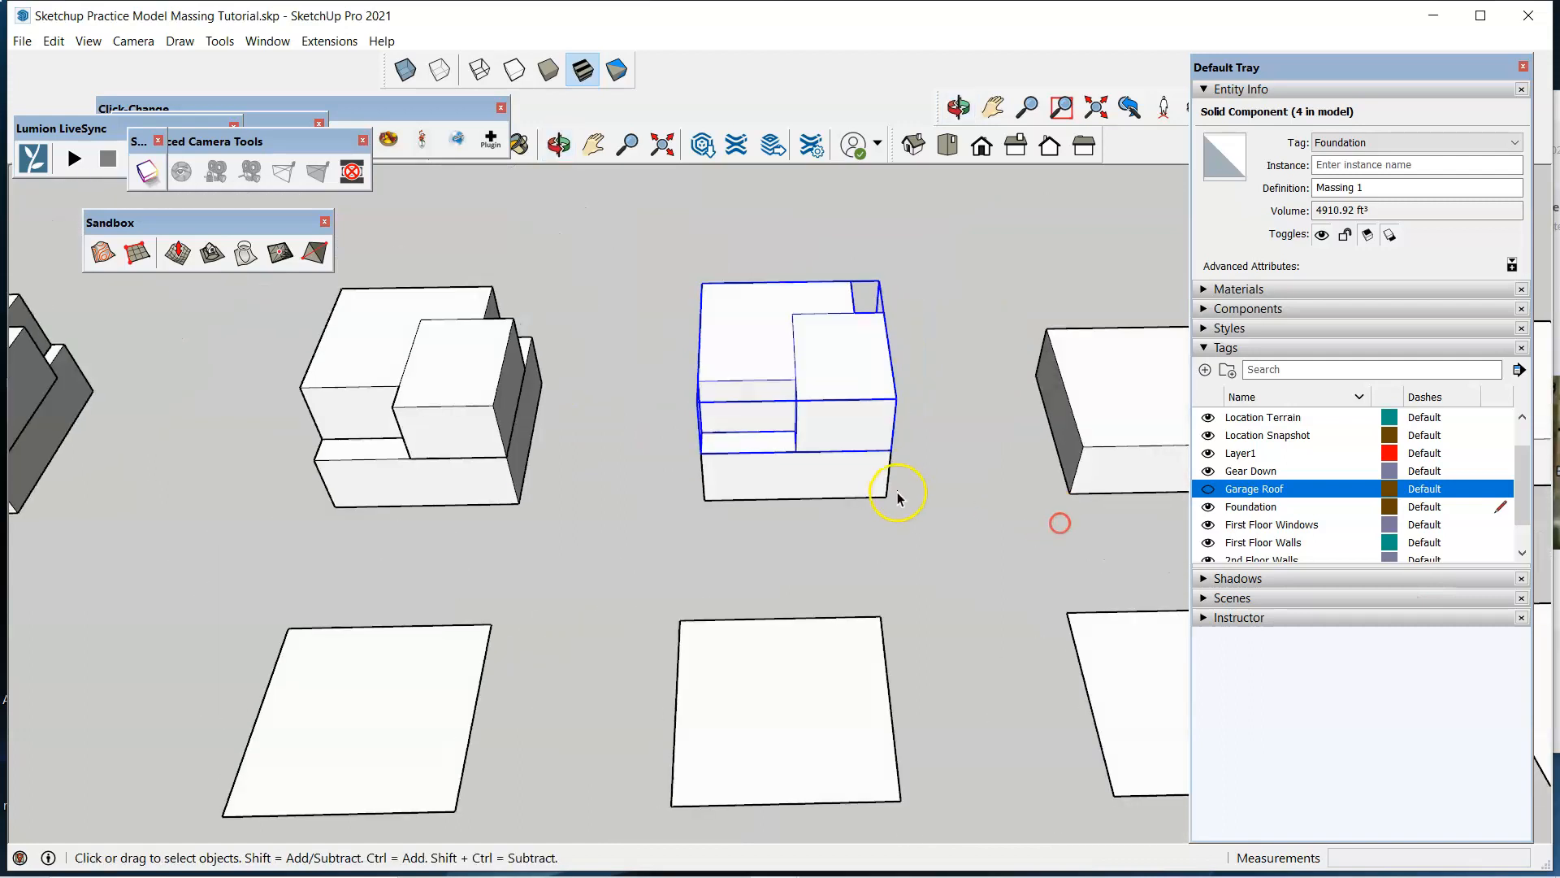
scroll(564, 536, down, 3)
scroll(714, 445, up, 5)
scroll(714, 444, up, 1)
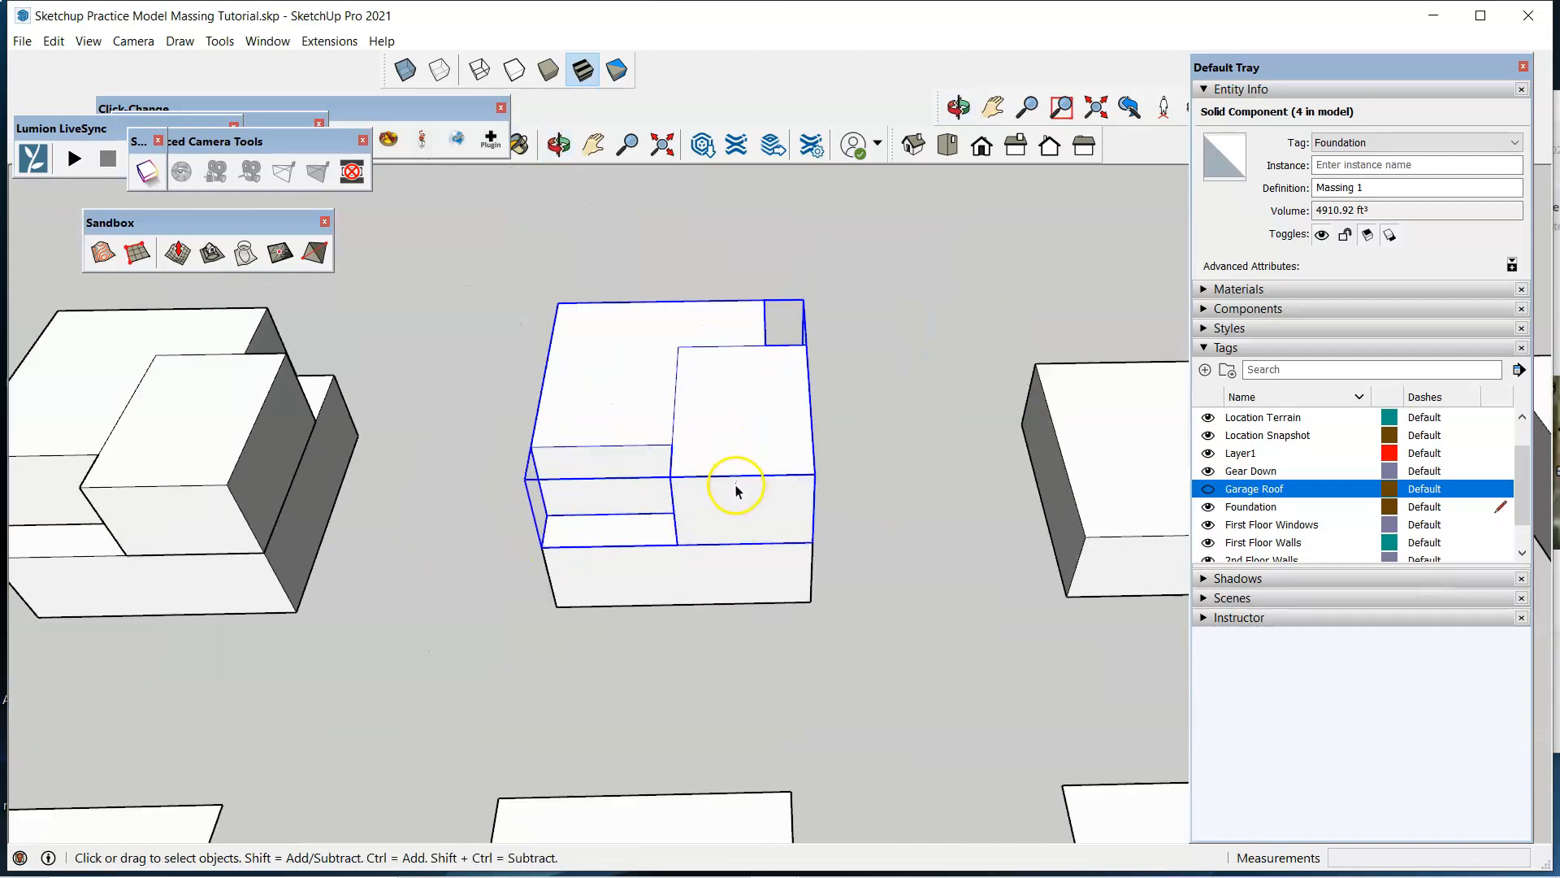
scroll(735, 487, up, 1)
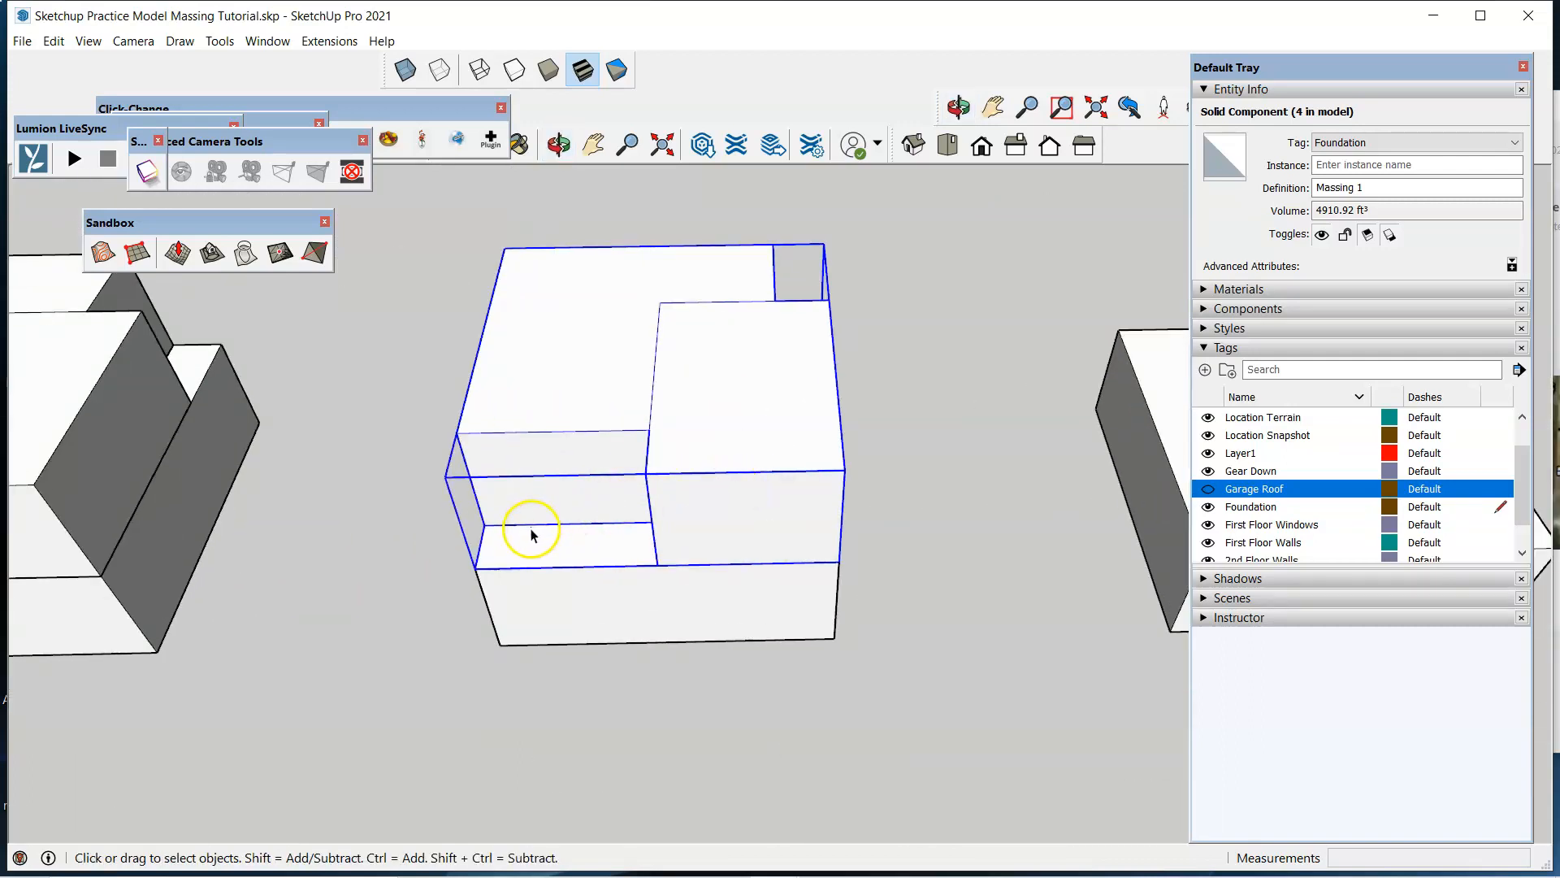
key(m)
click(484, 527)
click(481, 567)
Edit the Massing 1 component, pull its long side face out 4' to line up with the garage wall, and close the component.
scroll(481, 567, down, 3)
middle_drag(819, 408, 178, 519)
middle_drag(952, 328, 251, 344)
scroll(299, 296, down, 3)
scroll(651, 358, up, 5)
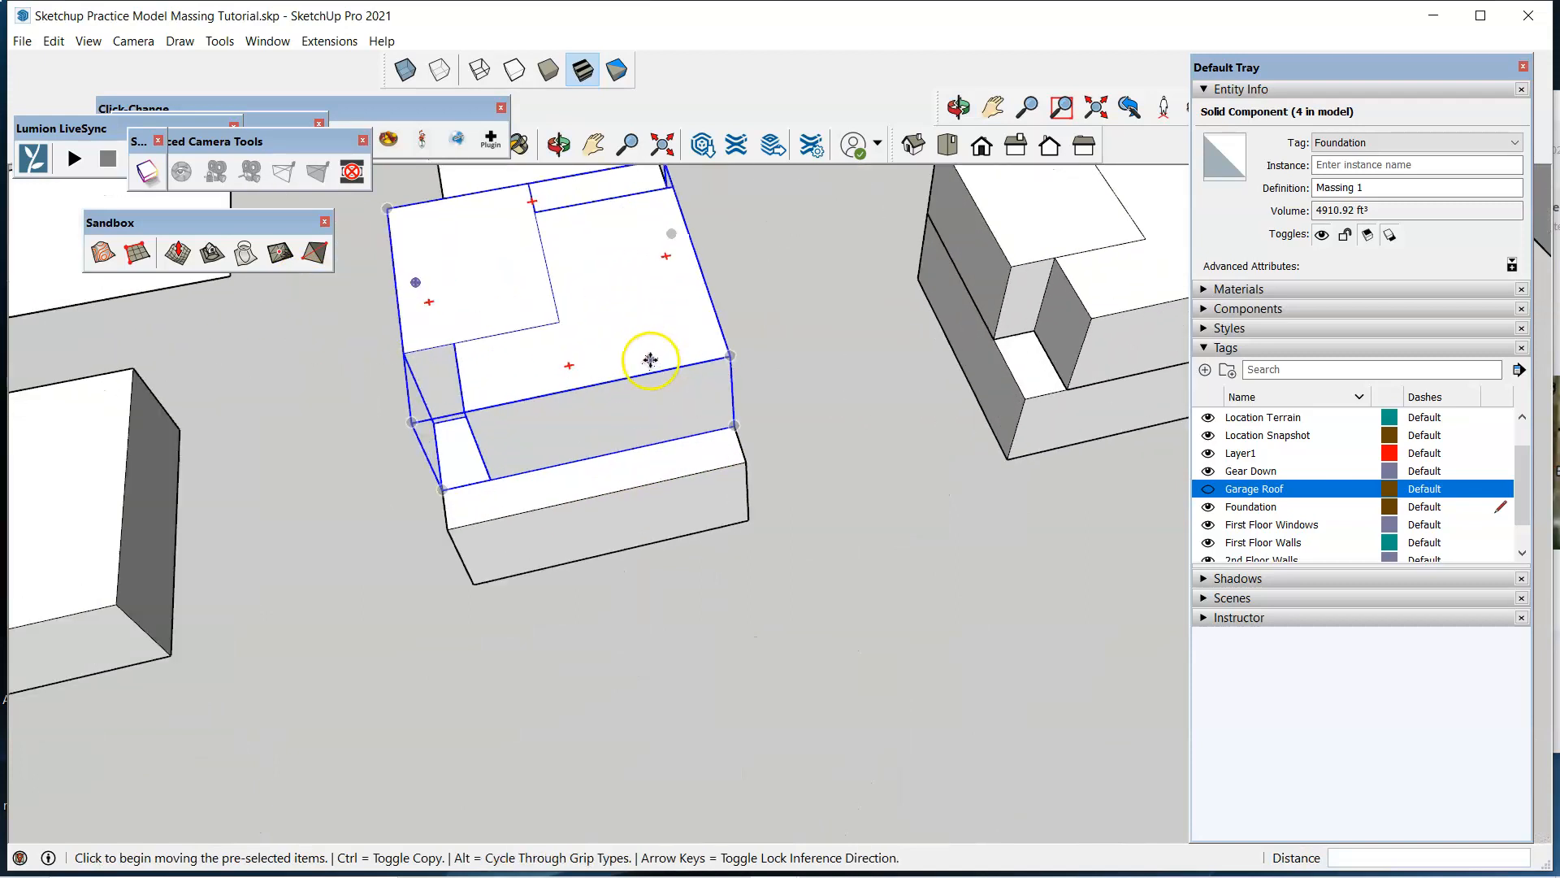
key(space)
double_click(568, 436)
key(p)
click(728, 422)
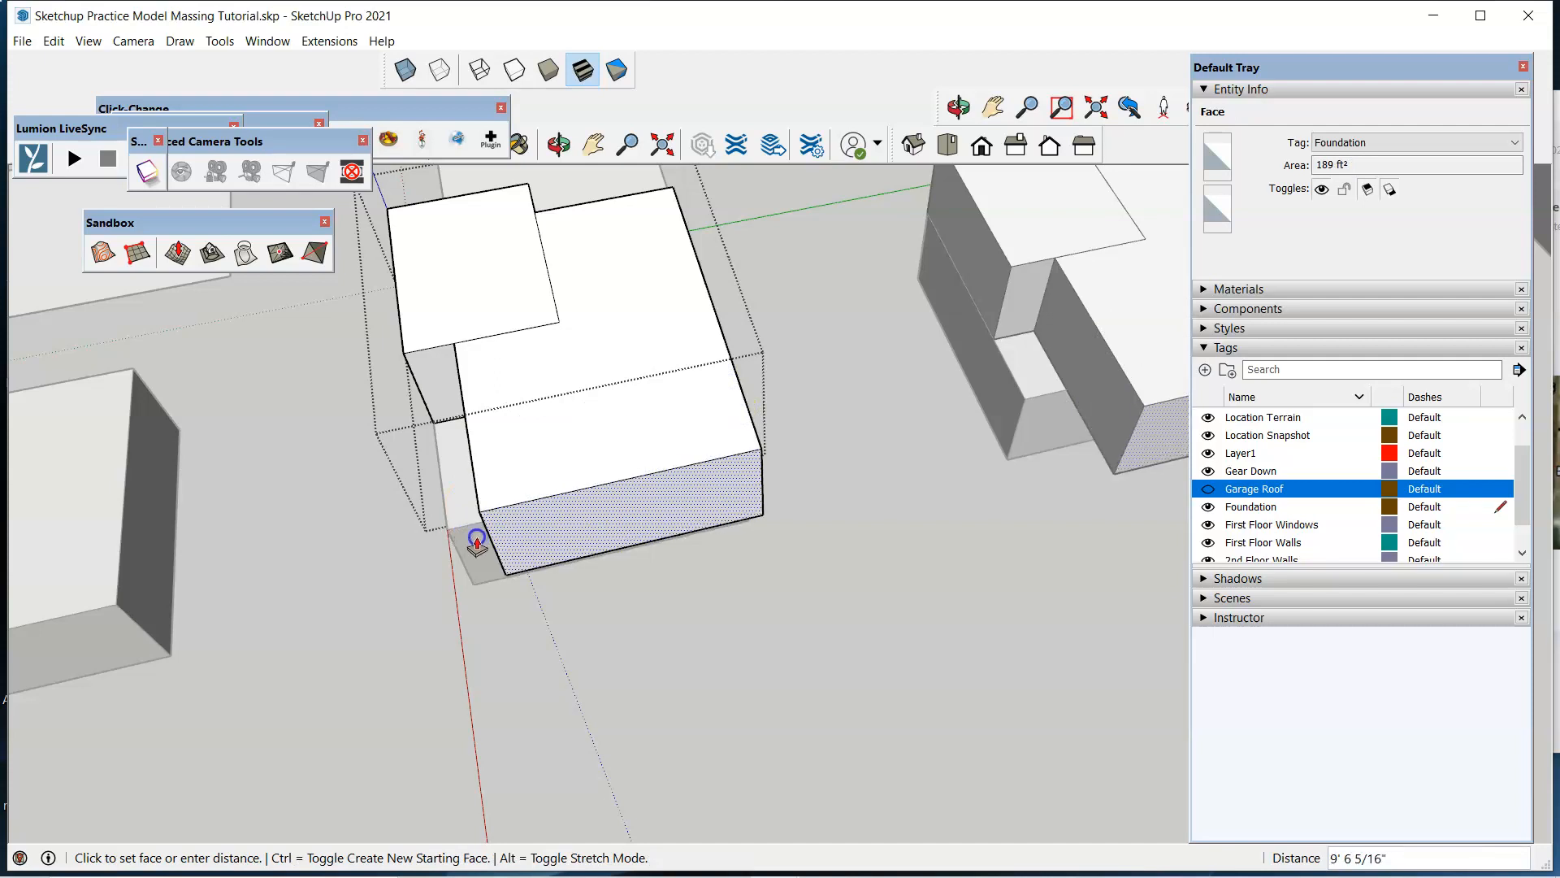
click(459, 533)
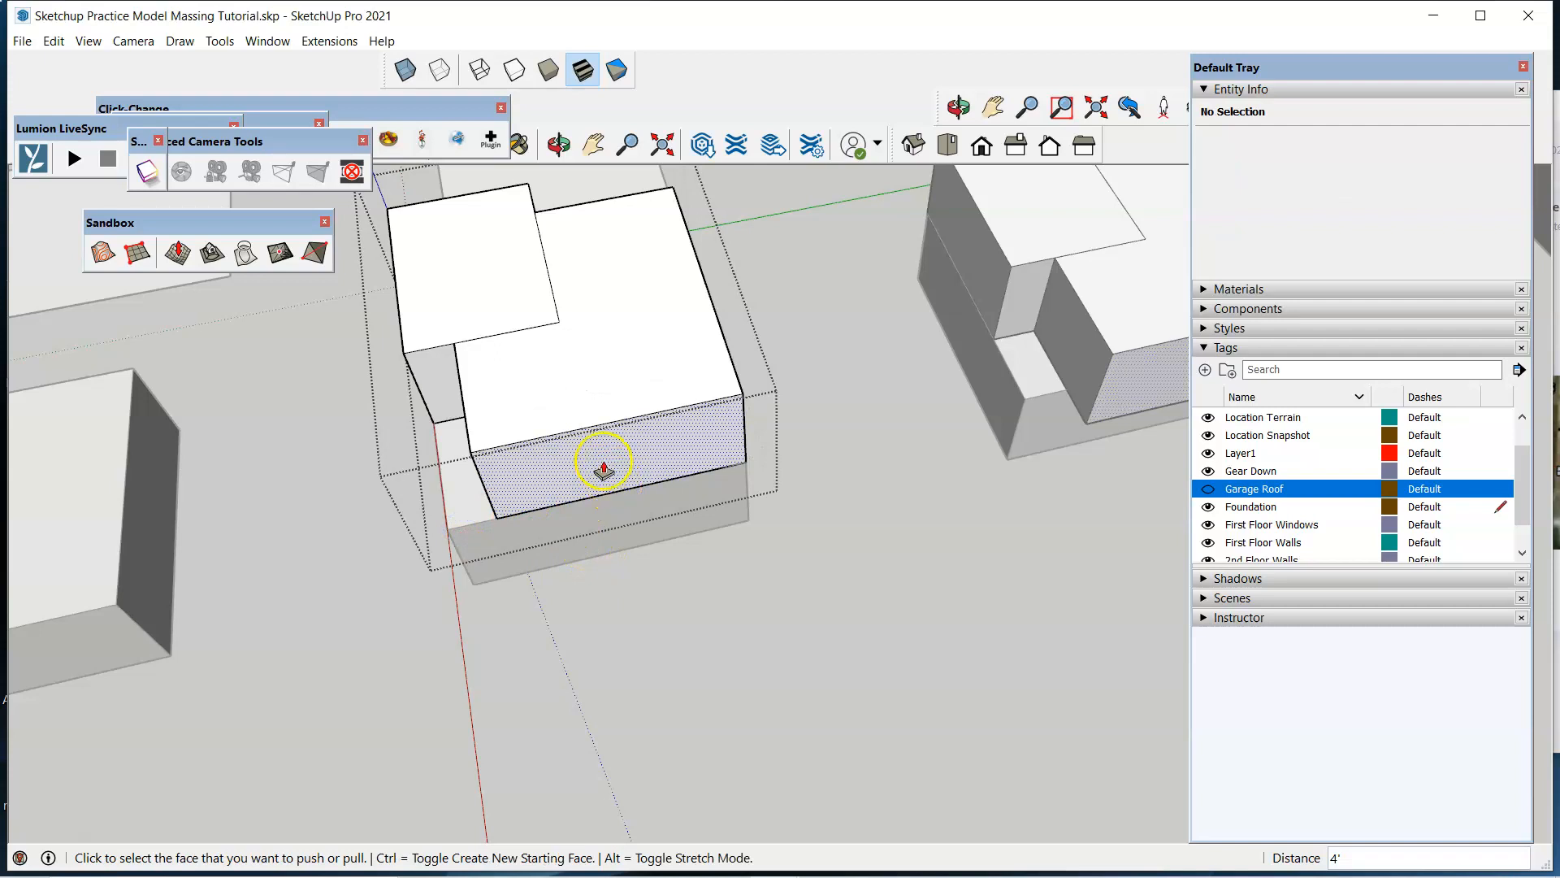
key(space)
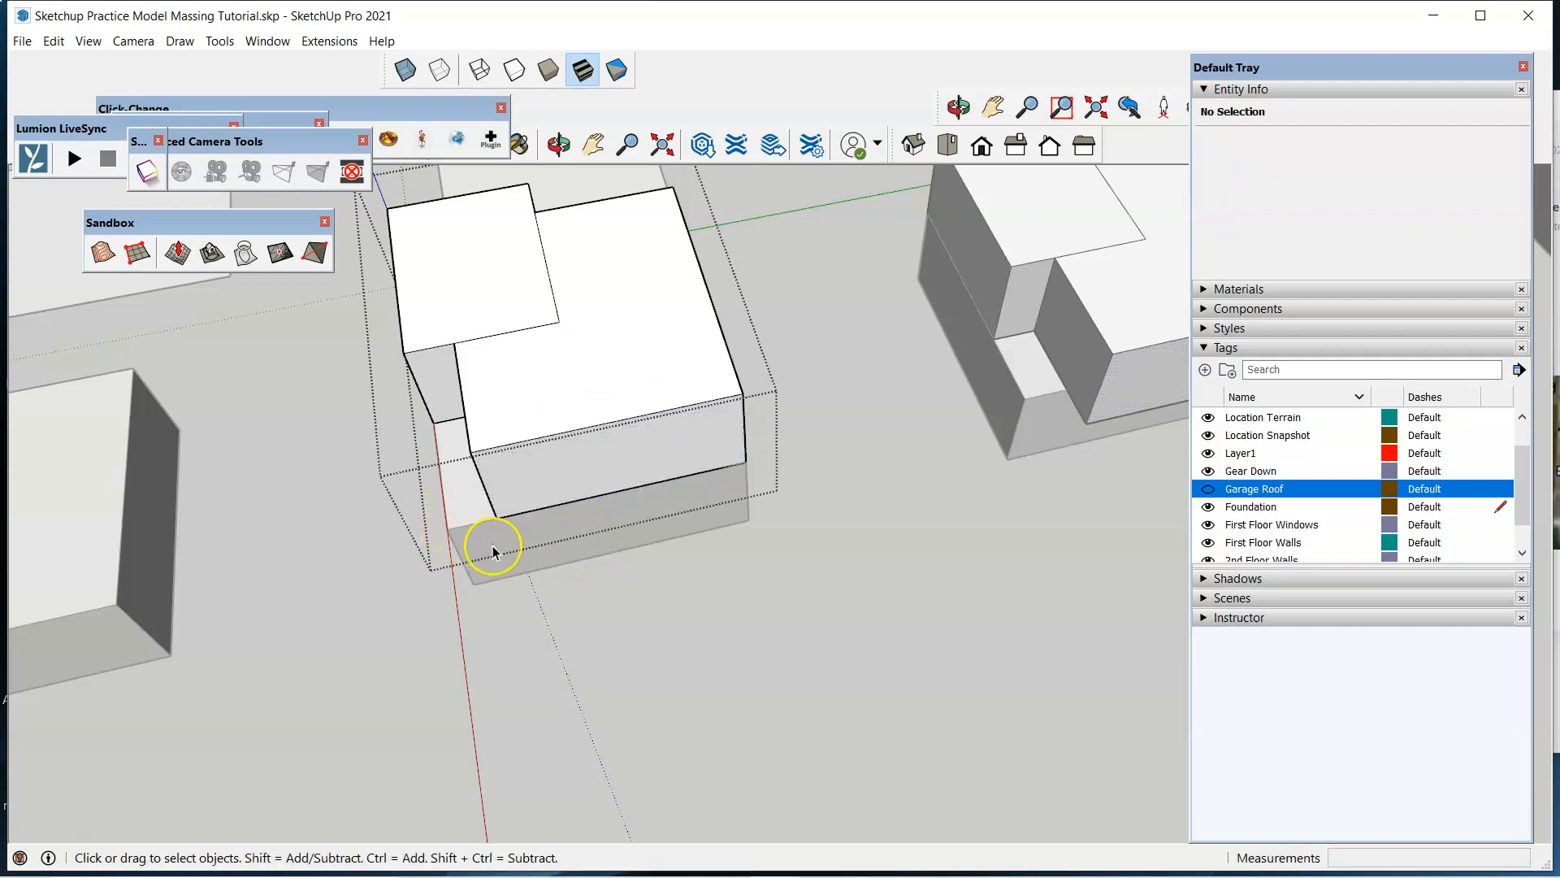
click(824, 589)
Examine the stacked Massing 1 copies from several angles, comparing how each overhangs or sets back from its garage block.
middle_drag(641, 469, 1081, 207)
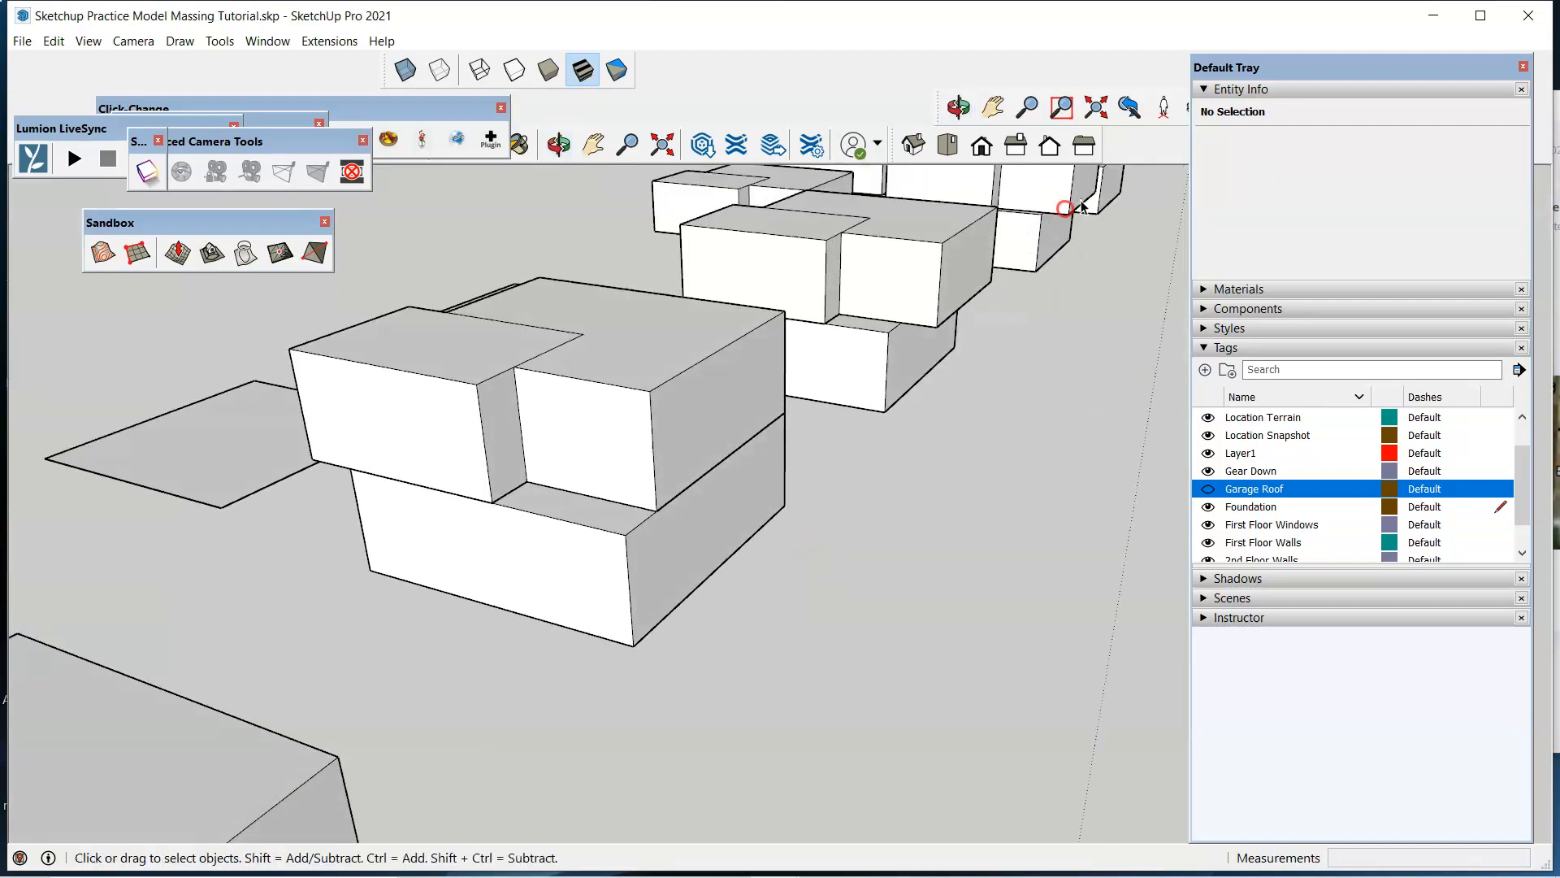
scroll(668, 684, down, 3)
middle_drag(624, 508, 455, 593)
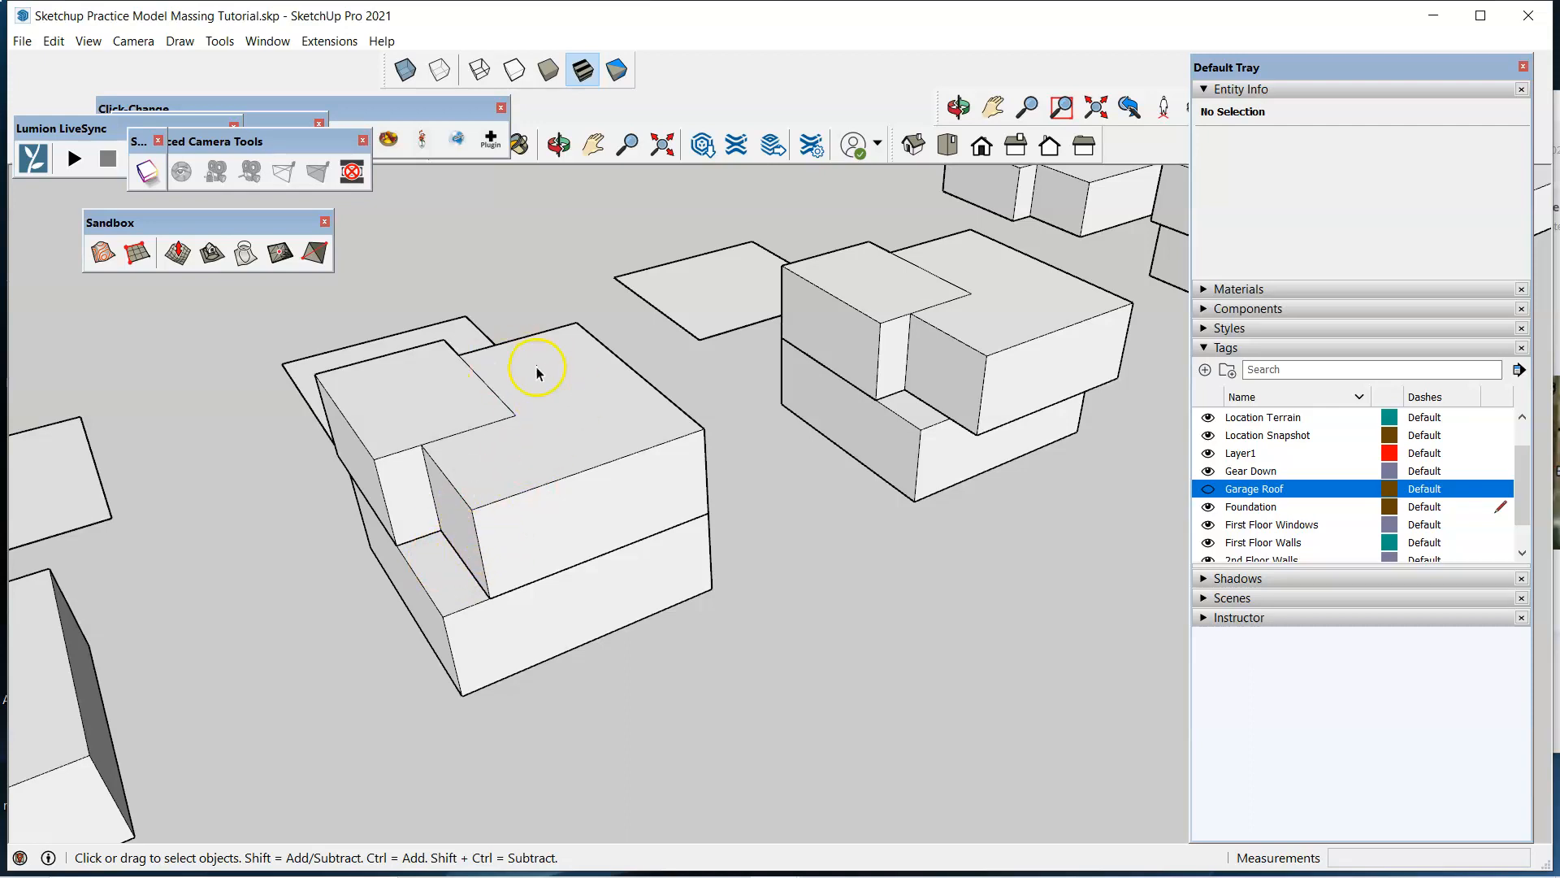
middle_drag(597, 478, 713, 575)
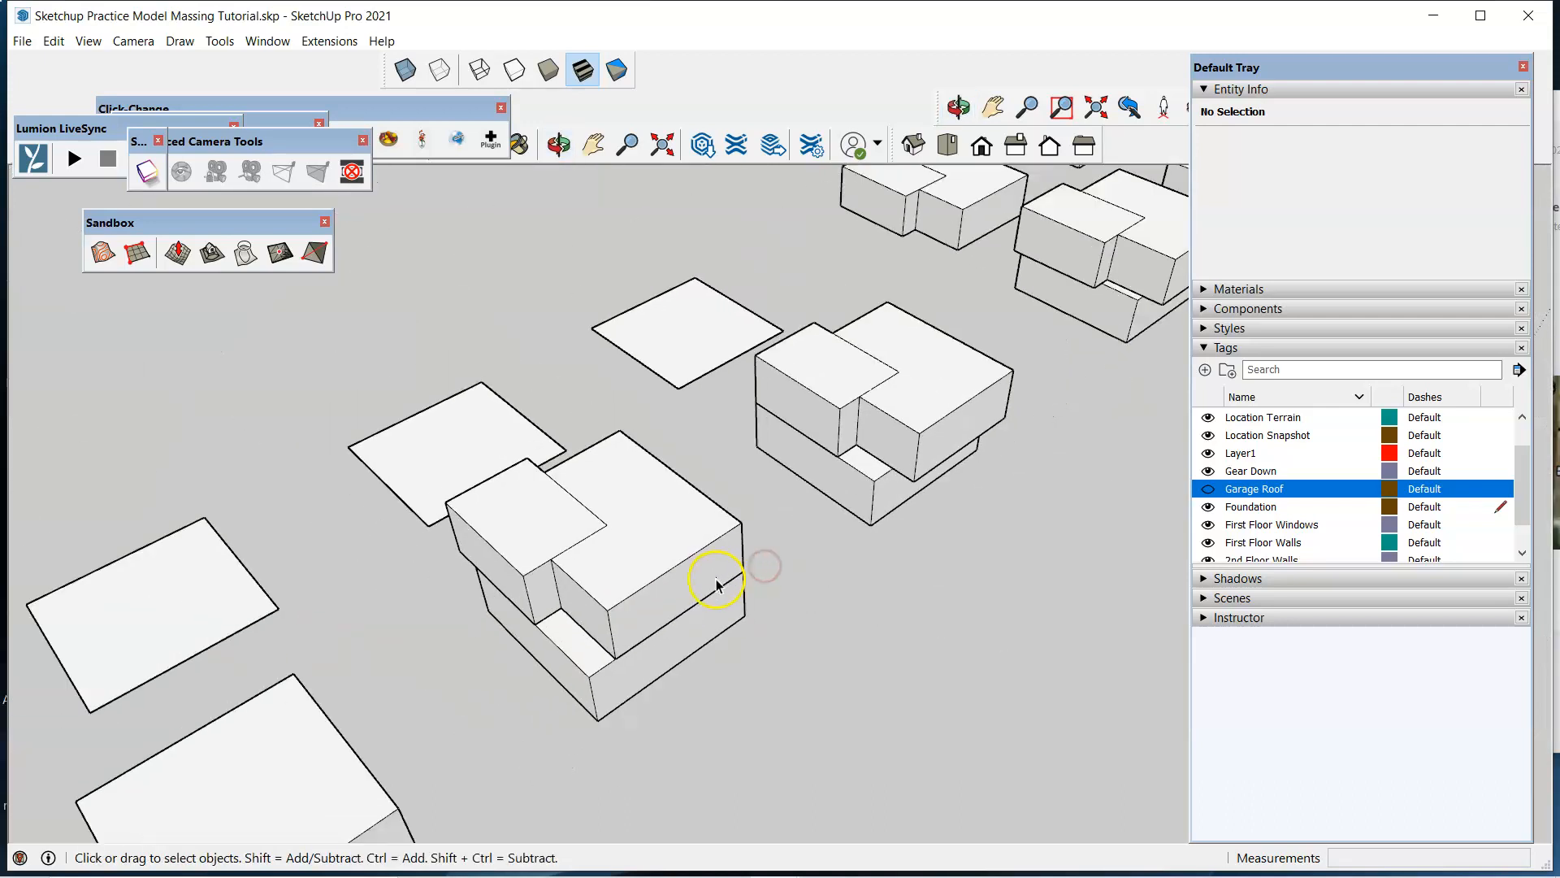
scroll(715, 584, down, 5)
scroll(807, 505, up, 5)
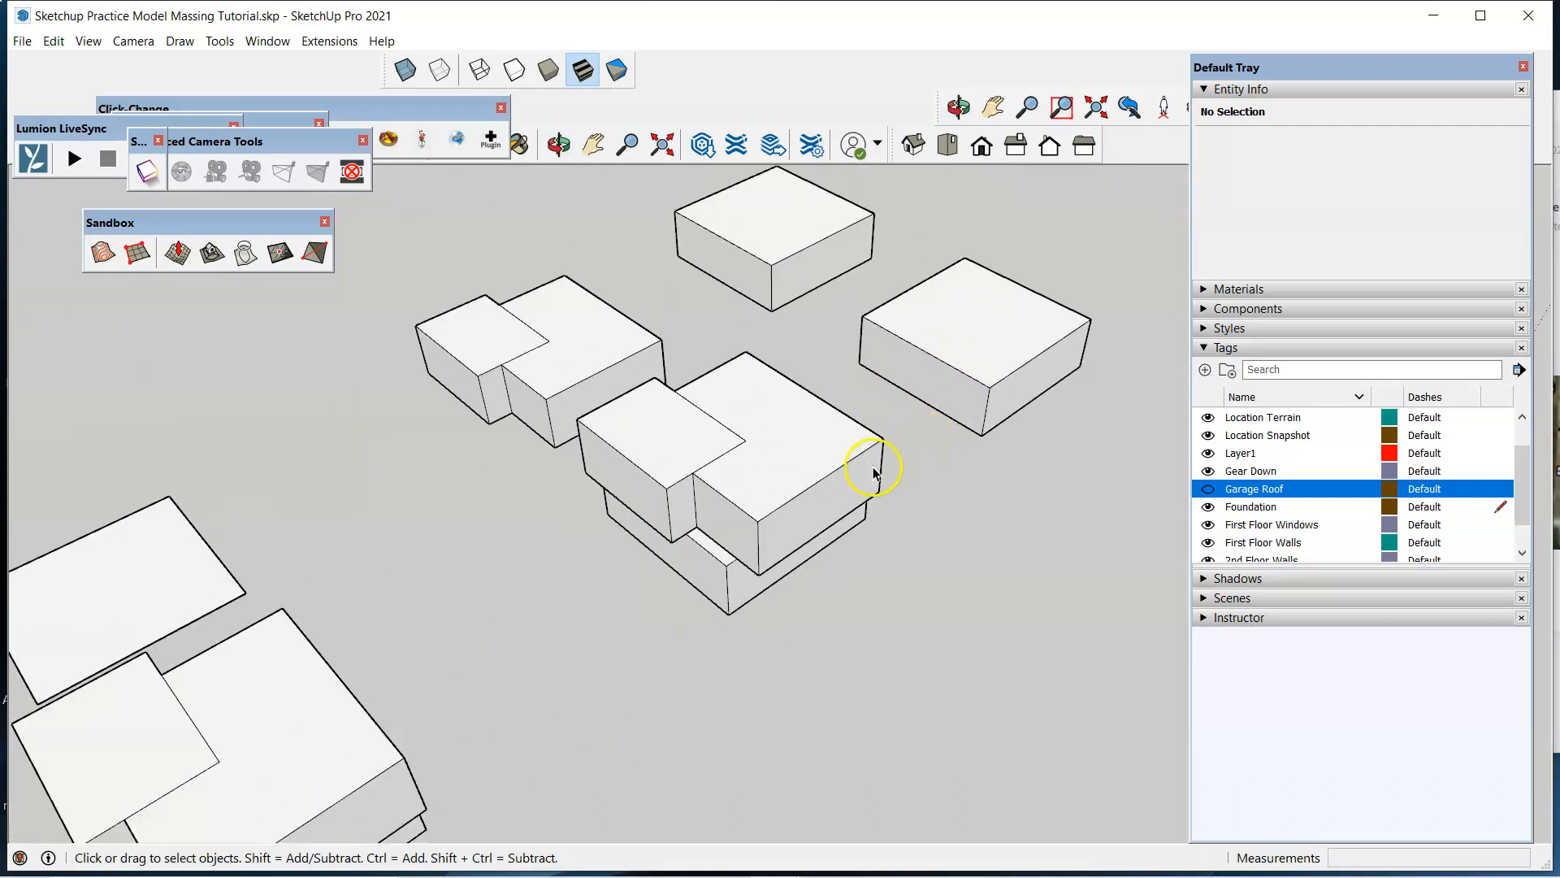
middle_drag(842, 496, 675, 306)
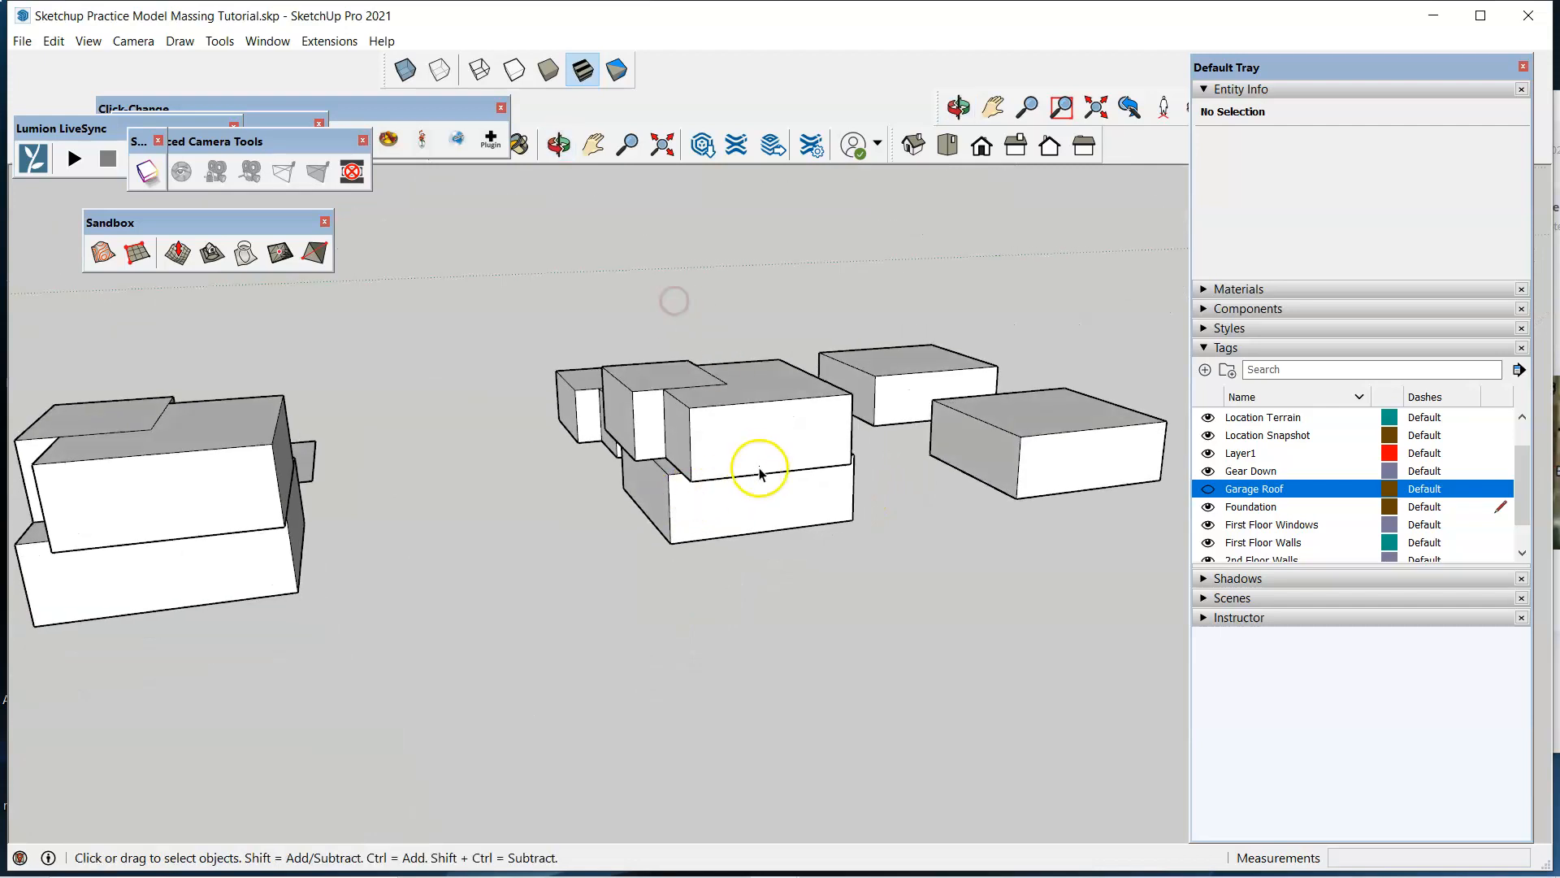
middle_drag(877, 453, 439, 497)
scroll(739, 463, up, 3)
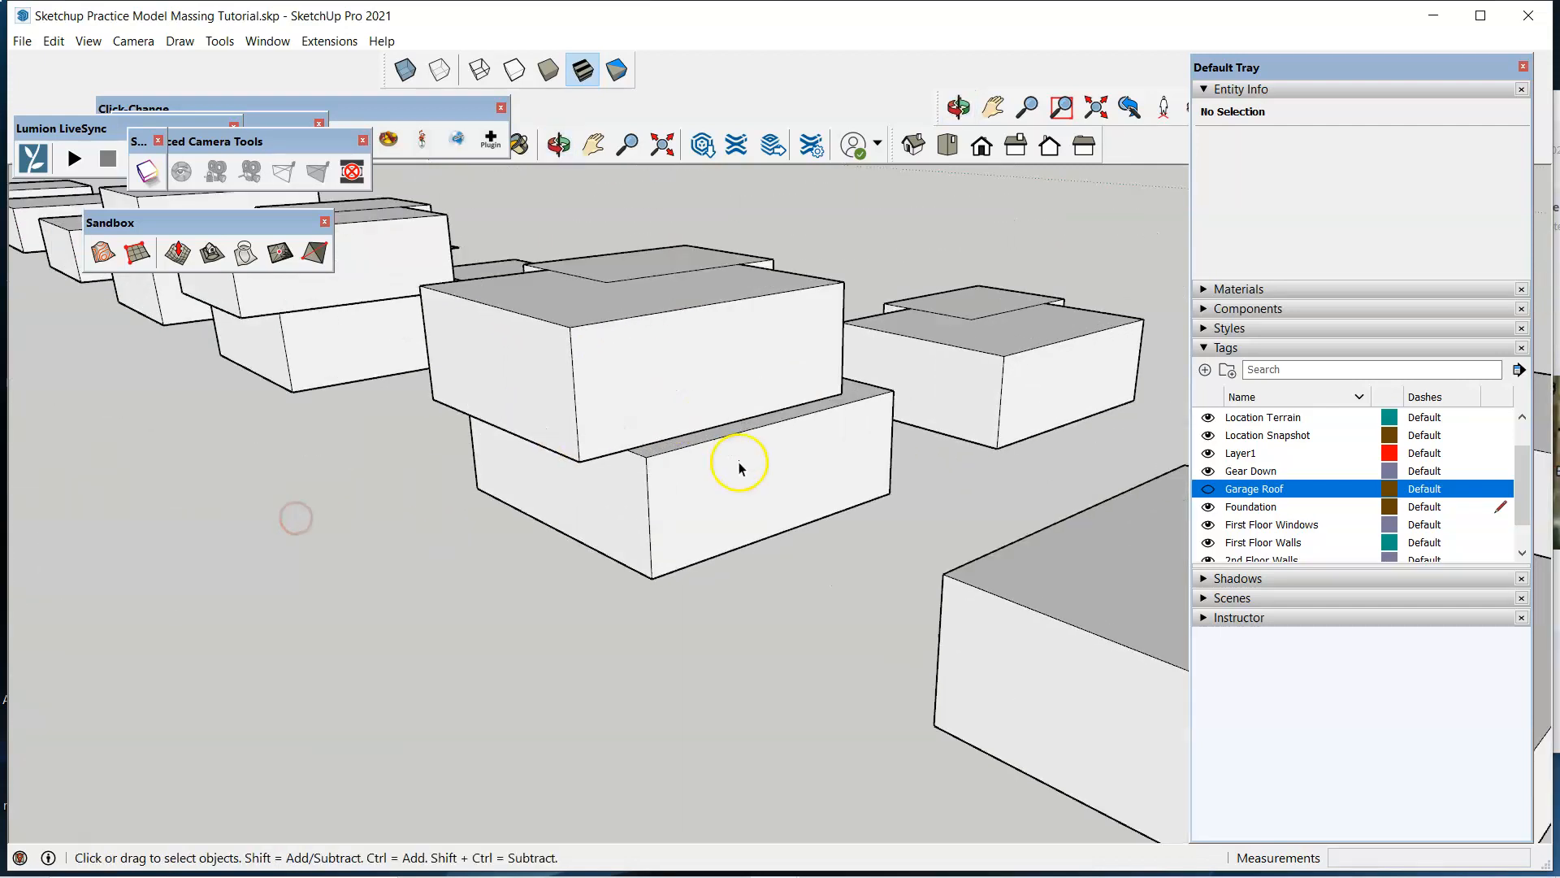
scroll(738, 463, down, 5)
middle_drag(389, 317, 523, 390)
scroll(523, 496, up, 5)
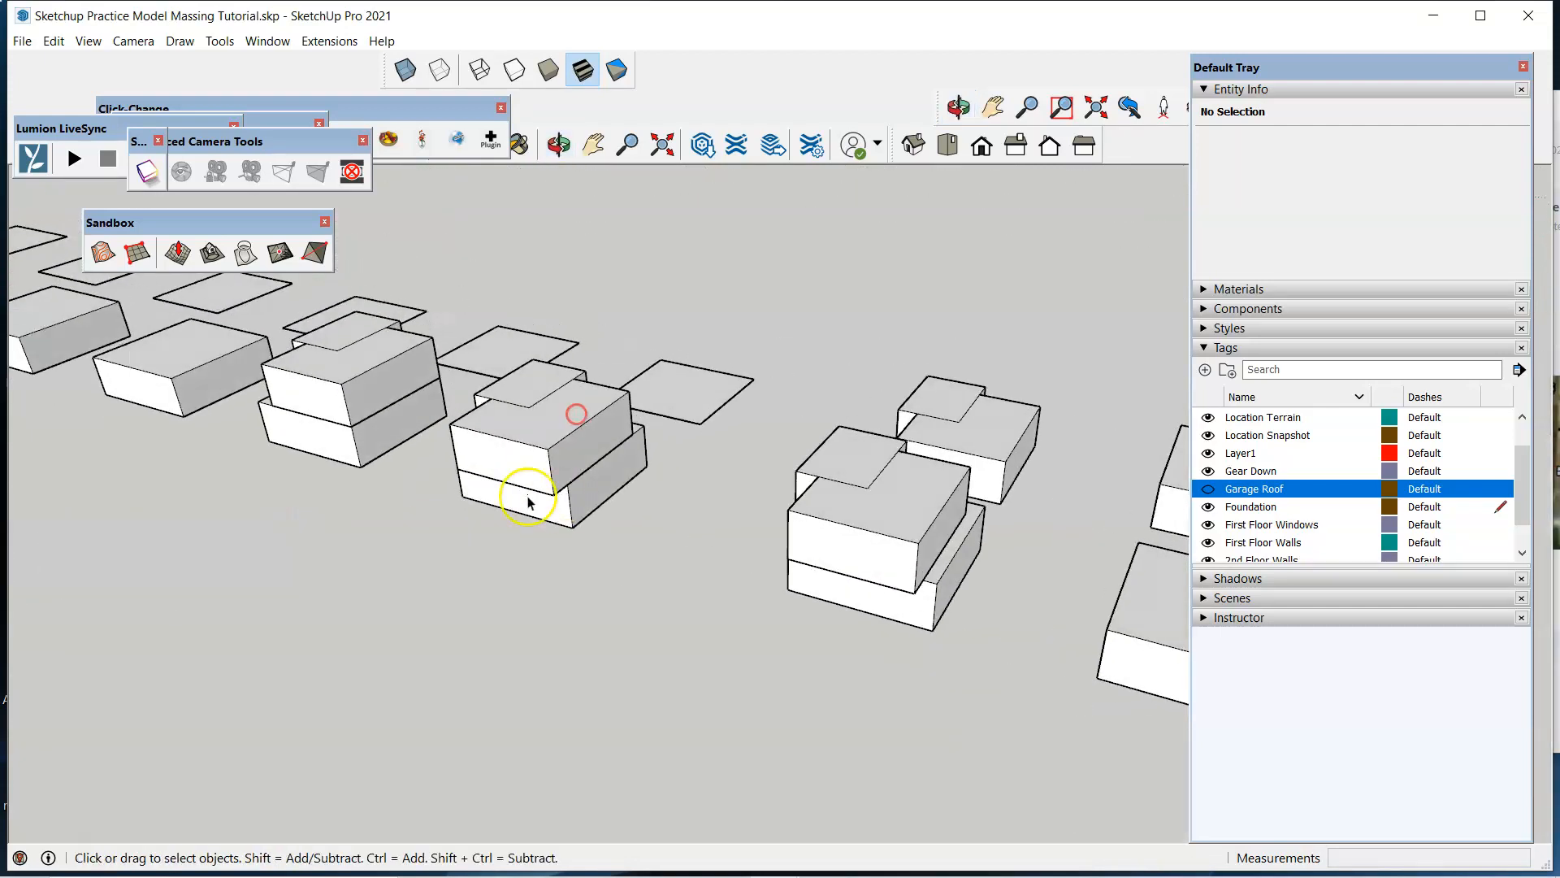
scroll(696, 540, down, 4)
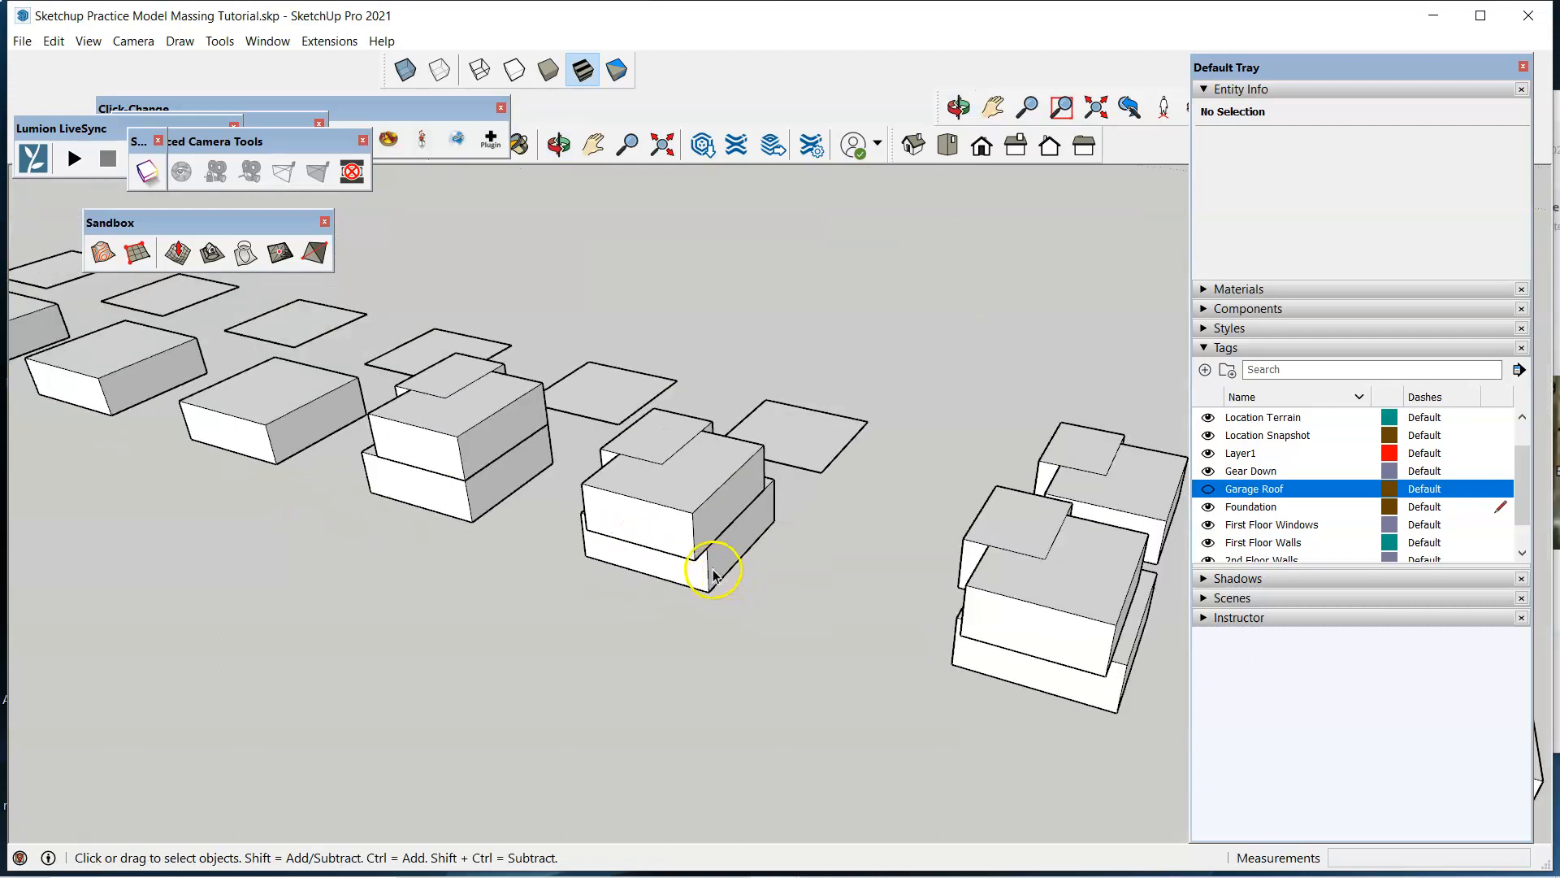
scroll(468, 410, up, 2)
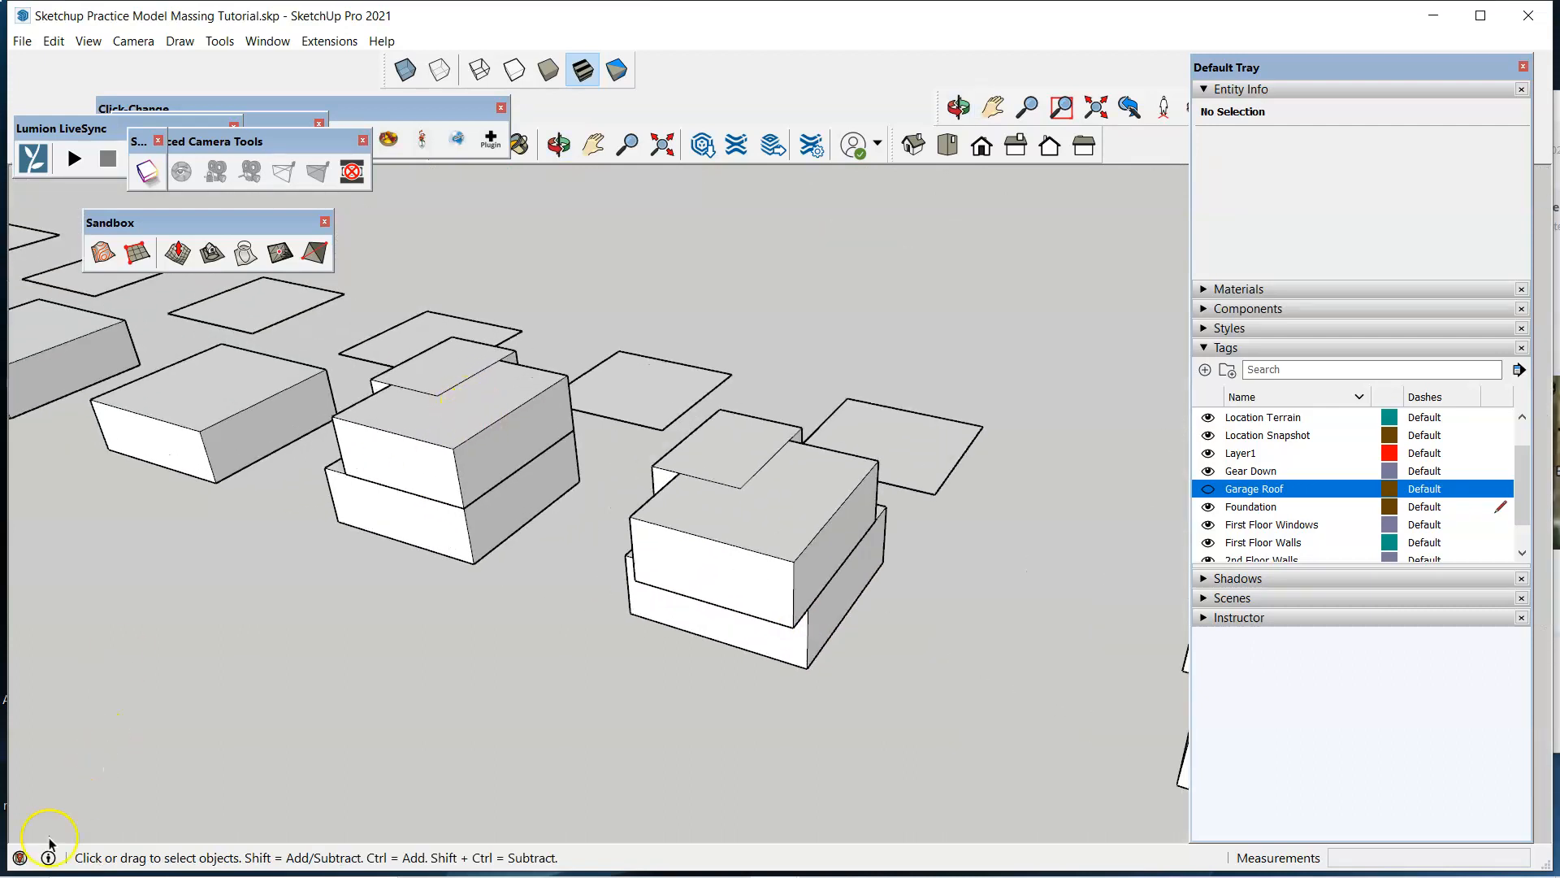
scroll(590, 689, down, 3)
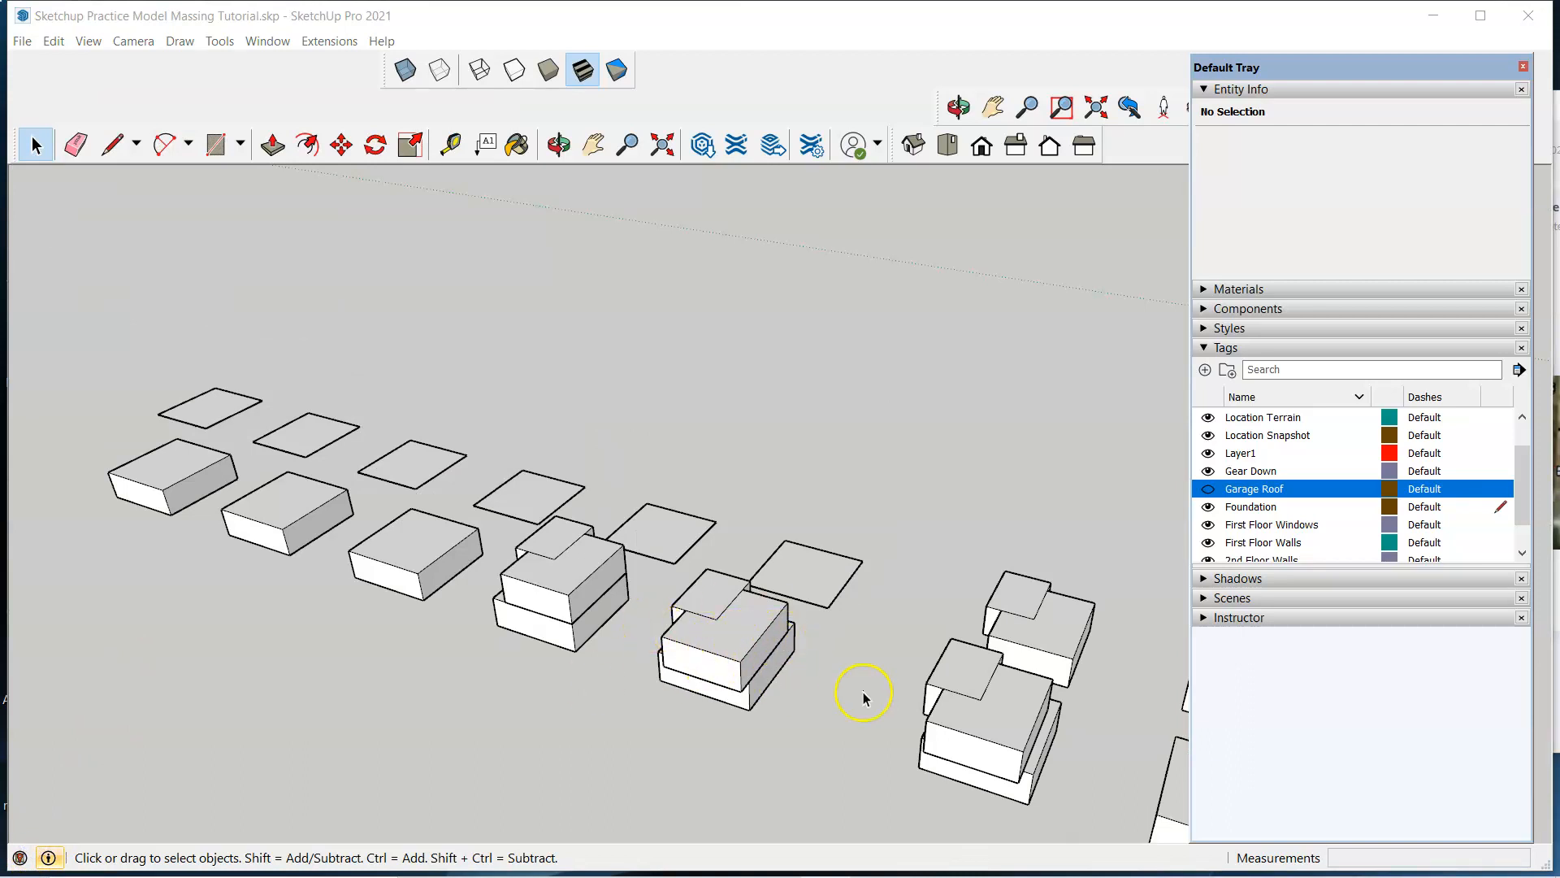
scroll(731, 619, down, 3)
scroll(715, 609, up, 6)
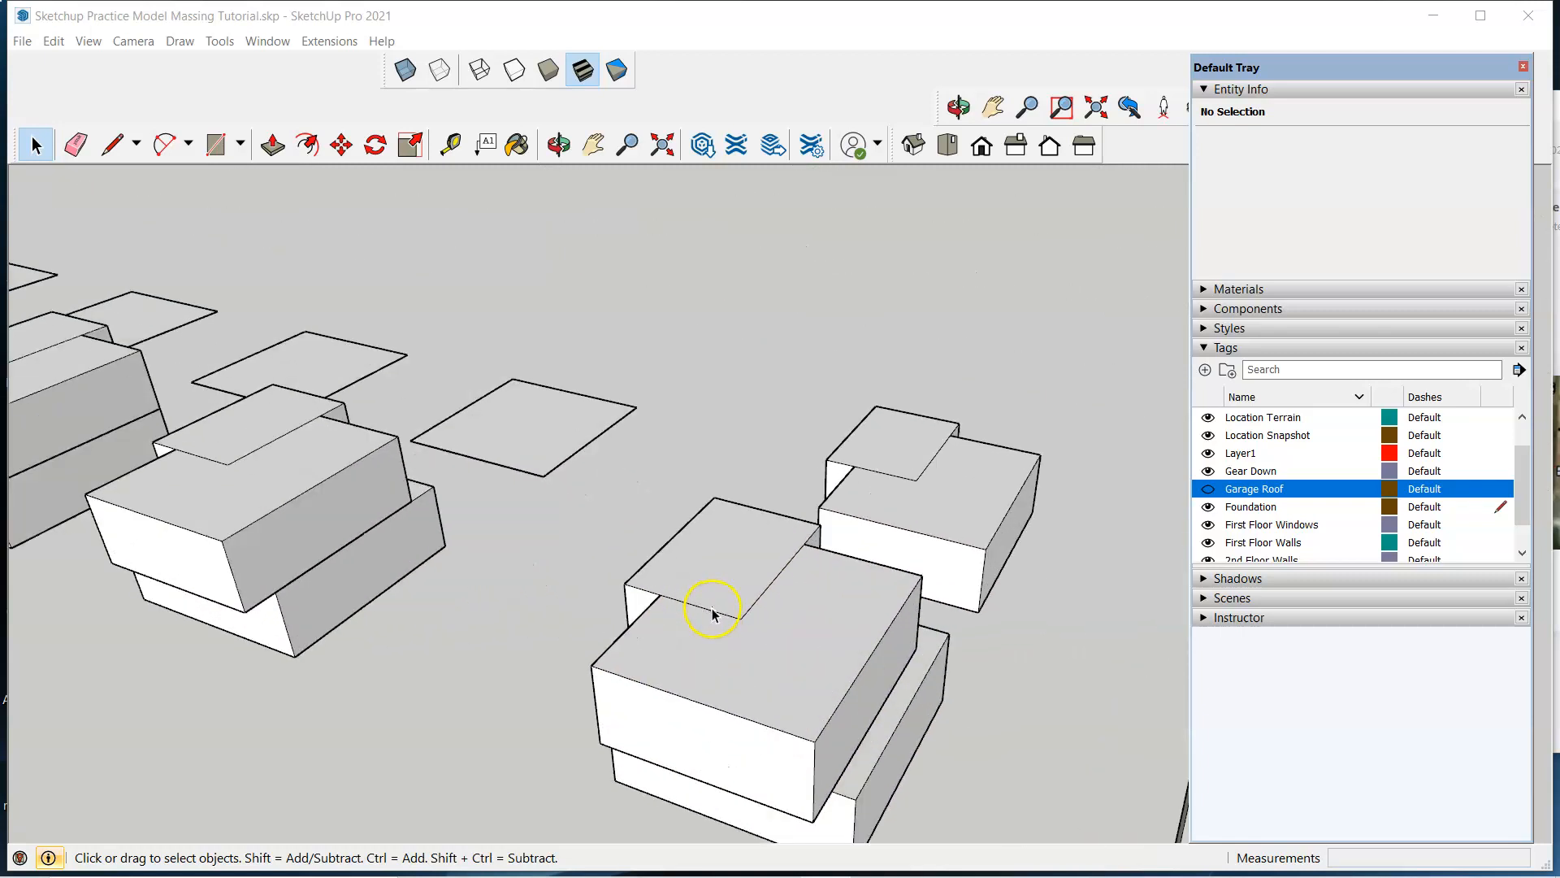
scroll(711, 611, down, 2)
scroll(412, 532, up, 2)
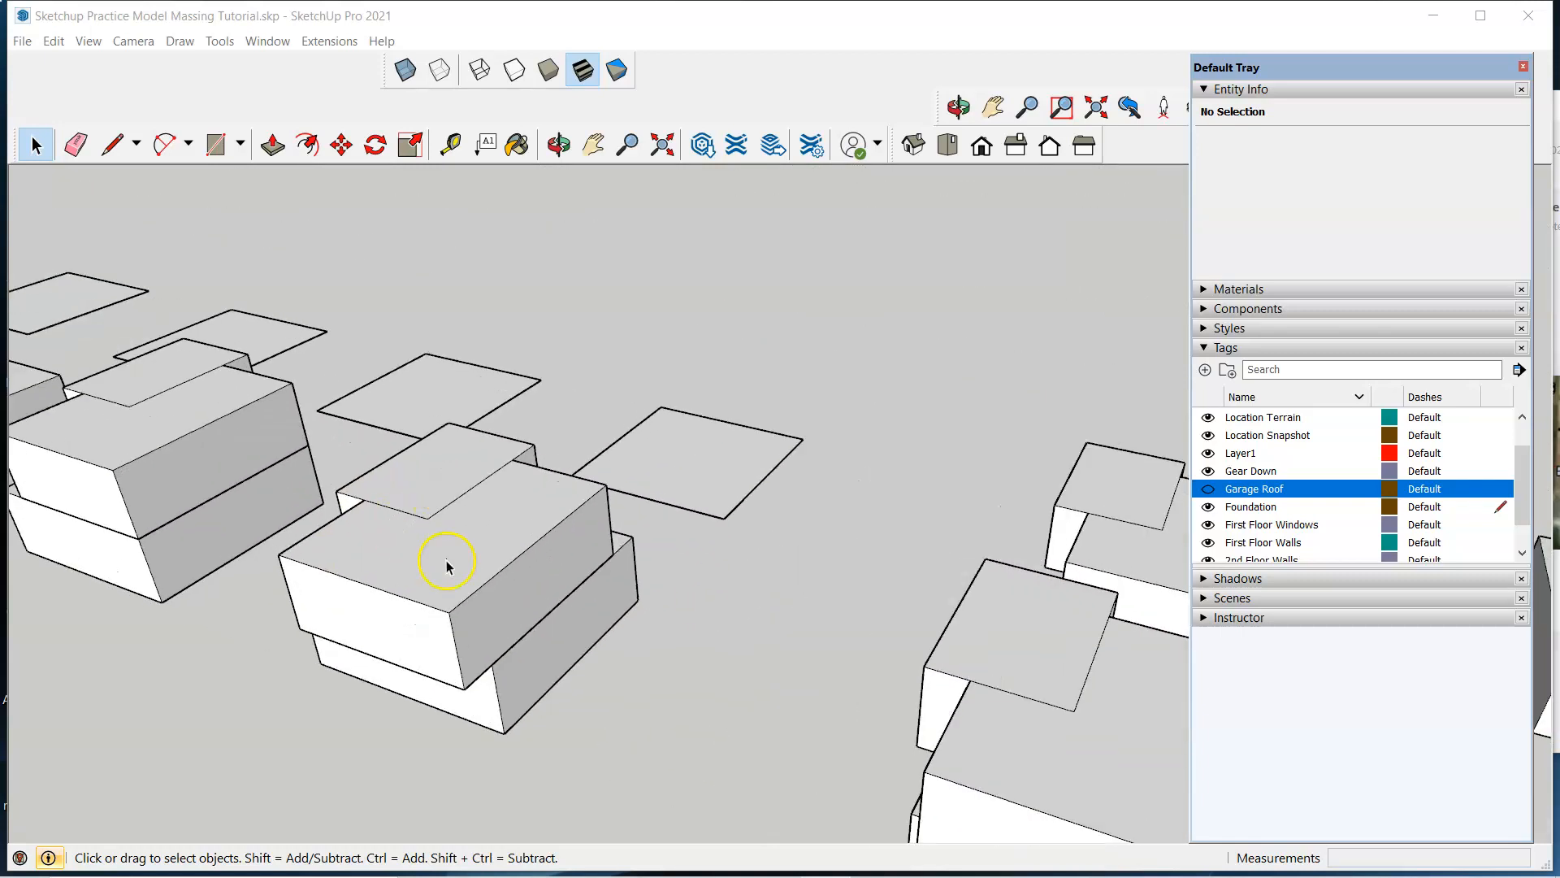
Open the Massing 1 component and draw a vertical line up its side face from where the garage block's corner meets it.
scroll(470, 552, up, 5)
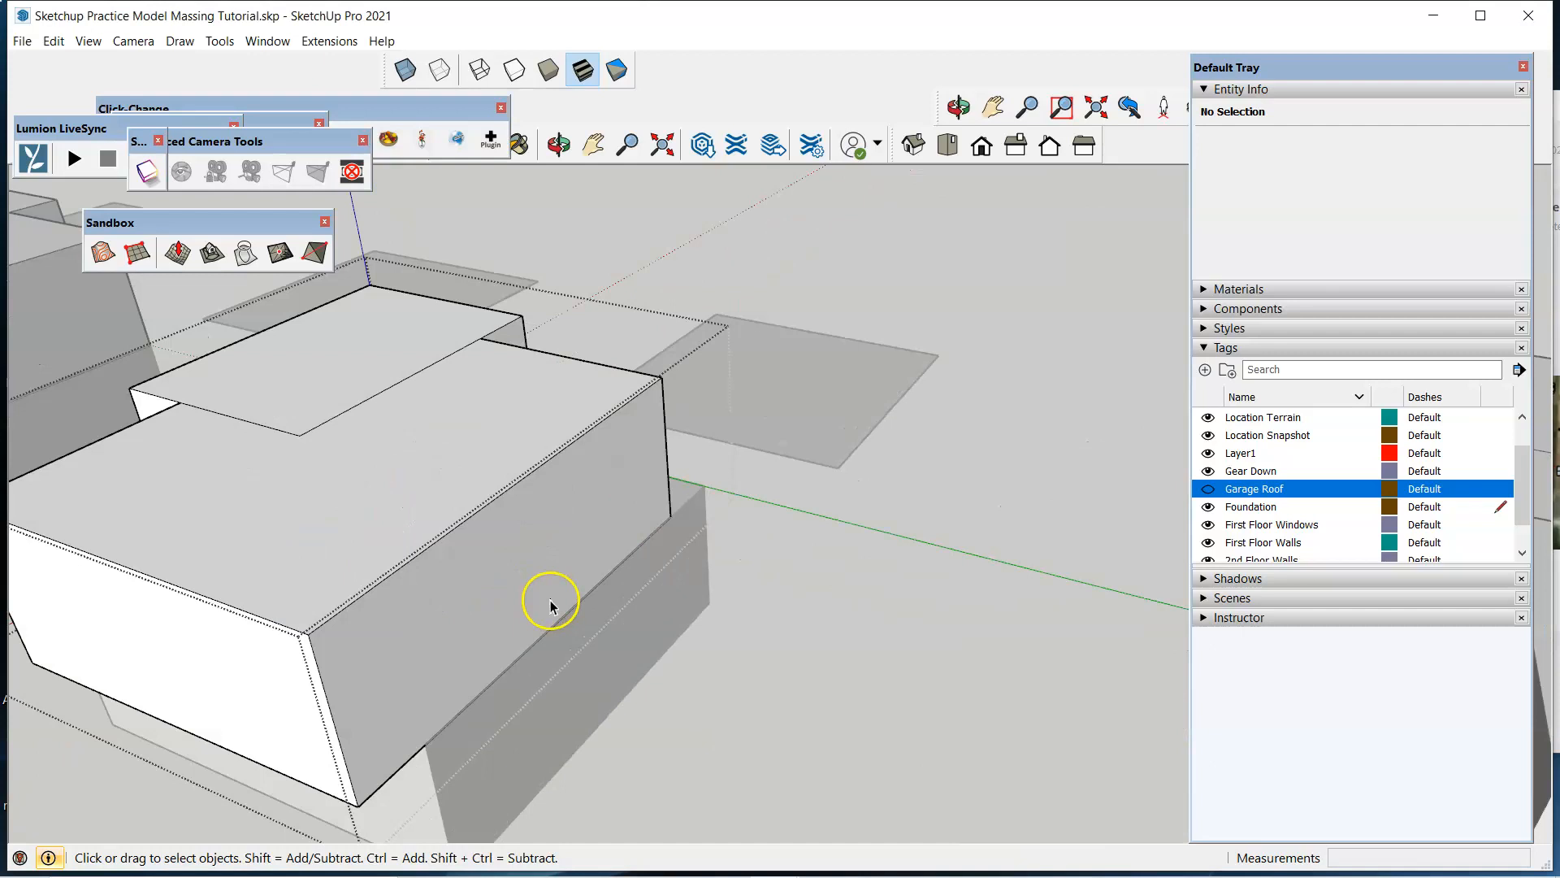
key(l)
scroll(453, 656, down, 1)
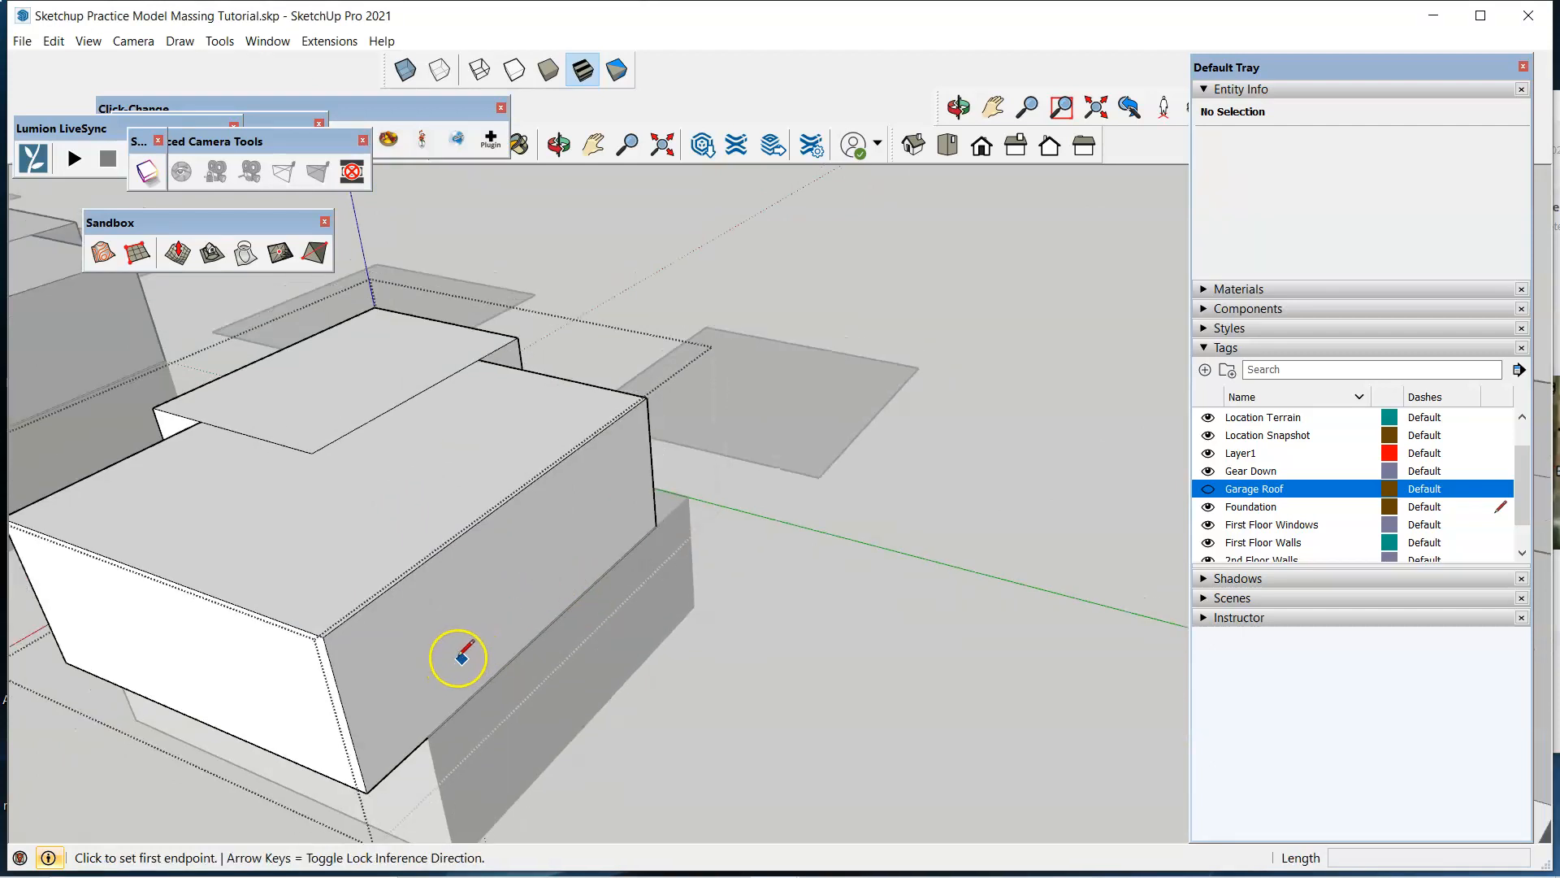
click(427, 736)
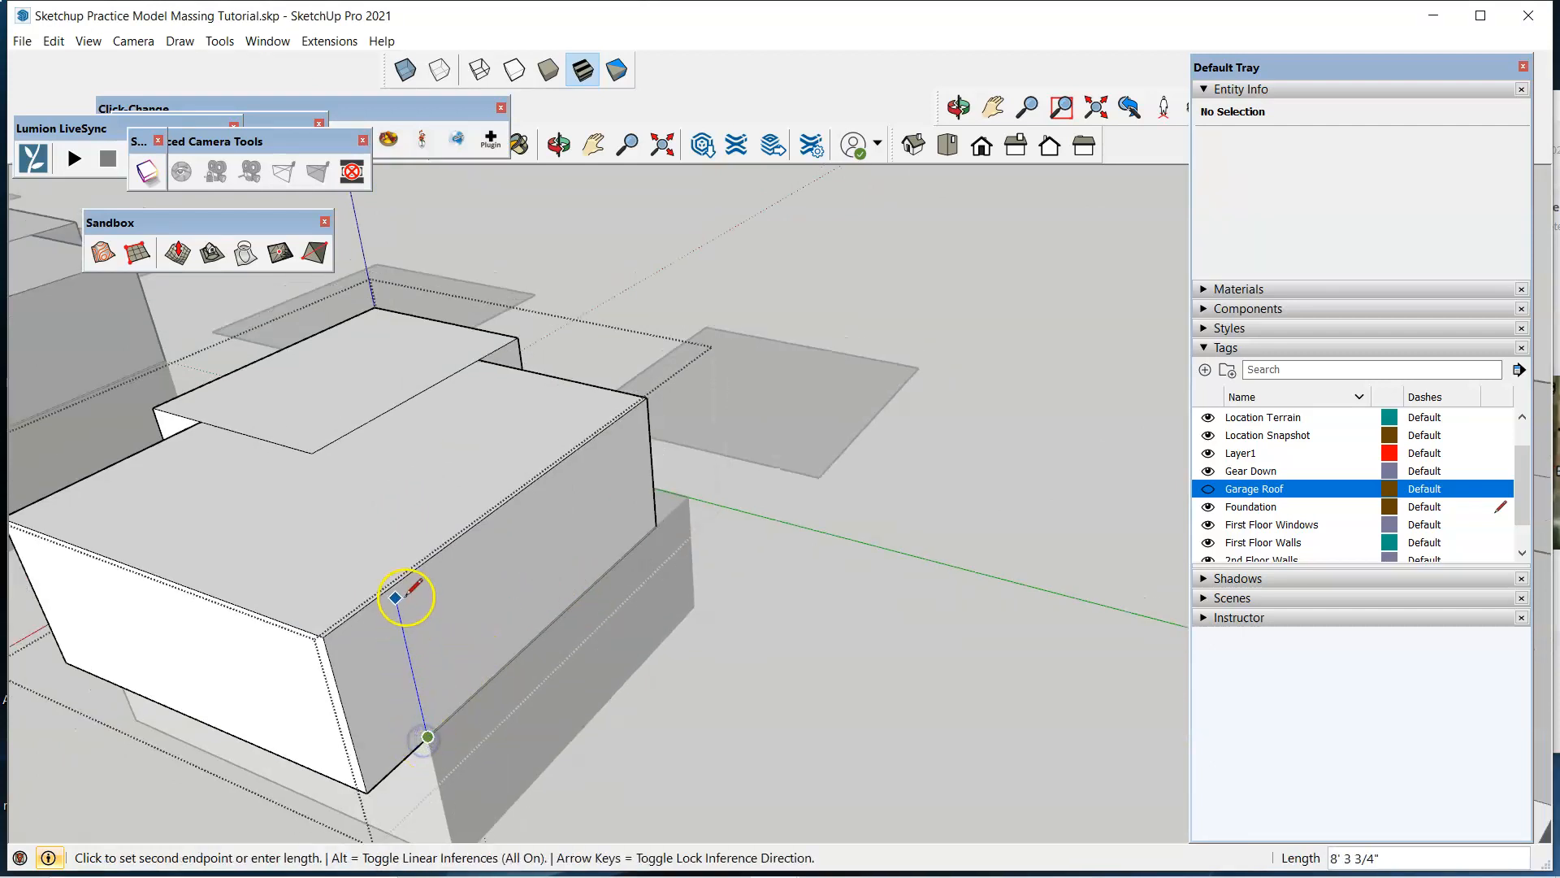
click(393, 585)
Push the narrow strip beside the new line in about 5' 8" to cut a notch at the Massing 1 corner.
key(p)
click(358, 654)
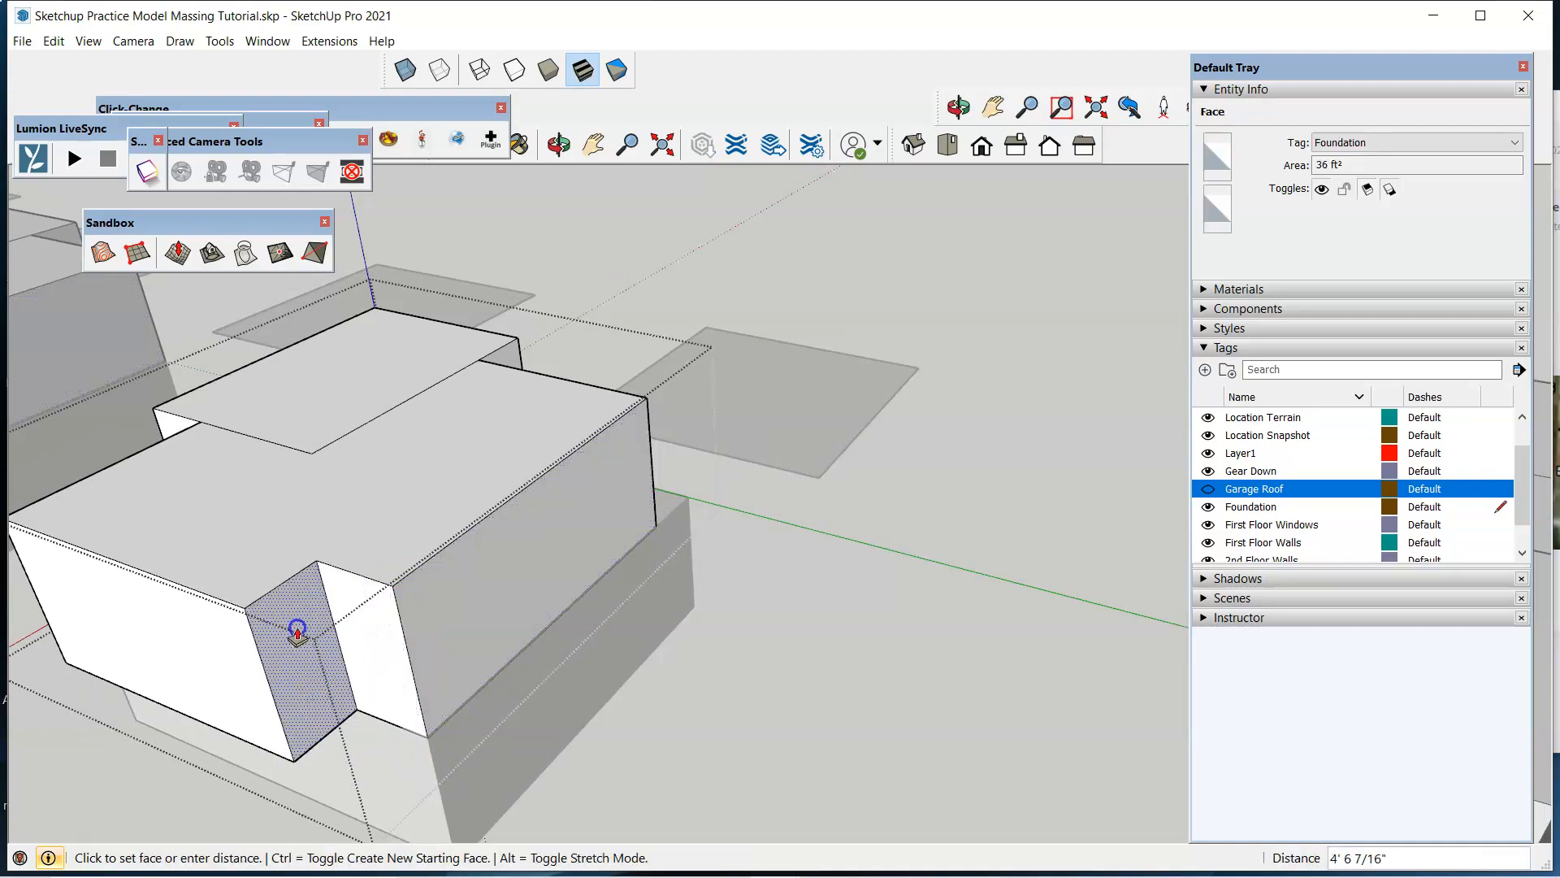
click(282, 622)
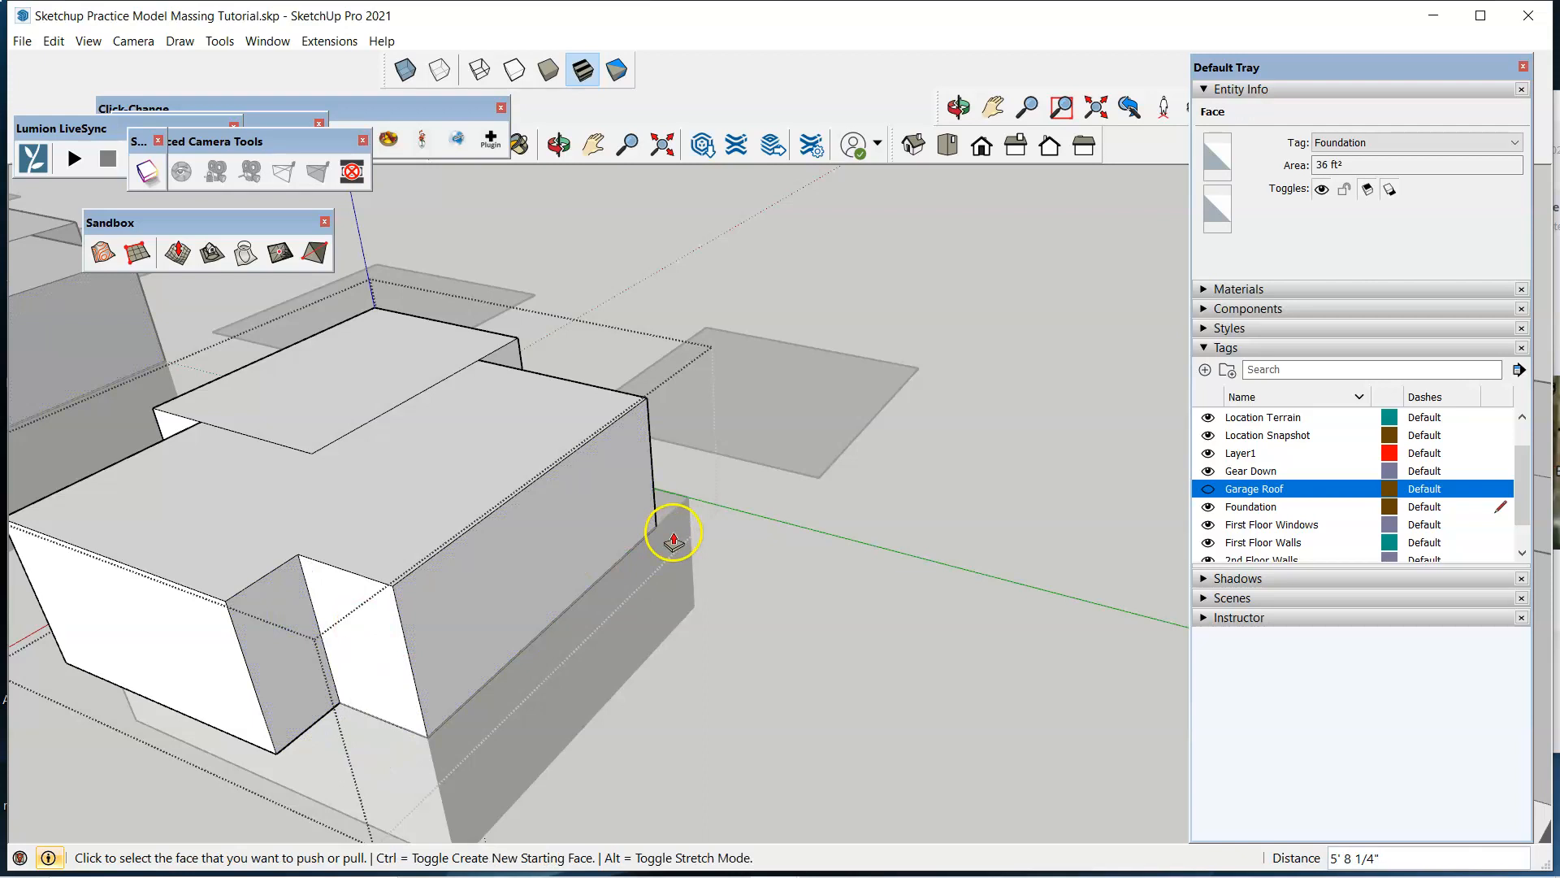
middle_drag(672, 530, 662, 540)
Close the Massing 1 component and inspect the new corner notch on the copies above the garage blocks.
key(space)
scroll(931, 589, down, 5)
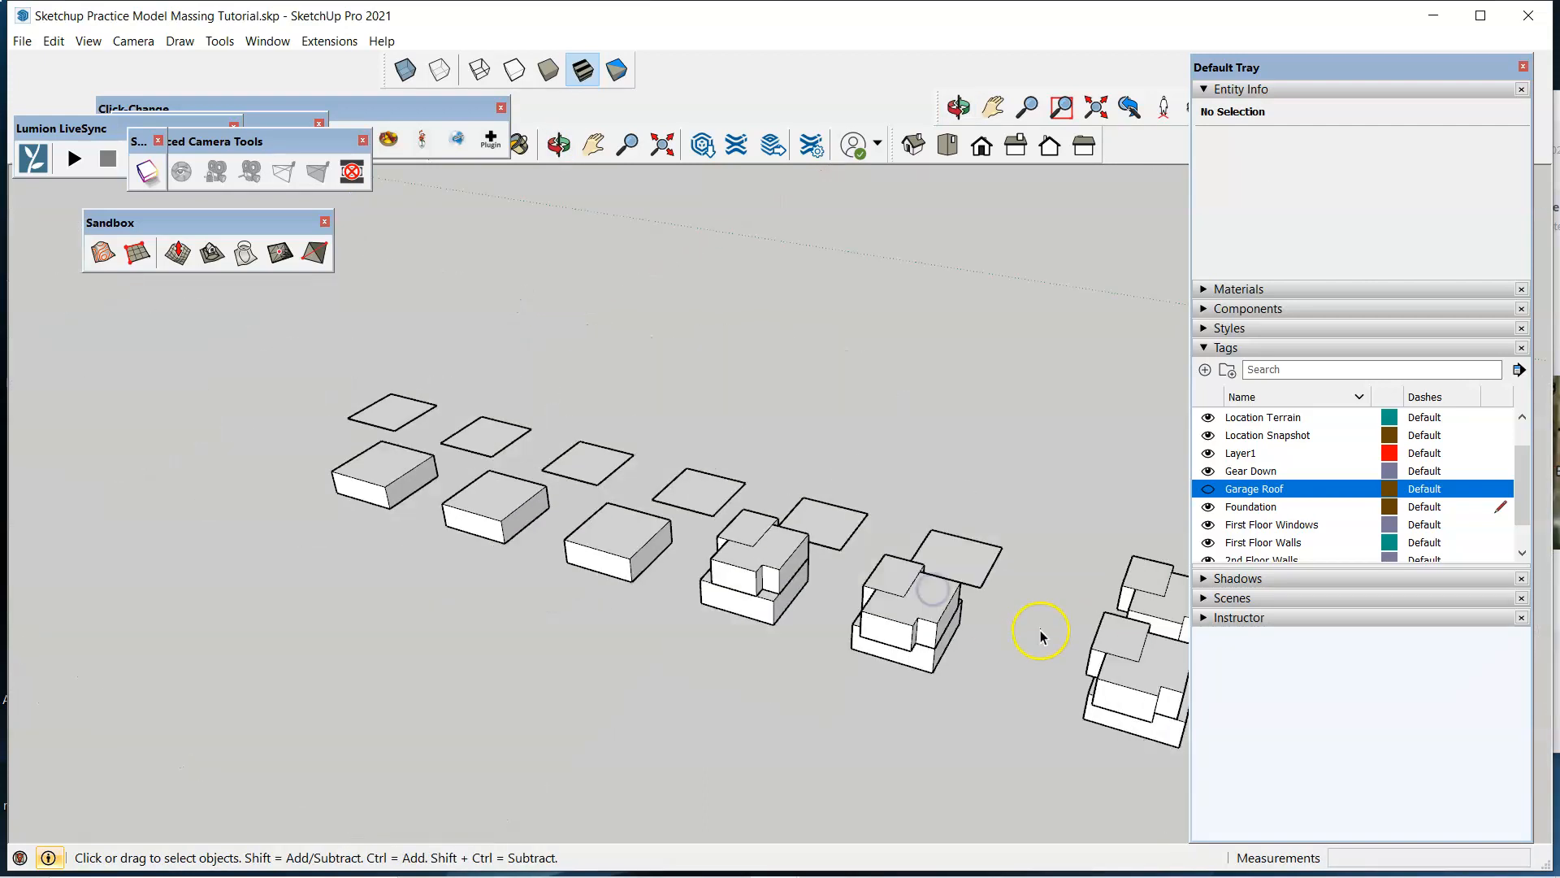
scroll(742, 557, up, 6)
middle_drag(920, 606, 1086, 666)
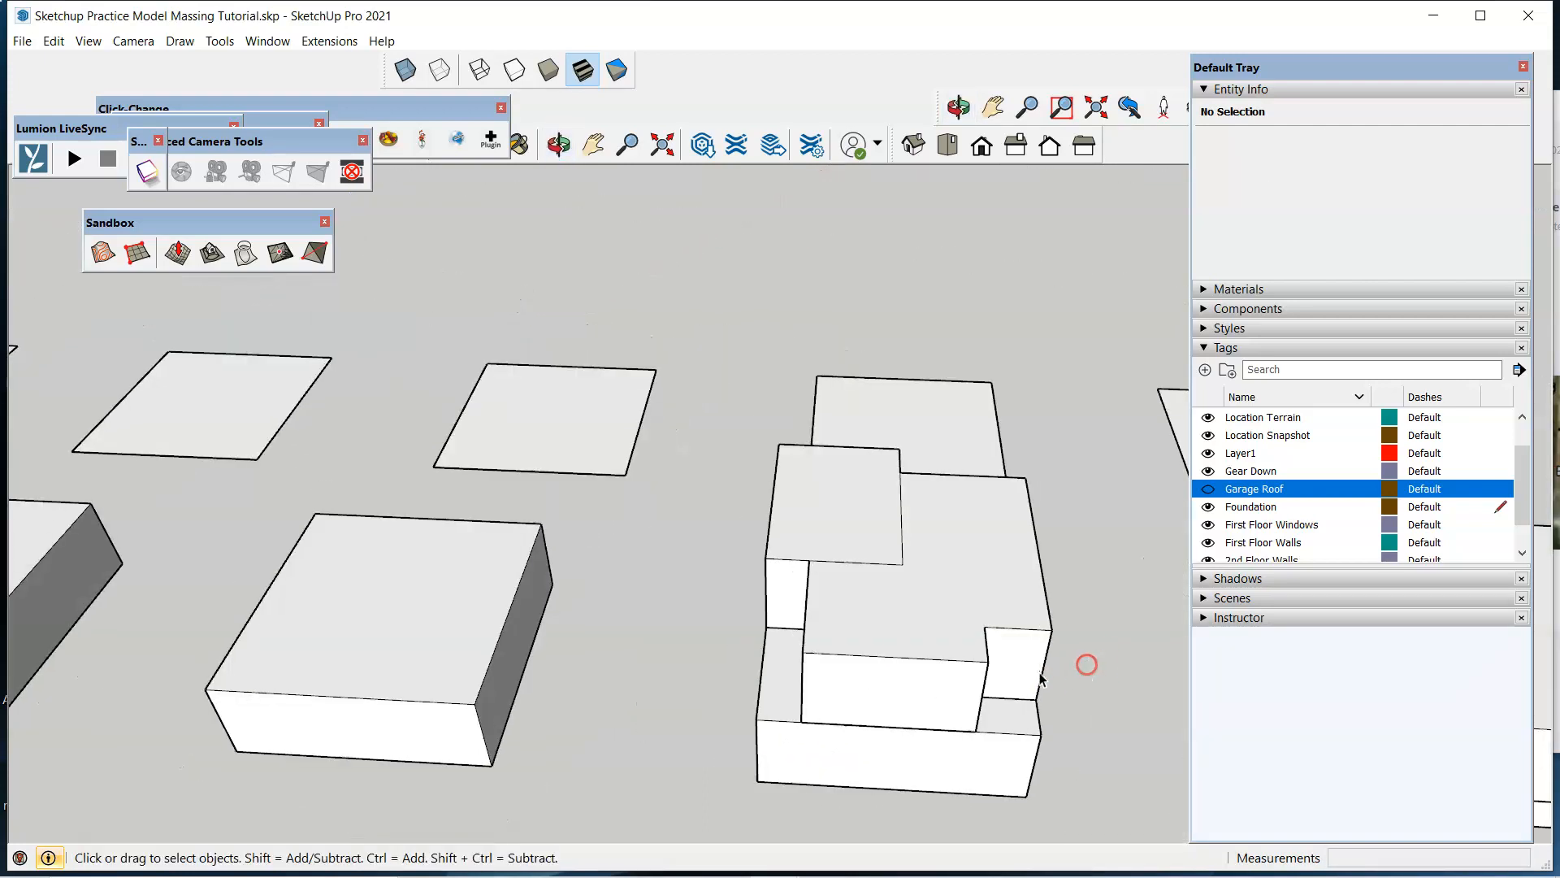
scroll(885, 689, down, 4)
scroll(841, 705, up, 4)
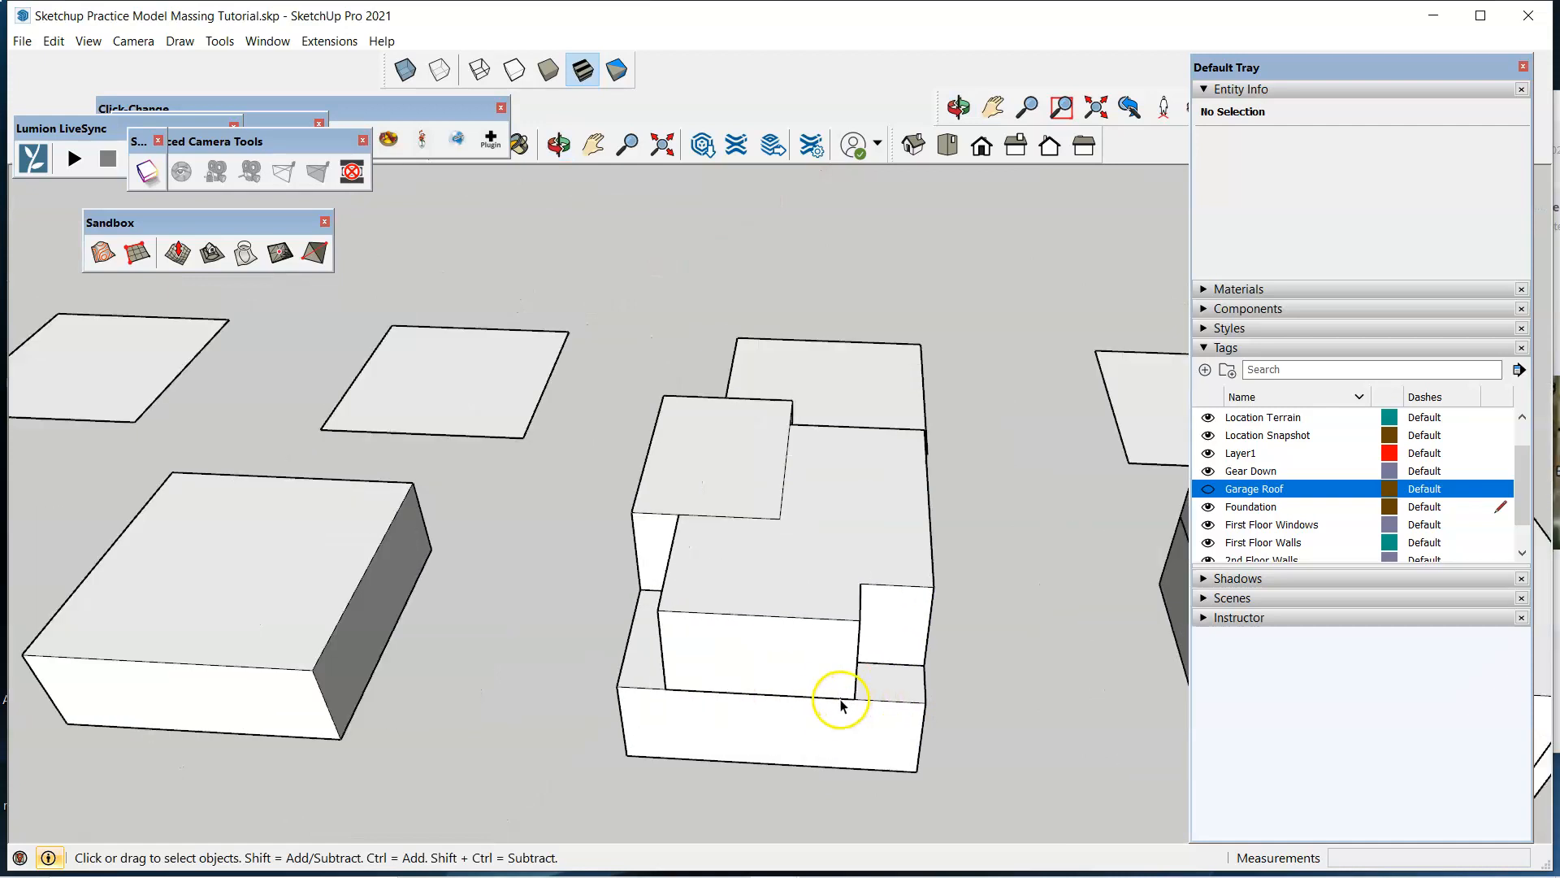
Open the Massing 1 component and pull its narrower front face out about 5' 2" past the garage block's edge.
double_click(782, 665)
key(p)
click(780, 673)
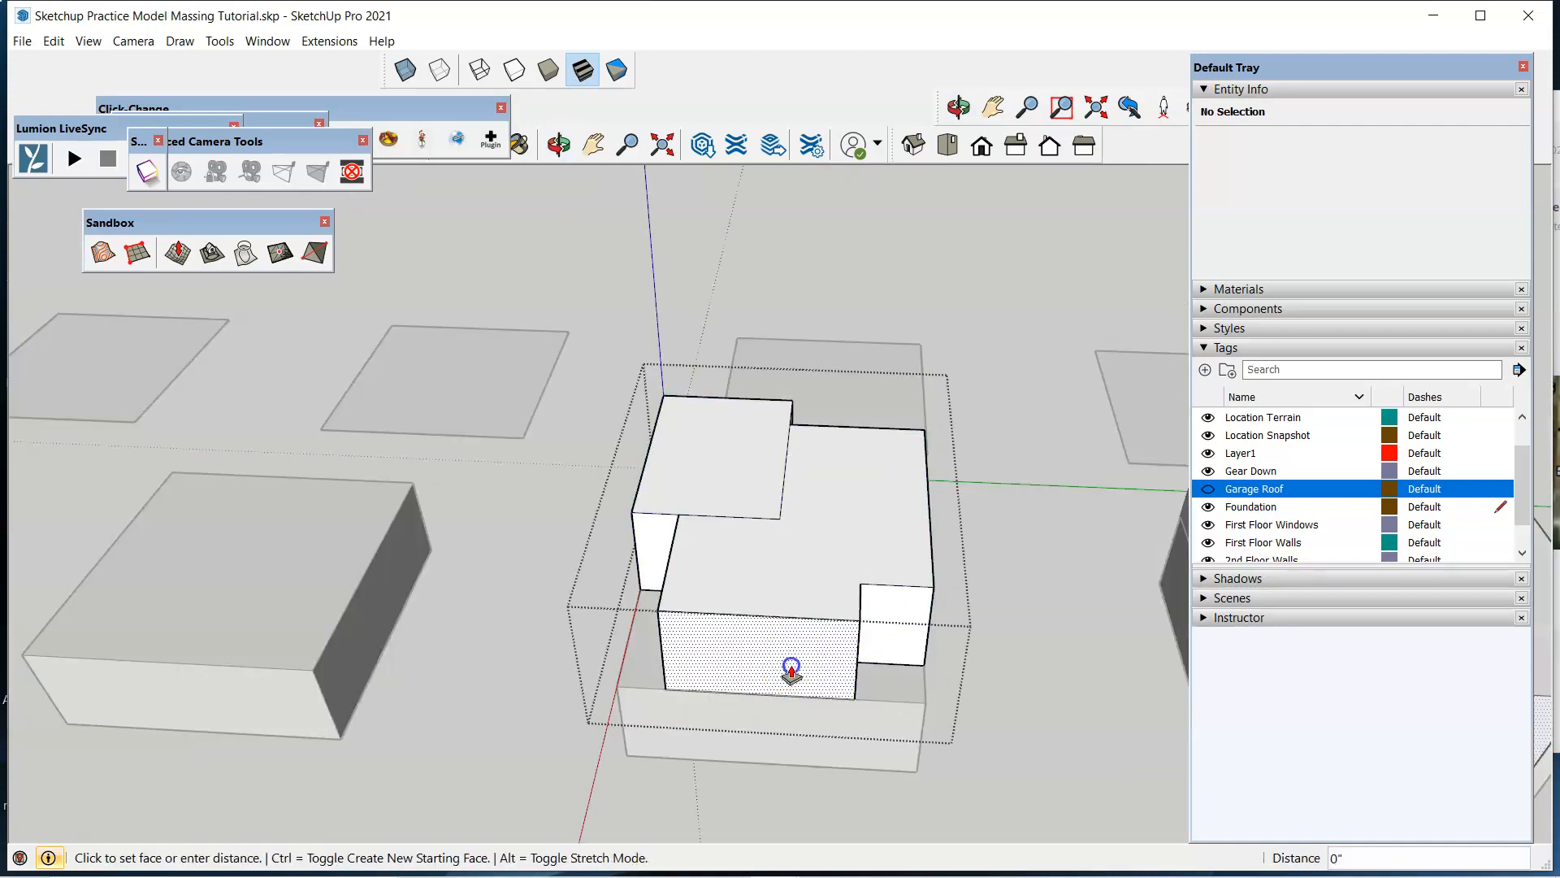
click(788, 715)
Pull the wider wall face on the other side of the corner notch outward by 5'.
middle_drag(853, 696, 460, 550)
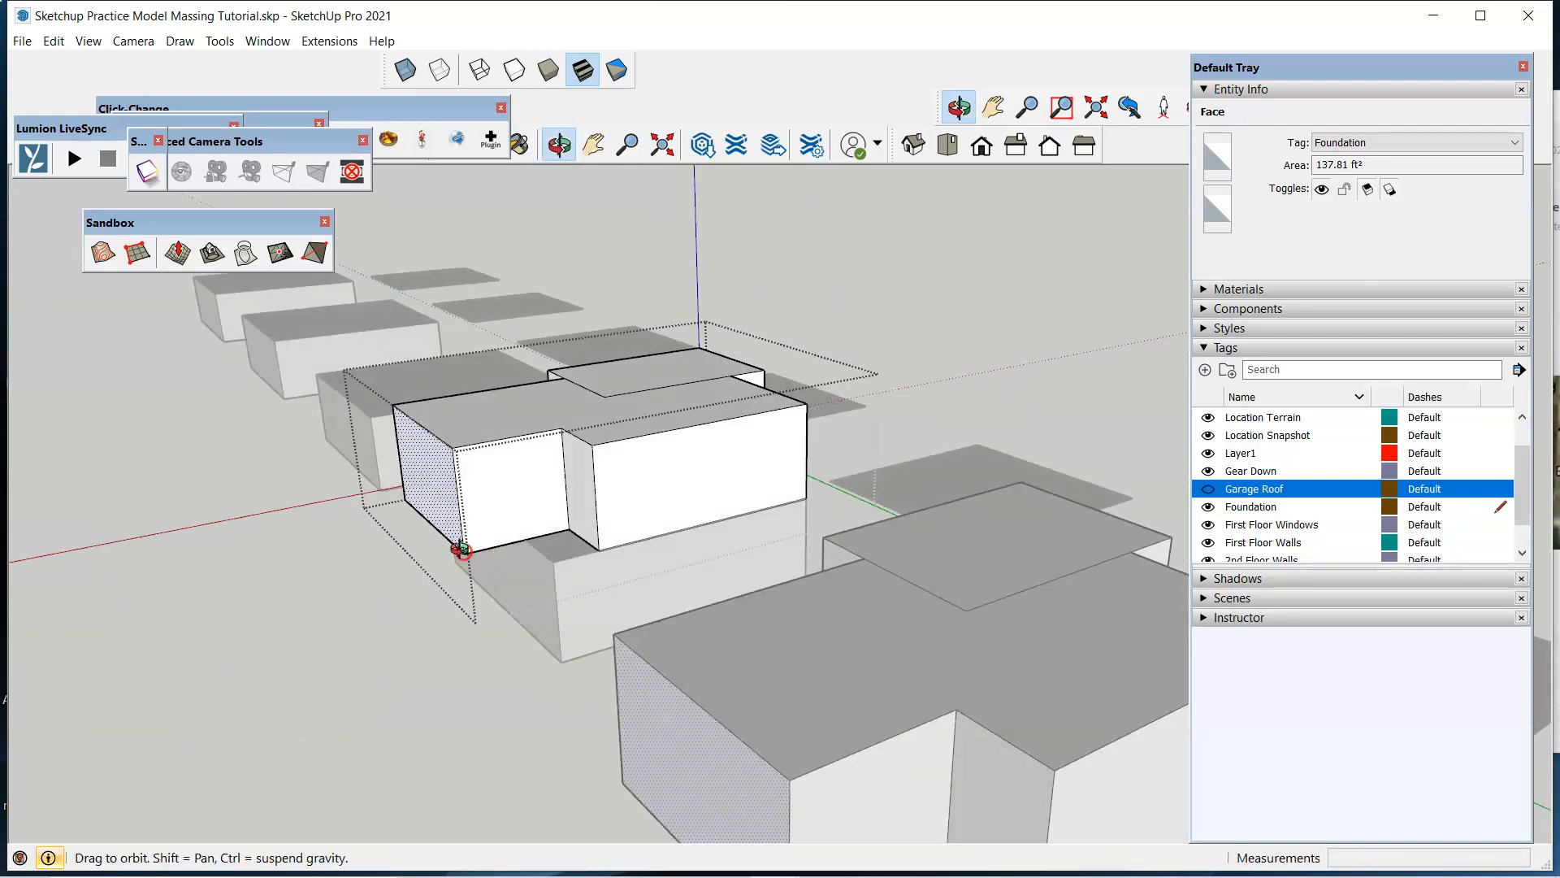
scroll(433, 495, up, 3)
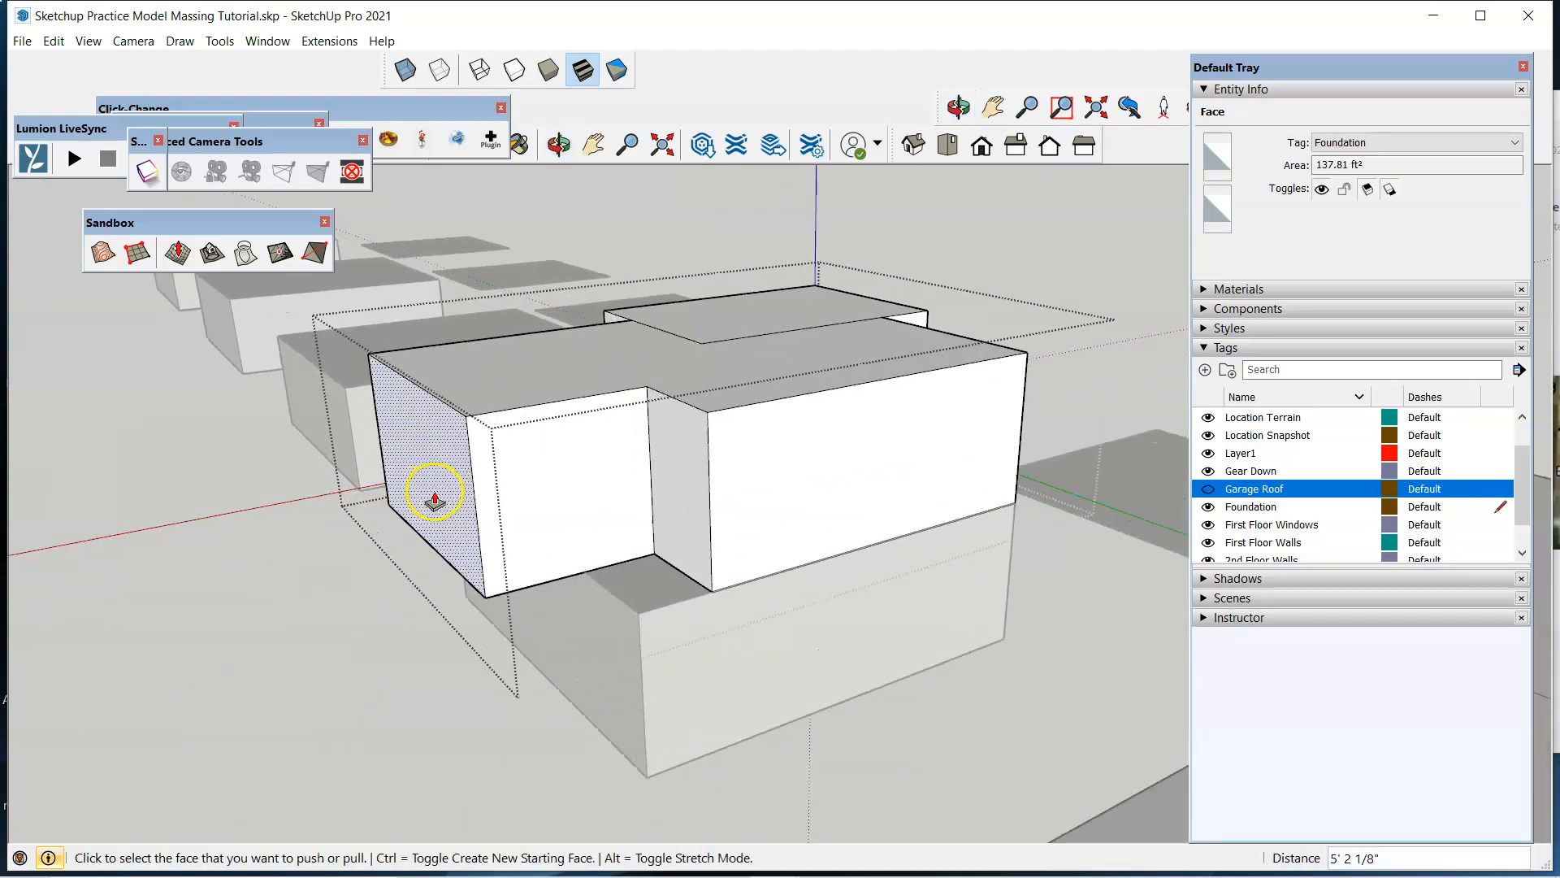
click(811, 527)
text(5)
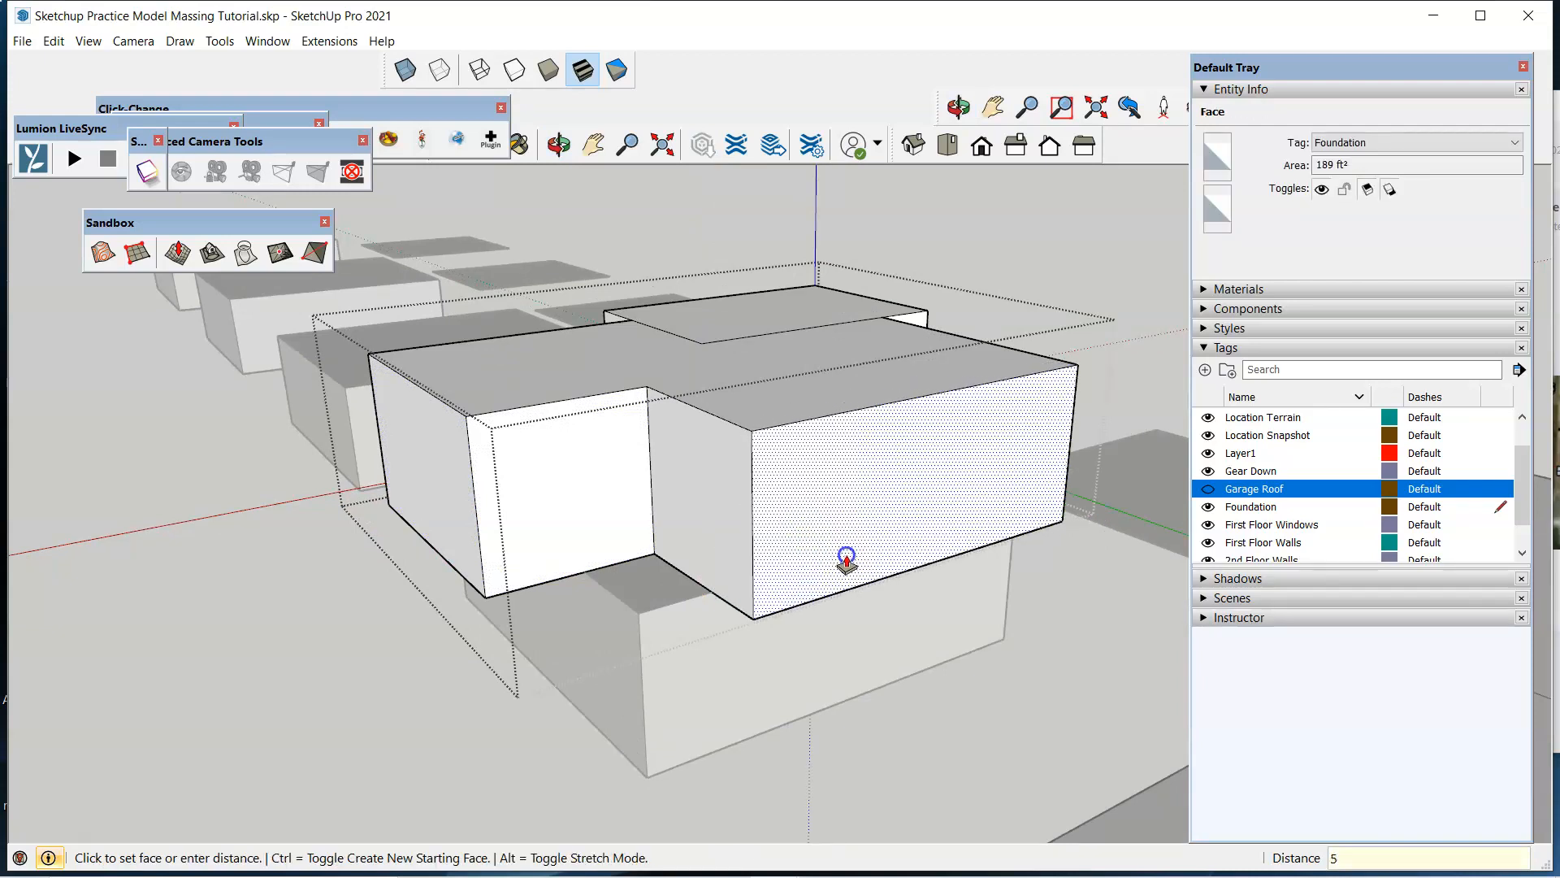
text(')
key(Return)
Push the narrower front face back to the garage block's edge and pull it out 5' from there.
click(393, 515)
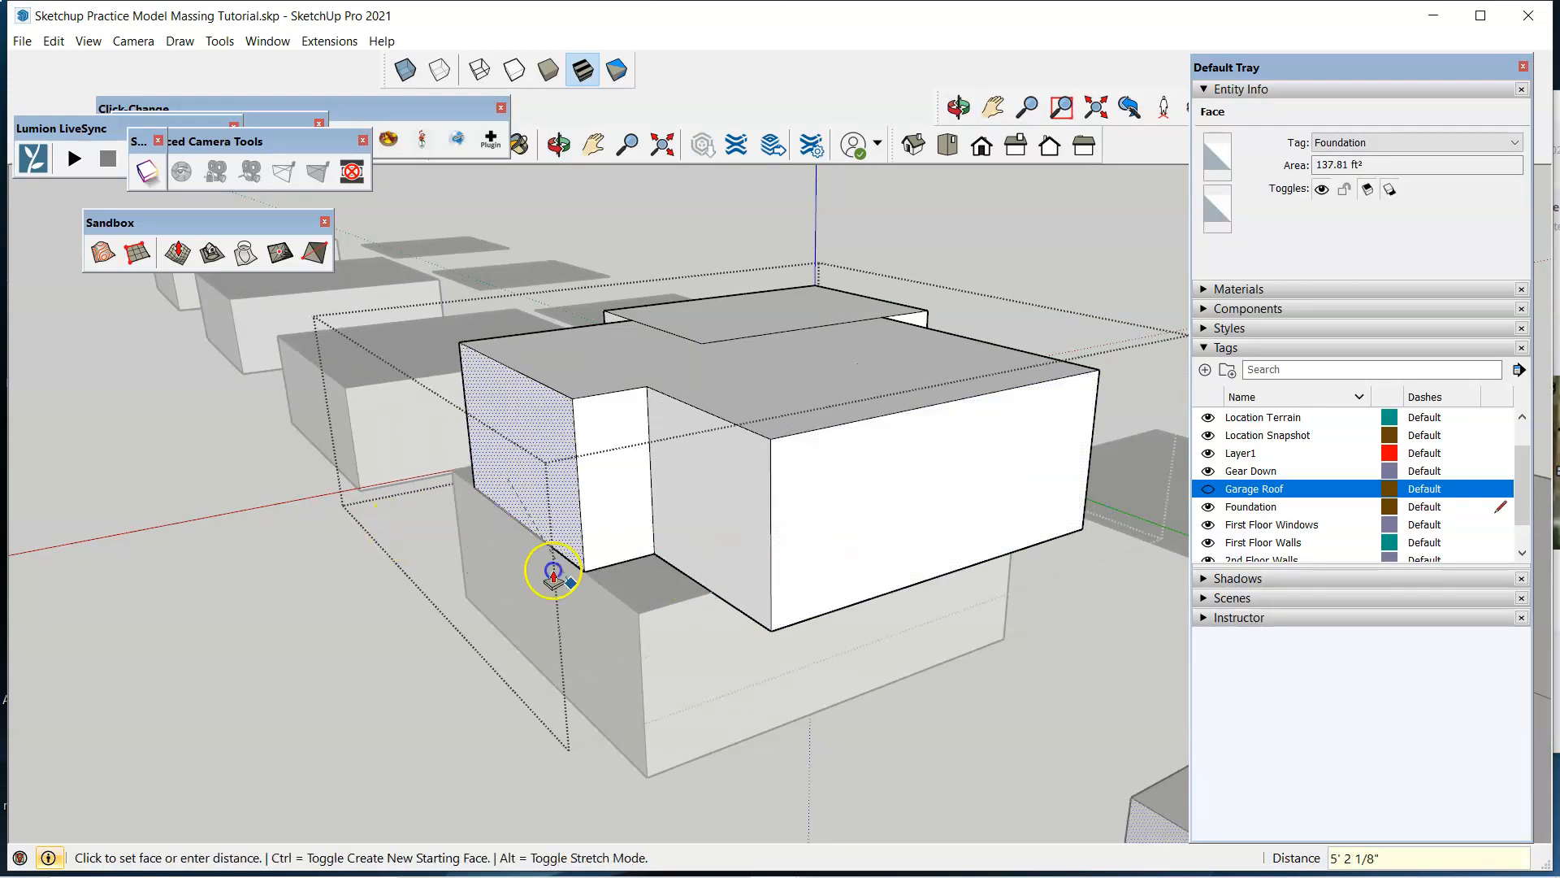
click(610, 603)
click(513, 513)
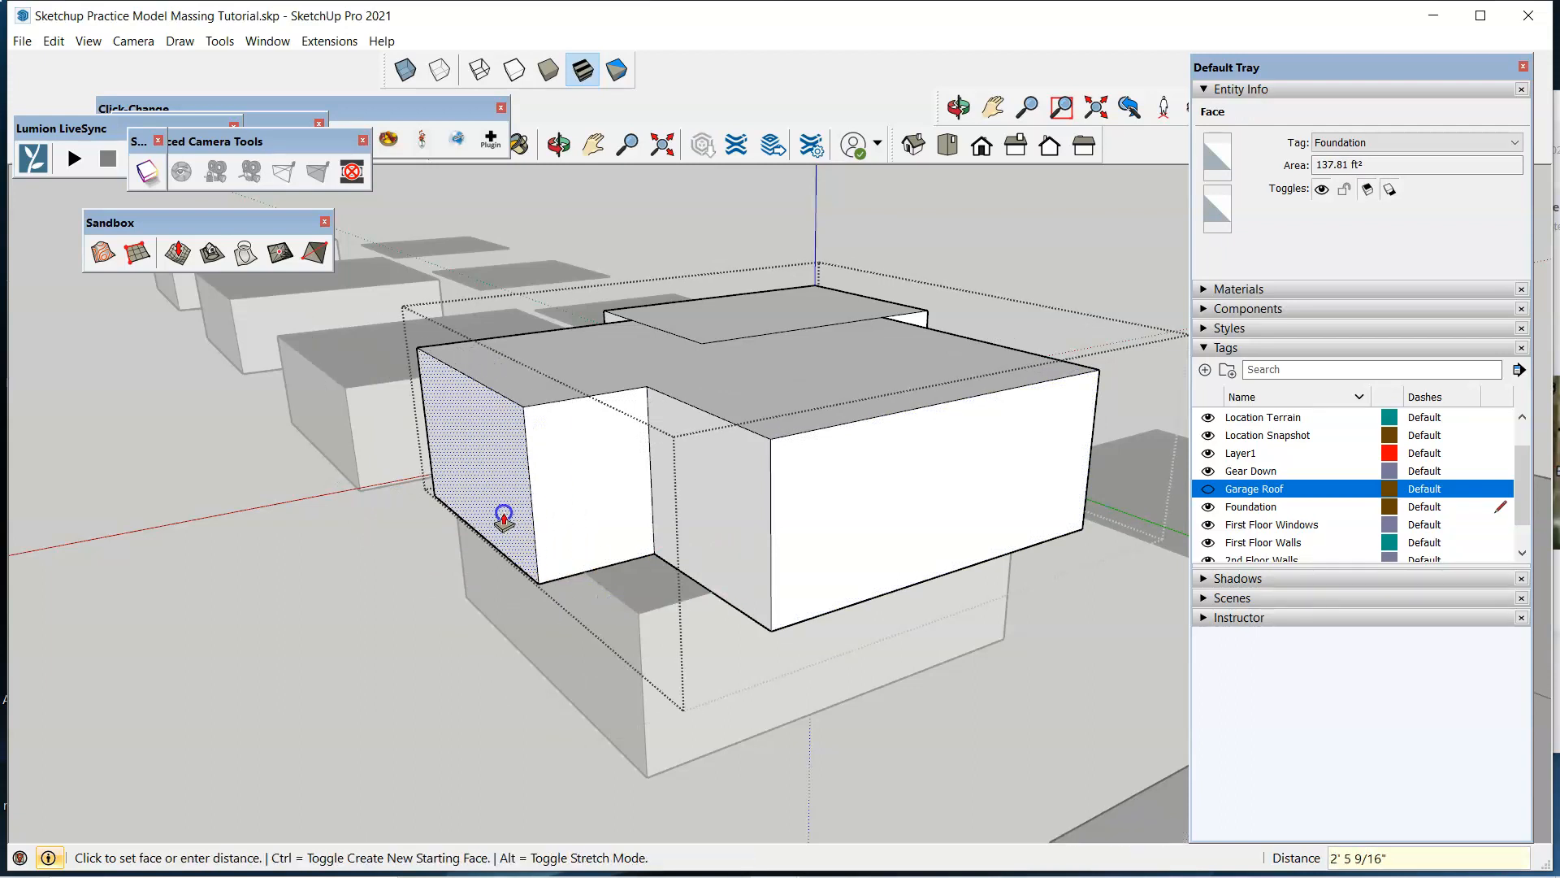
text(5')
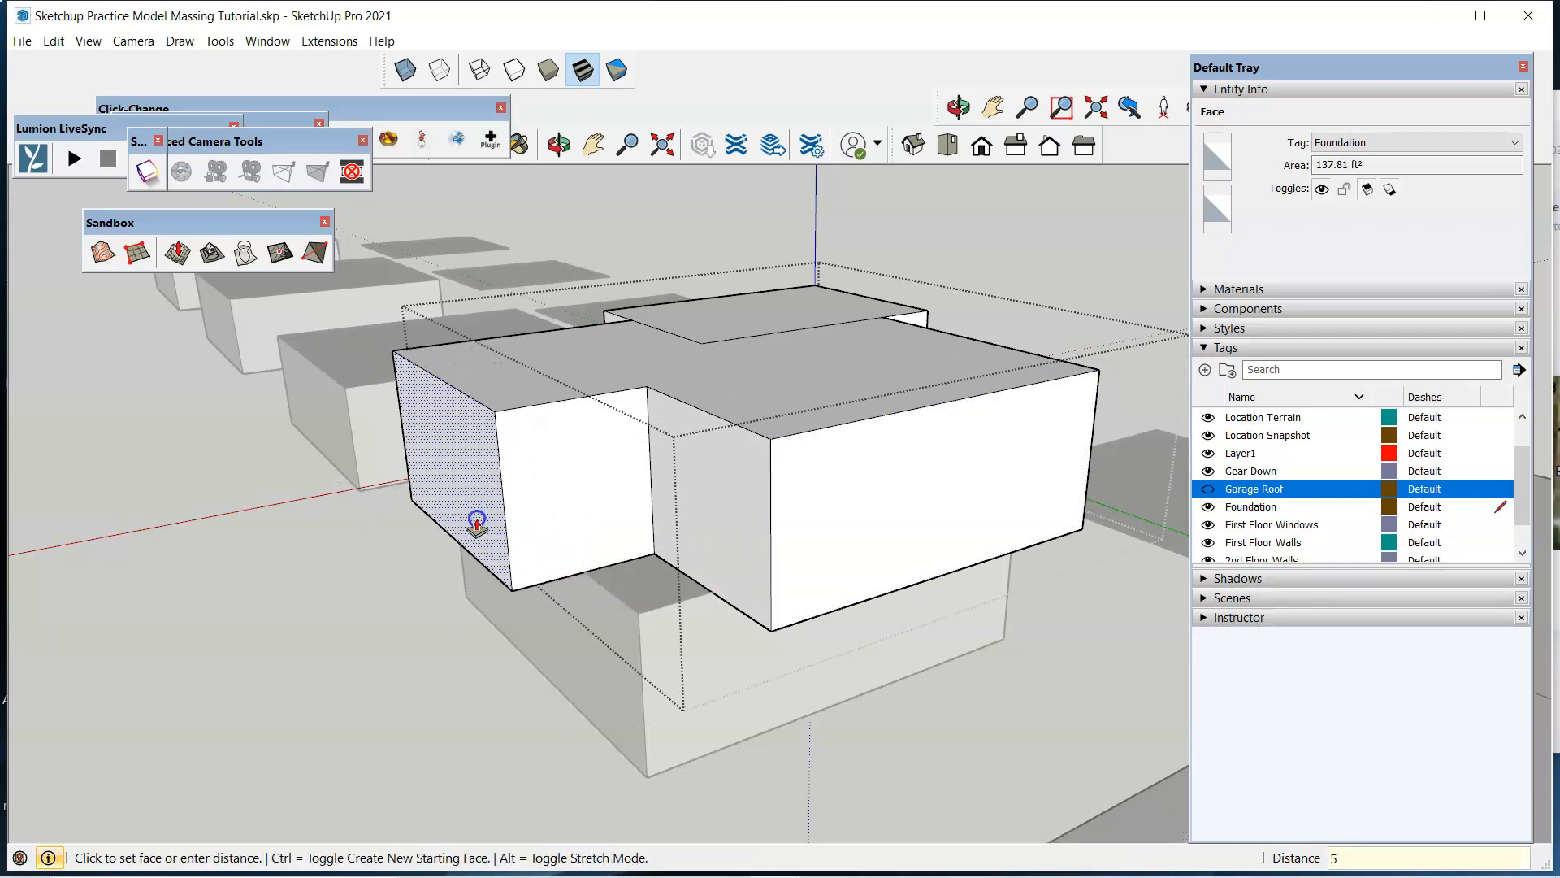
key(Return)
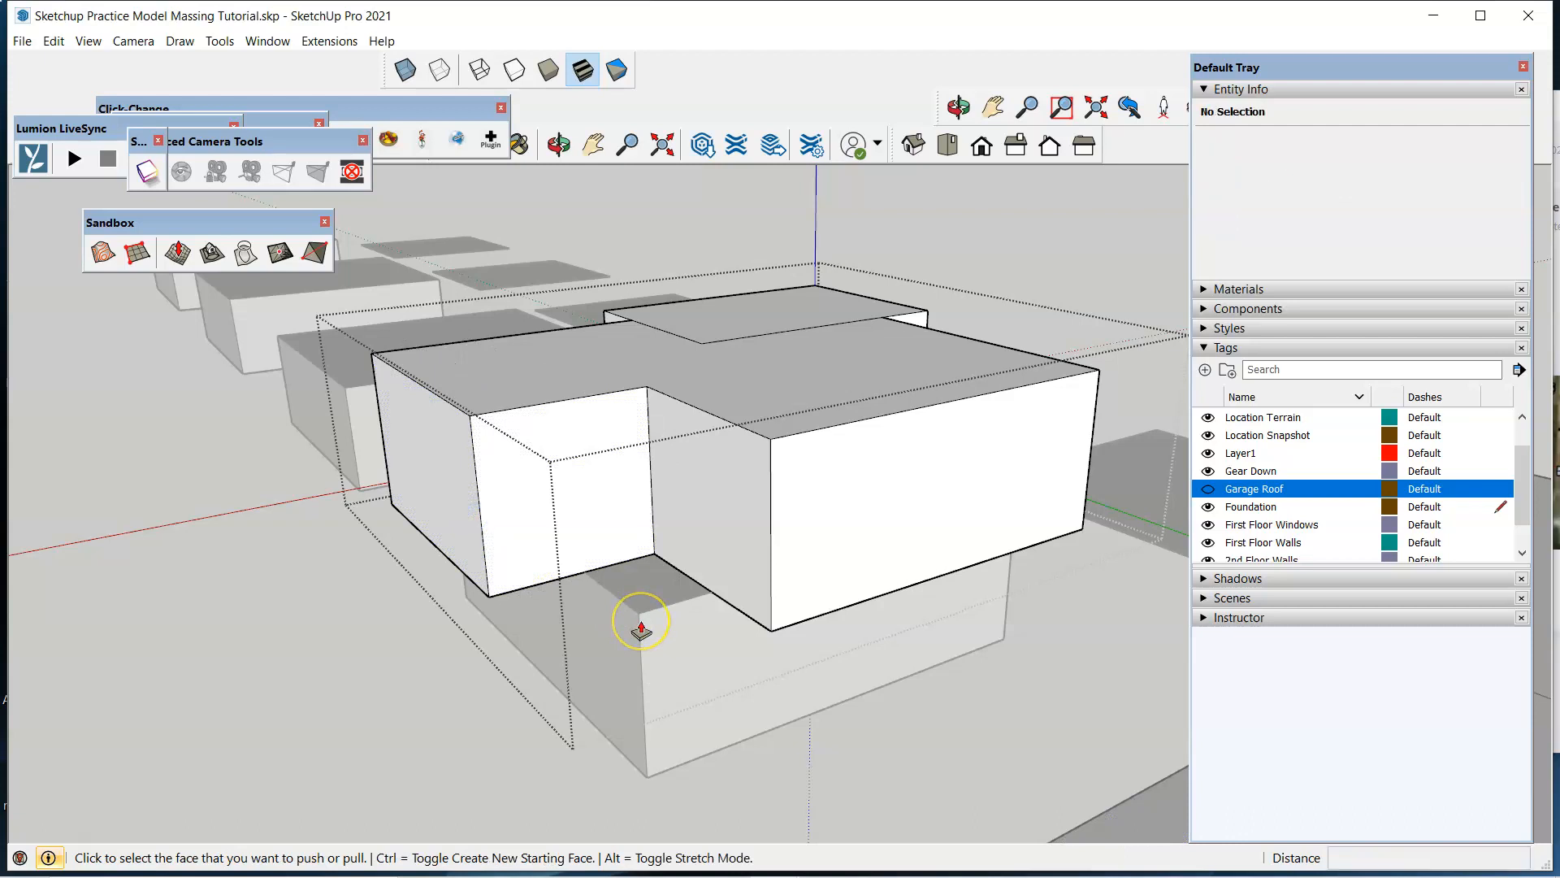
Check the two extended Massing 1 faces around the corner notch from several angles and close the component.
scroll(641, 630, down, 2)
scroll(658, 628, down, 2)
middle_drag(662, 628, 339, 555)
scroll(748, 529, up, 3)
middle_drag(661, 523, 996, 656)
middle_drag(745, 651, 1184, 637)
middle_drag(914, 631, 1059, 633)
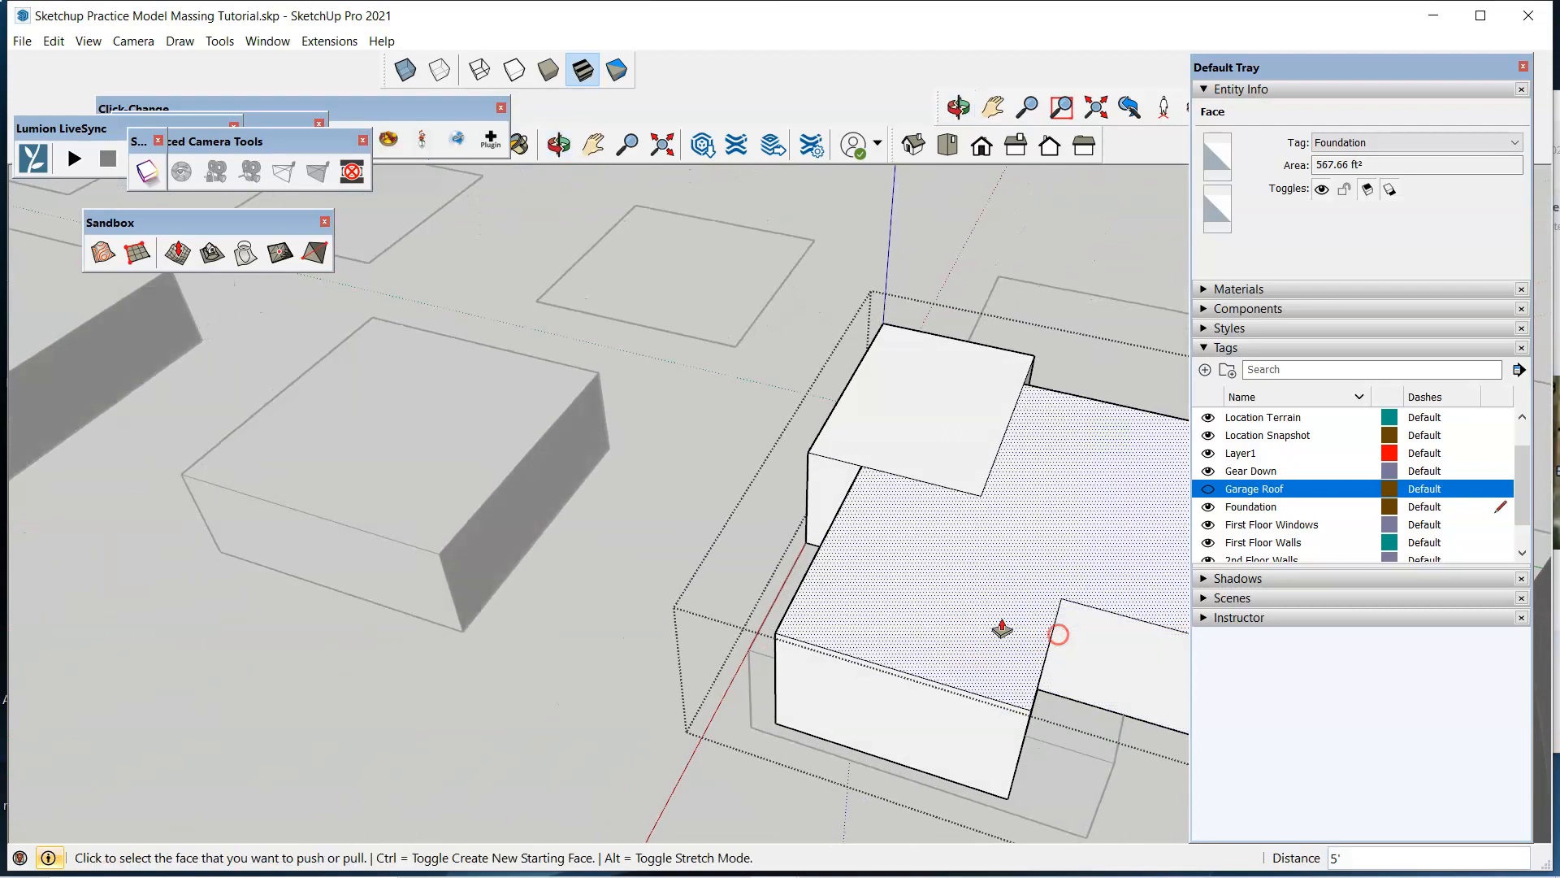
scroll(820, 531, down, 3)
key(space)
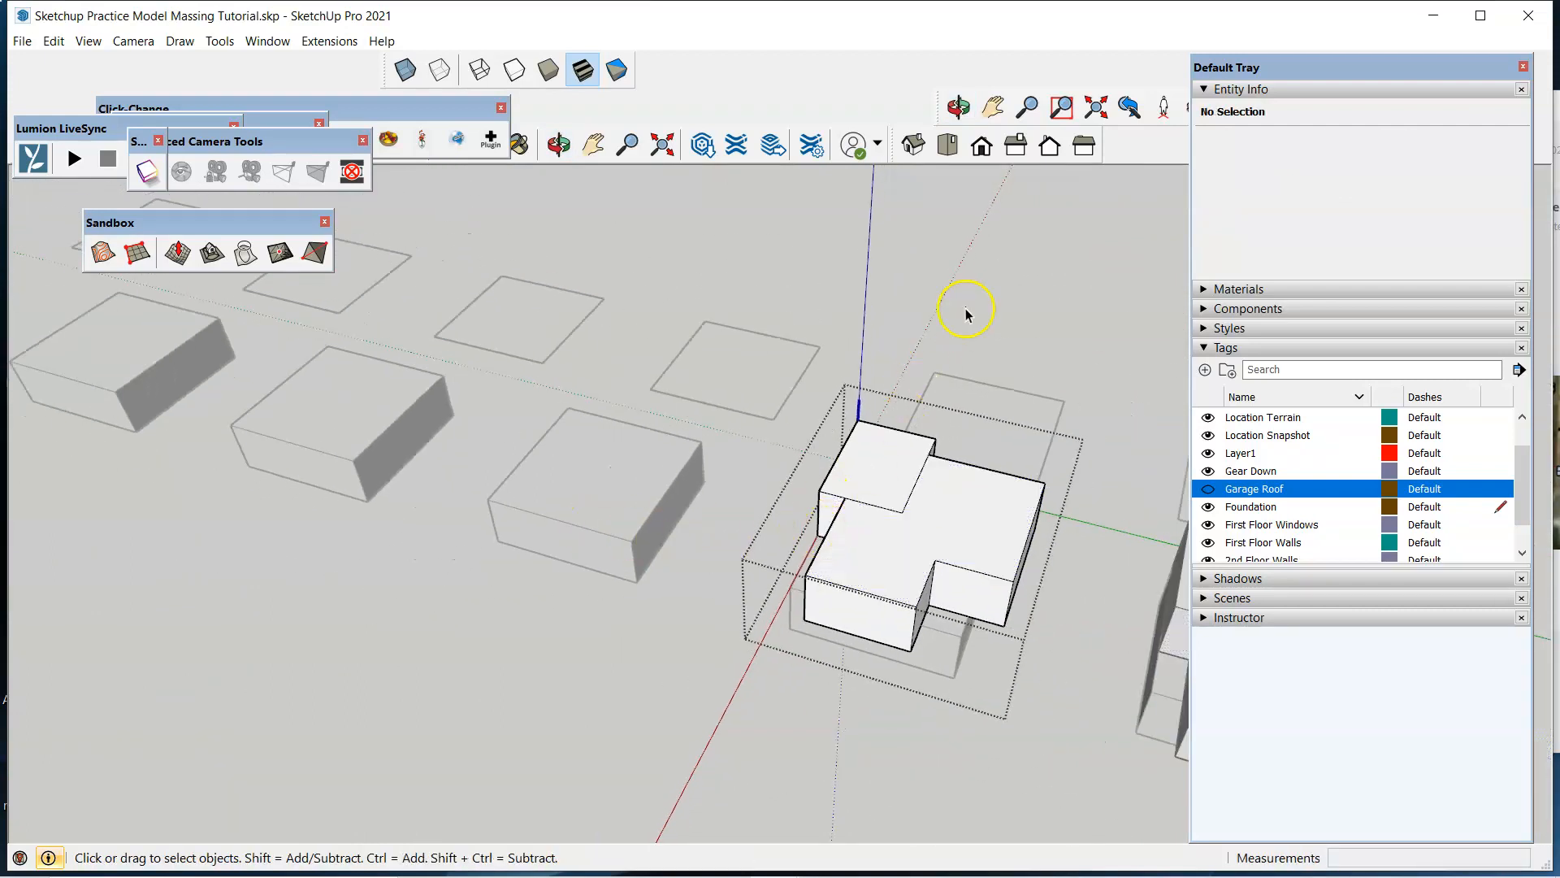
click(972, 287)
Examine the row of Massing 1 copies up close and from afar, comparing their overhangs and corner notches above the garage blocks.
middle_drag(968, 668, 1257, 648)
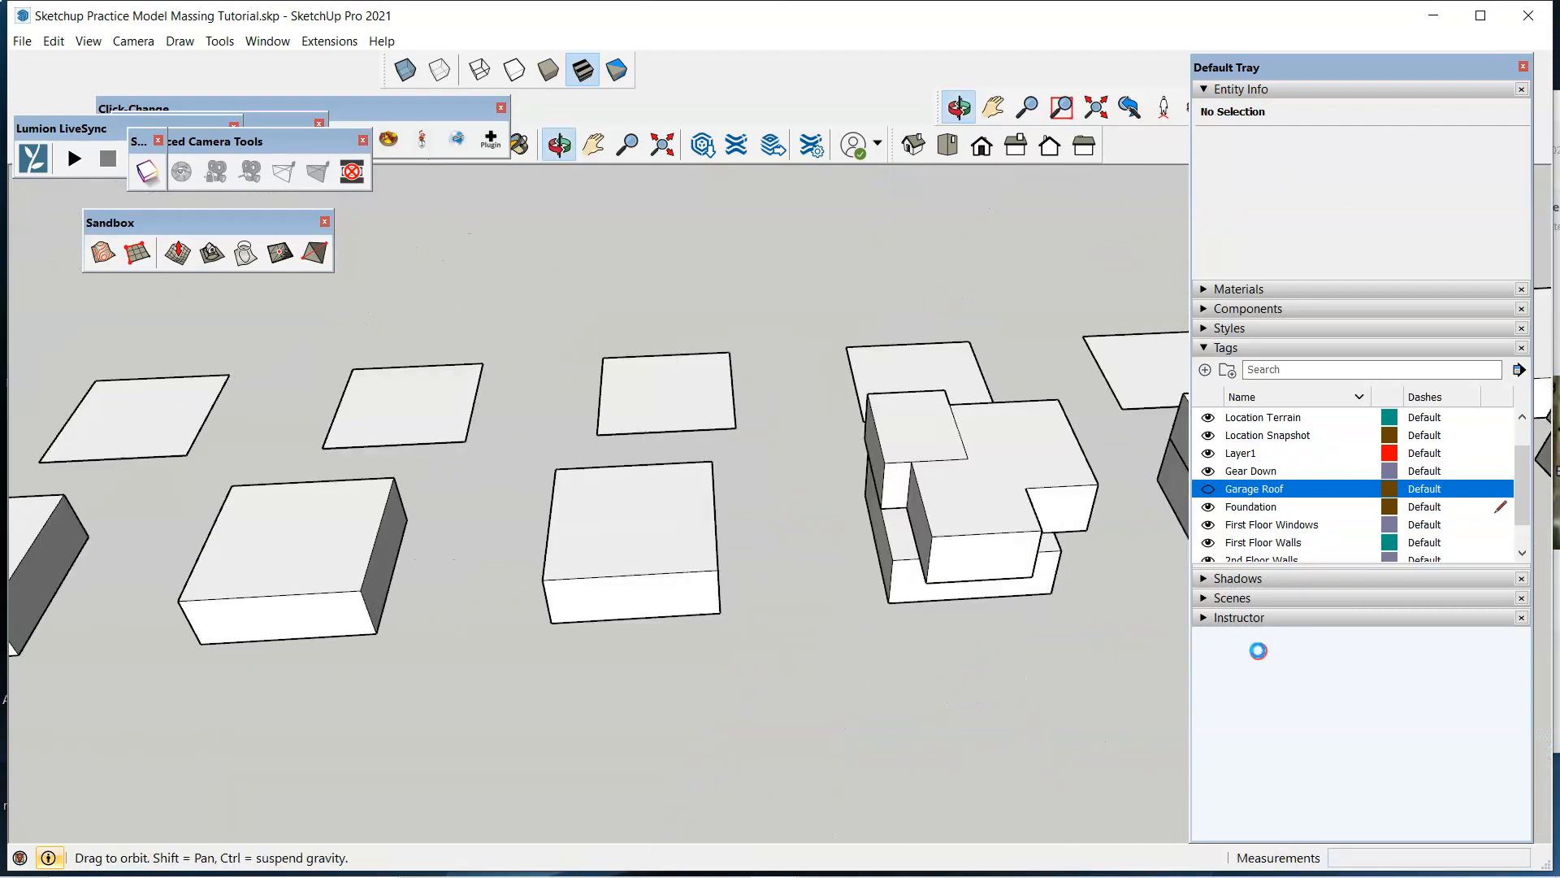
middle_drag(1125, 602, 714, 565)
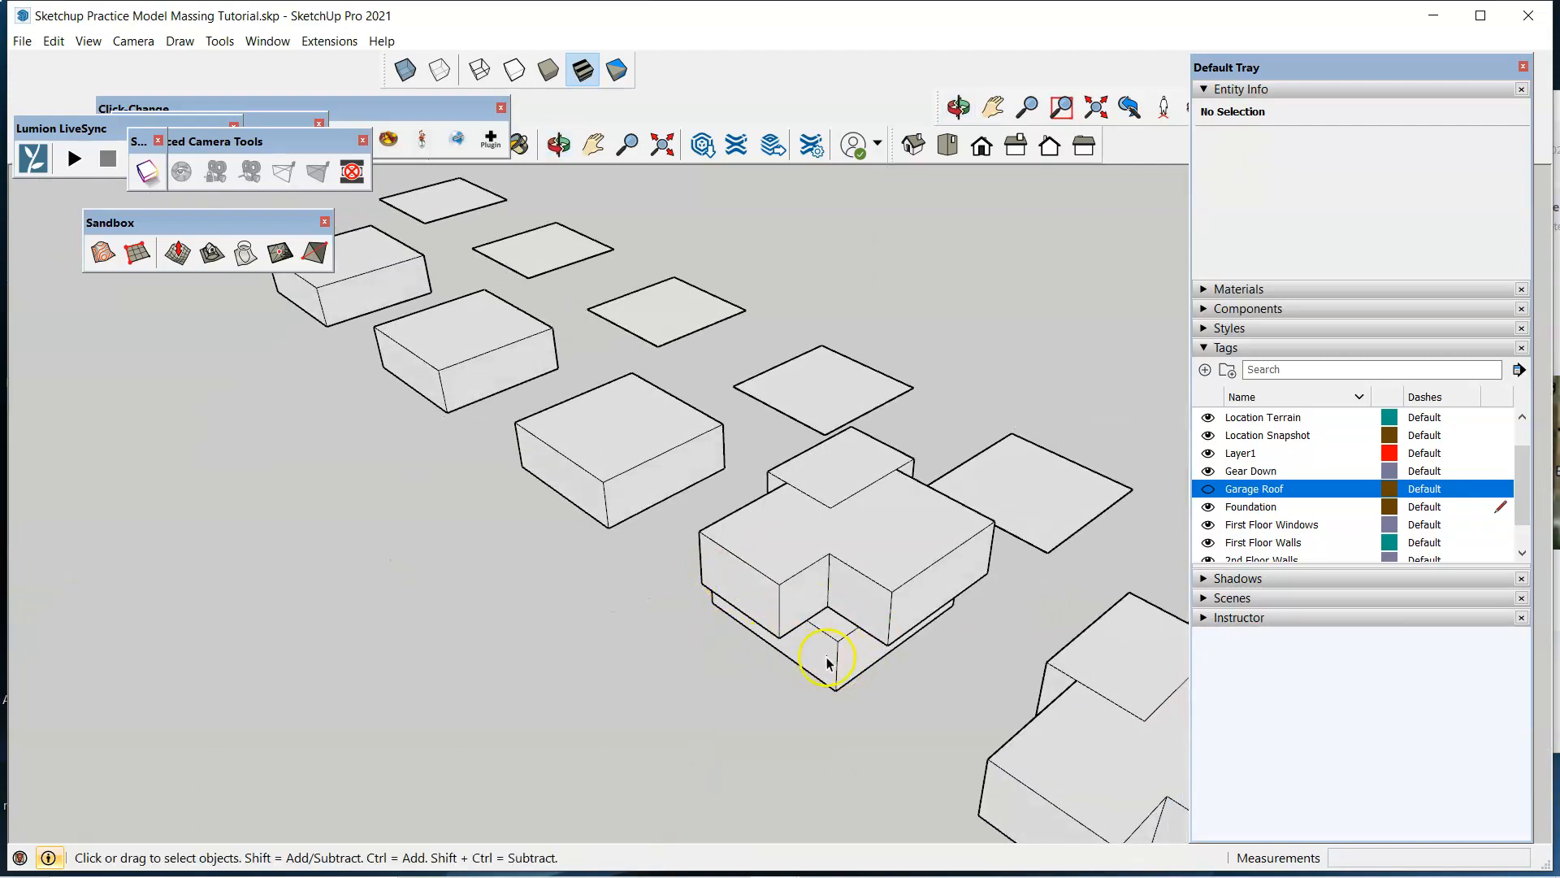
scroll(839, 626, up, 5)
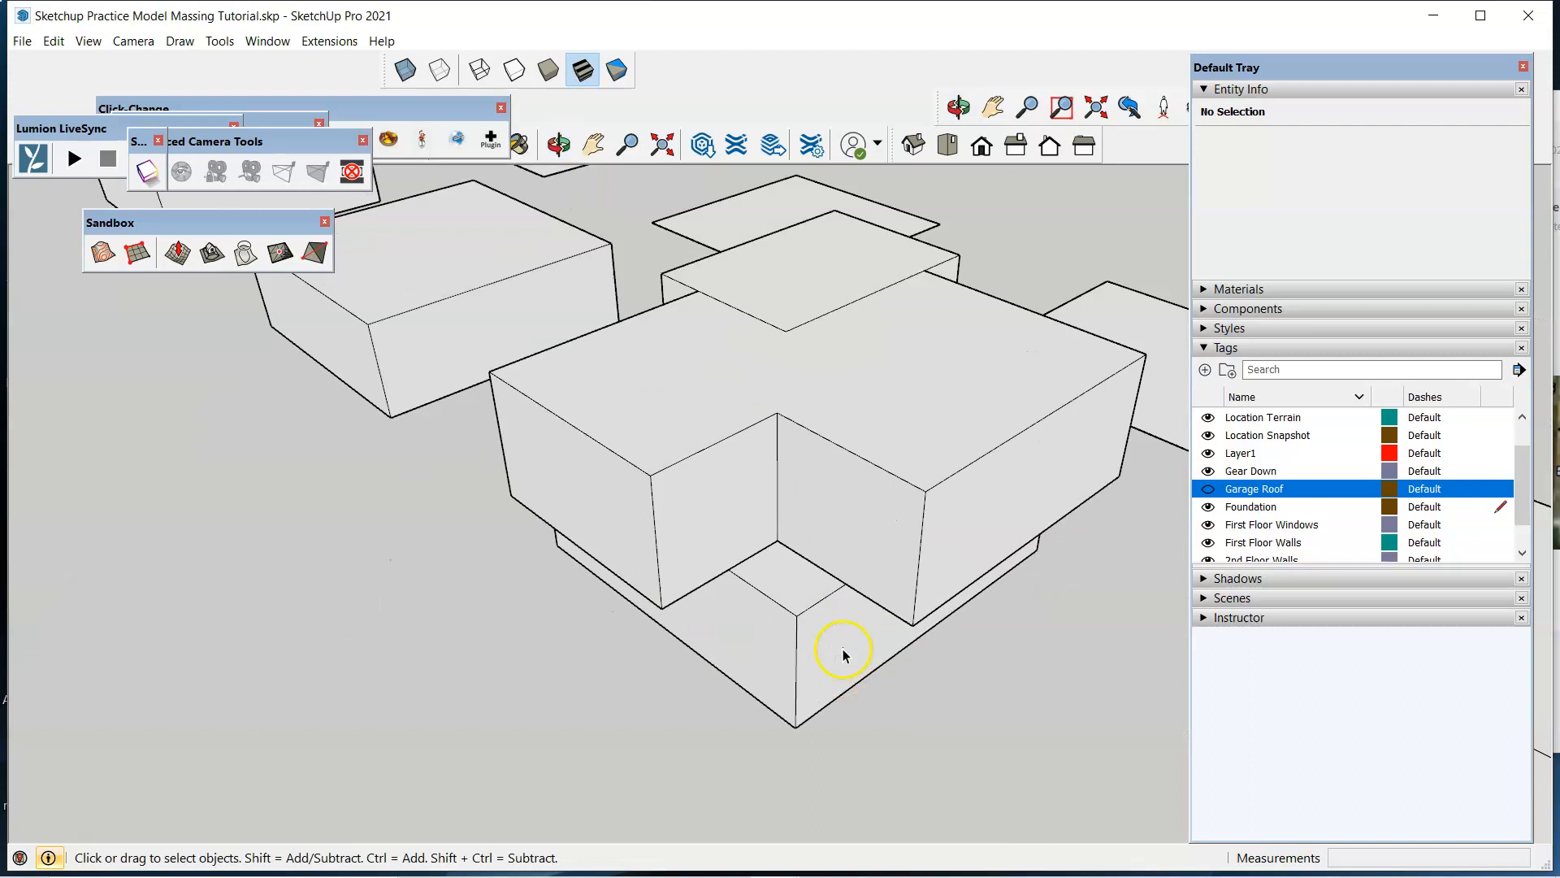
scroll(867, 650, down, 5)
scroll(626, 522, up, 4)
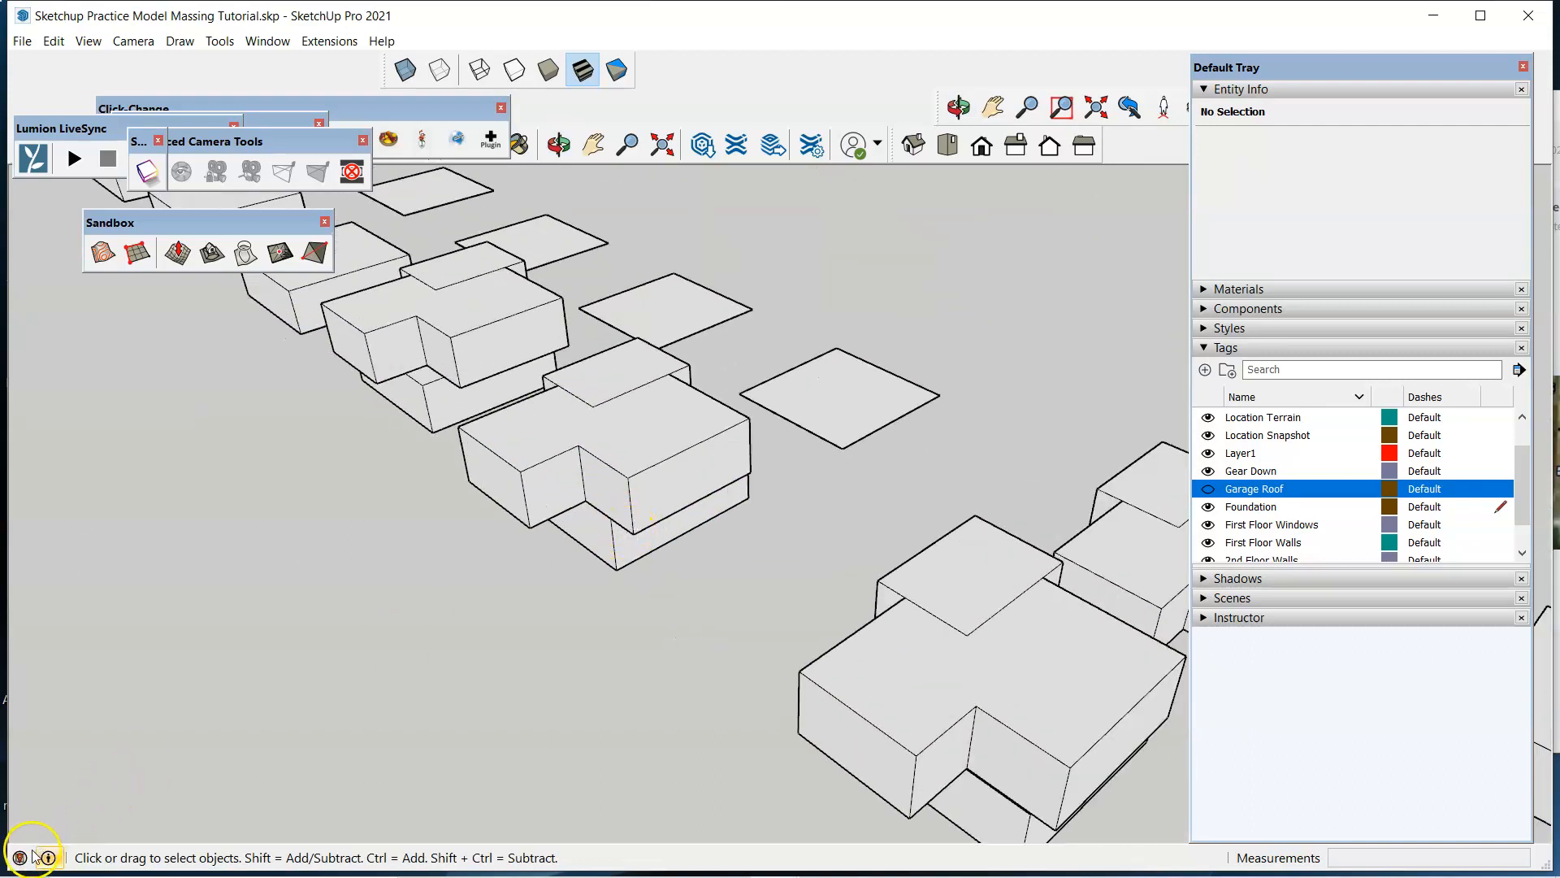
scroll(260, 648, down, 1)
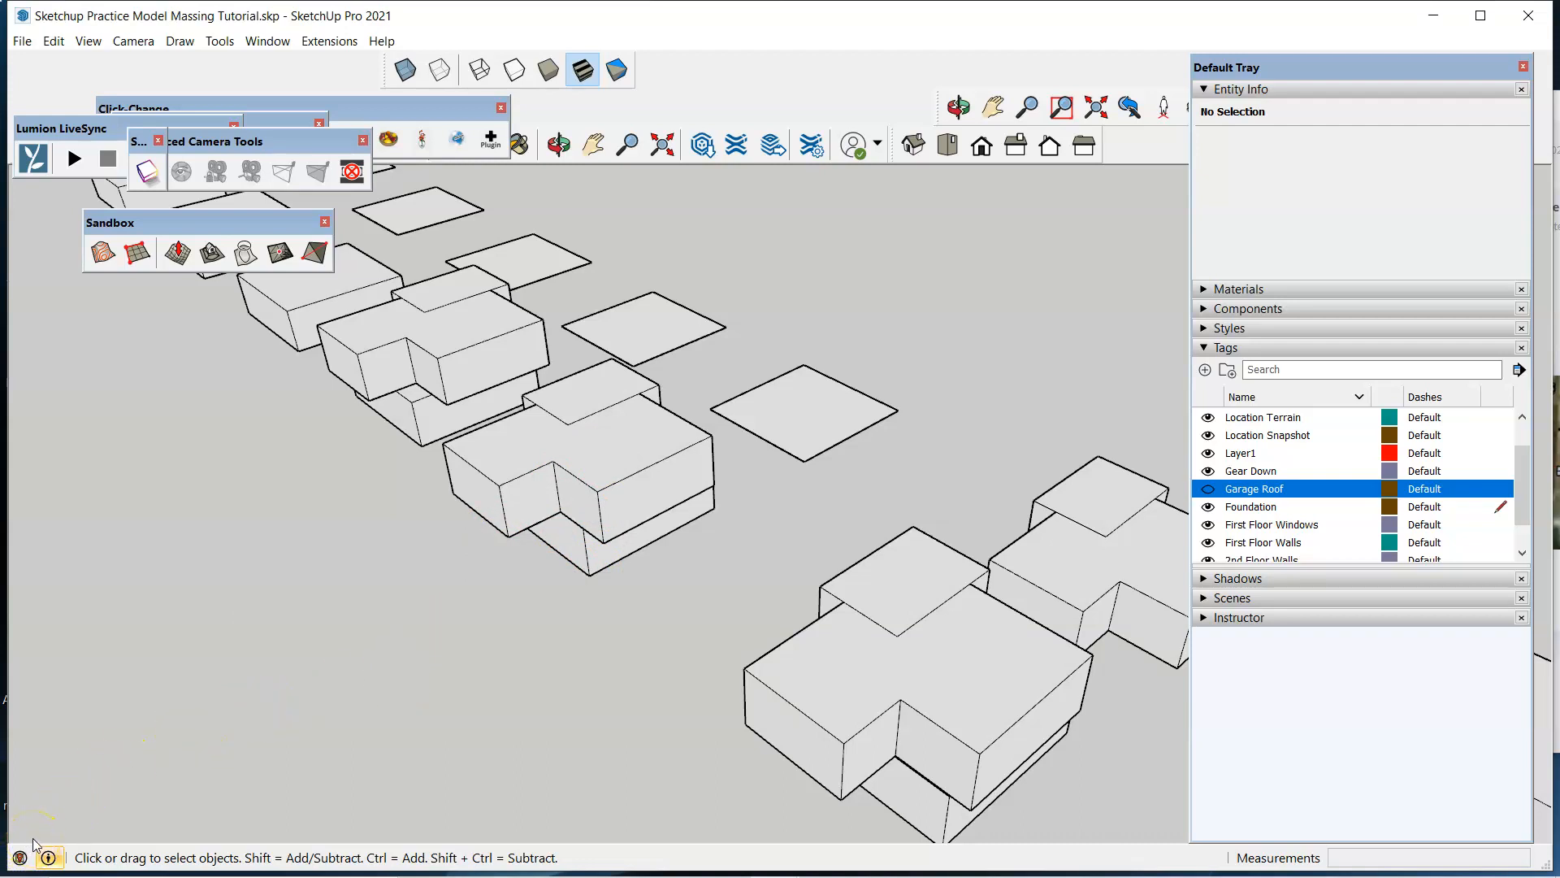
scroll(547, 546, down, 3)
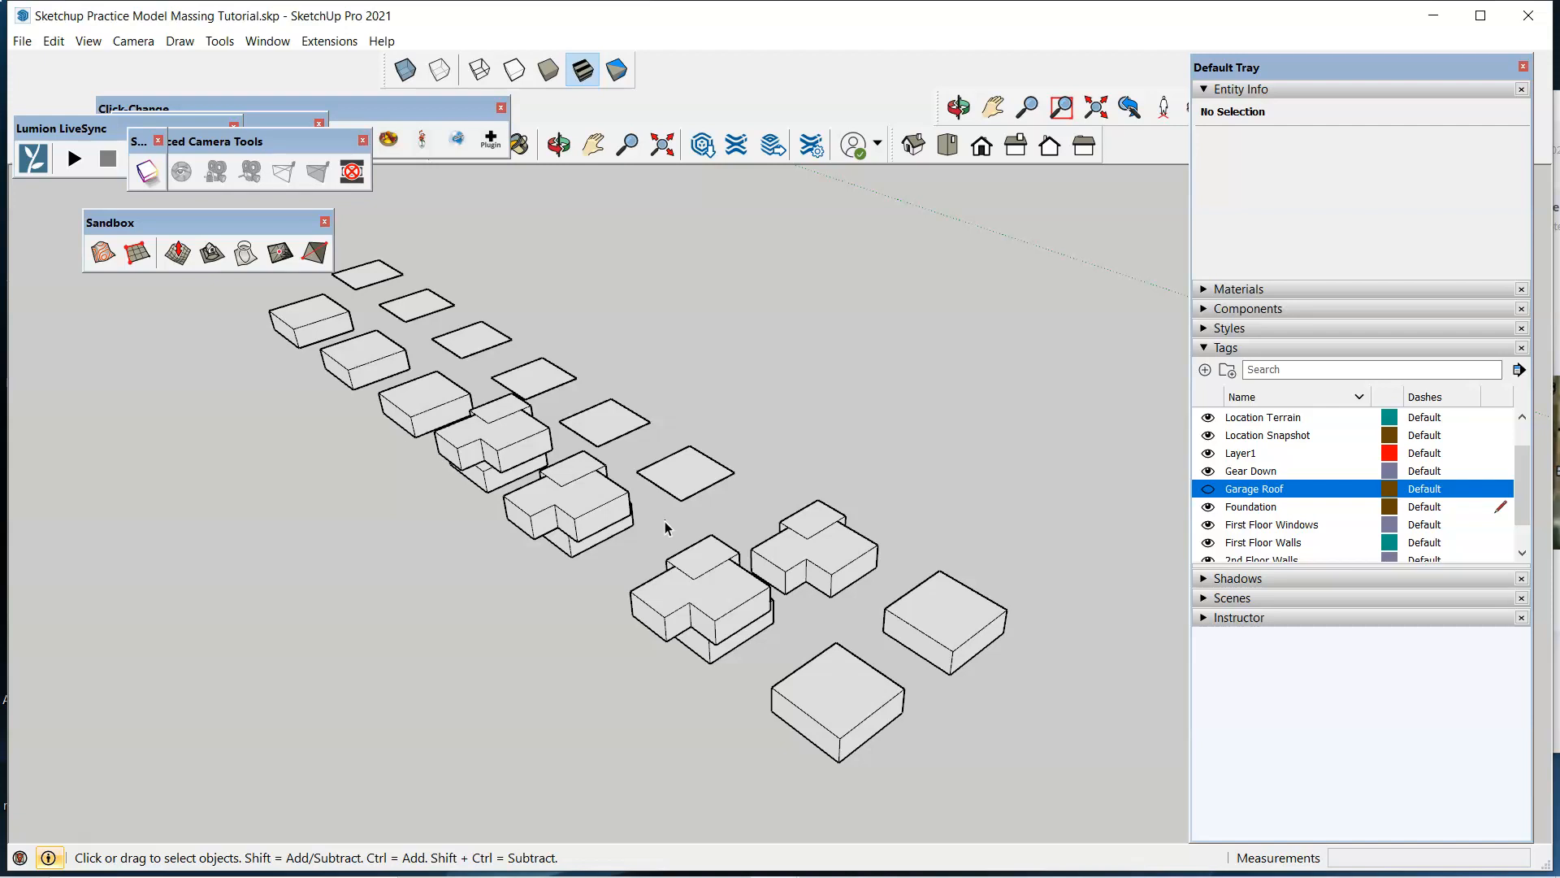
scroll(738, 626, up, 4)
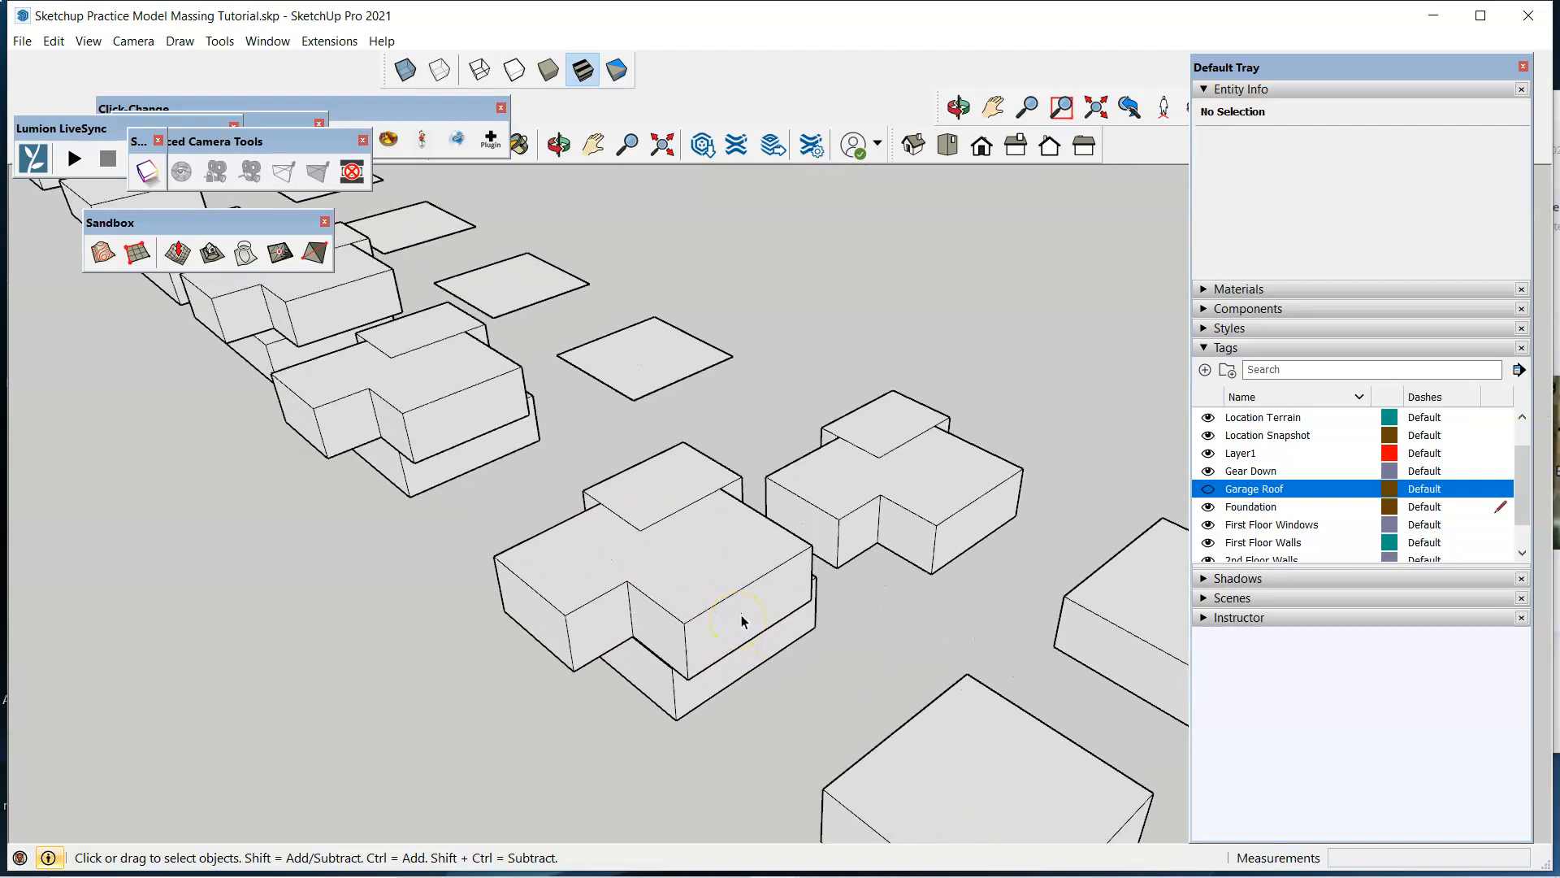
scroll(655, 600, up, 3)
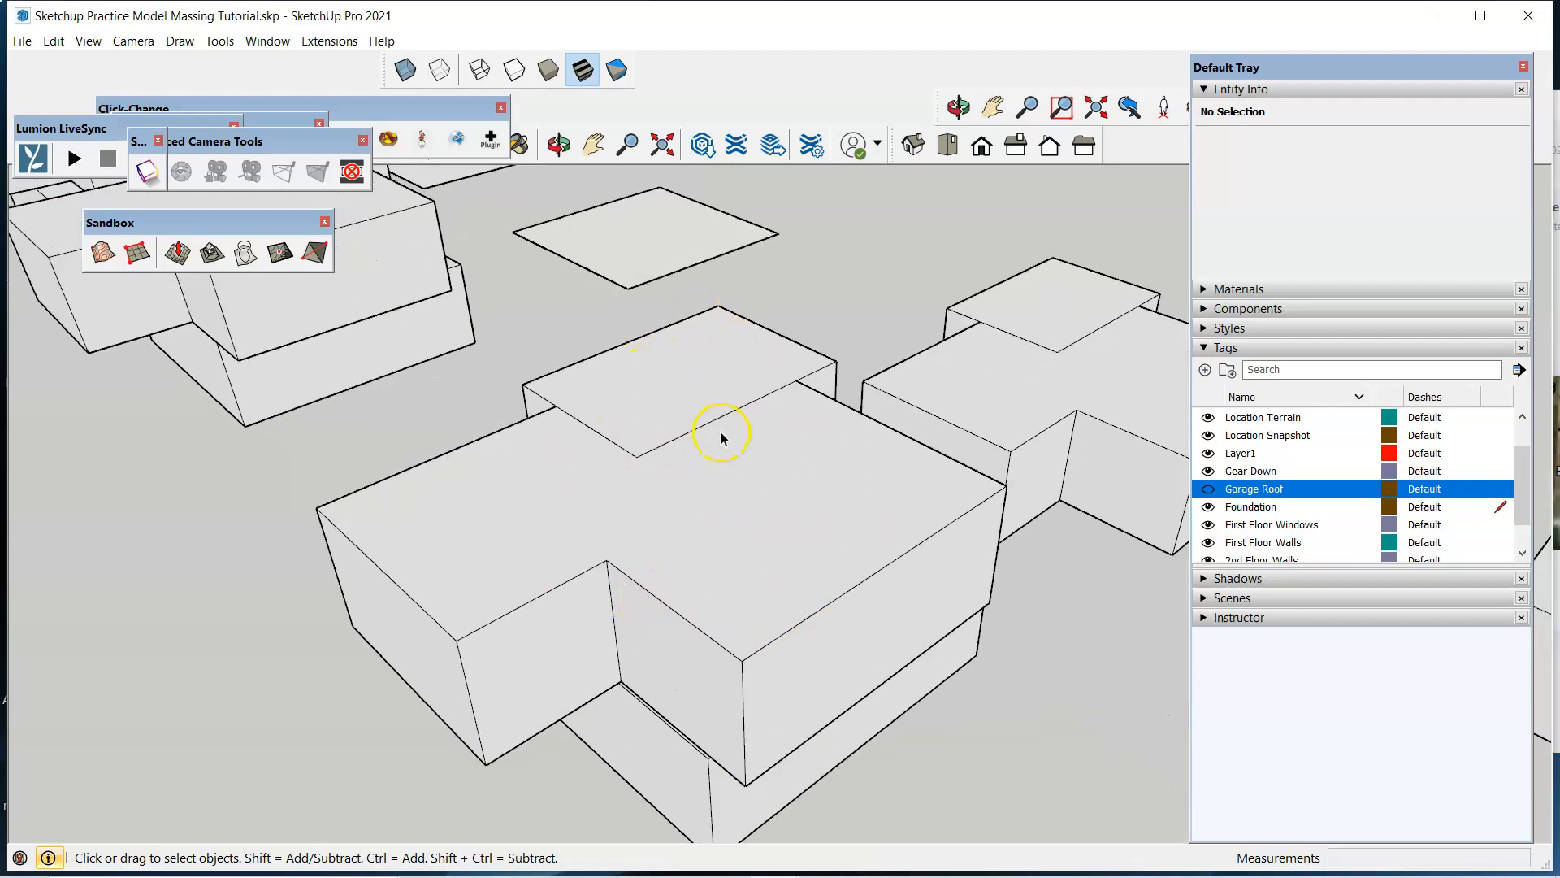
scroll(715, 498, down, 3)
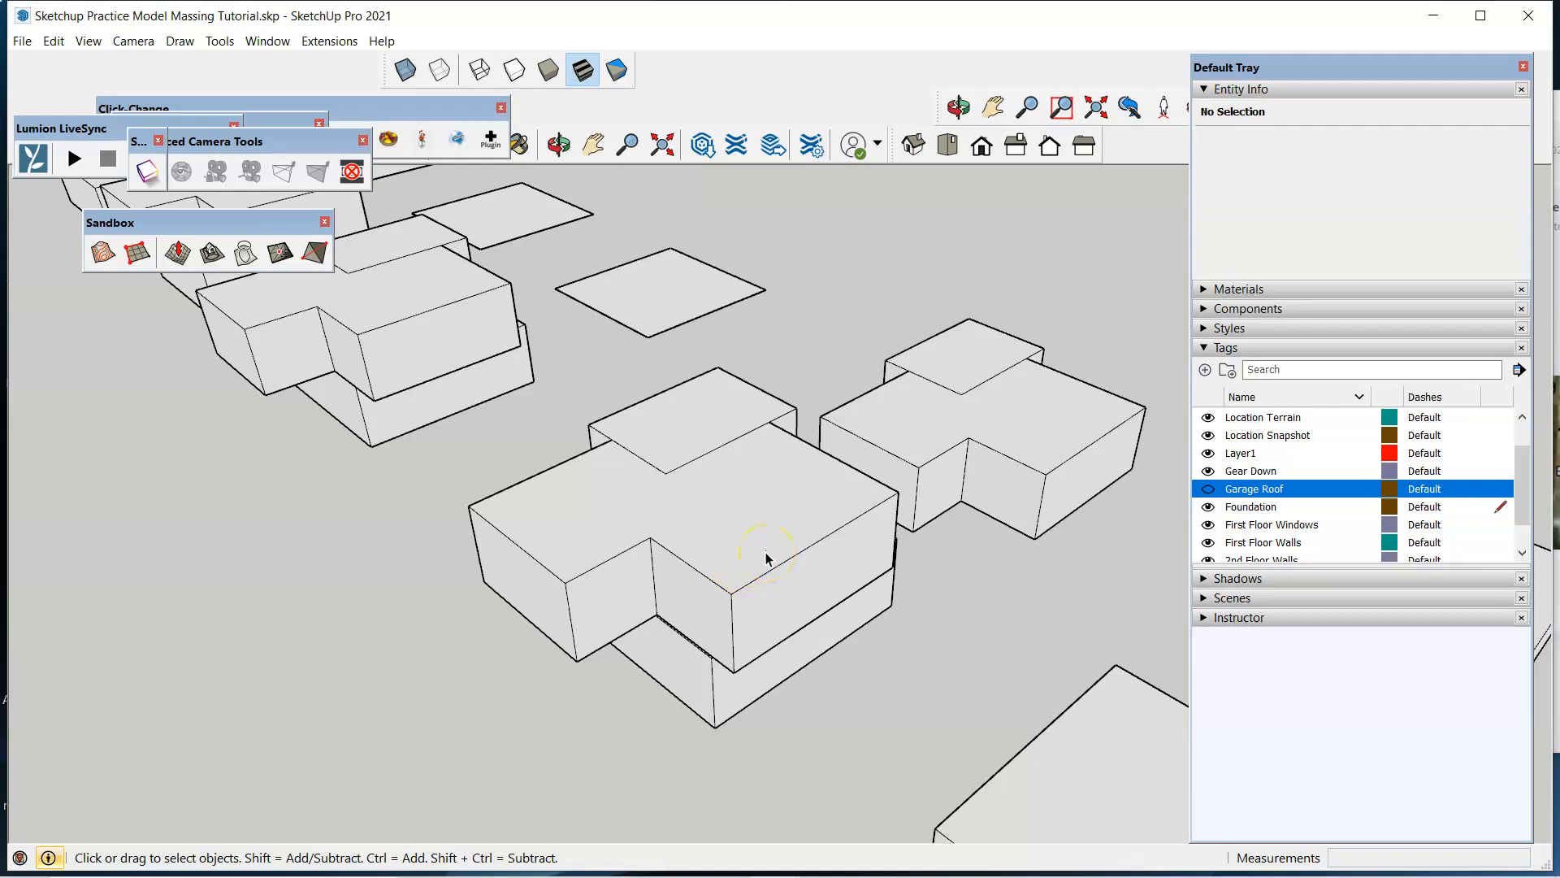
scroll(624, 559, down, 4)
scroll(756, 531, up, 5)
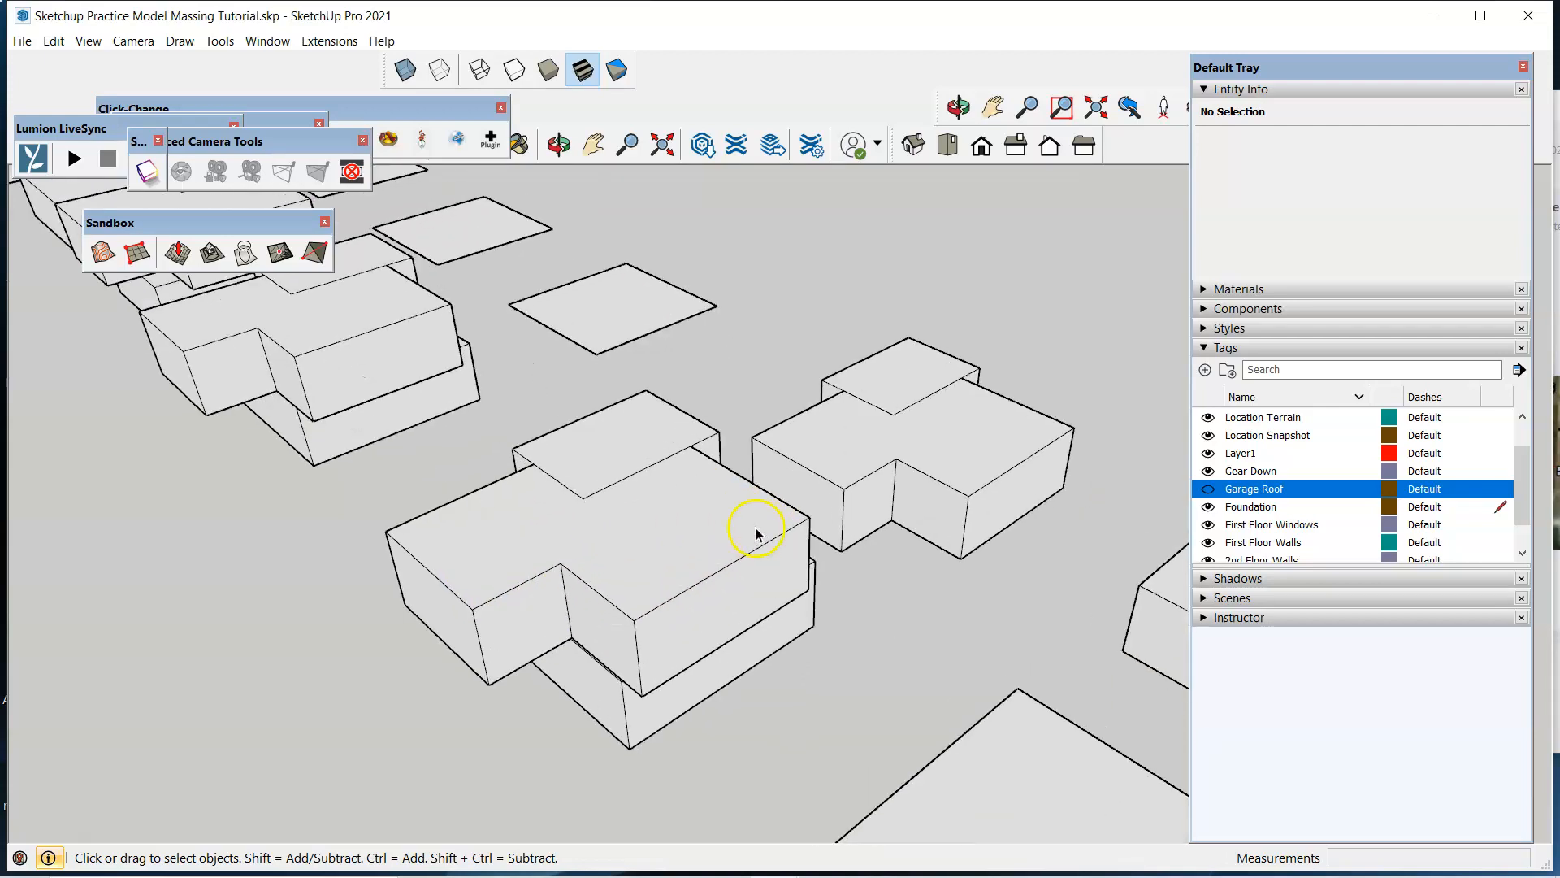